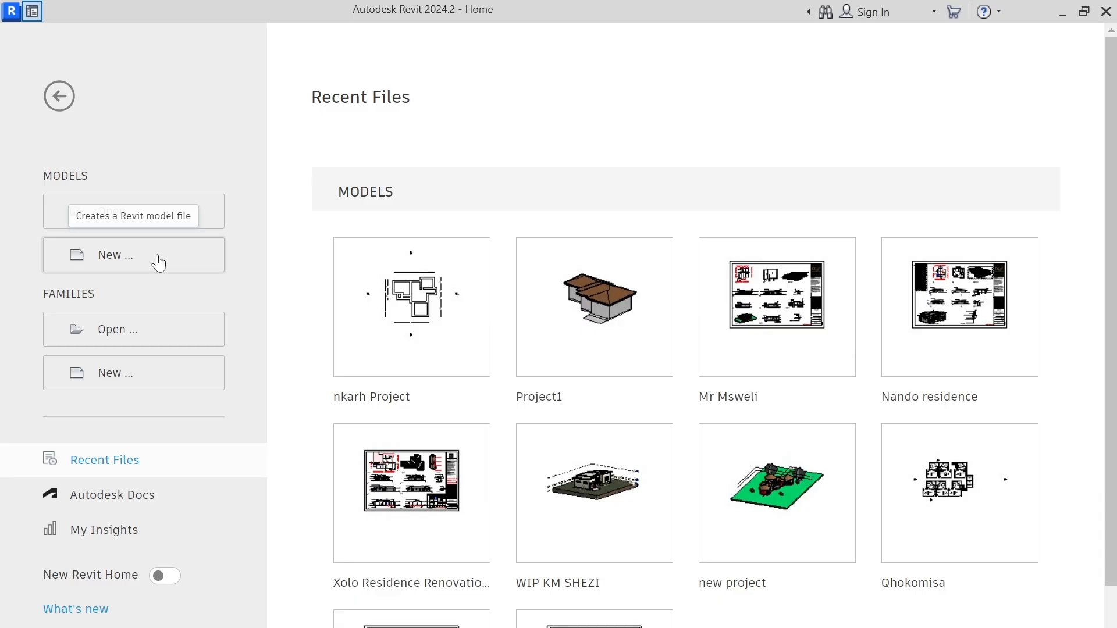
Create a new project from the Architectural Template
{"action": "left_click", "coordinate": [158, 257]}
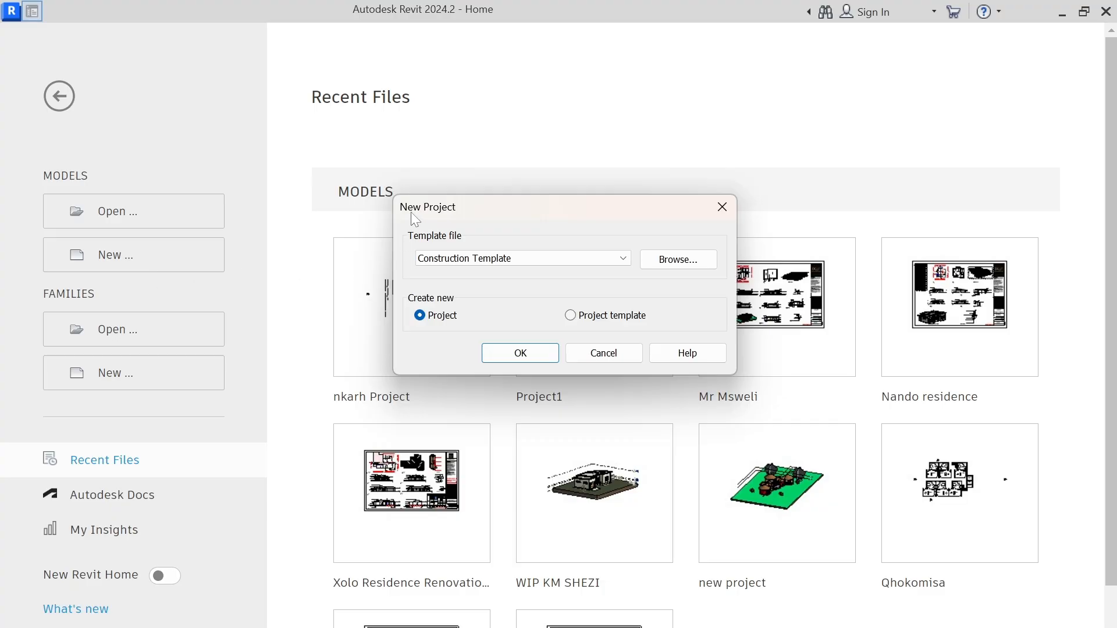
{"action": "left_click", "coordinate": [488, 260]}
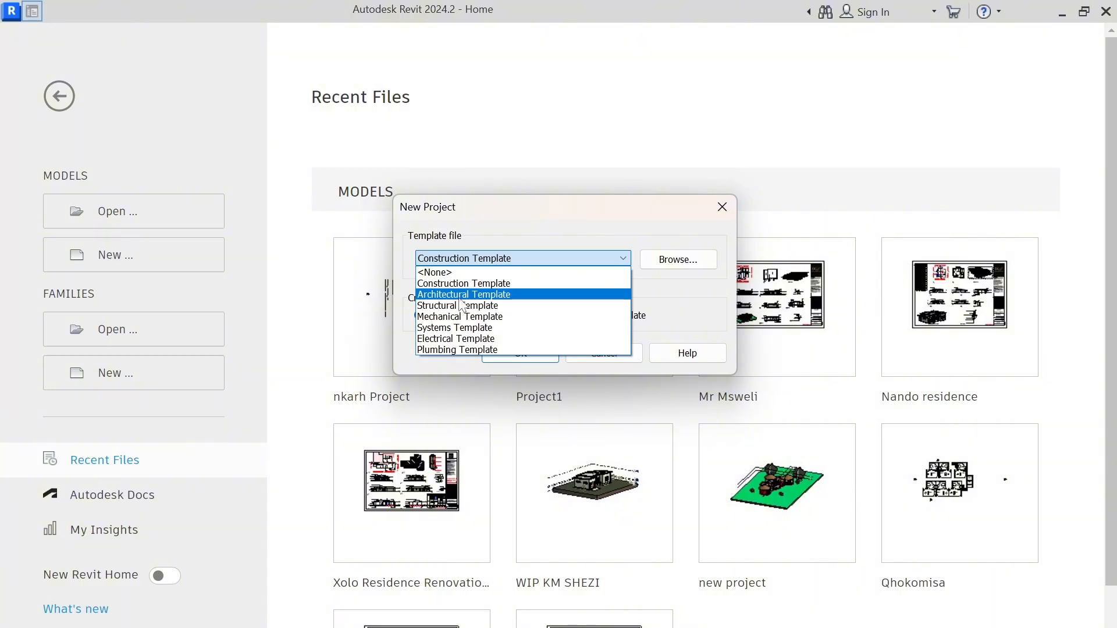
{"action": "left_click", "coordinate": [460, 299]}
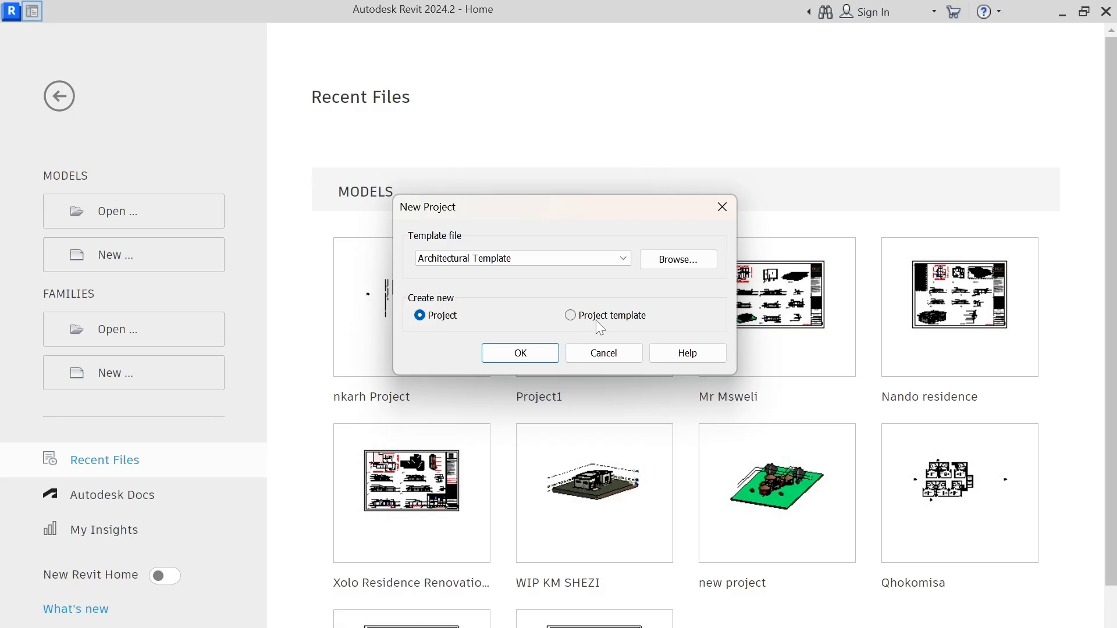
{"action": "left_click", "coordinate": [532, 355]}
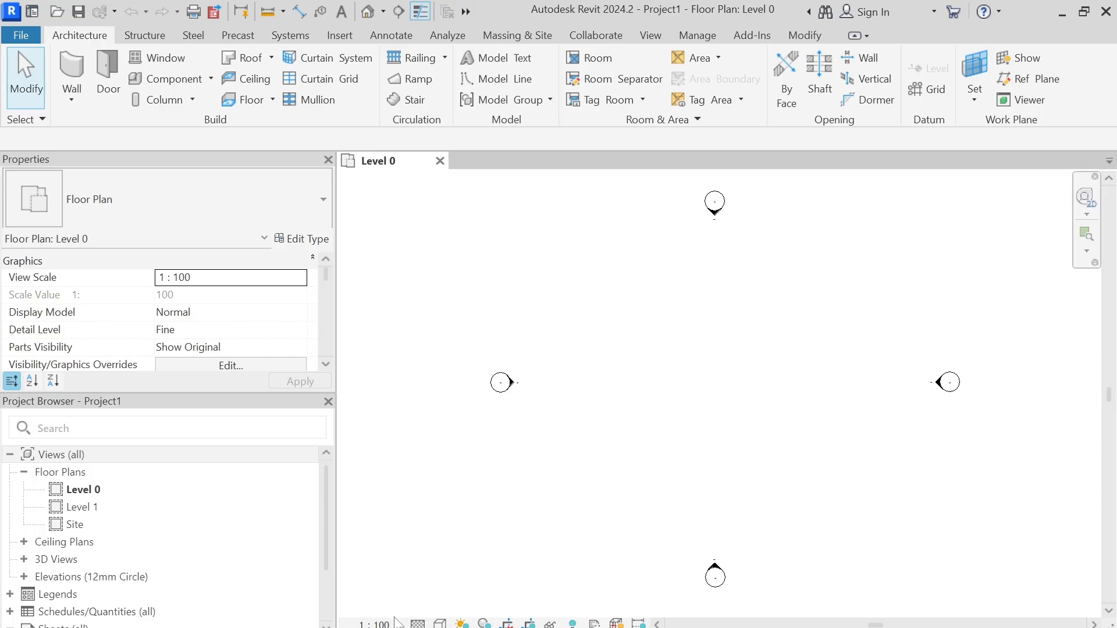
Set the view scale of the Level 0 floor plan to 1 : 100
{"action": "left_click", "coordinate": [372, 623]}
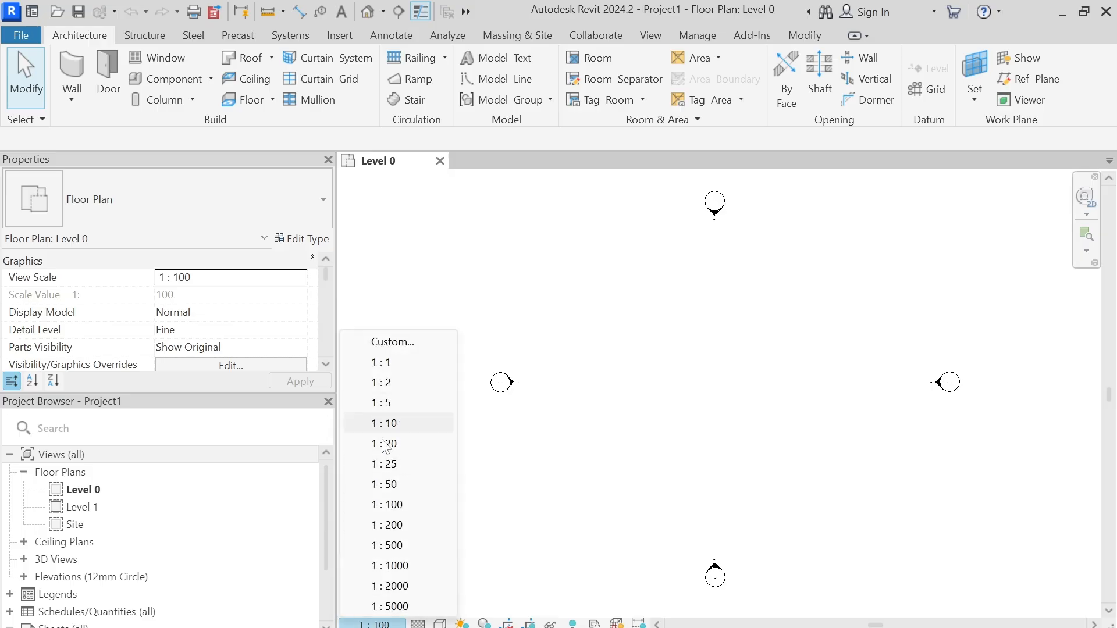
{"action": "left_click", "coordinate": [384, 505]}
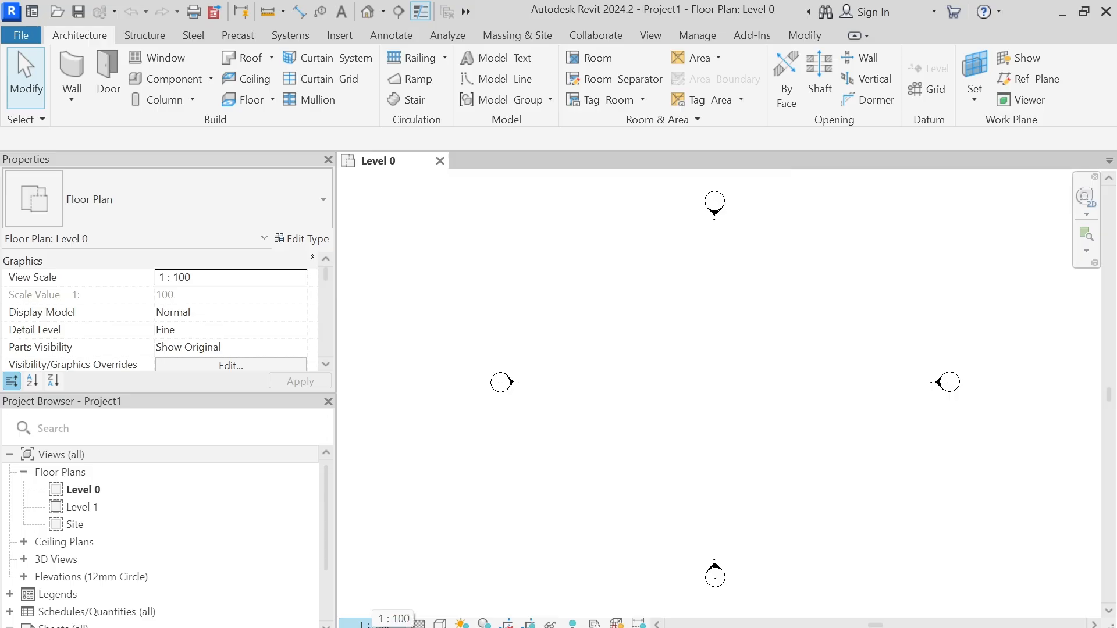
{"action": "left_click", "coordinate": [365, 623]}
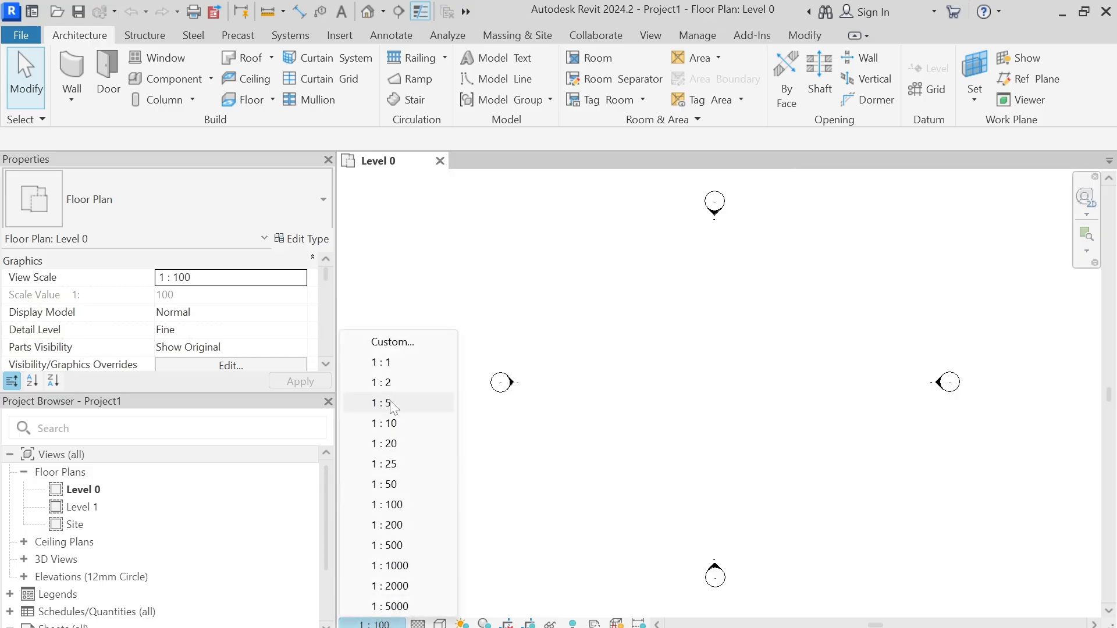
{"action": "left_click", "coordinate": [493, 491]}
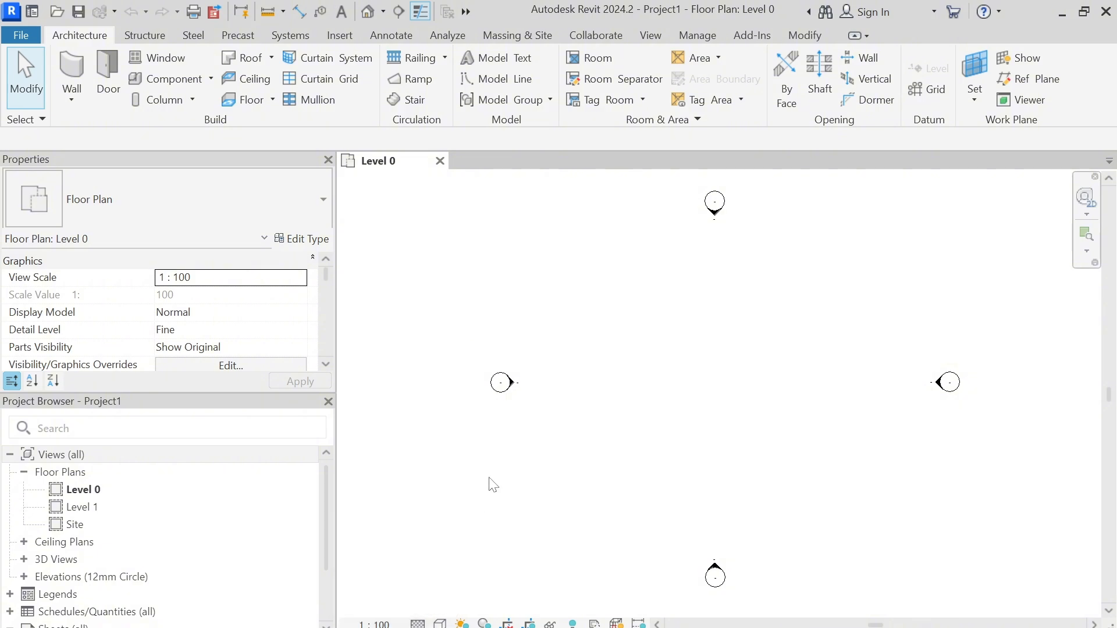
{"action": "left_click", "coordinate": [499, 382]}
{"action": "left_click", "coordinate": [515, 451]}
{"action": "left_click", "coordinate": [510, 382]}
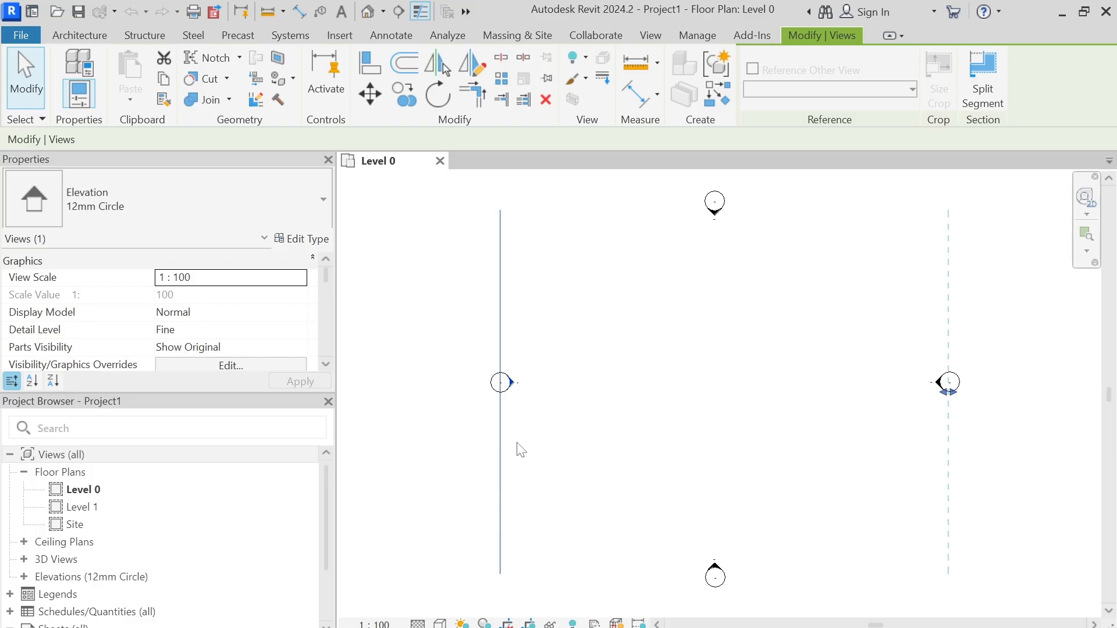
{"action": "left_click", "coordinate": [519, 447]}
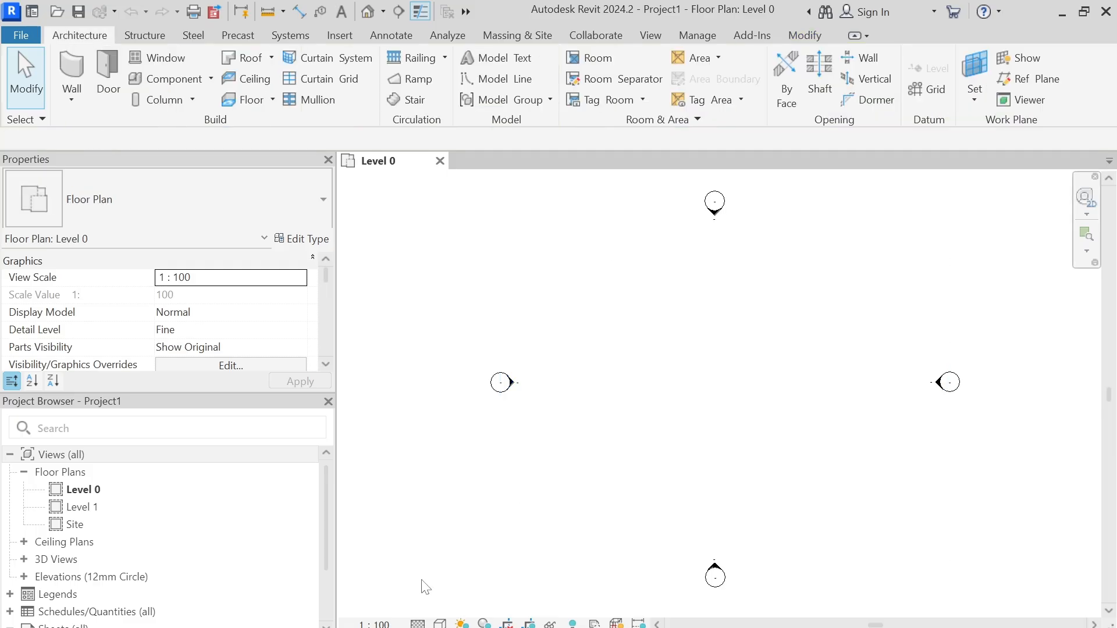
{"action": "left_click", "coordinate": [373, 624]}
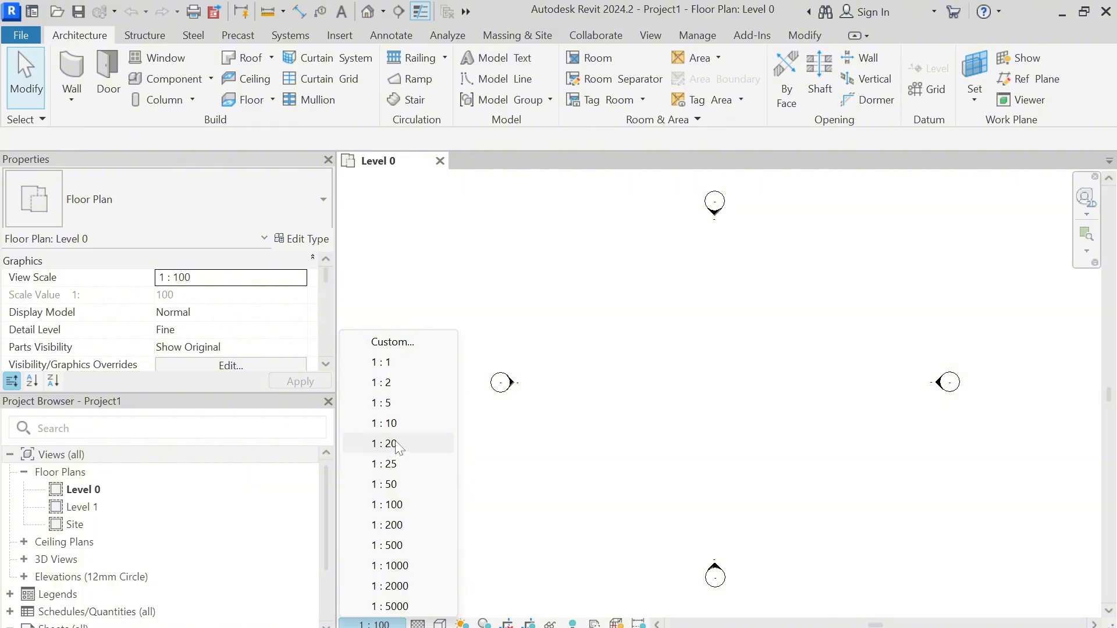
{"action": "left_click", "coordinate": [408, 504]}
{"action": "left_click", "coordinate": [378, 624]}
{"action": "left_click", "coordinate": [378, 624]}
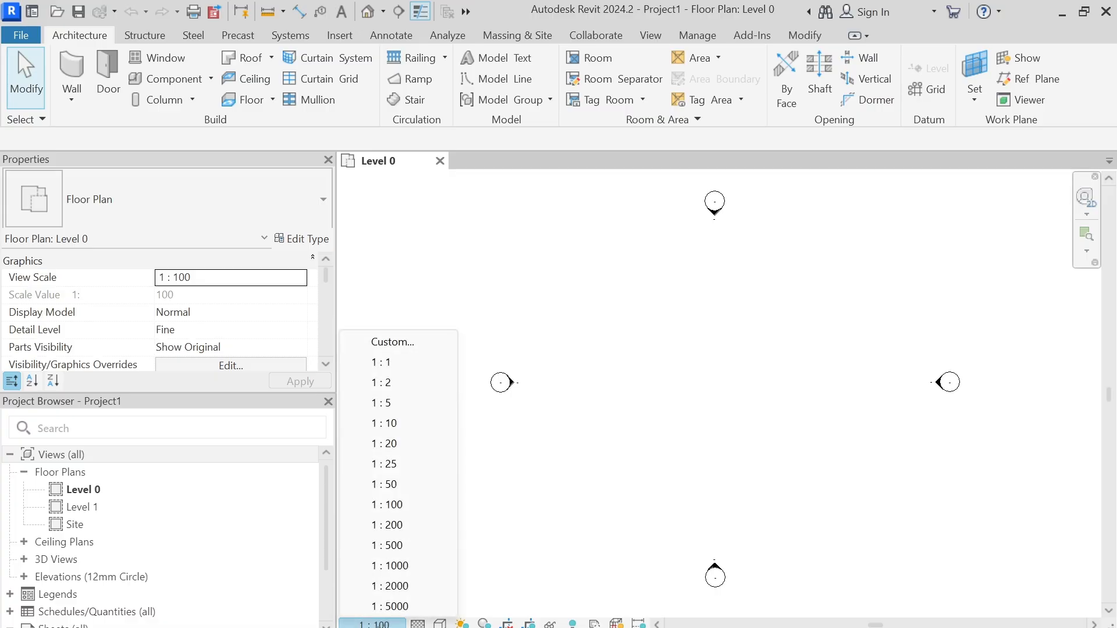
{"action": "left_click", "coordinate": [507, 487]}
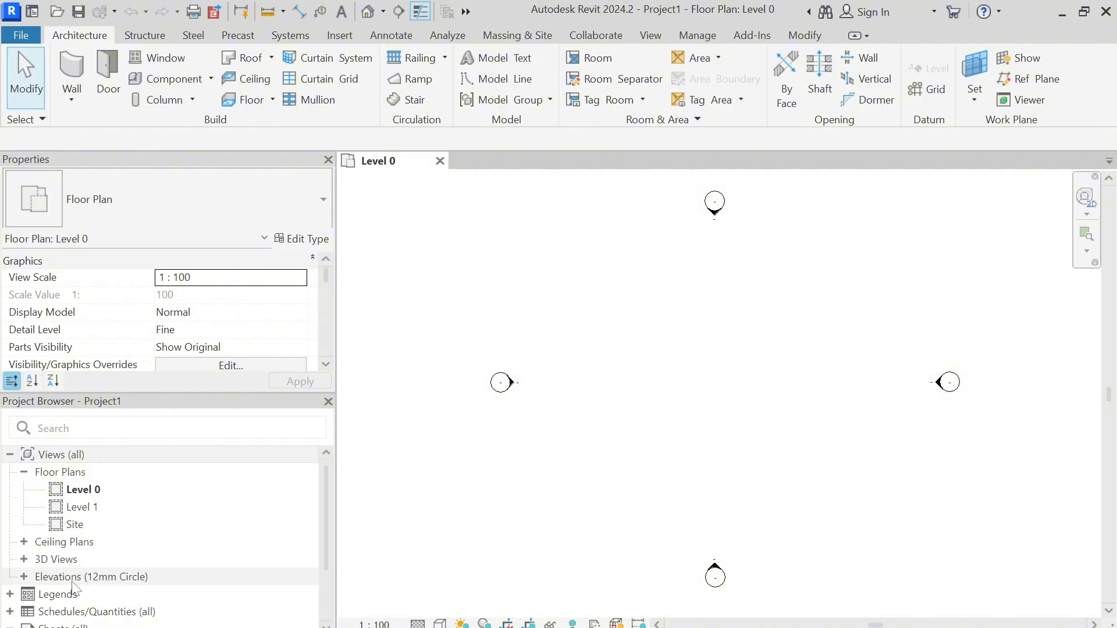
Expand the Elevations (12mm Circle) group and open the South elevation view
{"action": "left_click", "coordinate": [23, 576]}
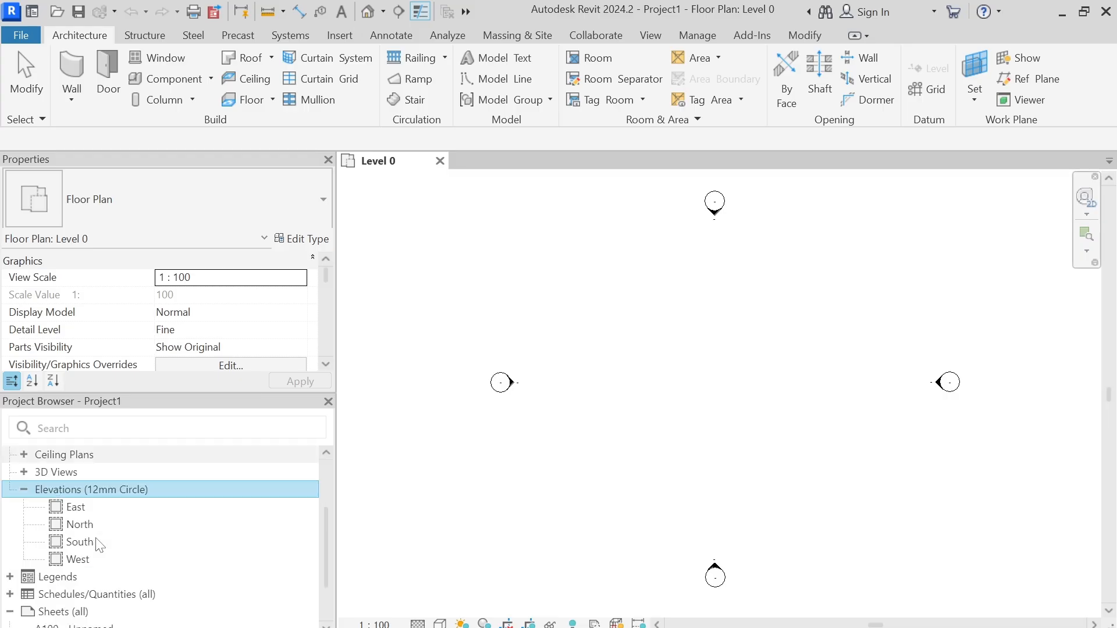
{"action": "scroll", "coordinate": [99, 544], "scroll_direction": "down", "scroll_amount": 1}
{"action": "scroll", "coordinate": [99, 542], "scroll_direction": "up", "scroll_amount": 2}
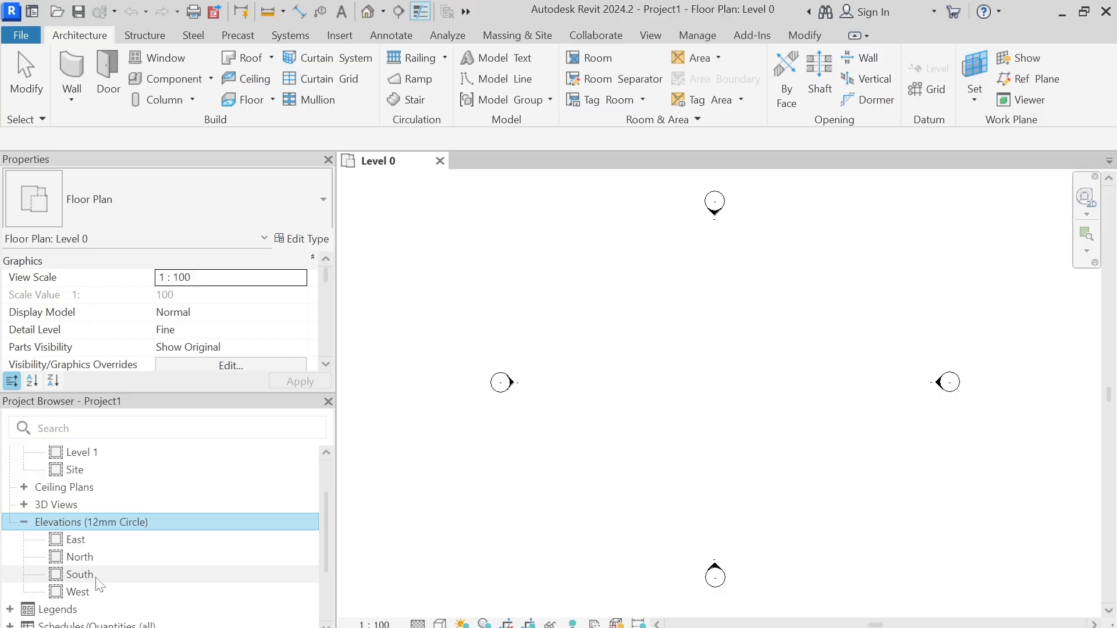
{"action": "double_click", "coordinate": [80, 574]}
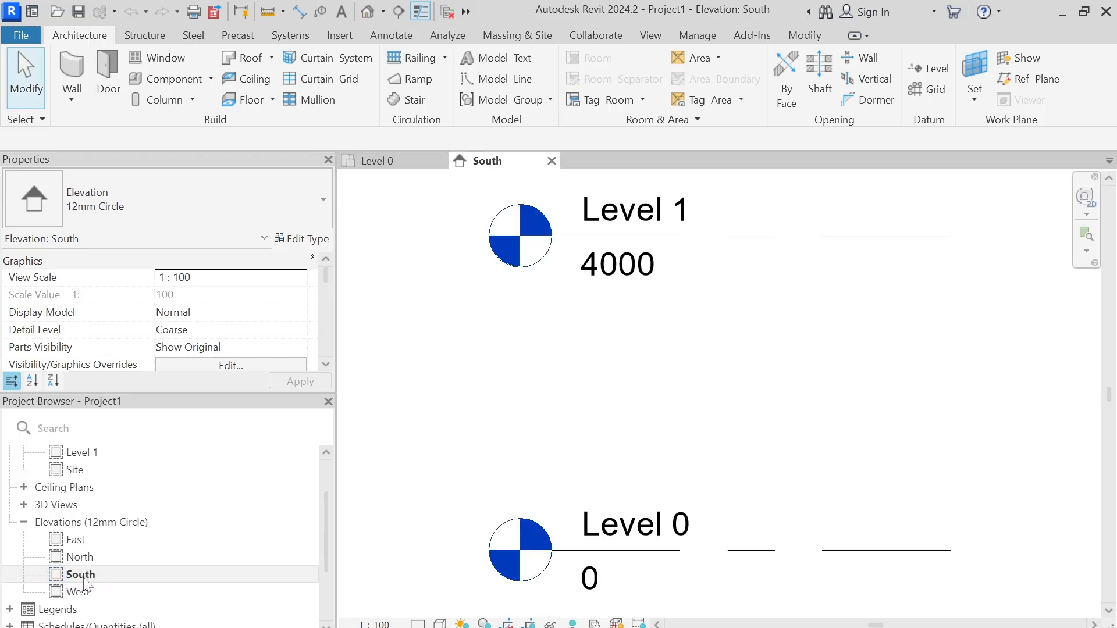
Lengthen the aligned Level 1 and Level 0 lines by stretching Level 1's right end outward, keeping the alignment locked
{"action": "scroll", "coordinate": [483, 407], "scroll_direction": "down", "scroll_amount": 3}
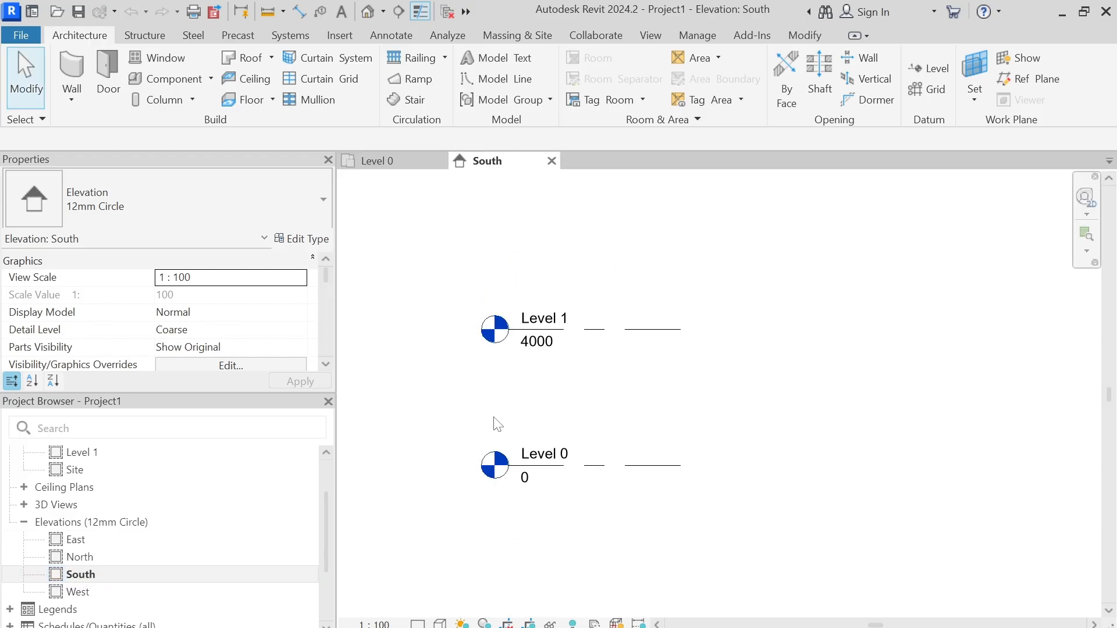
{"action": "scroll", "coordinate": [498, 419], "scroll_direction": "up", "scroll_amount": 2}
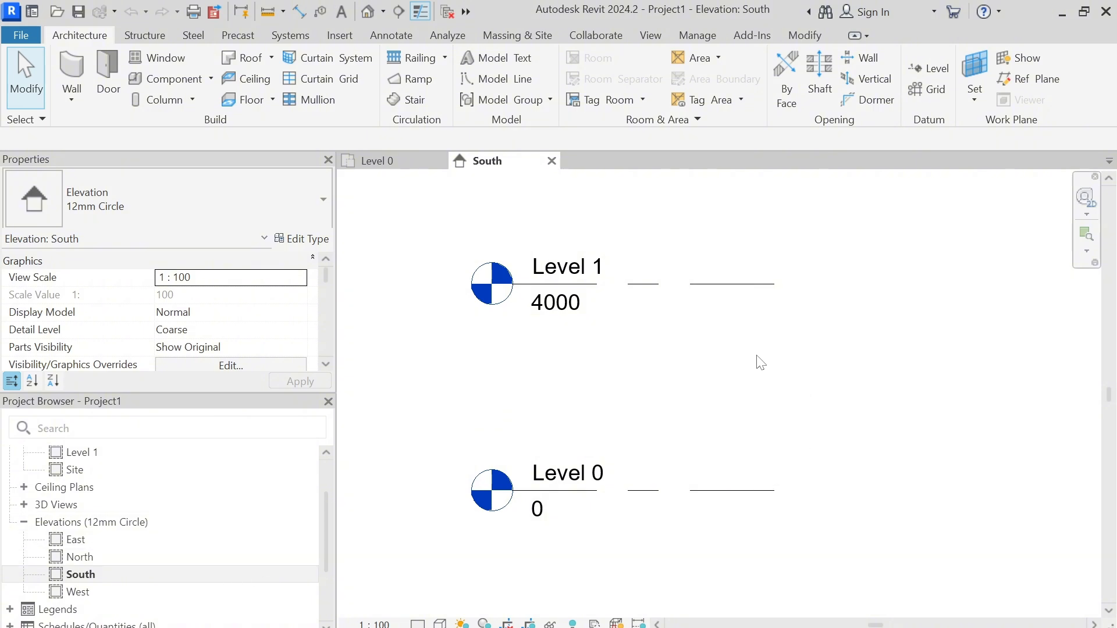
{"action": "scroll", "coordinate": [762, 367], "scroll_direction": "down", "scroll_amount": 2}
{"action": "middle_click_drag", "start_coordinate": [772, 381], "coordinate": [676, 393]}
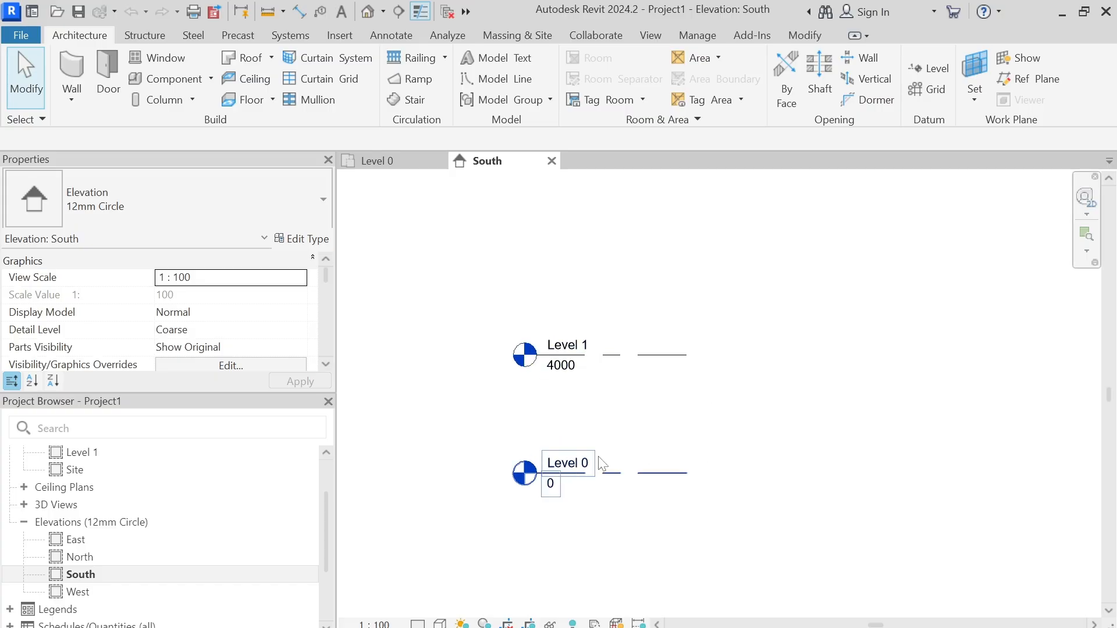
{"action": "left_click", "coordinate": [642, 359]}
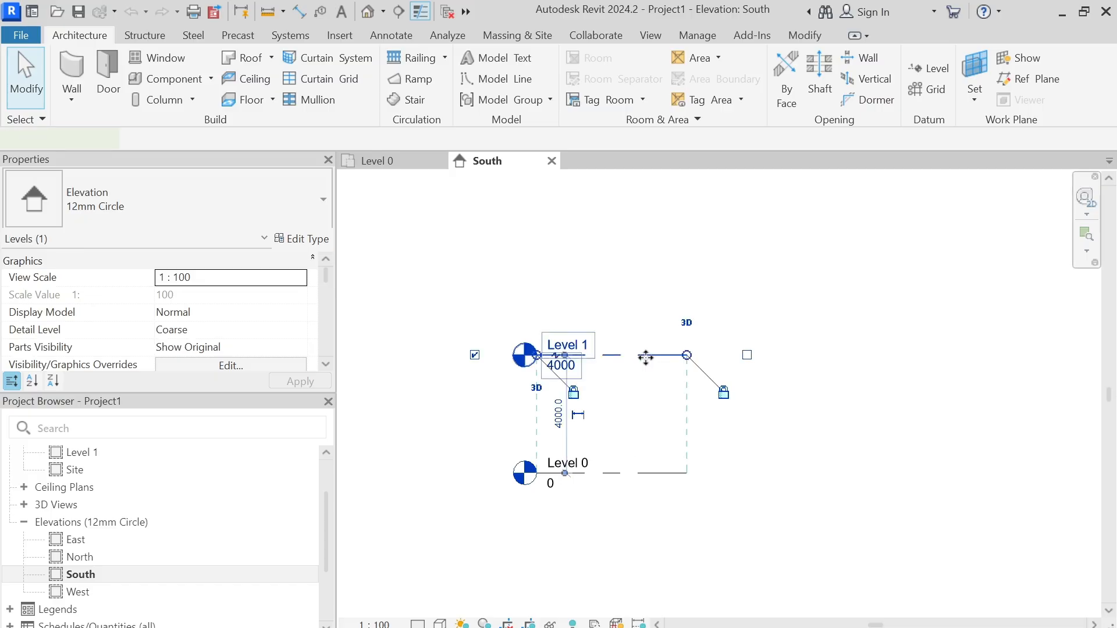
{"action": "scroll", "coordinate": [587, 402], "scroll_direction": "down", "scroll_amount": 3}
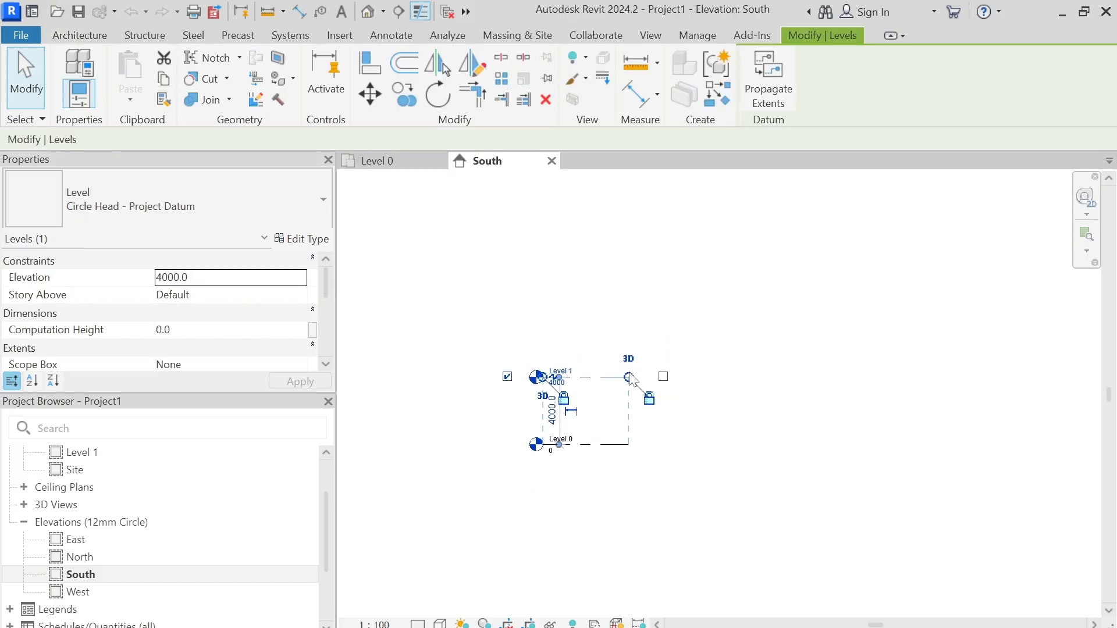
{"action": "left_click_drag", "start_coordinate": [628, 377], "coordinate": [922, 377]}
{"action": "middle_click_drag", "start_coordinate": [780, 364], "coordinate": [705, 374]}
{"action": "left_click", "coordinate": [705, 374]}
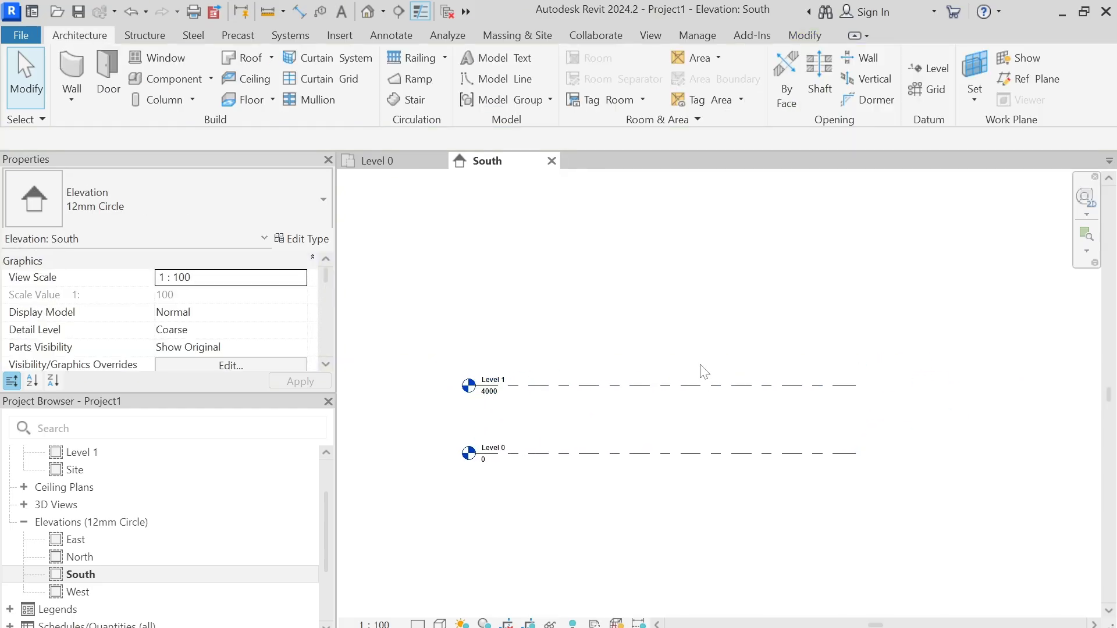
Stretch the right end of the Level 1 line farther outward so both aligned level lines extend together
{"action": "scroll", "coordinate": [640, 399], "scroll_direction": "up", "scroll_amount": 1}
{"action": "middle_click_drag", "start_coordinate": [658, 406], "coordinate": [676, 392]}
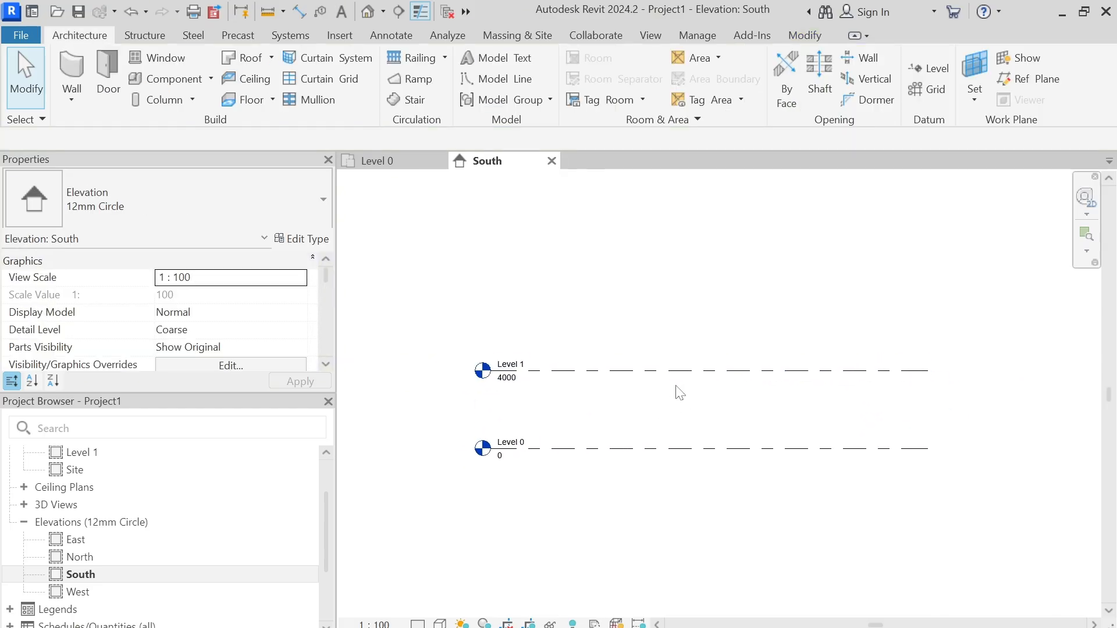
{"action": "left_click", "coordinate": [724, 370]}
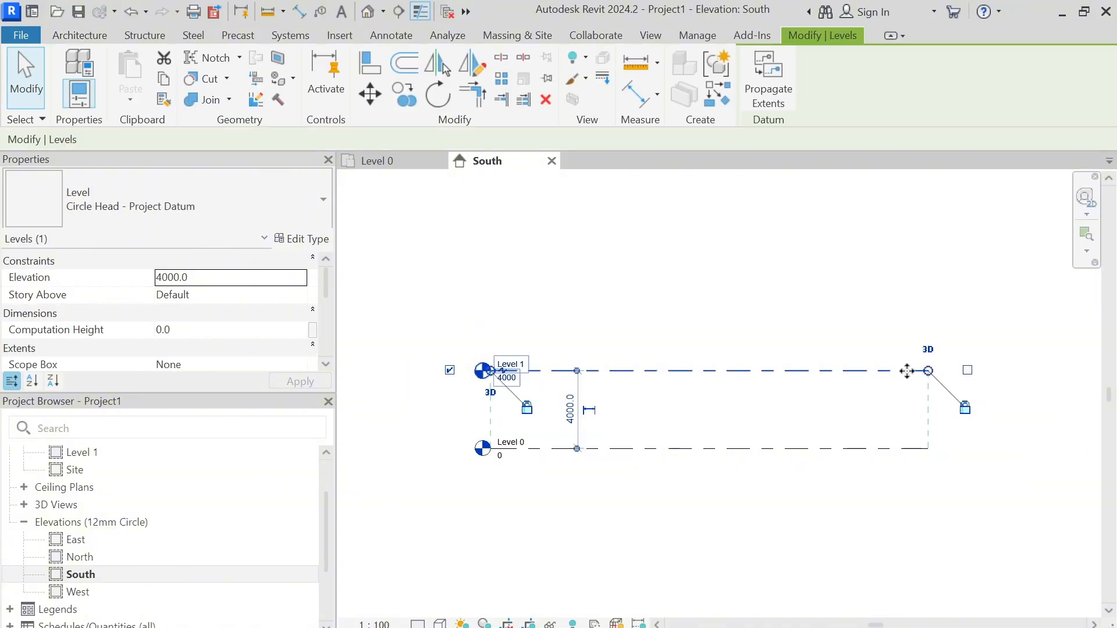
{"action": "middle_click_drag", "start_coordinate": [800, 396], "coordinate": [776, 394]}
{"action": "scroll", "coordinate": [756, 394], "scroll_direction": "down", "scroll_amount": 1}
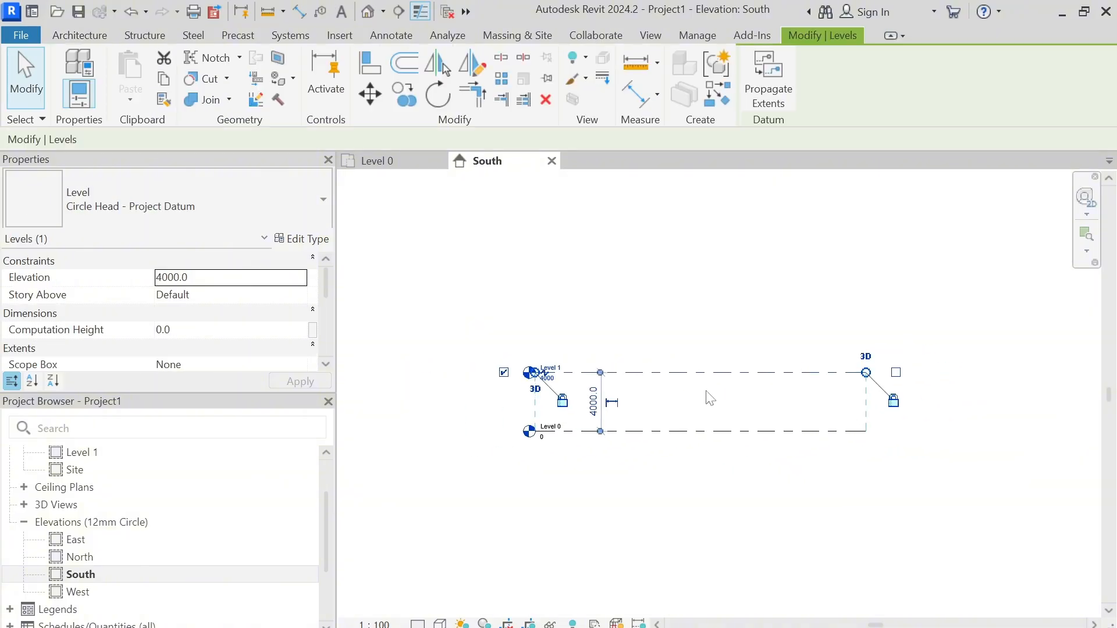
{"action": "scroll", "coordinate": [648, 397], "scroll_direction": "up", "scroll_amount": 1}
{"action": "middle_click_drag", "start_coordinate": [650, 391], "coordinate": [616, 395]}
{"action": "scroll", "coordinate": [616, 394], "scroll_direction": "down", "scroll_amount": 2}
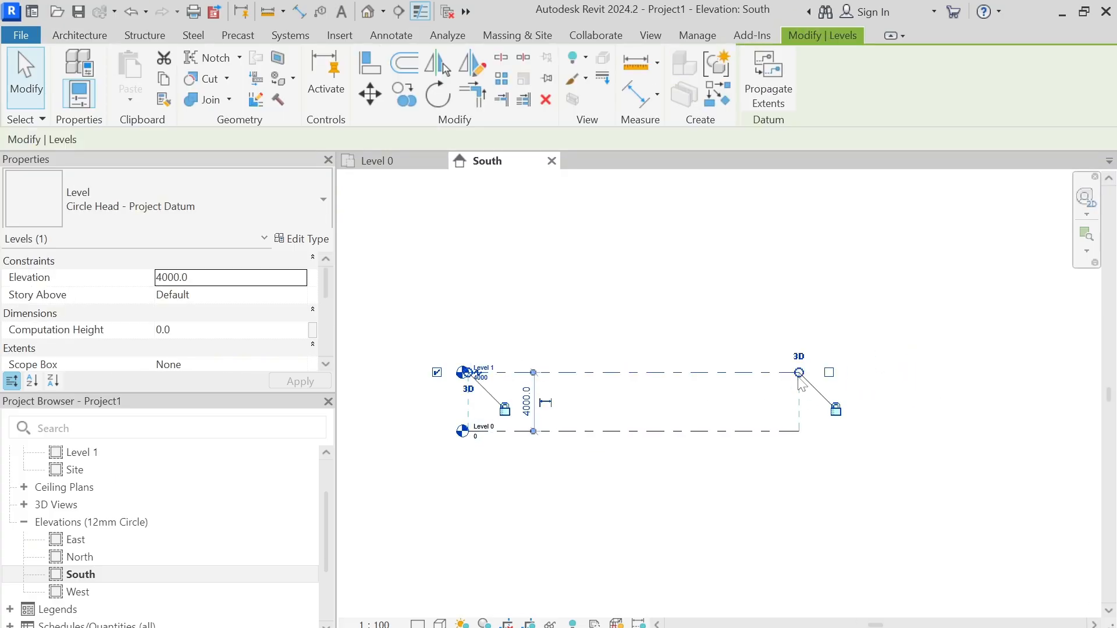
{"action": "scroll", "coordinate": [798, 378], "scroll_direction": "up", "scroll_amount": 2}
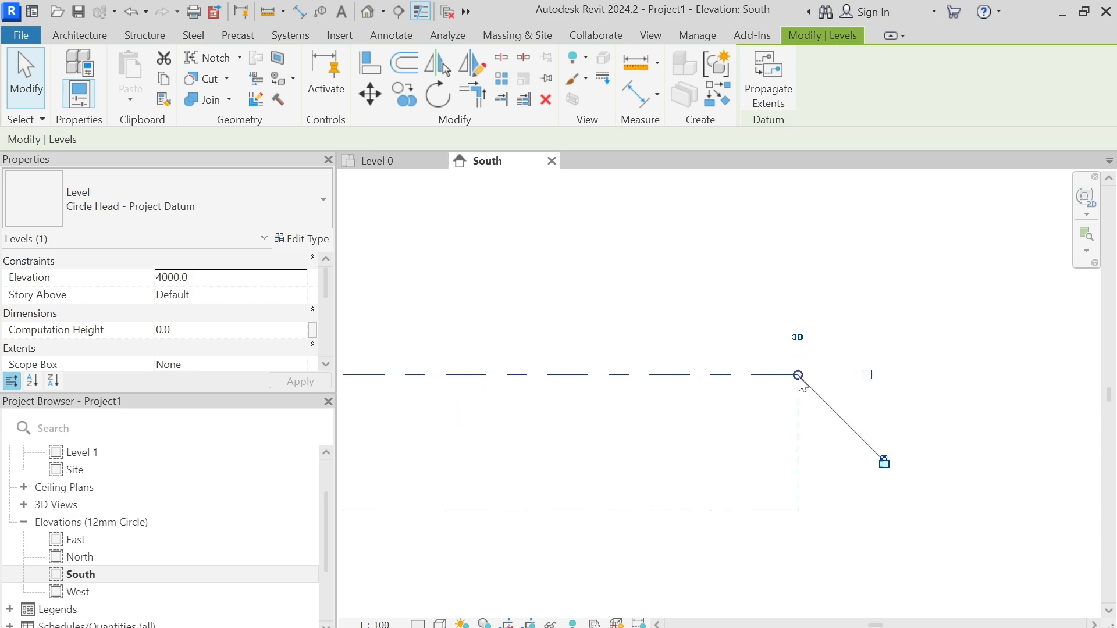
{"action": "scroll", "coordinate": [799, 378], "scroll_direction": "down", "scroll_amount": 1}
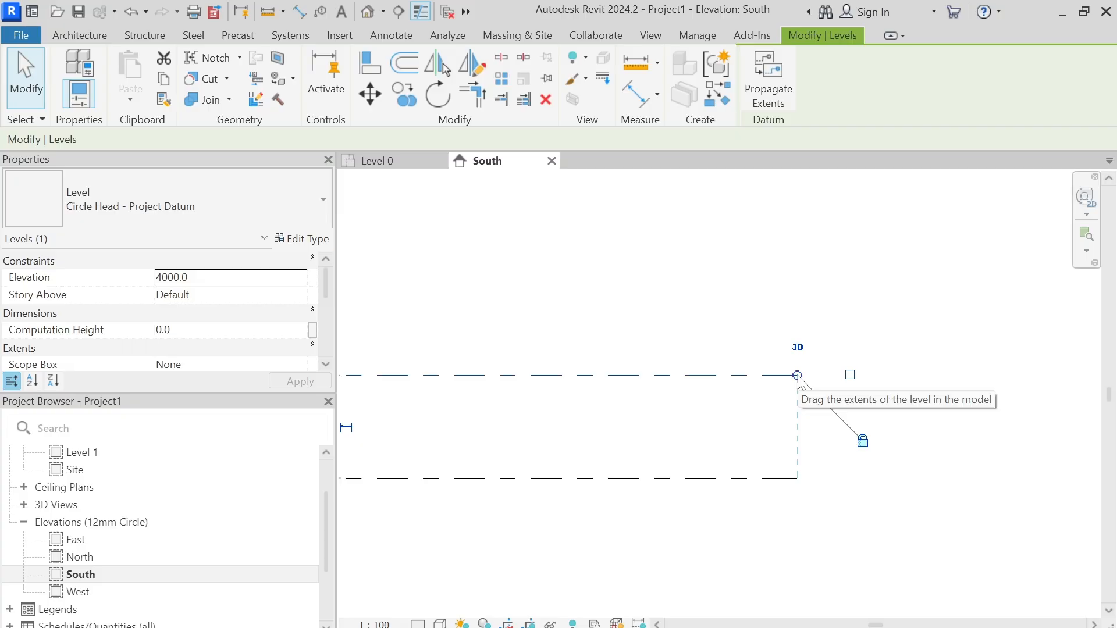
{"action": "left_click_drag", "start_coordinate": [798, 376], "coordinate": [962, 376]}
{"action": "scroll", "coordinate": [962, 375], "scroll_direction": "down", "scroll_amount": 2}
Stretch the head end of the Level 1 line to the left so both aligned level heads move outward
{"action": "scroll", "coordinate": [619, 389], "scroll_direction": "up", "scroll_amount": 4}
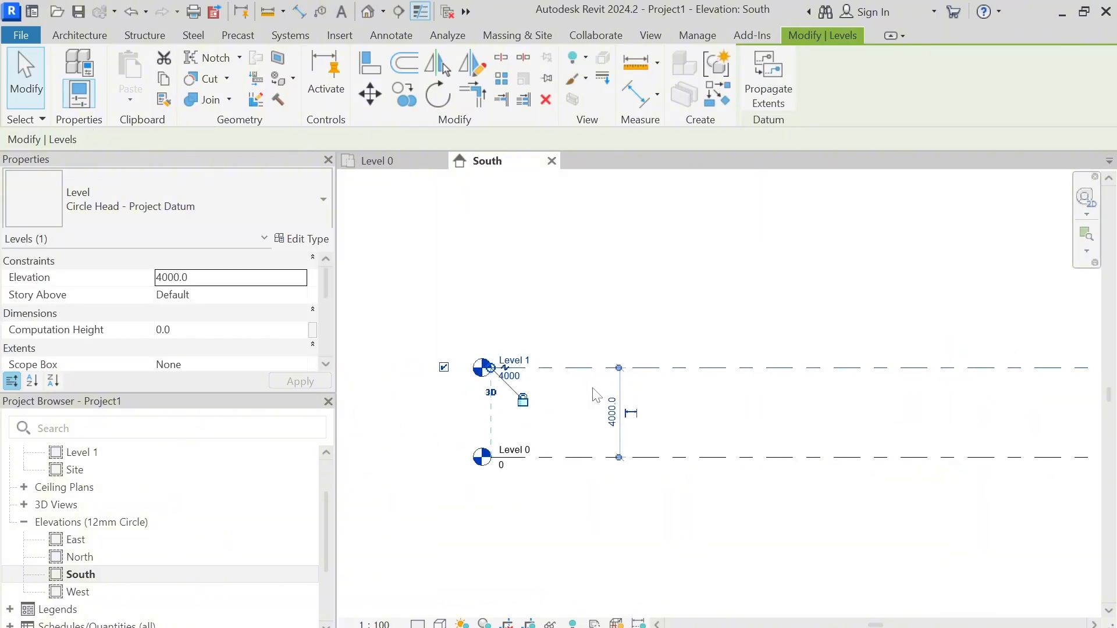
{"action": "middle_click_drag", "start_coordinate": [474, 384], "coordinate": [691, 362]}
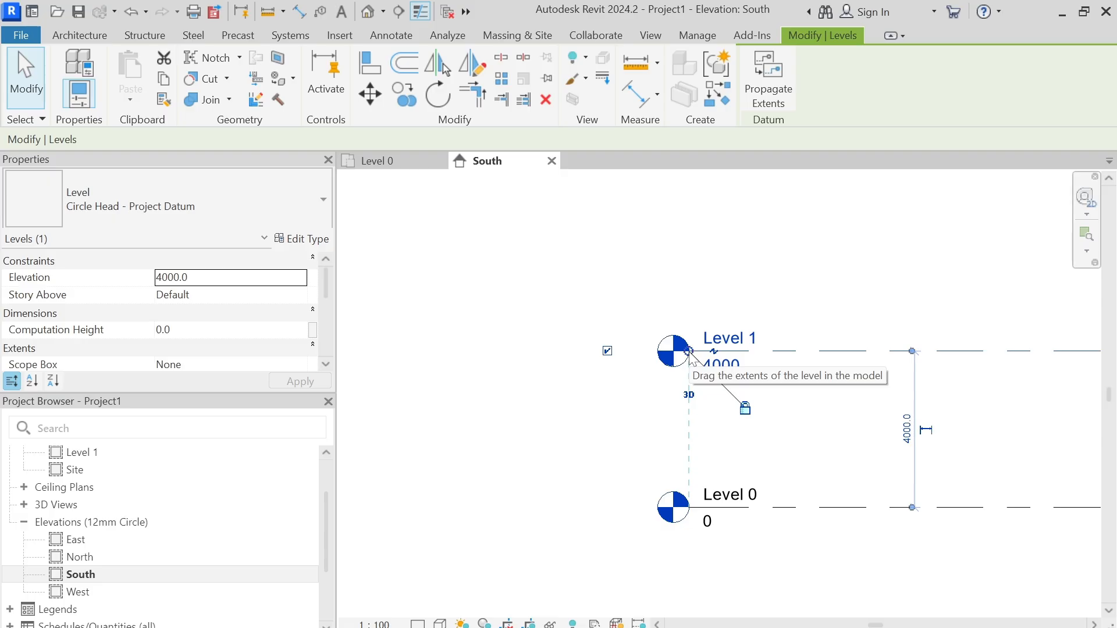
{"action": "left_click_drag", "start_coordinate": [689, 353], "coordinate": [503, 351]}
{"action": "scroll", "coordinate": [564, 324], "scroll_direction": "down", "scroll_amount": 3}
{"action": "left_click", "coordinate": [612, 304]}
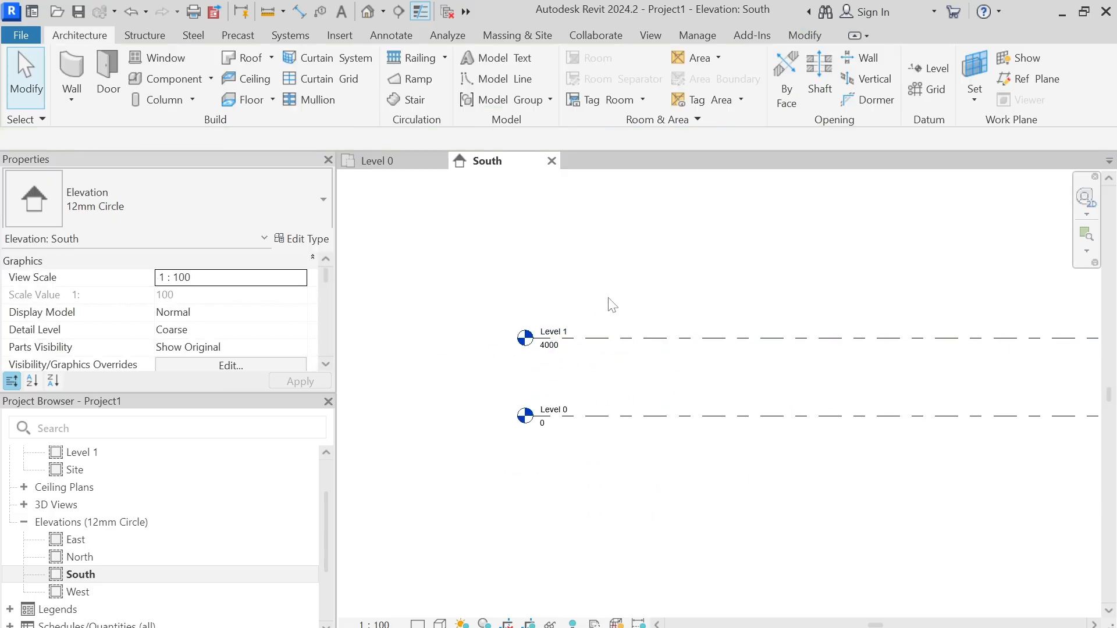
Compare the Level 0 and Level 1 lines in the elevation with their matching floor plan views
{"action": "scroll", "coordinate": [627, 304], "scroll_direction": "down", "scroll_amount": 4}
{"action": "scroll", "coordinate": [709, 319], "scroll_direction": "up", "scroll_amount": 3}
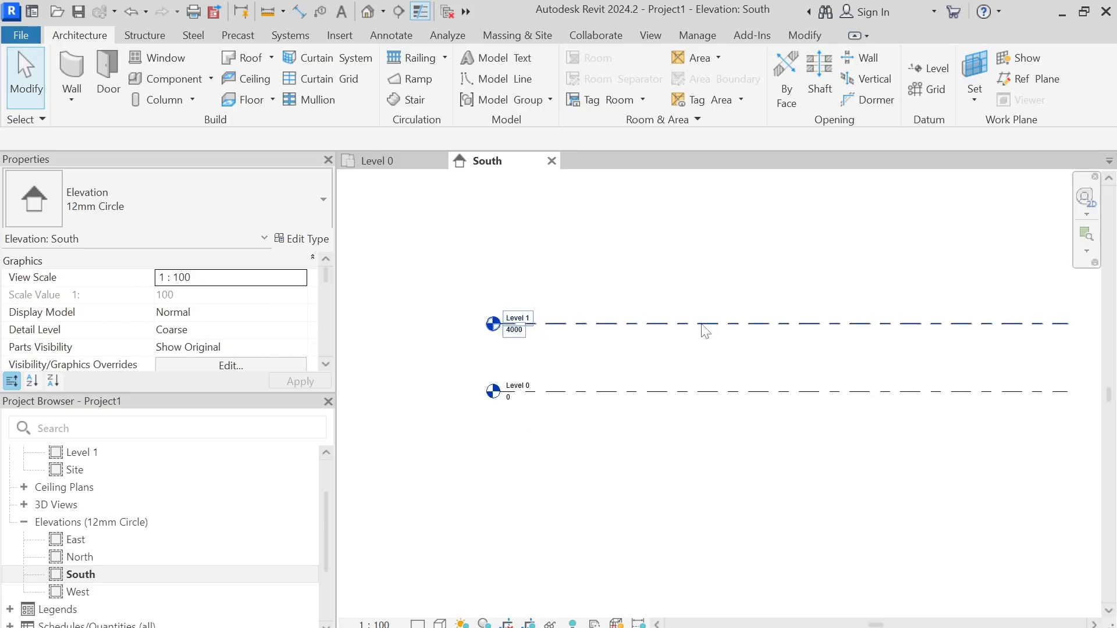
{"action": "middle_click_drag", "start_coordinate": [633, 380], "coordinate": [630, 416]}
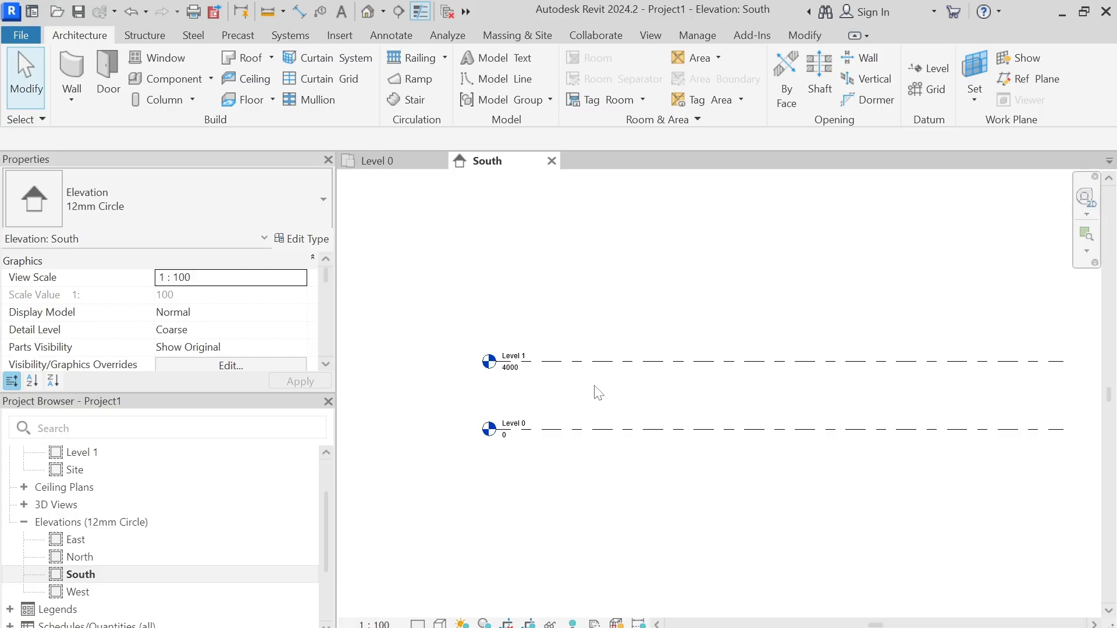
{"action": "scroll", "coordinate": [585, 394], "scroll_direction": "up", "scroll_amount": 4}
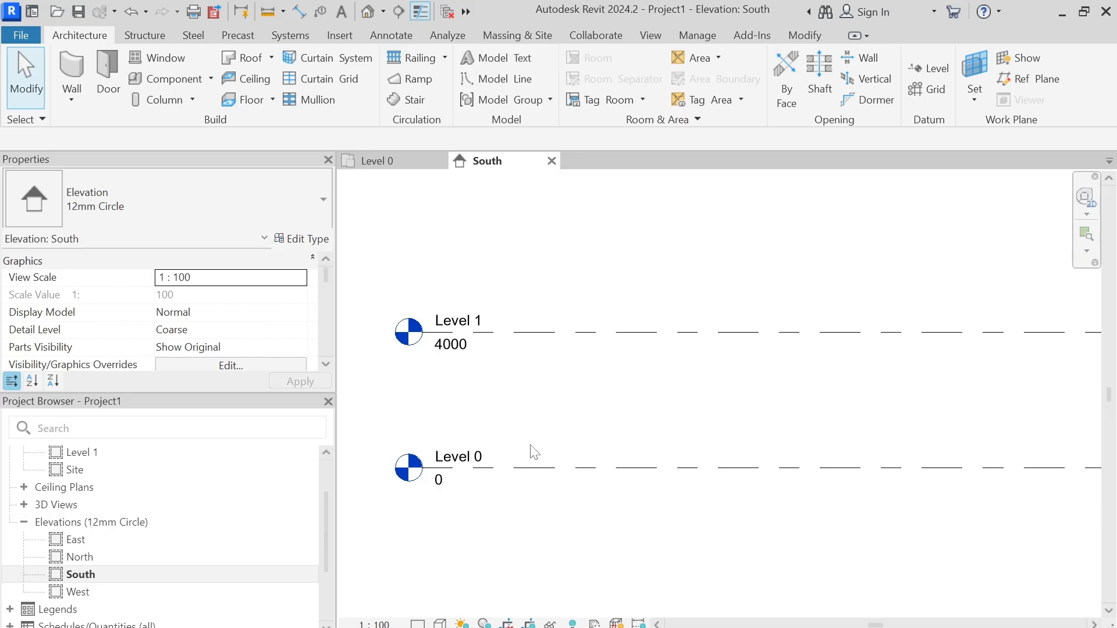
{"action": "left_click", "coordinate": [532, 467]}
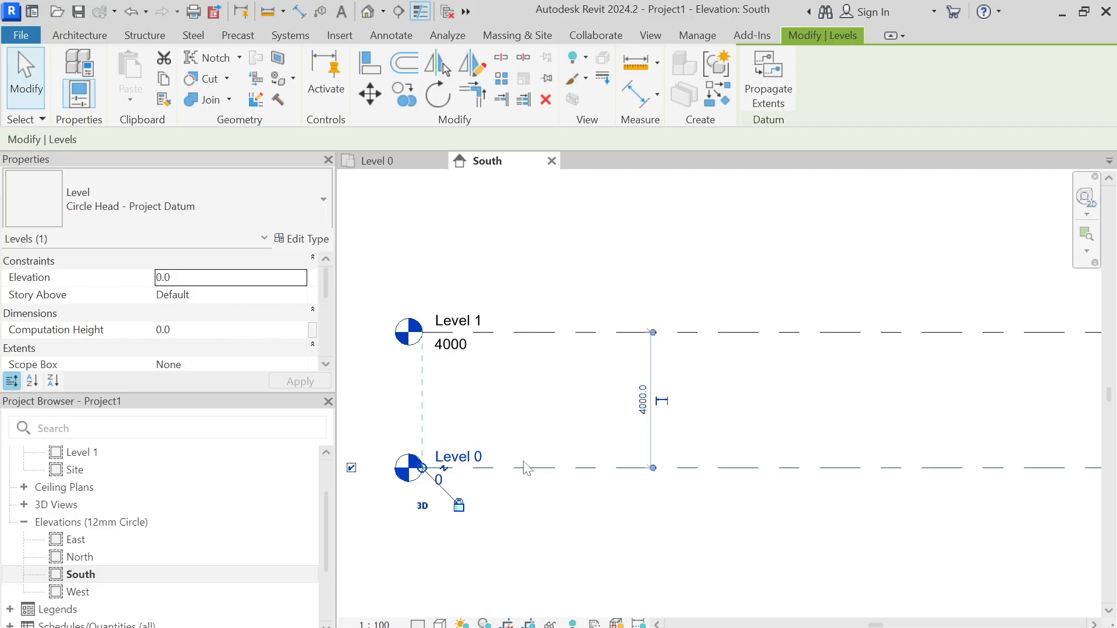
{"action": "scroll", "coordinate": [224, 510], "scroll_direction": "up", "scroll_amount": 2}
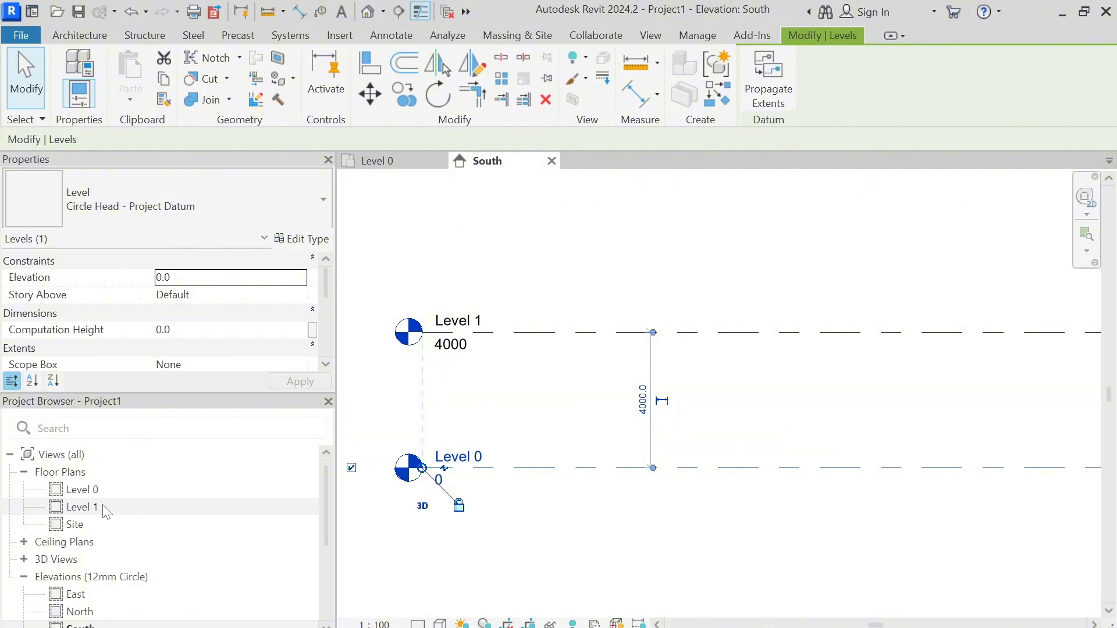
{"action": "left_click", "coordinate": [76, 490]}
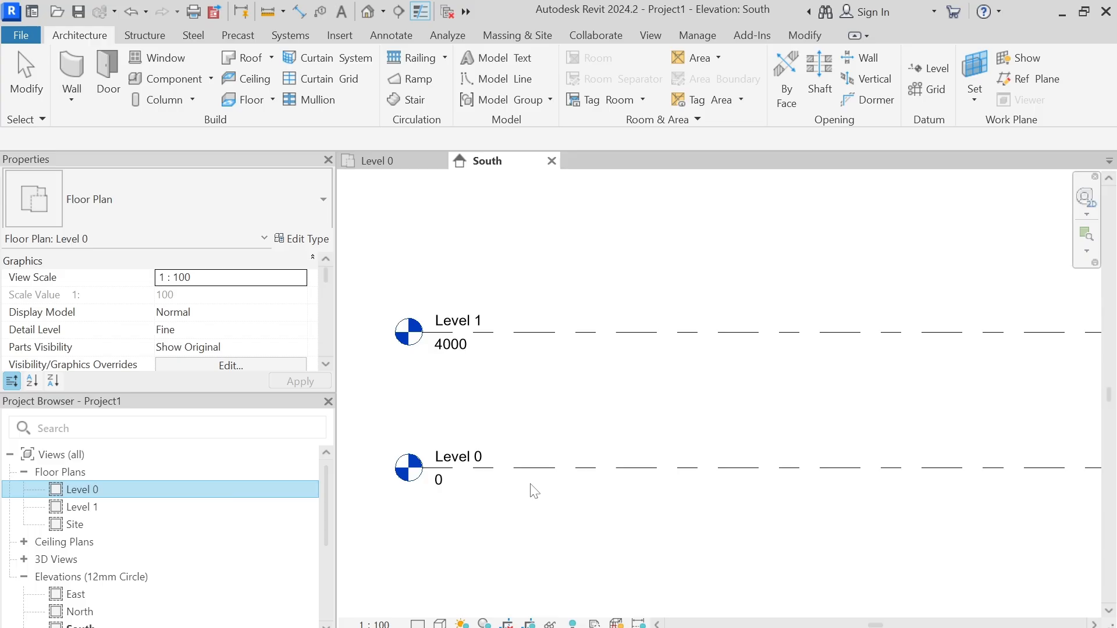
{"action": "left_click", "coordinate": [528, 467]}
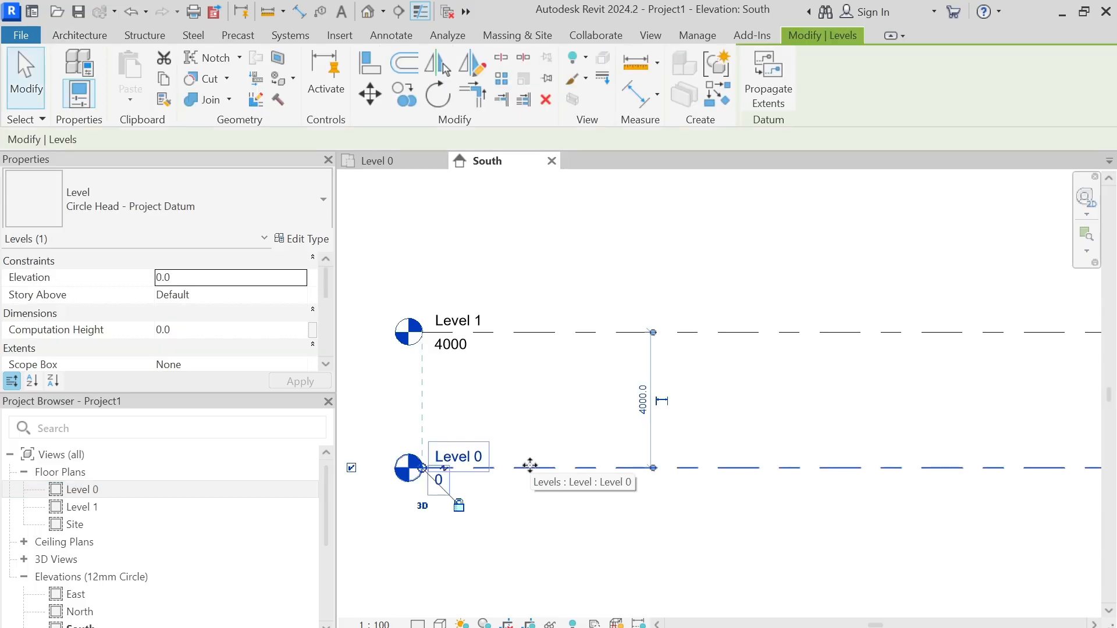
{"action": "left_click", "coordinate": [169, 507]}
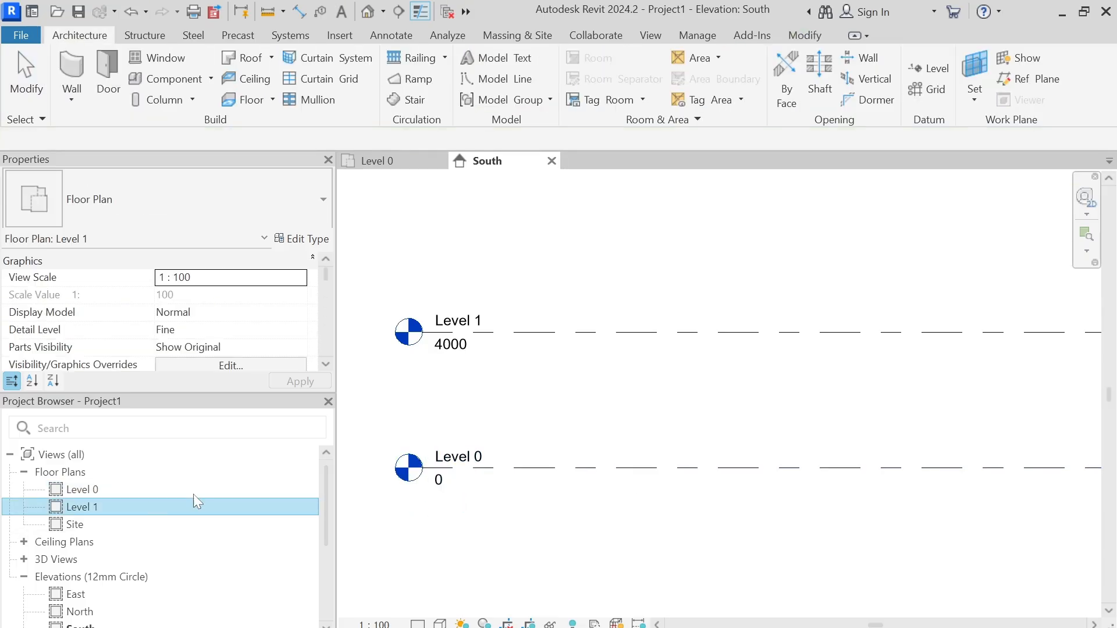
{"action": "left_click", "coordinate": [510, 334]}
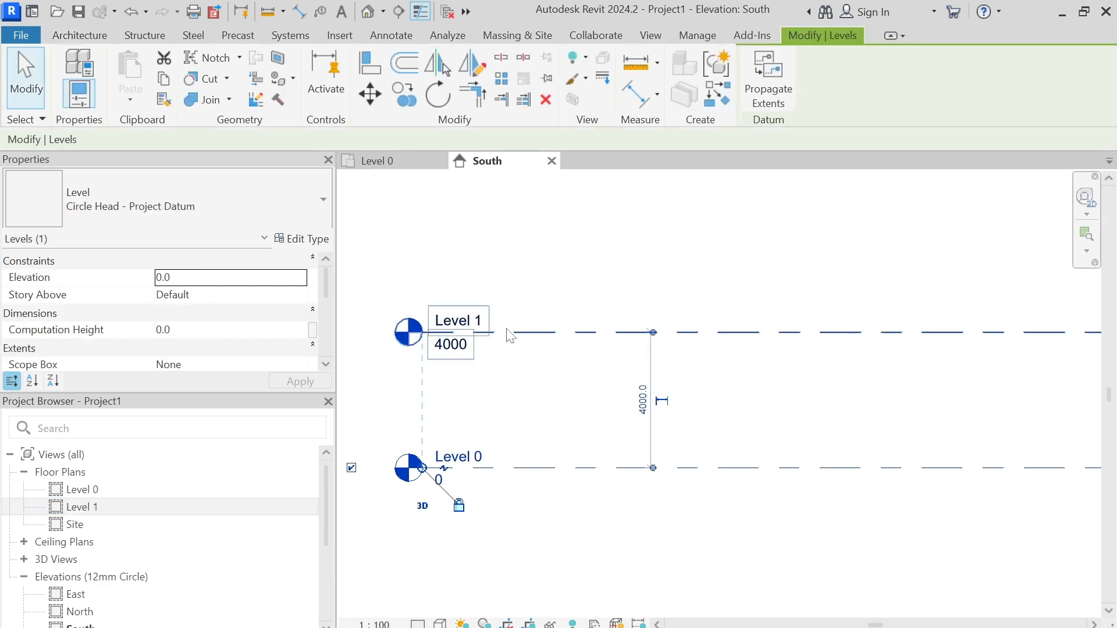
{"action": "left_click", "coordinate": [490, 518]}
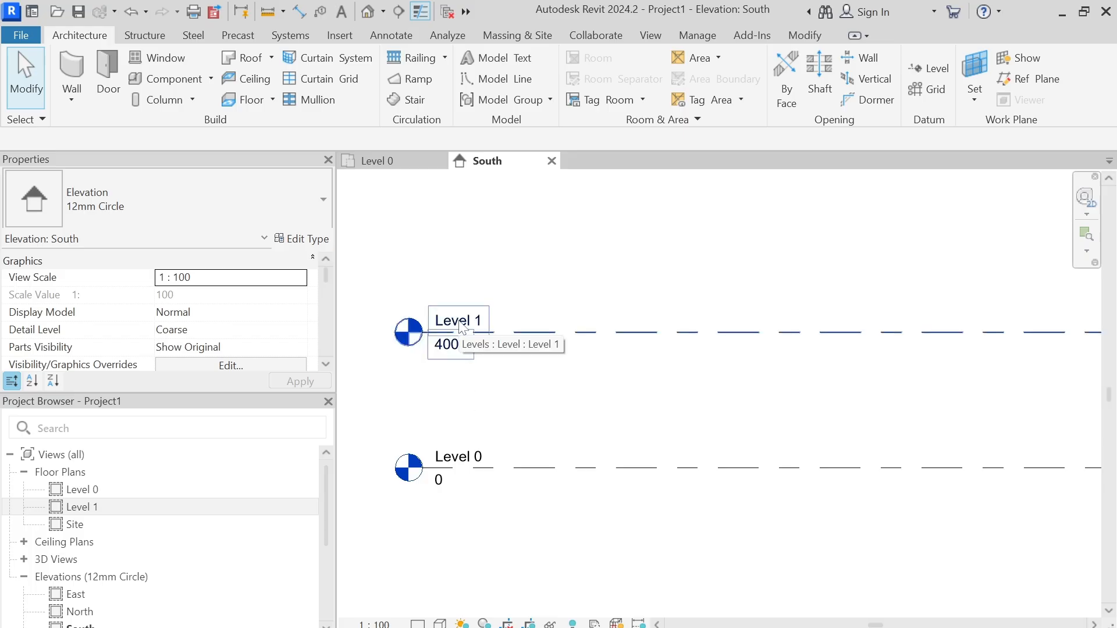
Rename Level 0 and its corresponding views as ffl, and check the matching floor plan entry
{"action": "left_click", "coordinate": [504, 468]}
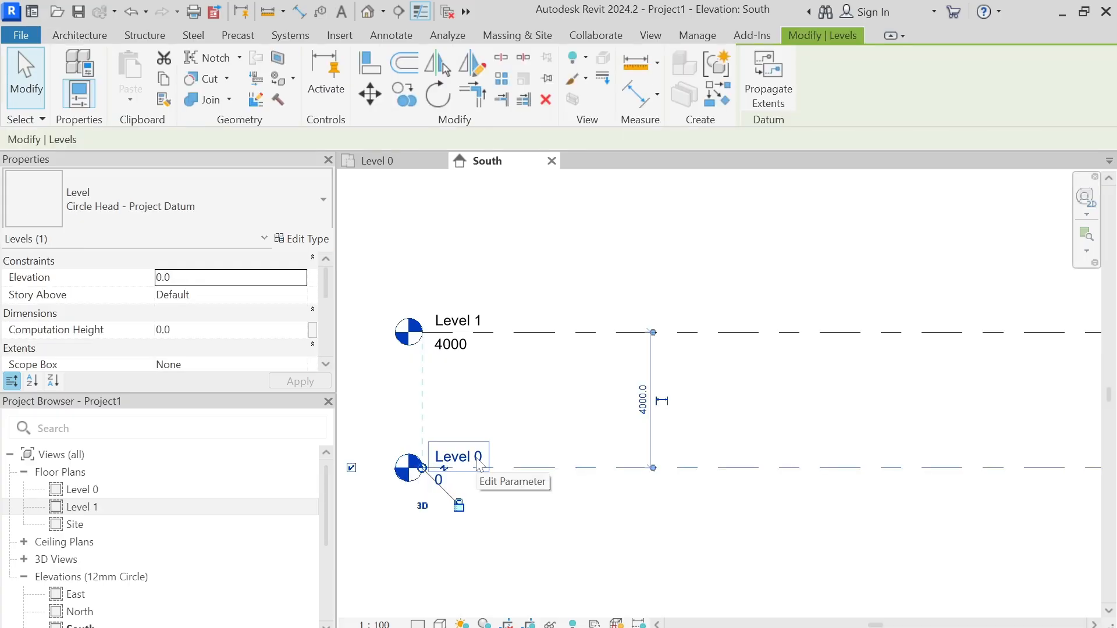
{"action": "scroll", "coordinate": [465, 459], "scroll_direction": "up", "scroll_amount": 1}
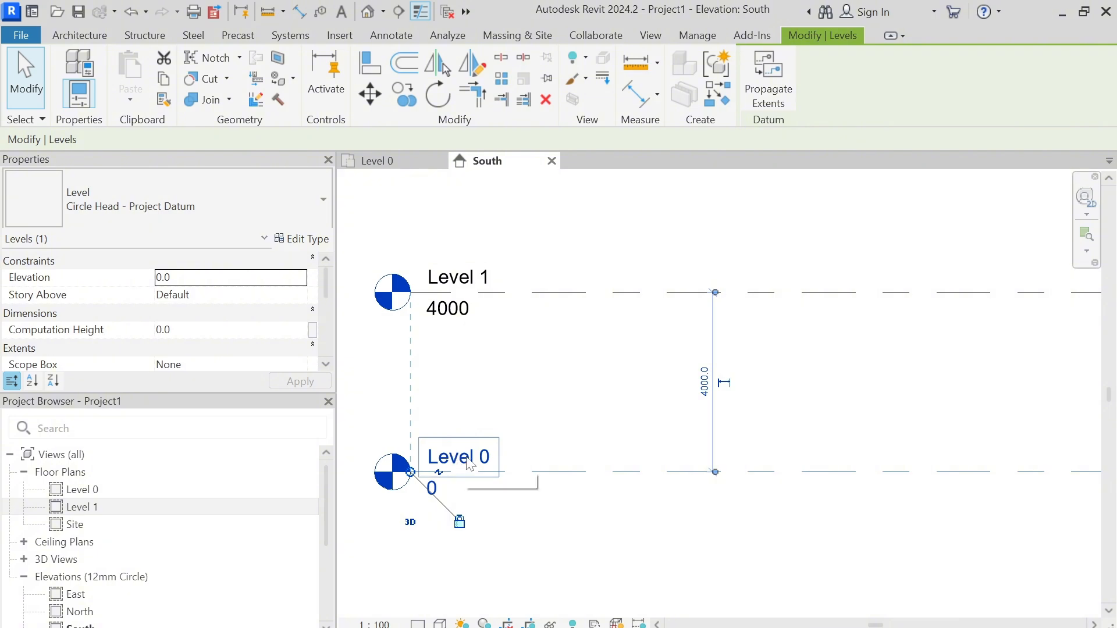
{"action": "left_click", "coordinate": [484, 459]}
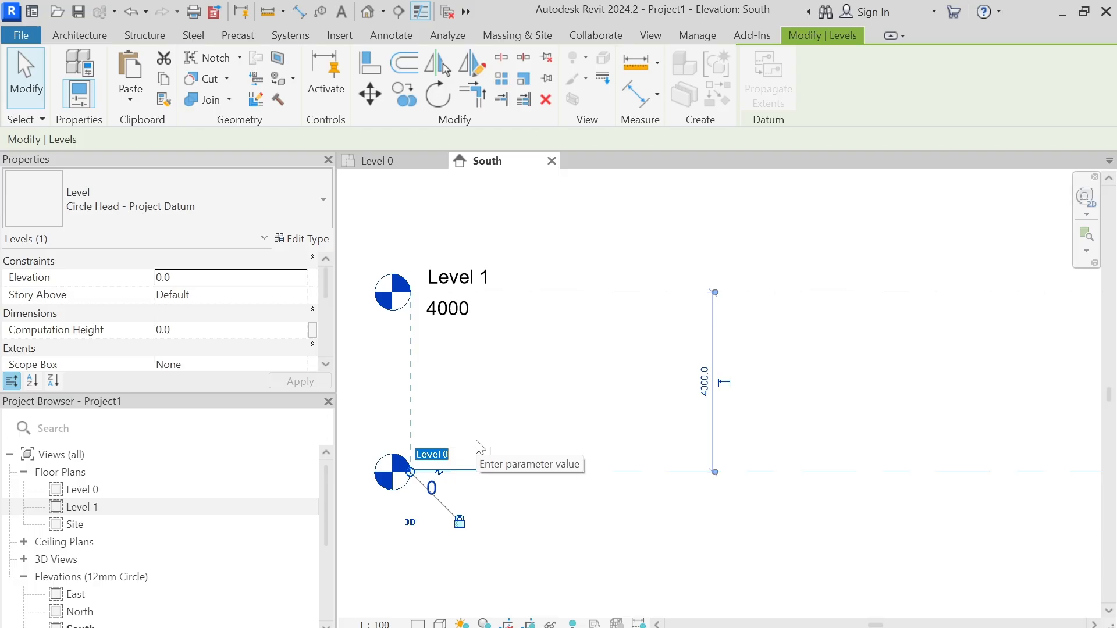
{"action": "type", "text": "ffl"}
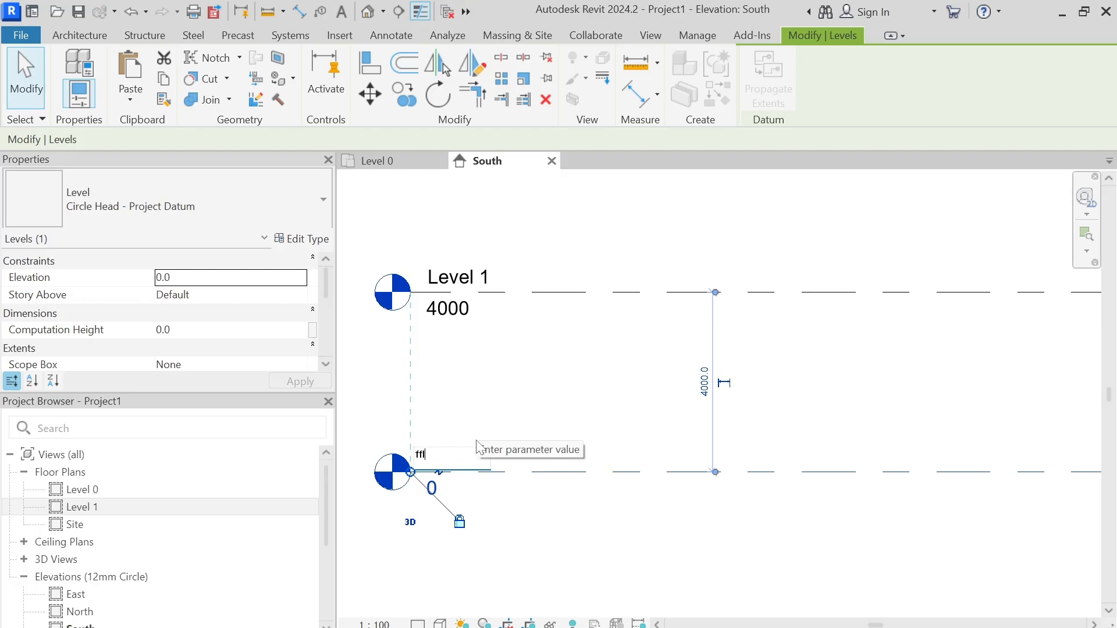
{"action": "key", "text": "Return"}
{"action": "left_click", "coordinate": [501, 399]}
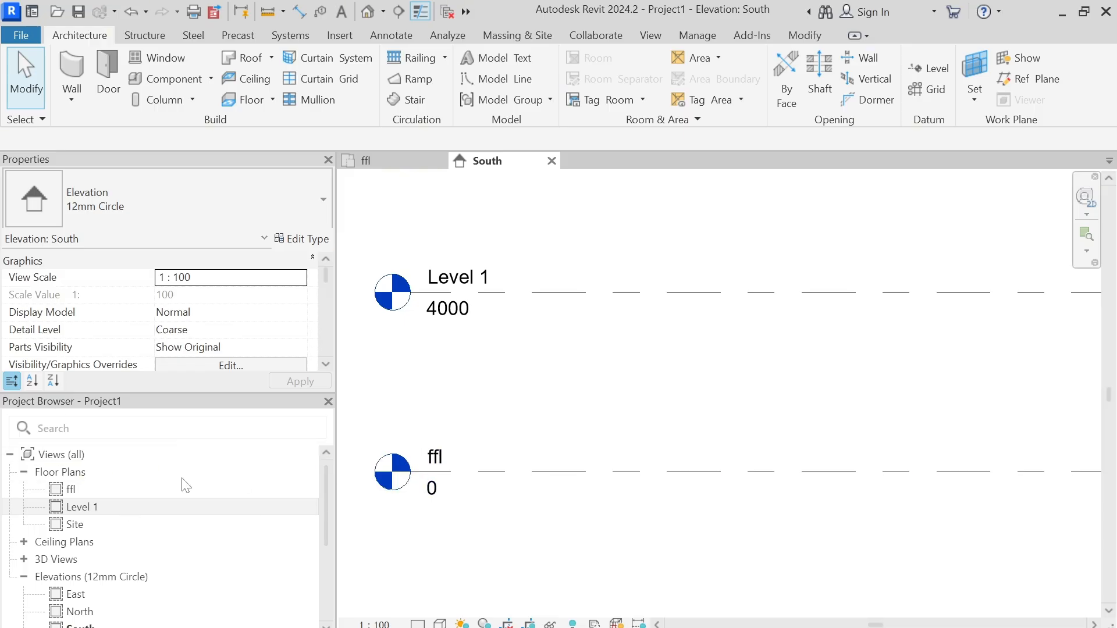
{"action": "left_click", "coordinate": [112, 492]}
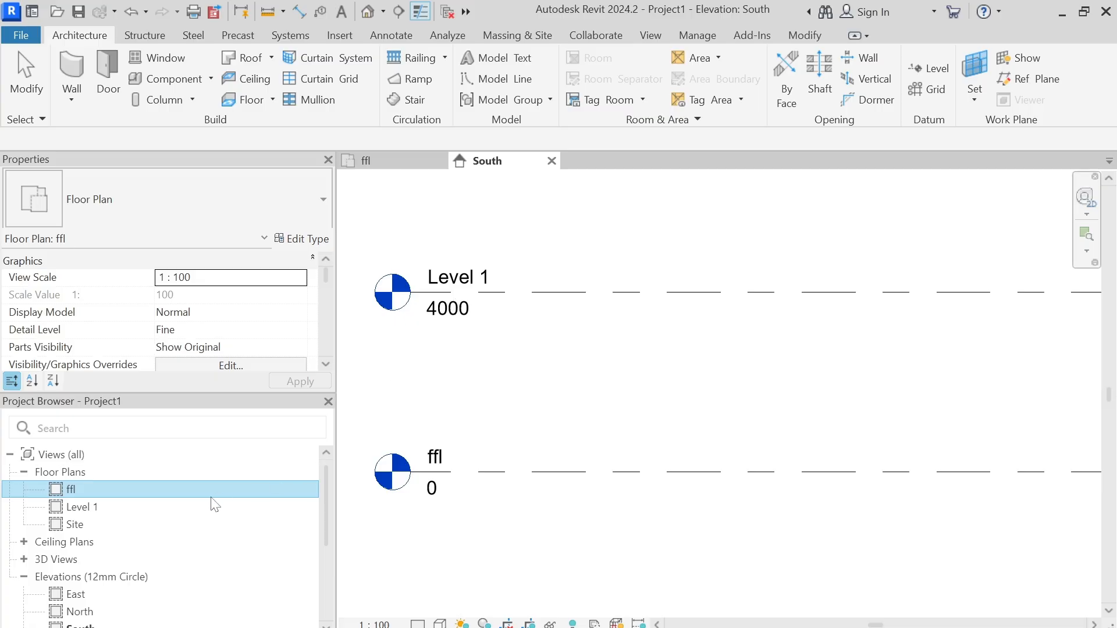
{"action": "left_click", "coordinate": [143, 513]}
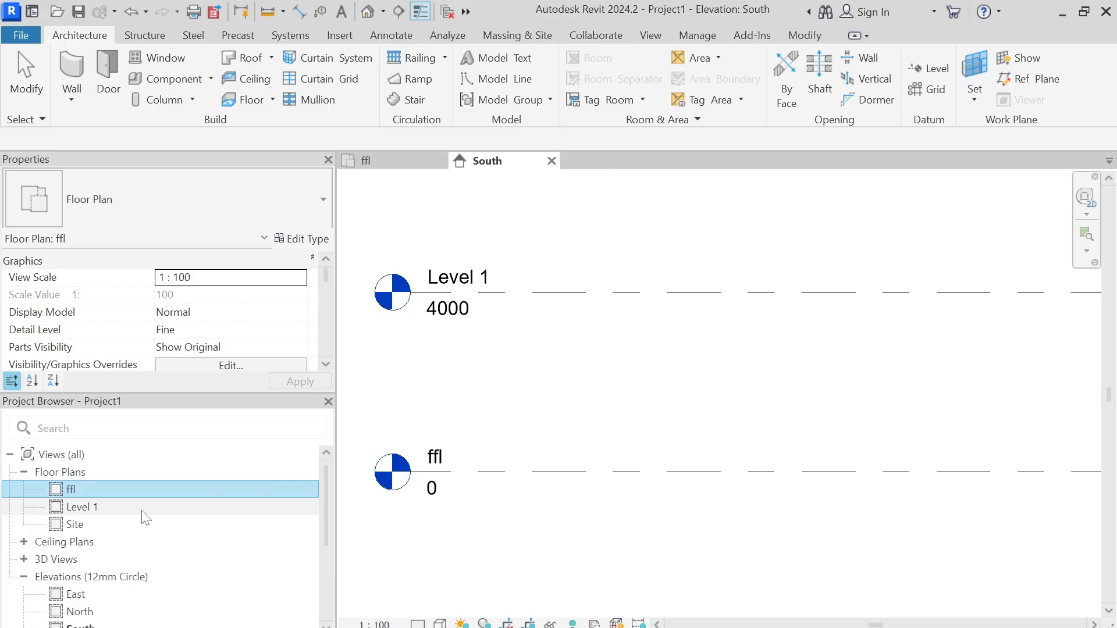
Rename Level 1 and its corresponding views as wpl
{"action": "left_click", "coordinate": [551, 301]}
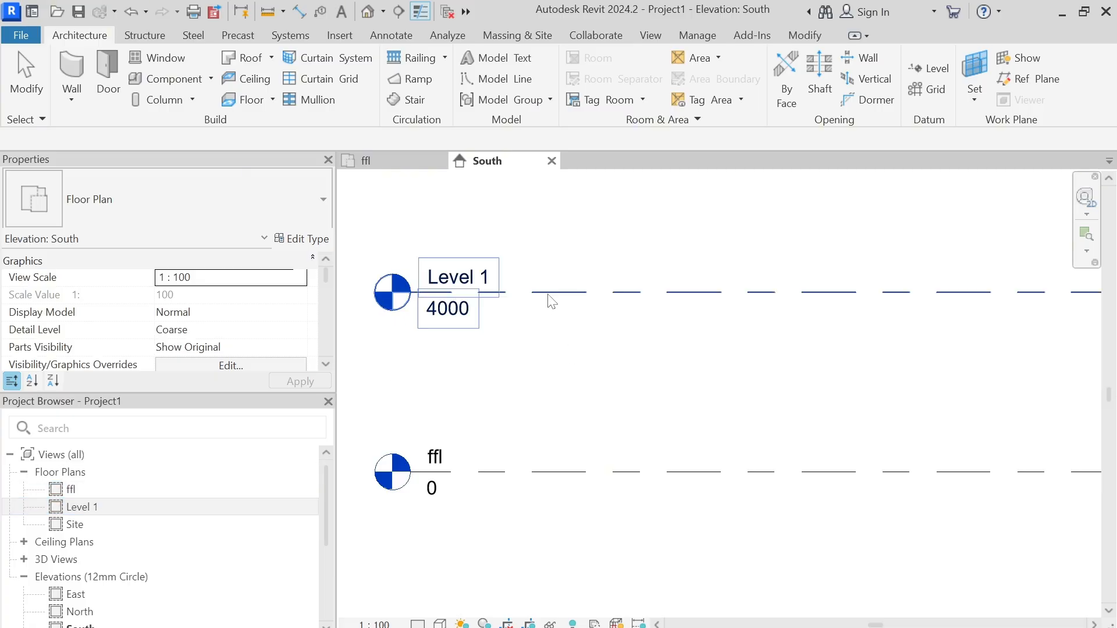
{"action": "middle_click_drag", "start_coordinate": [573, 395], "coordinate": [593, 407]}
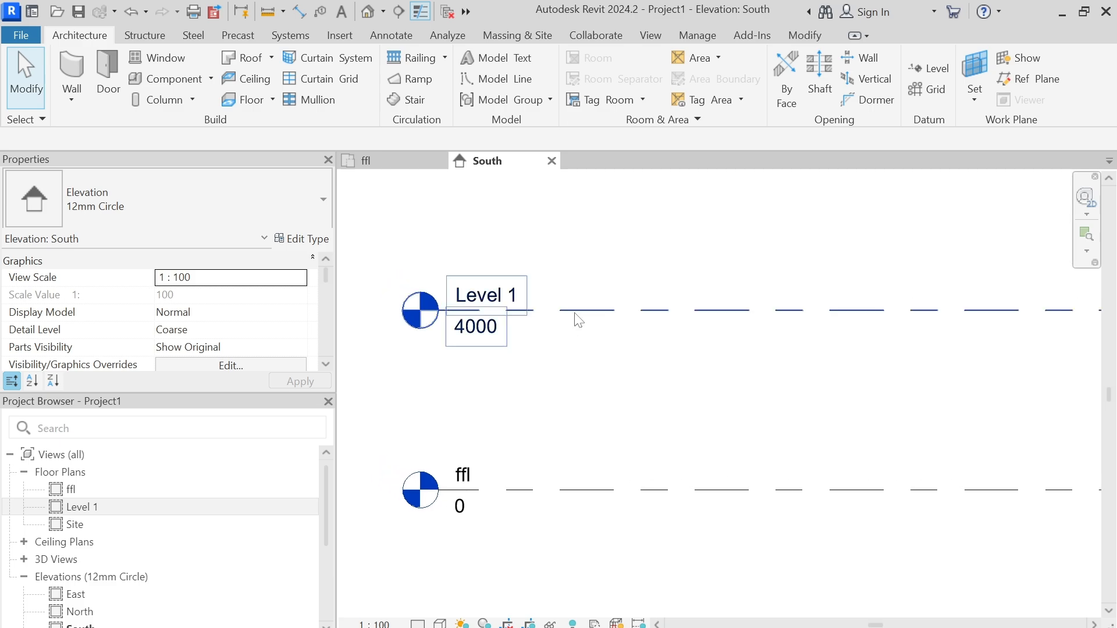
{"action": "left_click", "coordinate": [575, 314]}
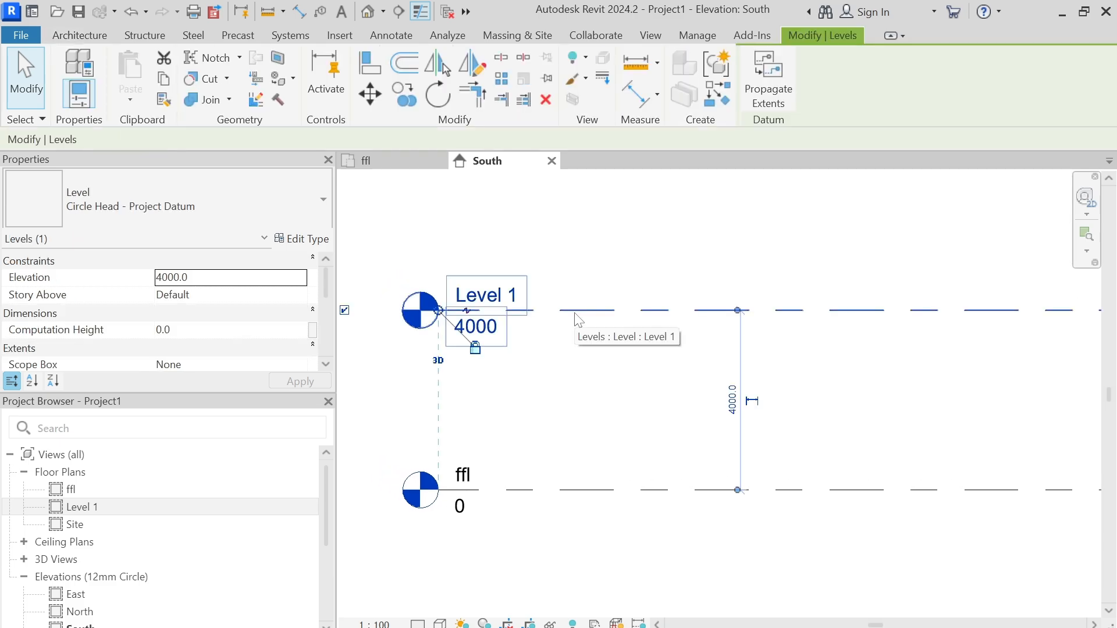
{"action": "left_click", "coordinate": [507, 295]}
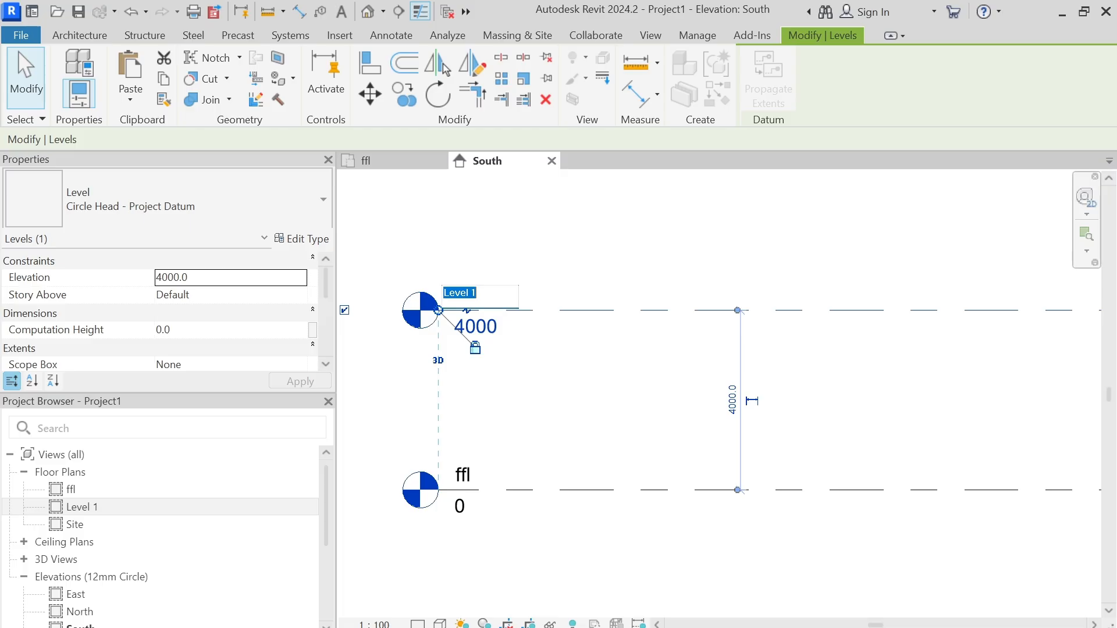
{"action": "type", "text": "wpl"}
{"action": "key", "text": "Return"}
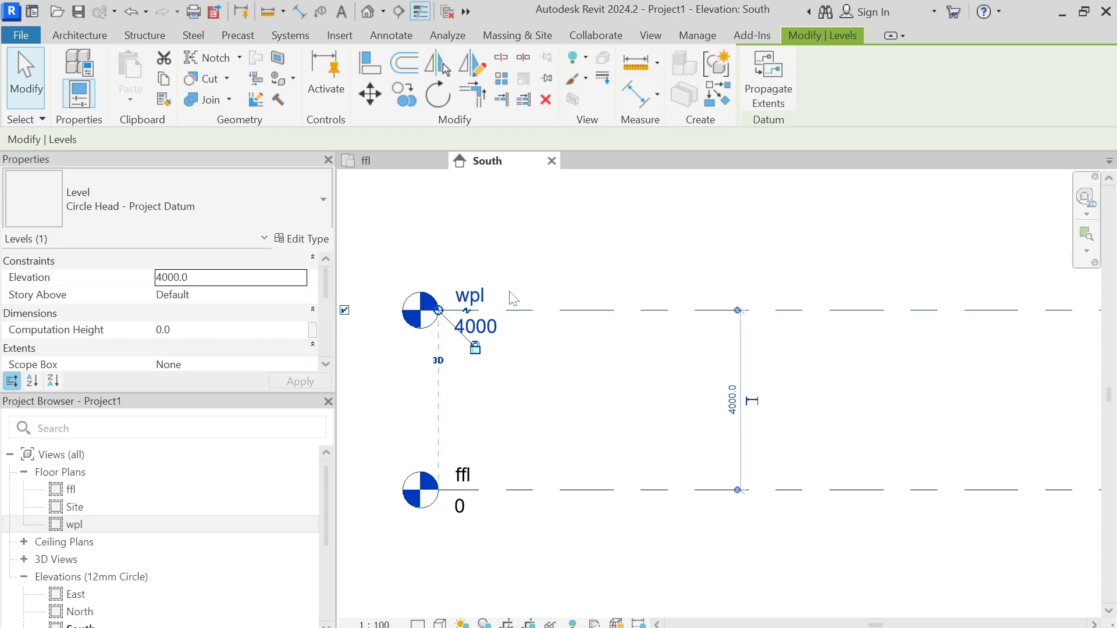
{"action": "left_click", "coordinate": [544, 363]}
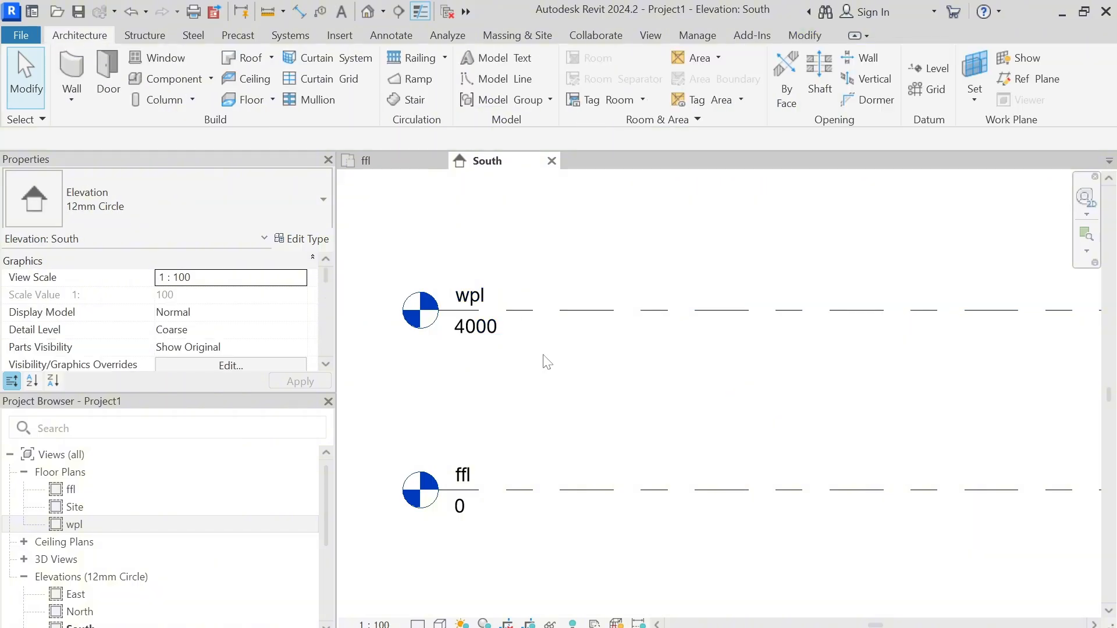
Add a new level 300 mm below the ffl level using Pick Lines with an offset of 300
{"action": "scroll", "coordinate": [545, 363], "scroll_direction": "down", "scroll_amount": 1}
{"action": "middle_click_drag", "start_coordinate": [549, 365], "coordinate": [525, 342]}
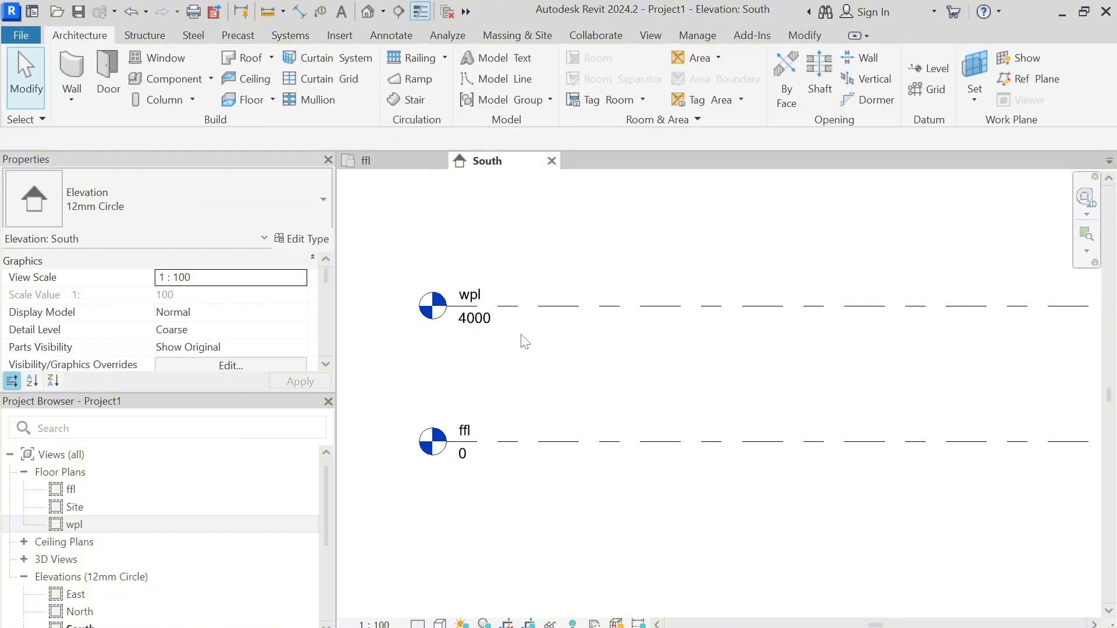
{"action": "scroll", "coordinate": [533, 354], "scroll_direction": "down", "scroll_amount": 2}
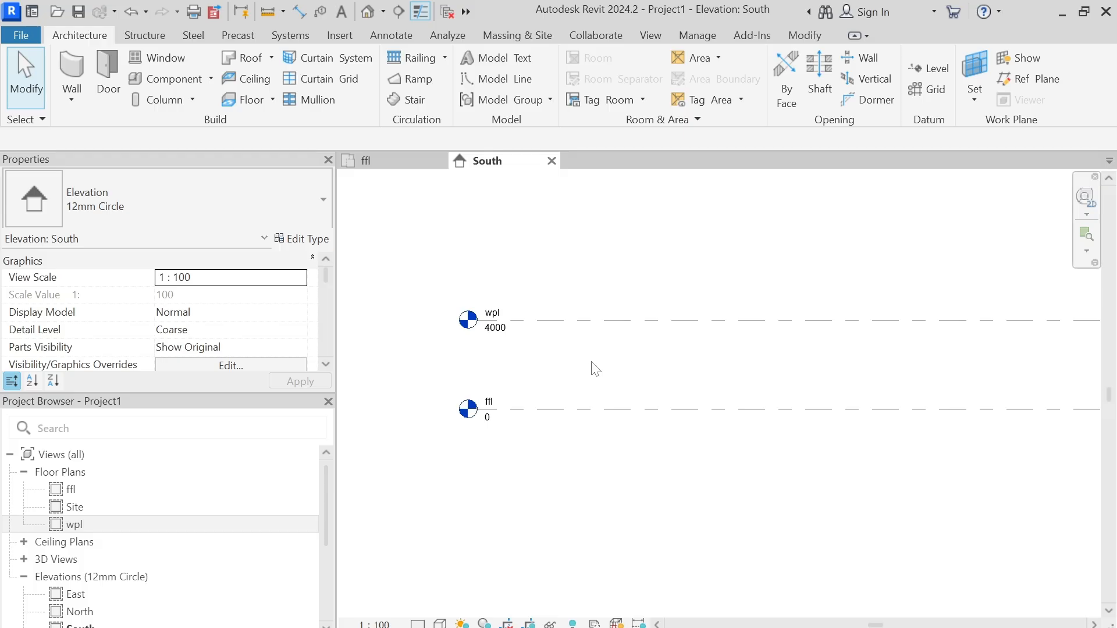
{"action": "middle_click_drag", "start_coordinate": [601, 368], "coordinate": [559, 405]}
{"action": "scroll", "coordinate": [567, 395], "scroll_direction": "down", "scroll_amount": 1}
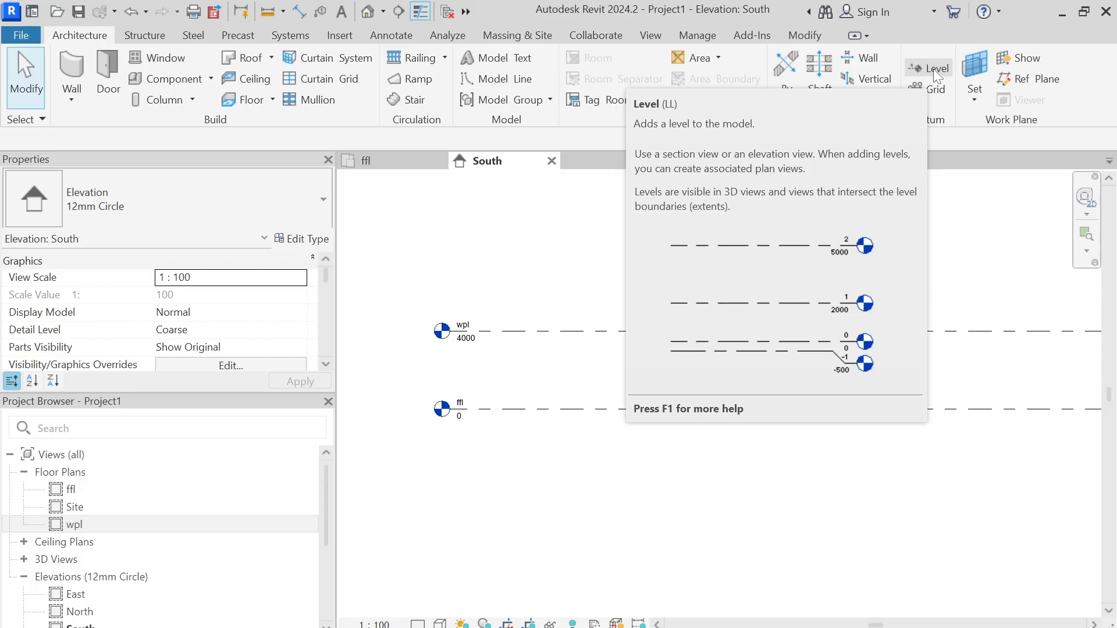
{"action": "left_click", "coordinate": [933, 68]}
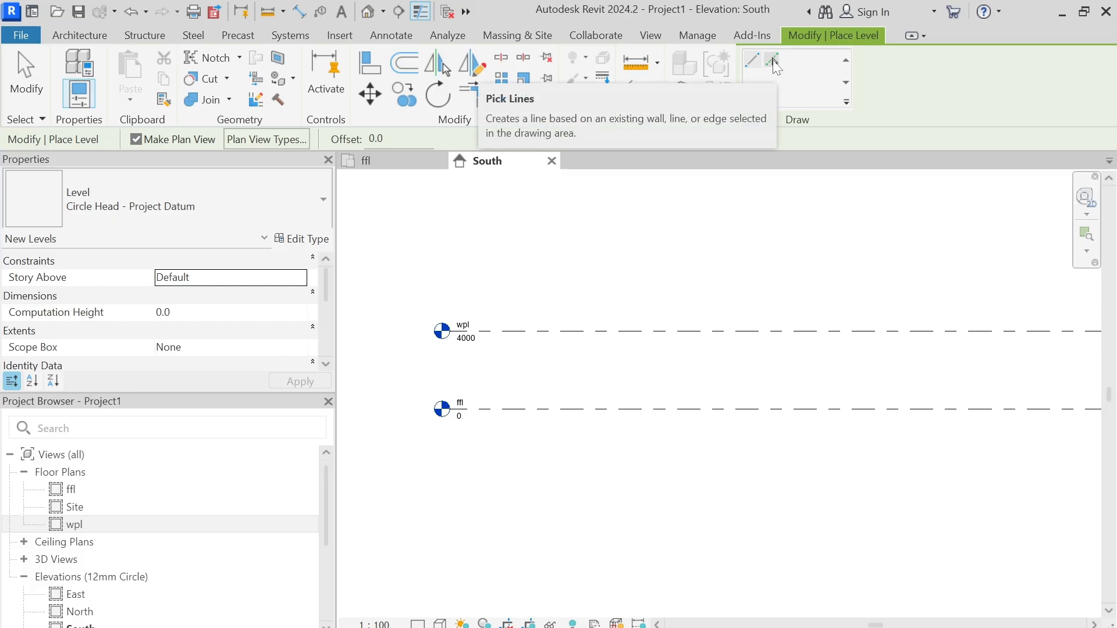
{"action": "left_click", "coordinate": [774, 60]}
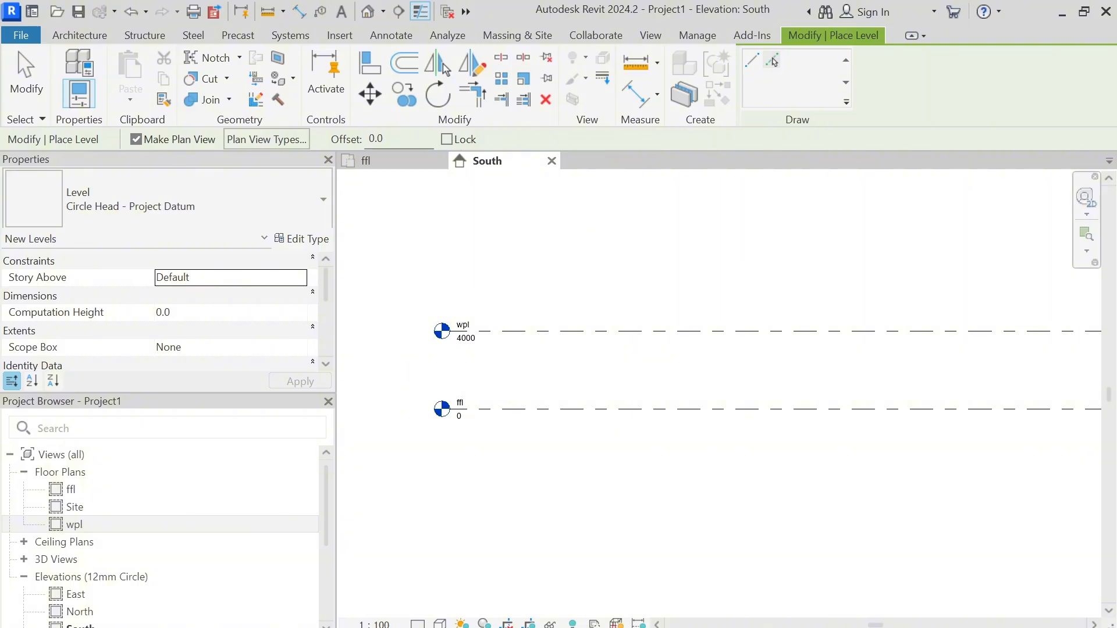
{"action": "left_click_drag", "start_coordinate": [383, 139], "coordinate": [366, 140]}
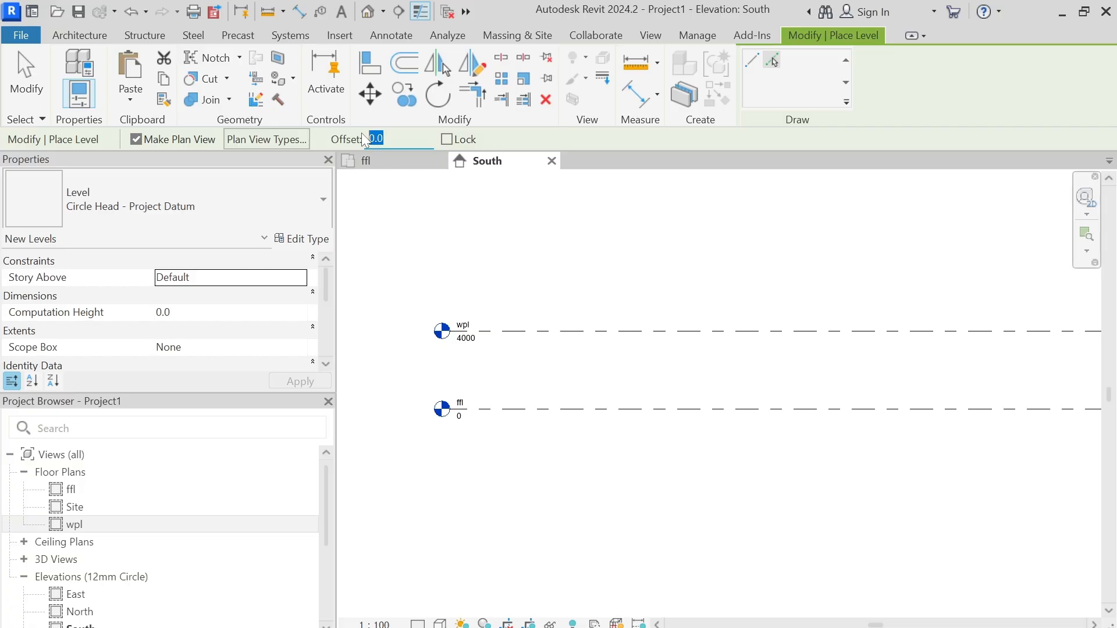
{"action": "type", "text": "300"}
{"action": "key", "text": "Return"}
{"action": "scroll", "coordinate": [605, 449], "scroll_direction": "up", "scroll_amount": 1}
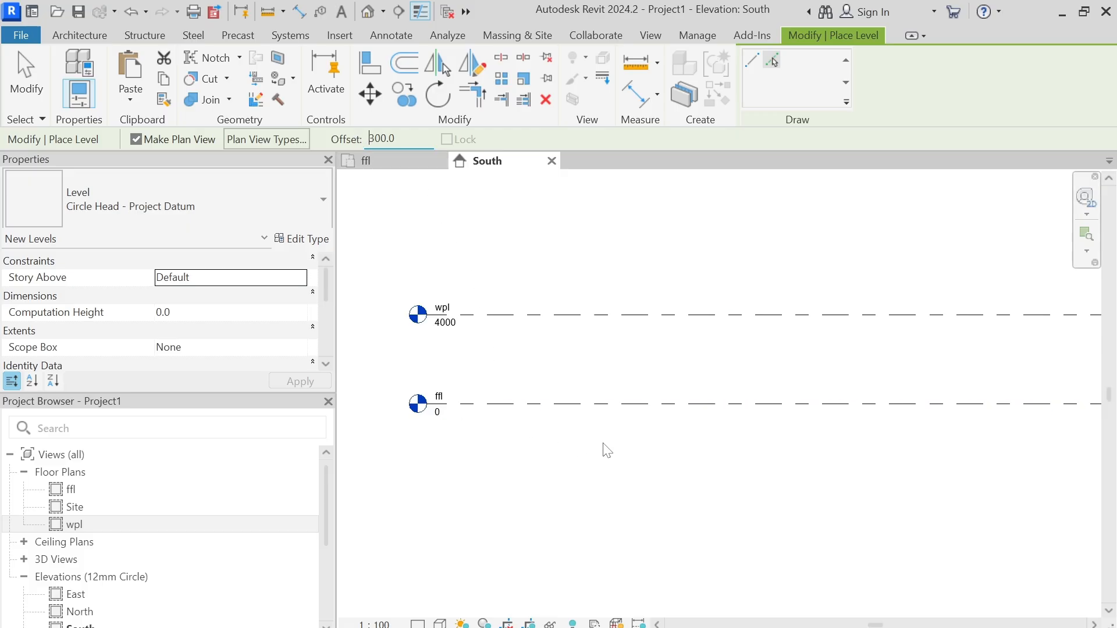
{"action": "left_click", "coordinate": [606, 411]}
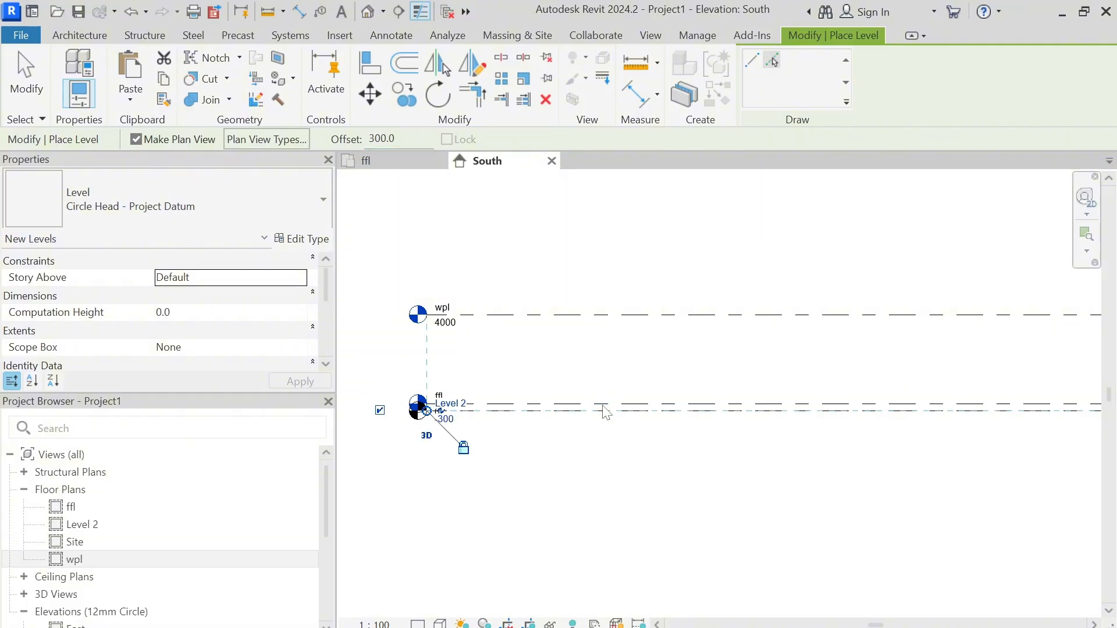
{"action": "key", "text": "Escape"}
{"action": "key", "text": "Escape"}
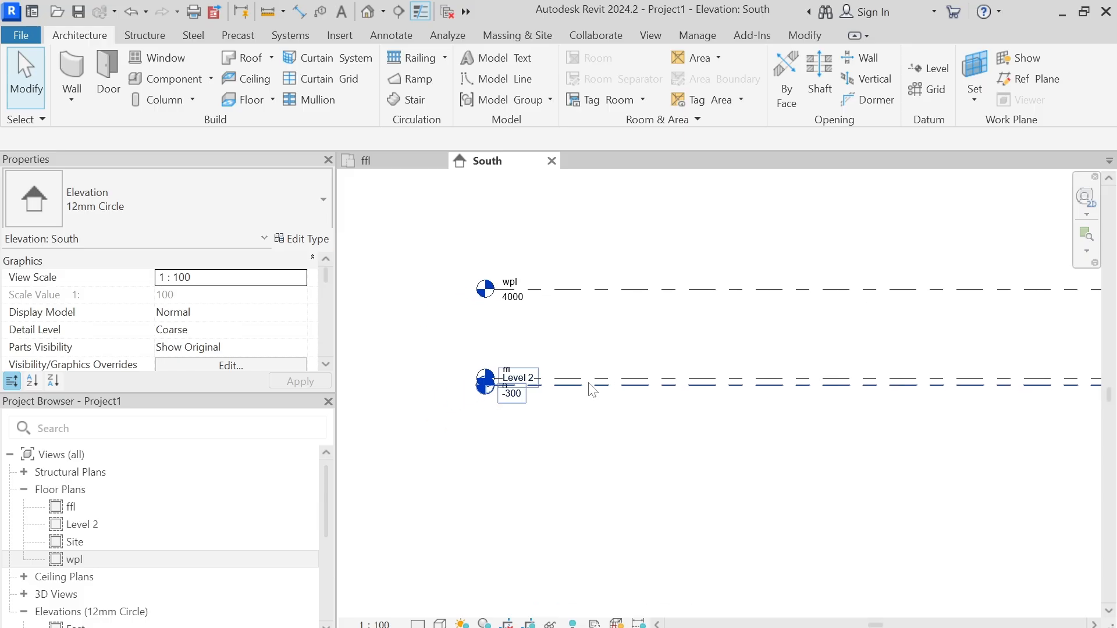
Add an elbow to the head end of the -300 level line below ffl
{"action": "scroll", "coordinate": [546, 422], "scroll_direction": "up", "scroll_amount": 3}
{"action": "middle_click_drag", "start_coordinate": [548, 417], "coordinate": [576, 420]}
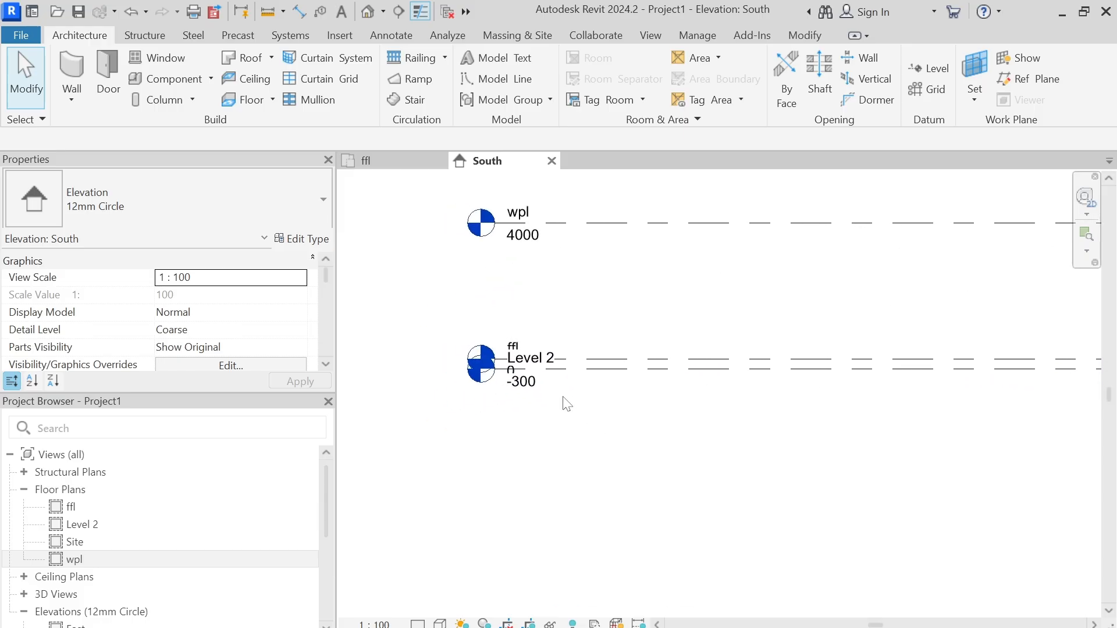
{"action": "left_click", "coordinate": [590, 381]}
{"action": "scroll", "coordinate": [512, 375], "scroll_direction": "up", "scroll_amount": 1}
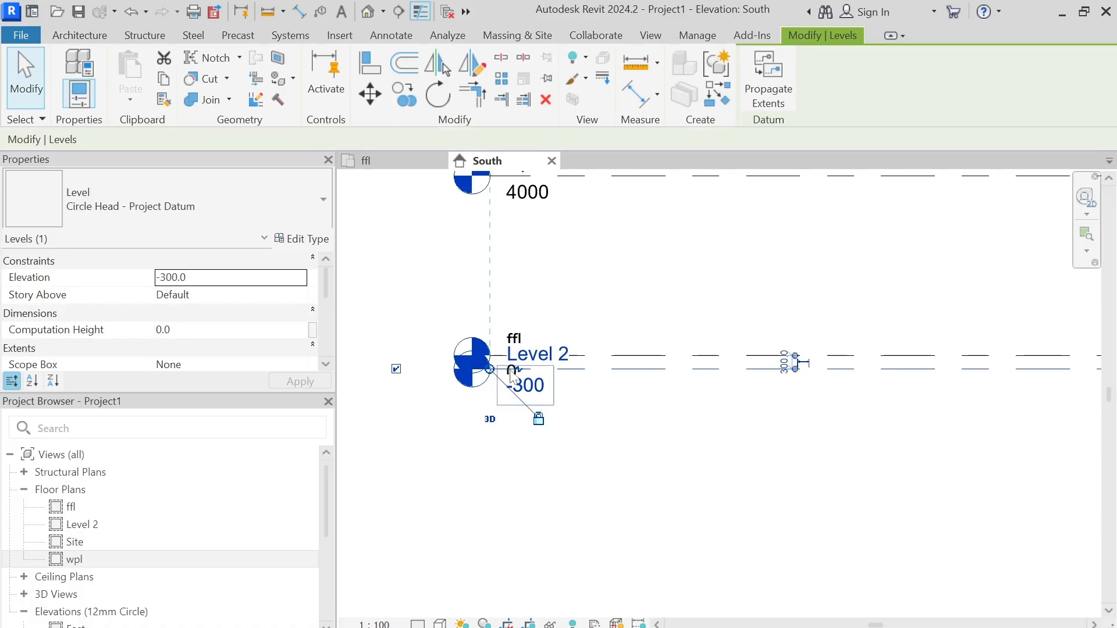
{"action": "scroll", "coordinate": [512, 372], "scroll_direction": "up", "scroll_amount": 4}
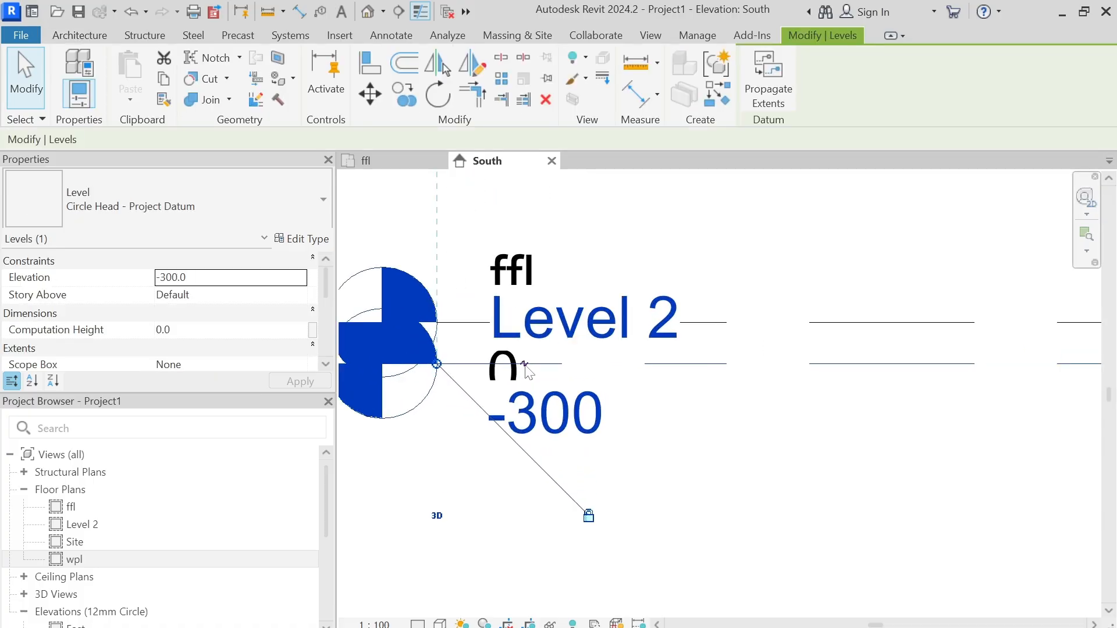
{"action": "scroll", "coordinate": [526, 366], "scroll_direction": "up", "scroll_amount": 2}
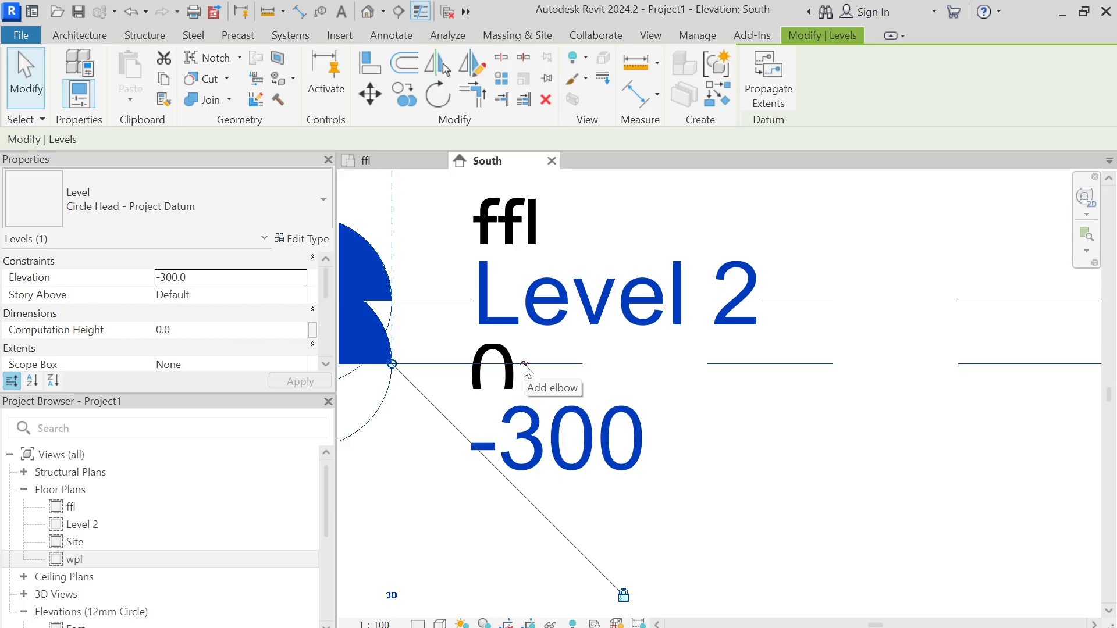
{"action": "left_click", "coordinate": [524, 365]}
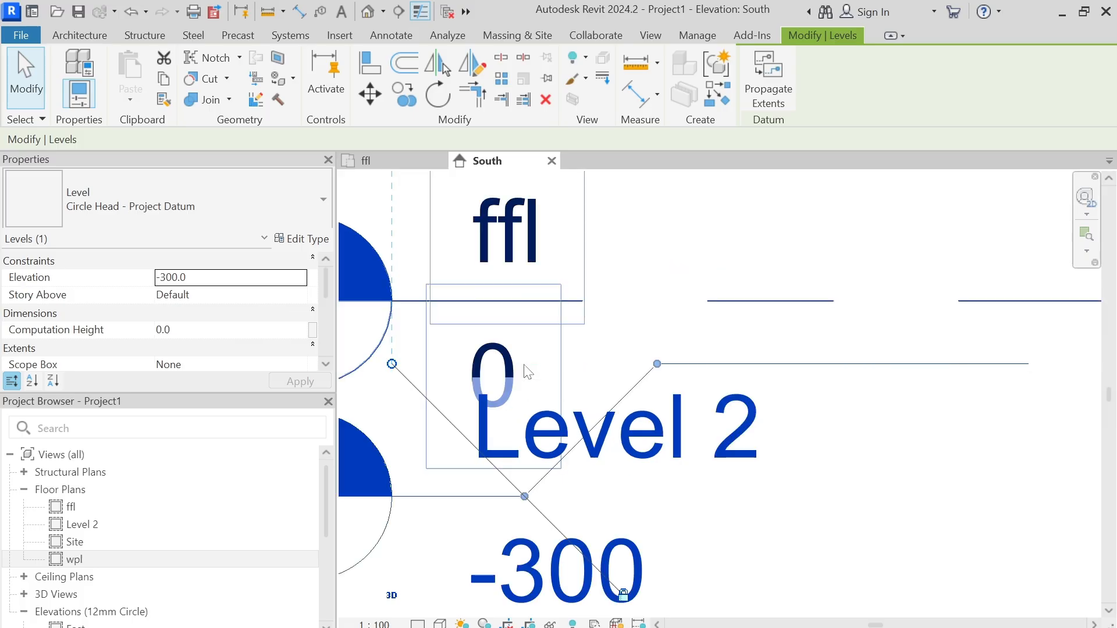
Move the elbow of the -300 level further down so its head and label clear the ffl level's text
{"action": "scroll", "coordinate": [527, 372], "scroll_direction": "down", "scroll_amount": 3}
{"action": "middle_click_drag", "start_coordinate": [644, 417], "coordinate": [688, 392]}
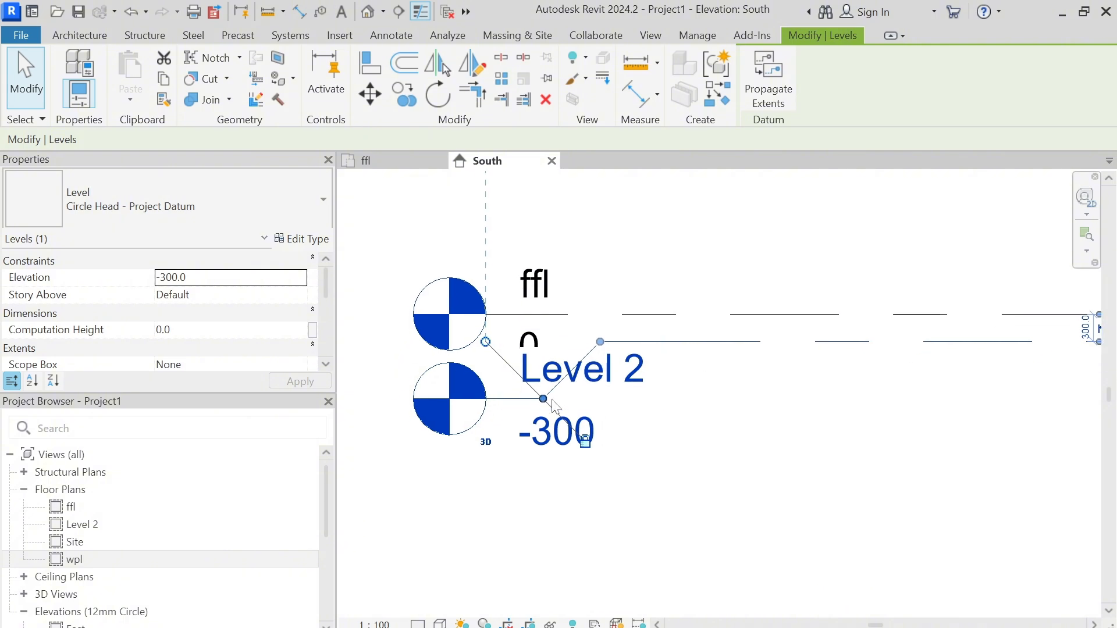
{"action": "left_click_drag", "start_coordinate": [543, 399], "coordinate": [542, 427]}
{"action": "left_click", "coordinate": [718, 432]}
{"action": "scroll", "coordinate": [713, 431], "scroll_direction": "down", "scroll_amount": 4}
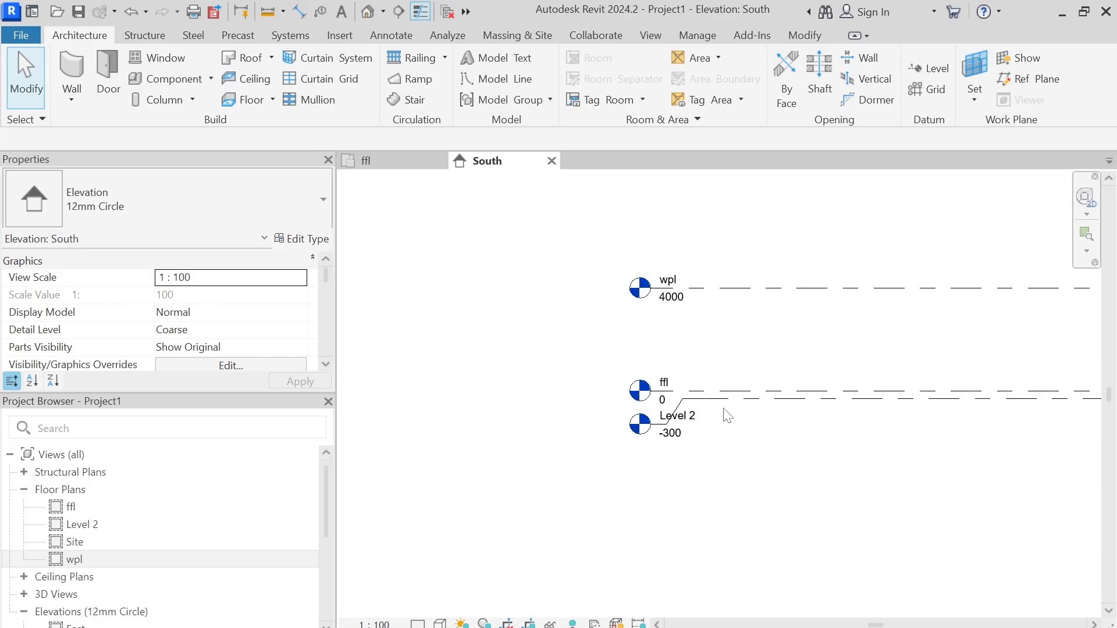
Add a new level above wpl using Pick Lines with an offset of 2900
{"action": "middle_click_drag", "start_coordinate": [724, 409], "coordinate": [589, 392]}
{"action": "scroll", "coordinate": [624, 404], "scroll_direction": "down", "scroll_amount": 1}
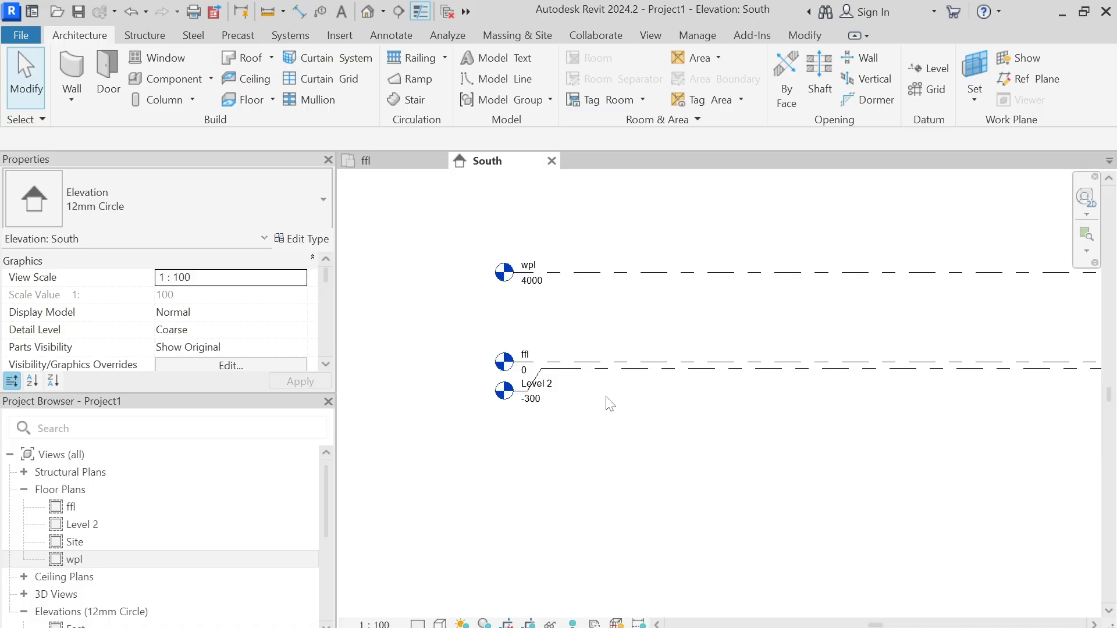
{"action": "scroll", "coordinate": [604, 401], "scroll_direction": "down", "scroll_amount": 1}
{"action": "middle_click_drag", "start_coordinate": [605, 401], "coordinate": [533, 477]}
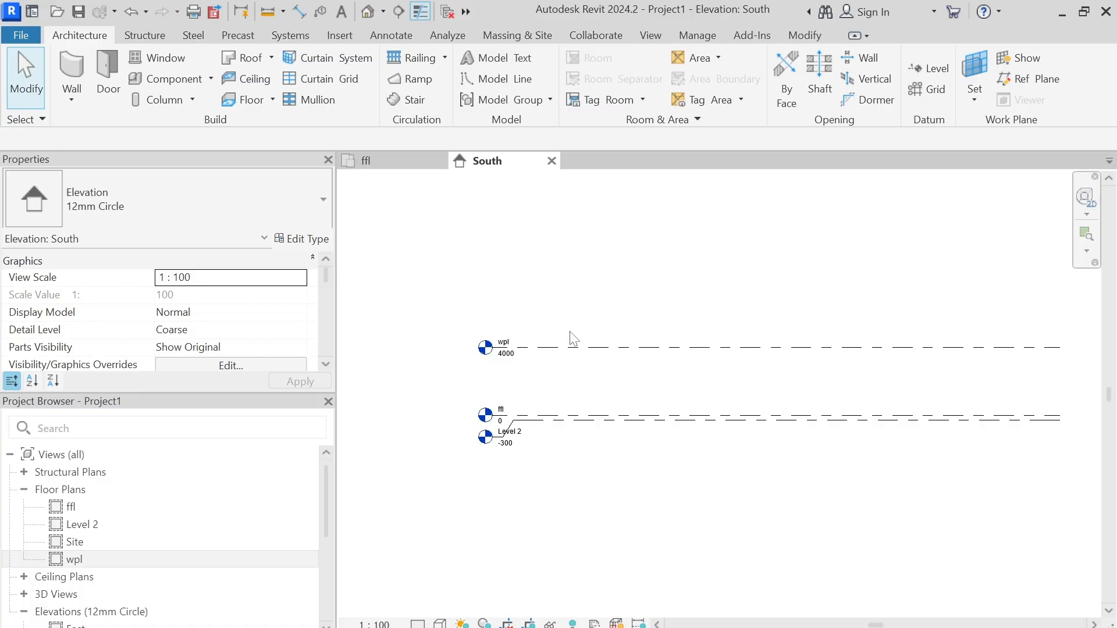
{"action": "middle_click_drag", "start_coordinate": [600, 312], "coordinate": [574, 343]}
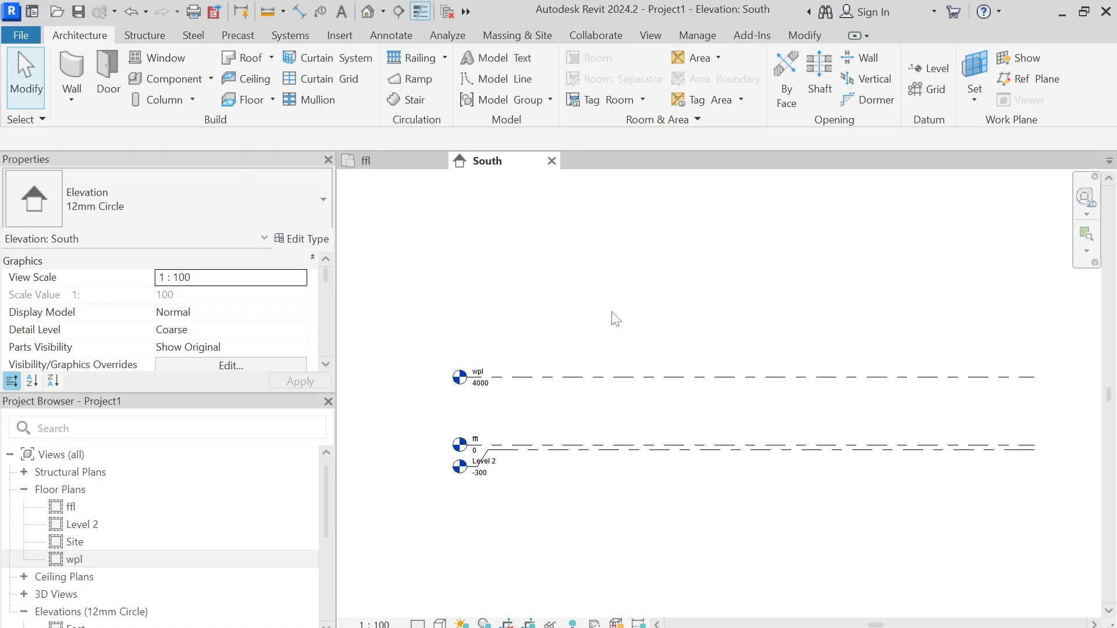
{"action": "left_click", "coordinate": [920, 65]}
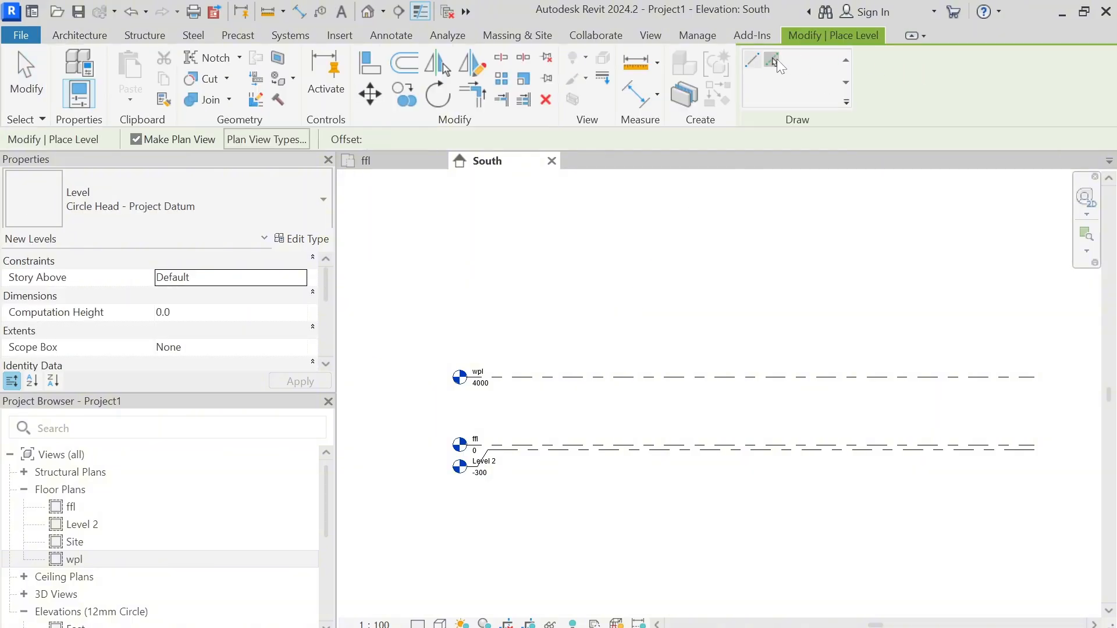
{"action": "left_click", "coordinate": [774, 59]}
{"action": "left_click", "coordinate": [377, 139]}
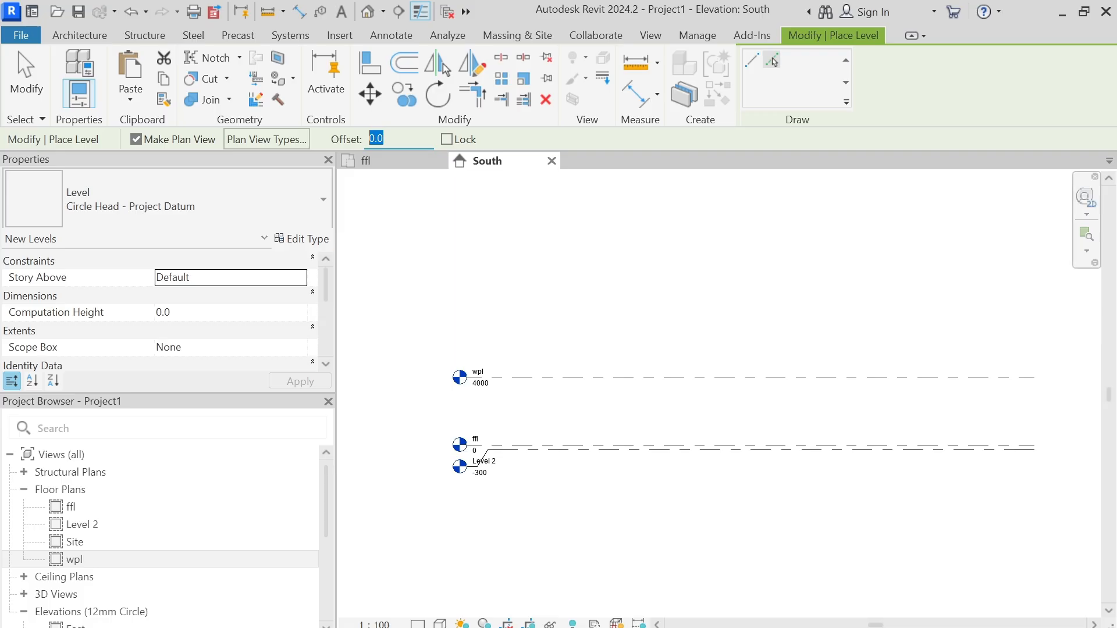
{"action": "type", "text": "2900"}
{"action": "key", "text": "Return"}
{"action": "left_click", "coordinate": [569, 378]}
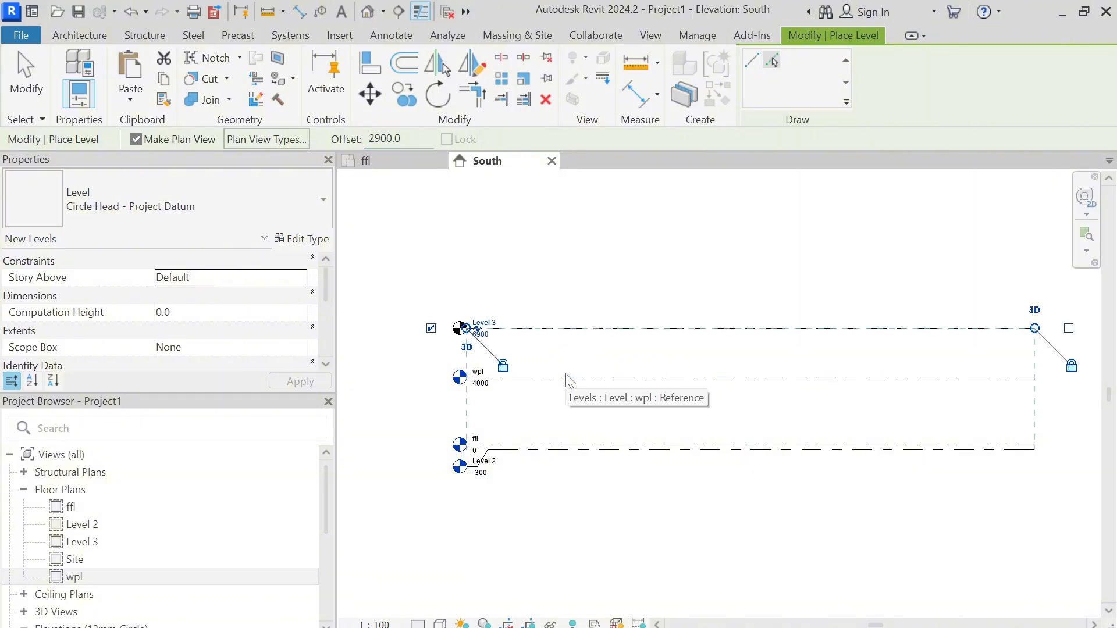
{"action": "key", "text": "Escape"}
{"action": "key", "text": "Escape"}
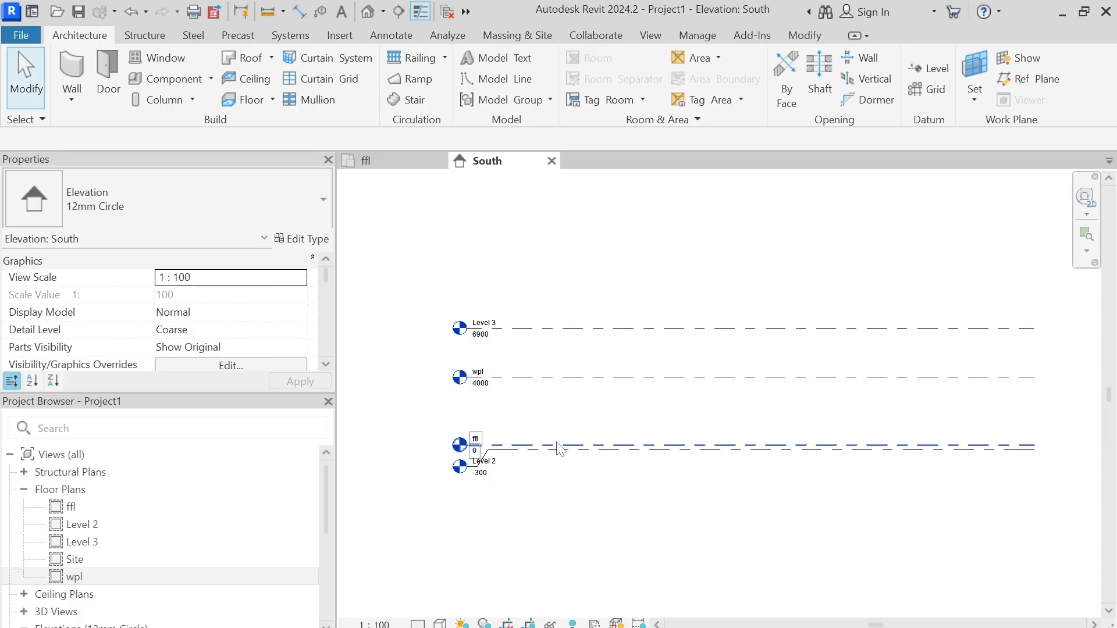
Delete the level above wpl together with its associated views
{"action": "left_click", "coordinate": [560, 329]}
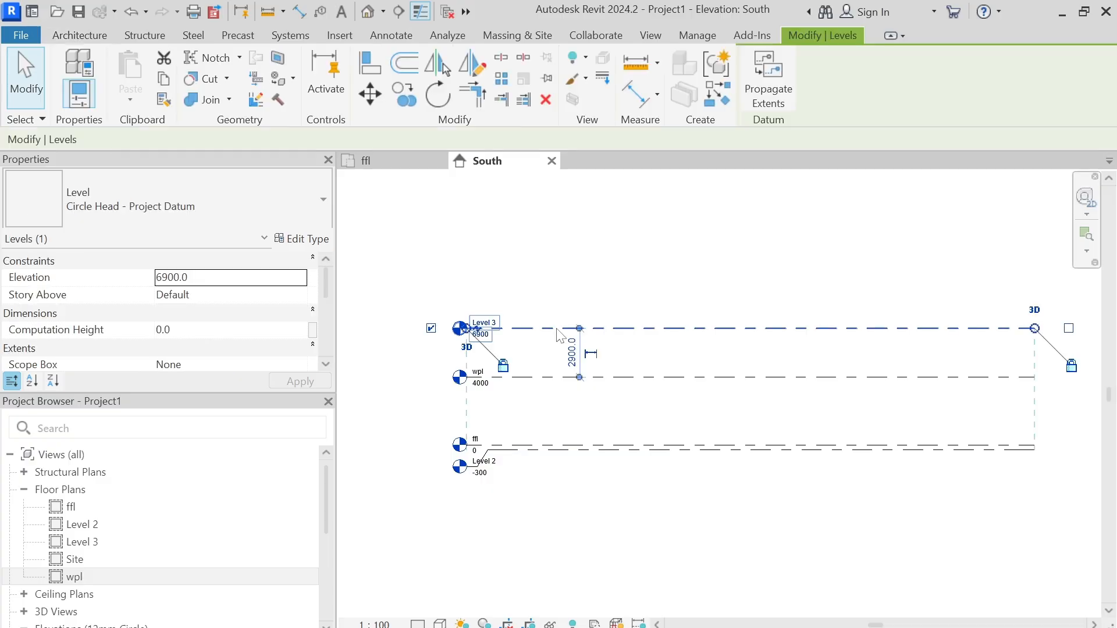
{"action": "key", "text": "Delete"}
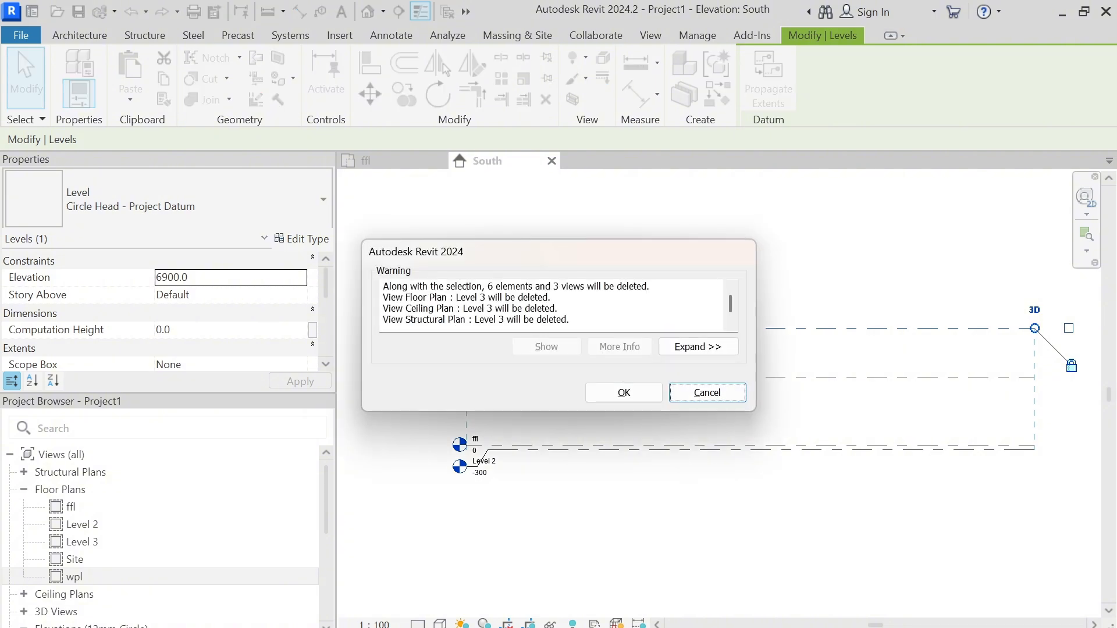
{"action": "left_click", "coordinate": [599, 388]}
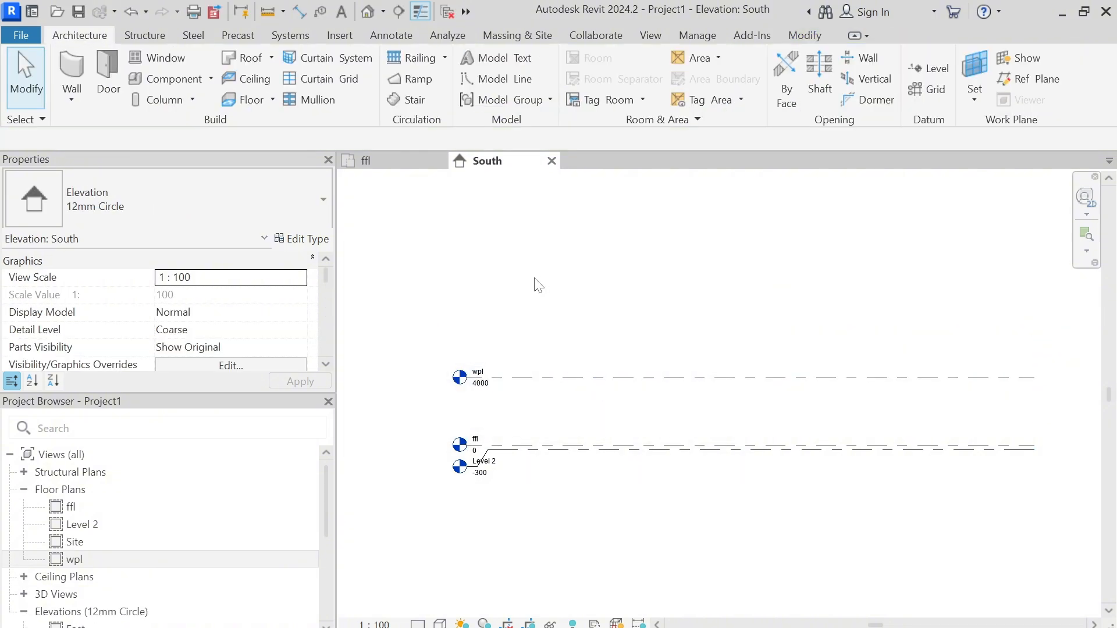
Rename the level at -300 as ngl
{"action": "scroll", "coordinate": [541, 377], "scroll_direction": "up", "scroll_amount": 3}
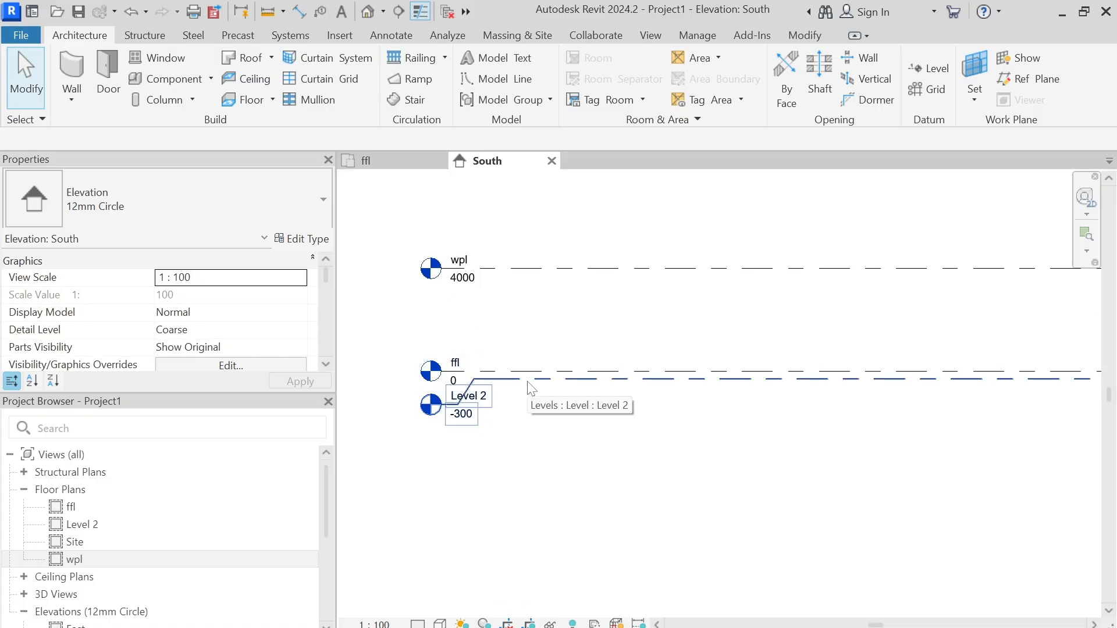
{"action": "left_click", "coordinate": [531, 389]}
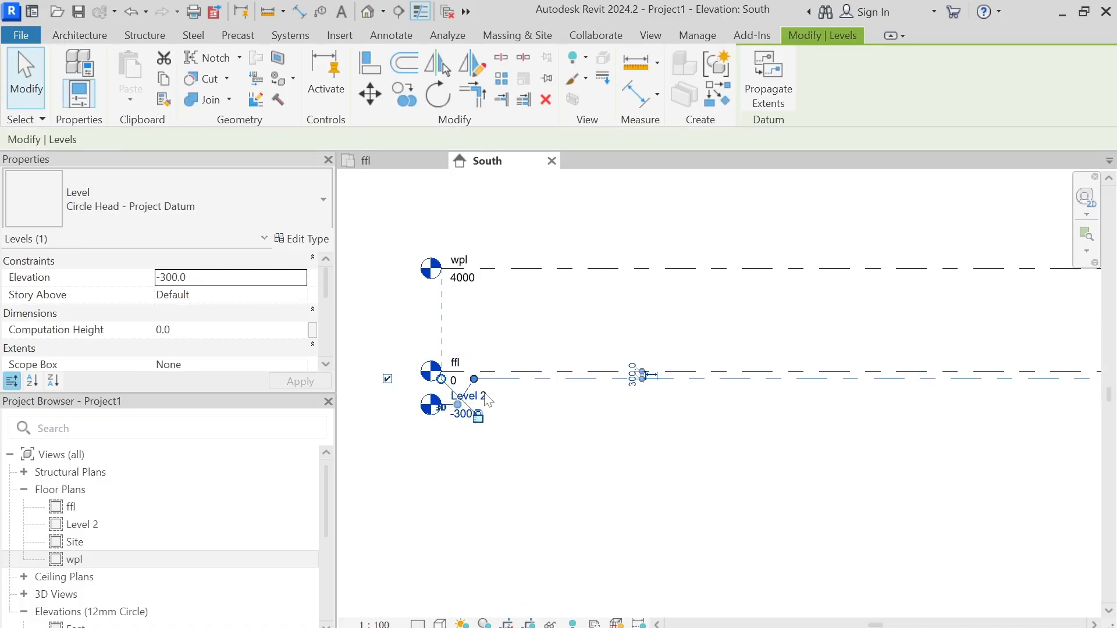
{"action": "left_click", "coordinate": [468, 396]}
{"action": "type", "text": "ngl"}
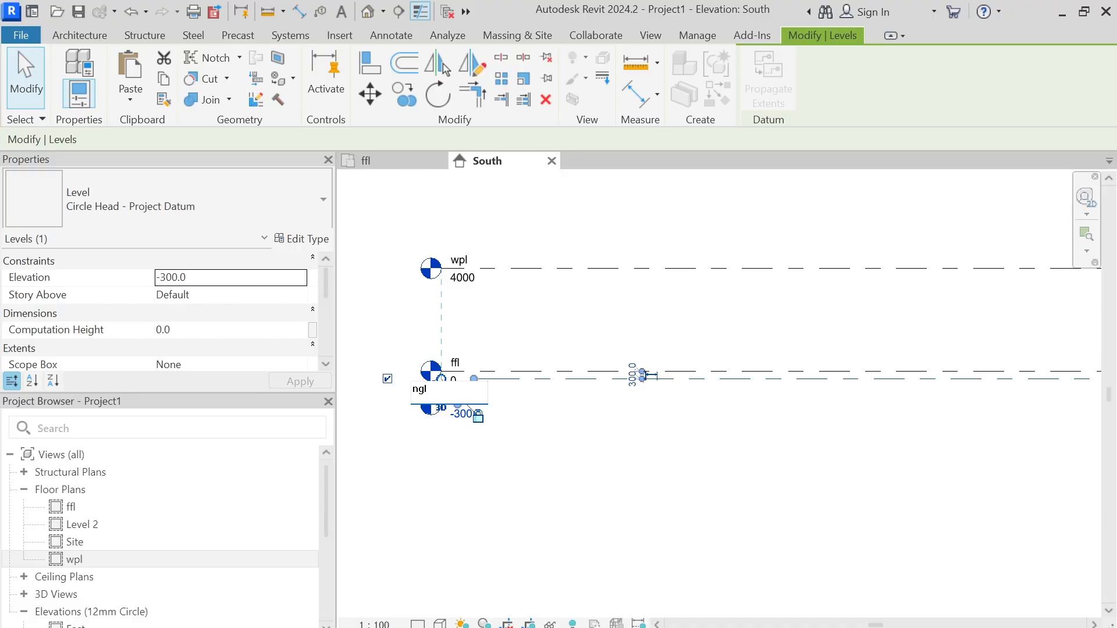
{"action": "key", "text": "Return"}
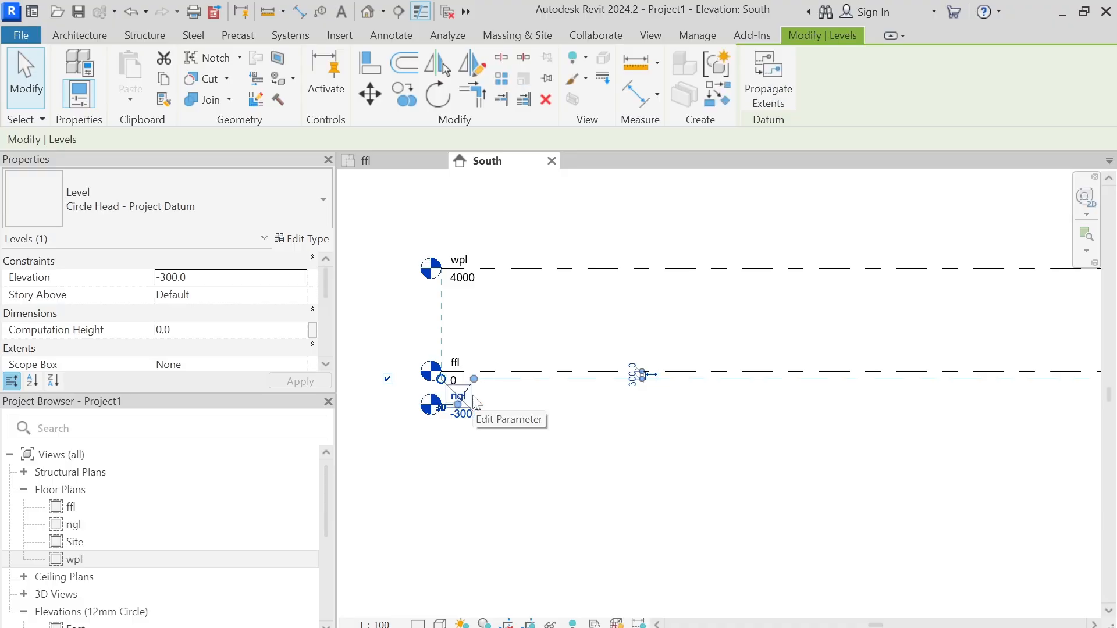
{"action": "left_click", "coordinate": [526, 349]}
{"action": "scroll", "coordinate": [524, 316], "scroll_direction": "down", "scroll_amount": 1}
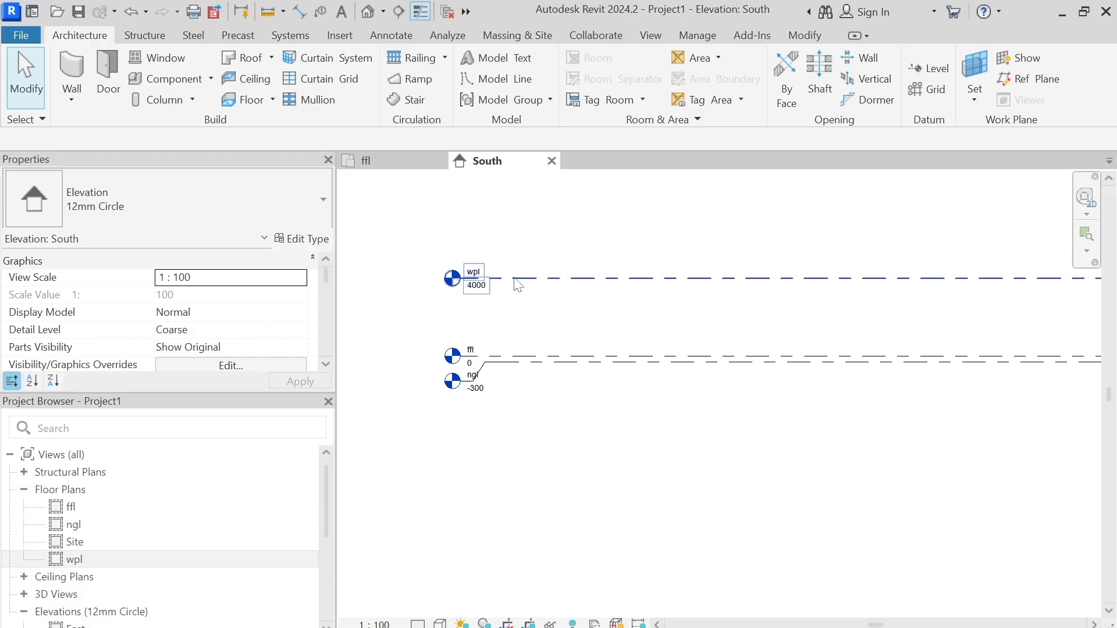
{"action": "scroll", "coordinate": [476, 308], "scroll_direction": "up", "scroll_amount": 2}
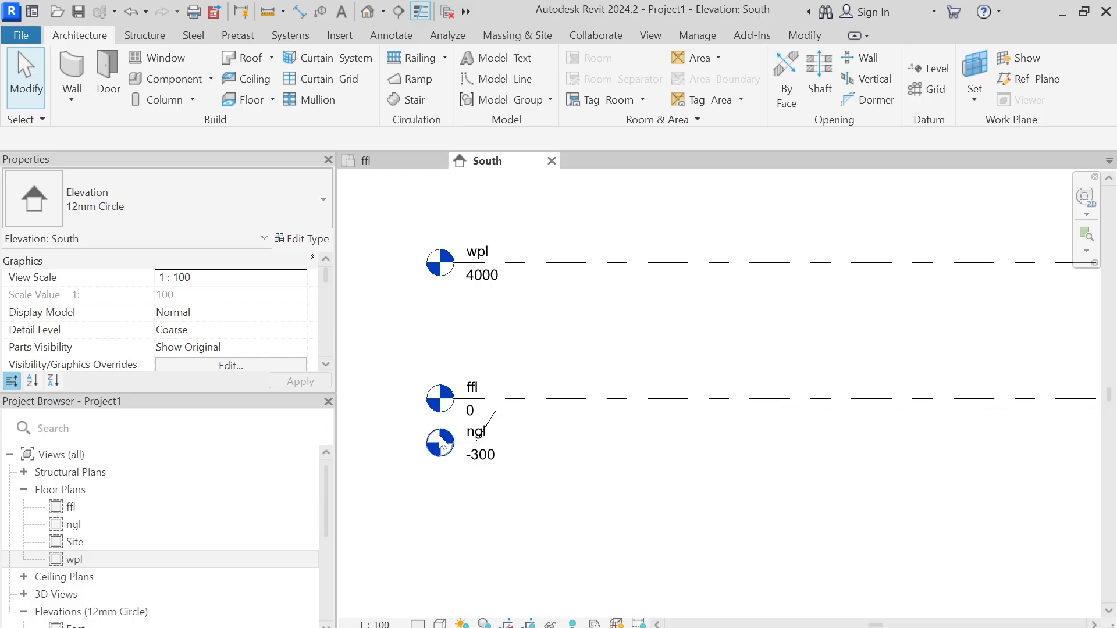
{"action": "scroll", "coordinate": [479, 479], "scroll_direction": "down", "scroll_amount": 2}
{"action": "middle_click_drag", "start_coordinate": [478, 479], "coordinate": [486, 453]}
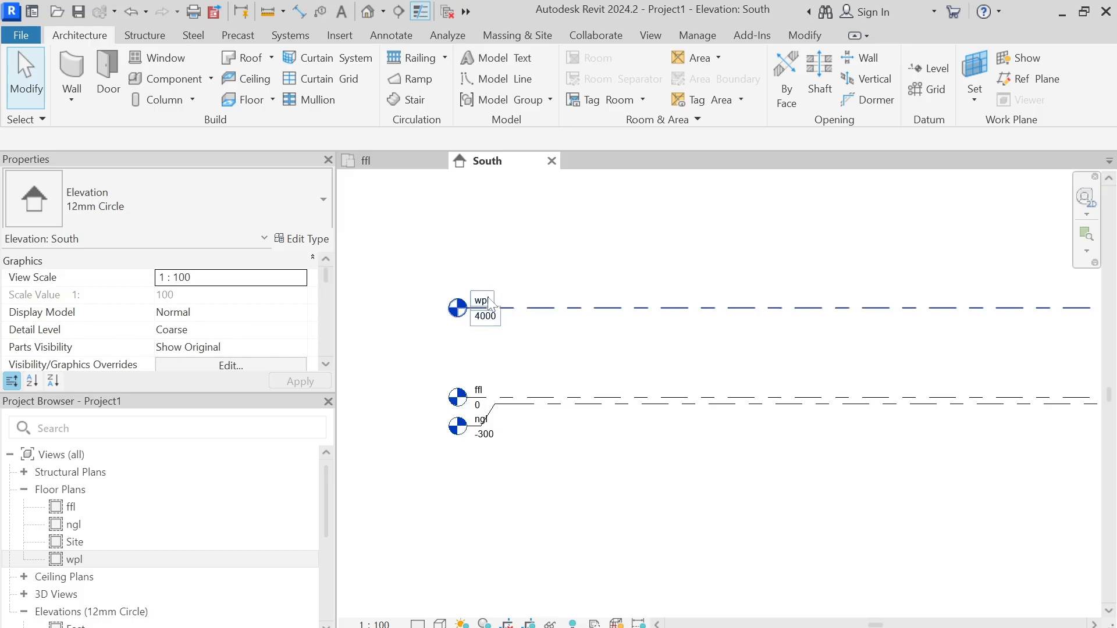
{"action": "left_click", "coordinate": [514, 313]}
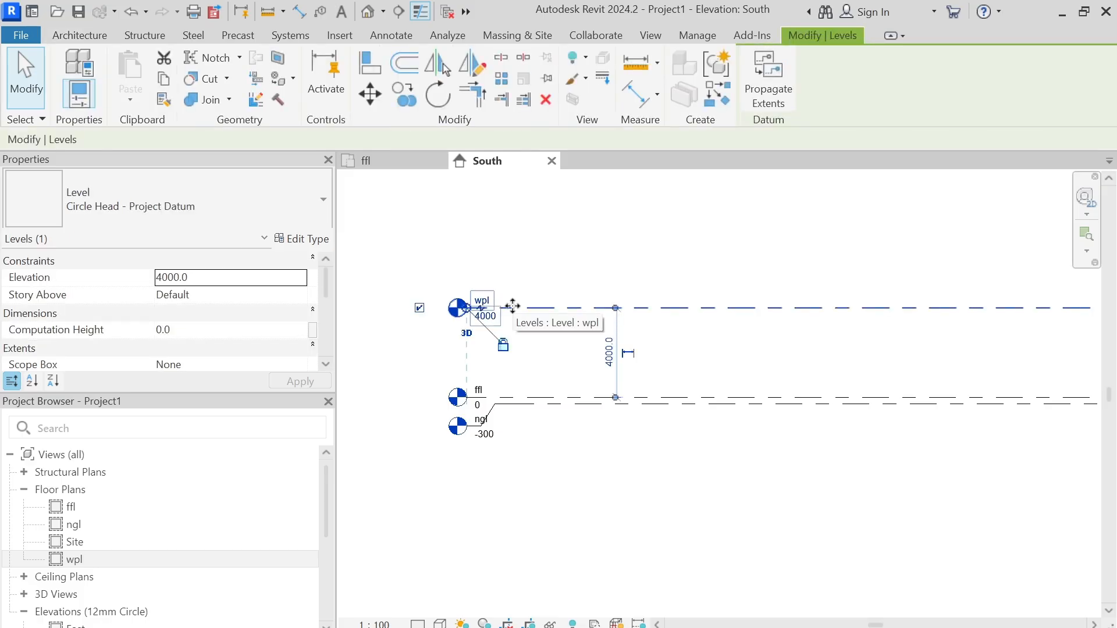
{"action": "left_click", "coordinate": [543, 398], "text": "ctrl"}
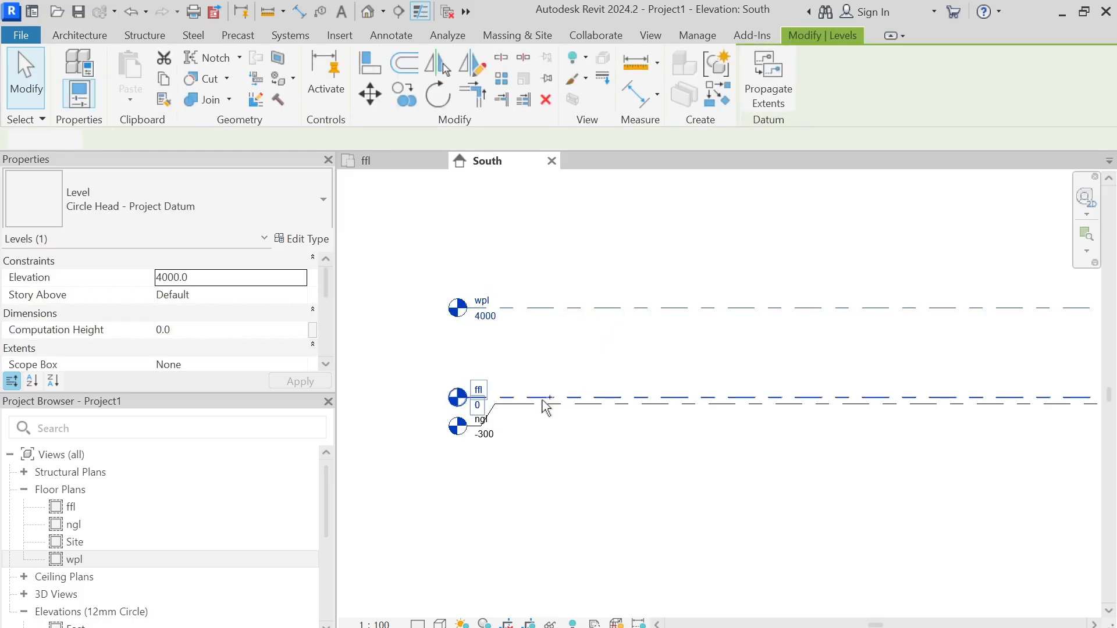
{"action": "left_click", "coordinate": [550, 404], "text": "ctrl"}
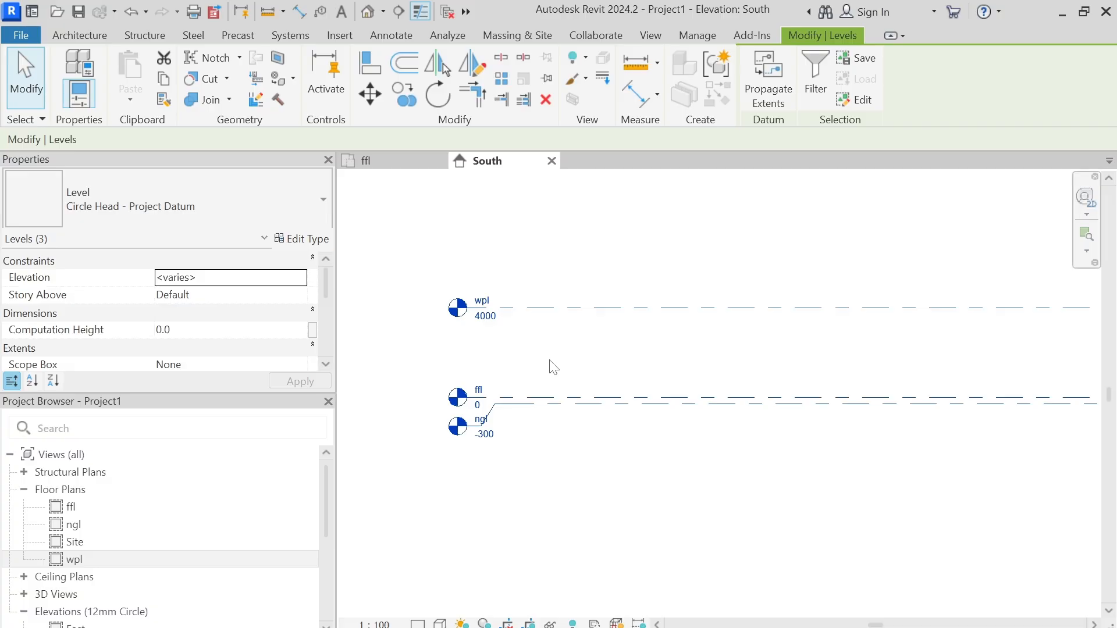
{"action": "key", "text": "Escape"}
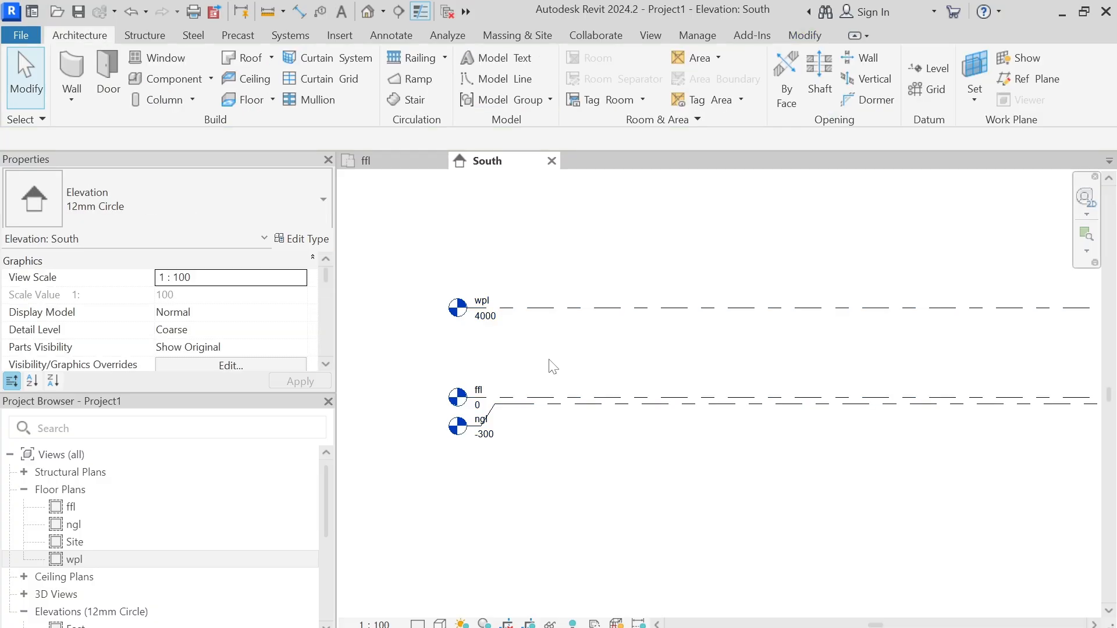
Change the type of the wpl, ffl and ngl levels to Triangle Head - Project Datum
{"action": "left_click", "coordinate": [553, 308]}
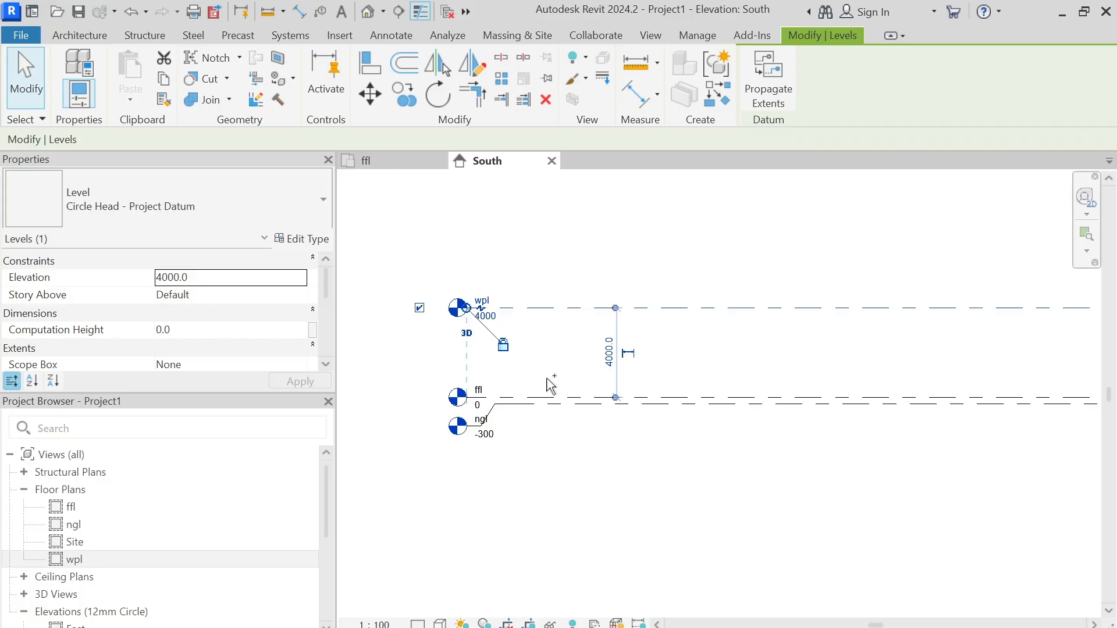
{"action": "left_click", "coordinate": [547, 398], "text": "ctrl"}
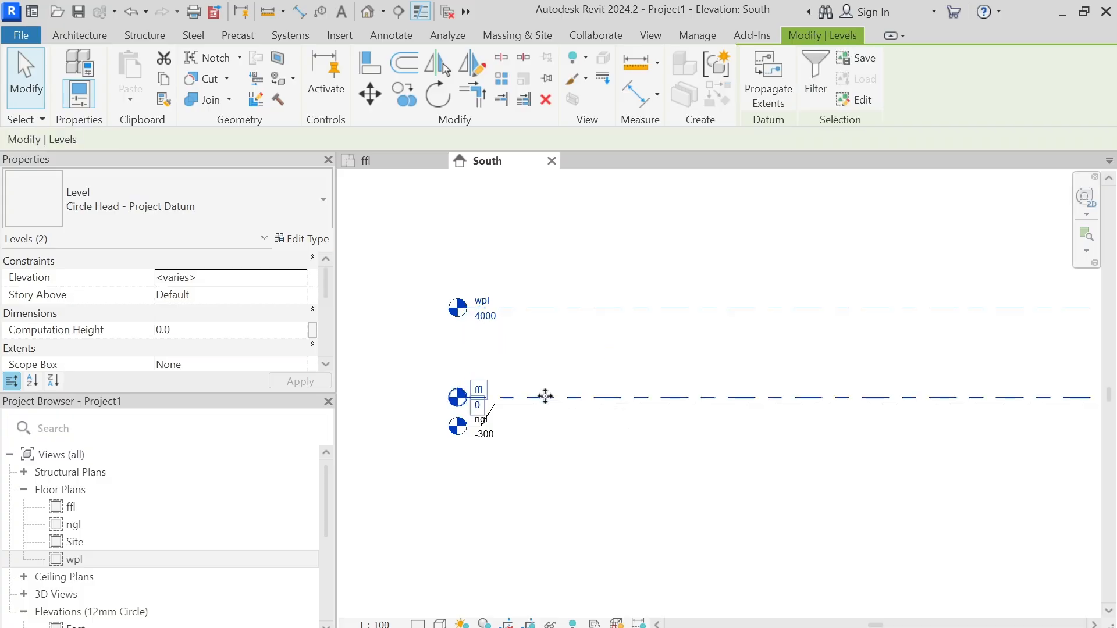
{"action": "left_click", "coordinate": [546, 407], "text": "ctrl"}
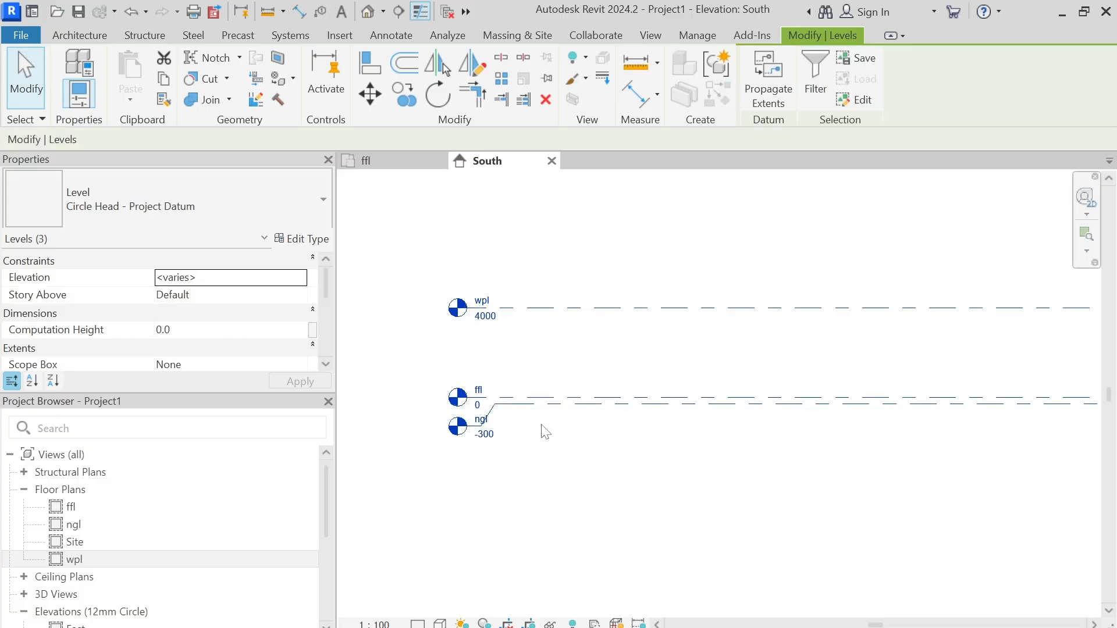
{"action": "left_click", "coordinate": [264, 215]}
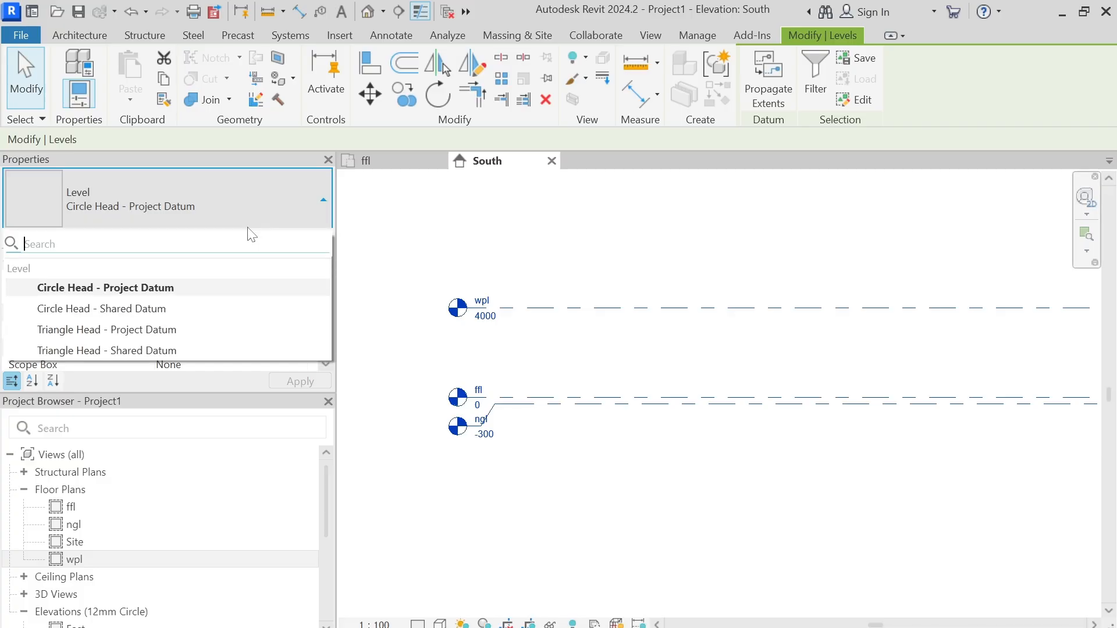
{"action": "left_click", "coordinate": [116, 332]}
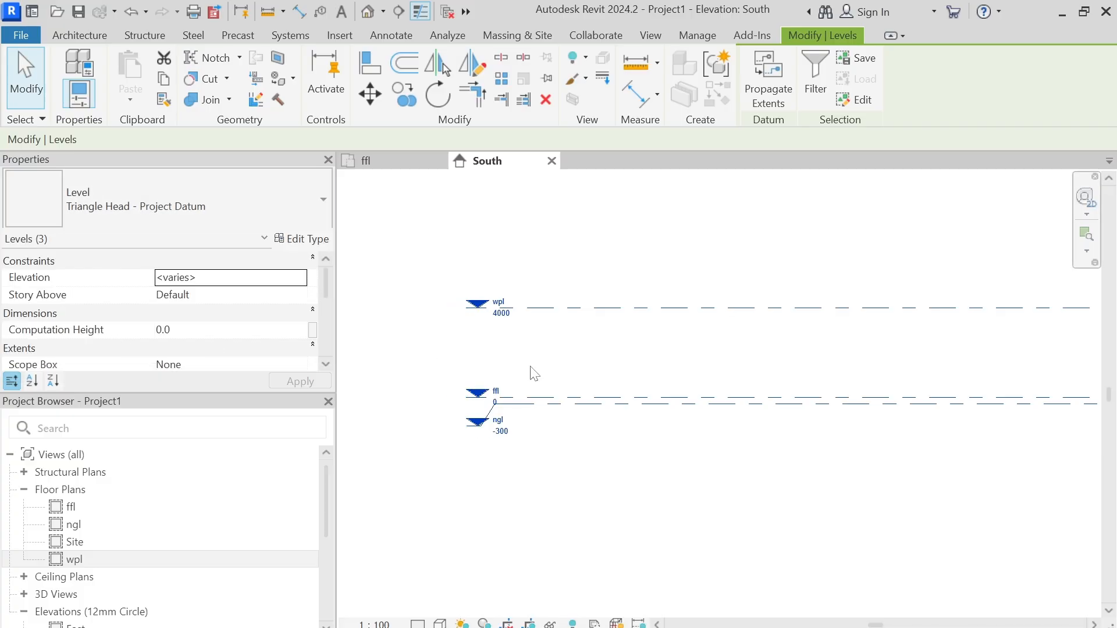
{"action": "left_click", "coordinate": [656, 372]}
{"action": "scroll", "coordinate": [631, 364], "scroll_direction": "down", "scroll_amount": 1}
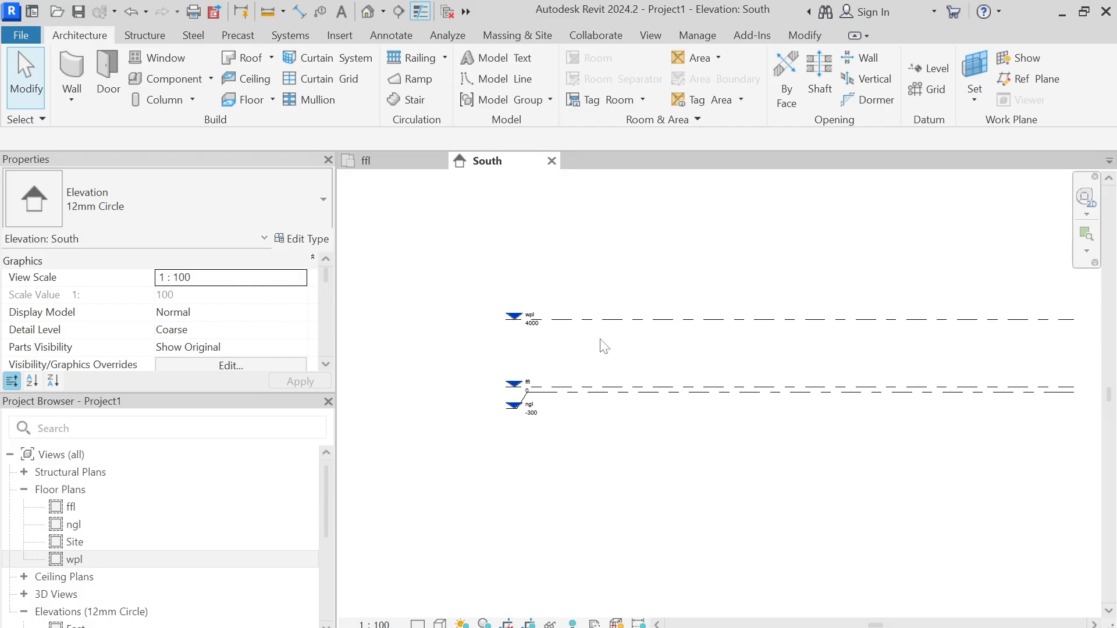
{"action": "scroll", "coordinate": [579, 340], "scroll_direction": "up", "scroll_amount": 2}
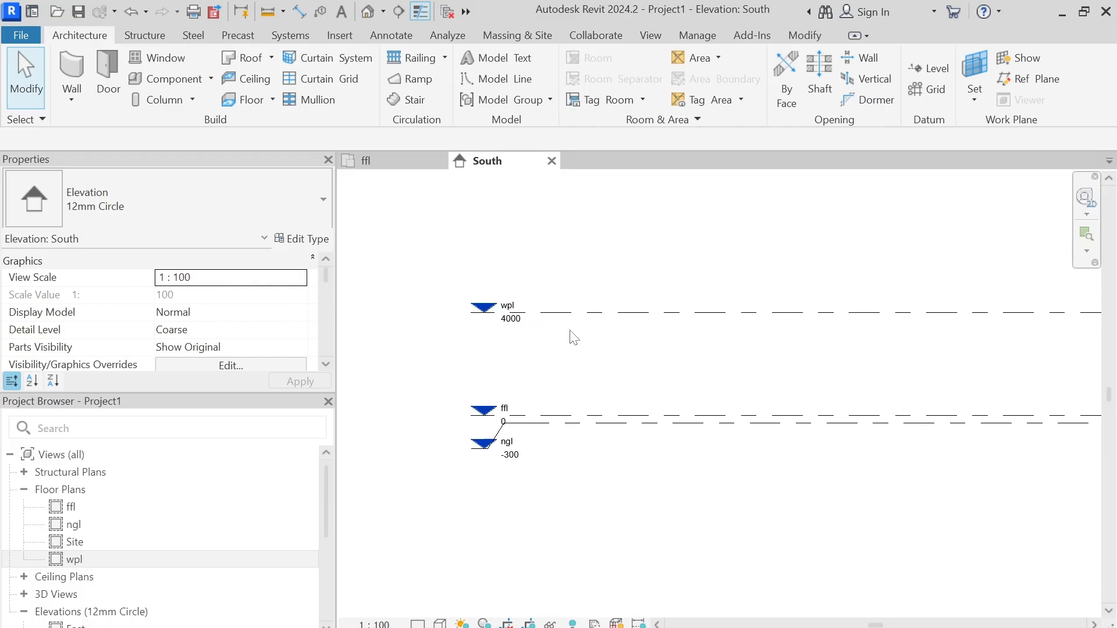
{"action": "middle_click_drag", "start_coordinate": [574, 339], "coordinate": [545, 338]}
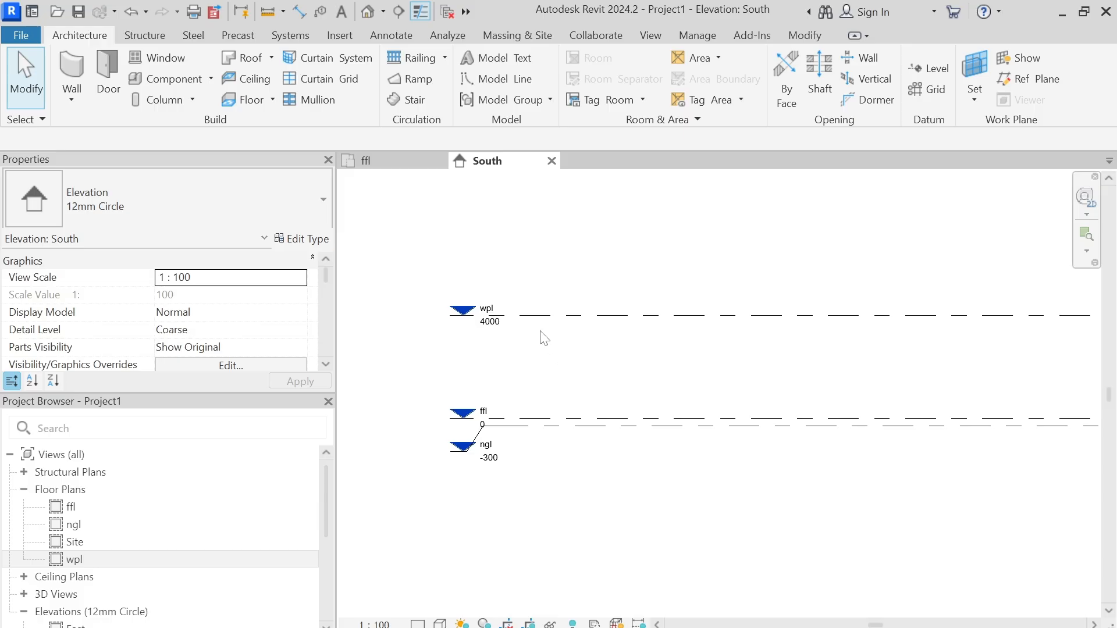
{"action": "scroll", "coordinate": [516, 404], "scroll_direction": "up", "scroll_amount": 2}
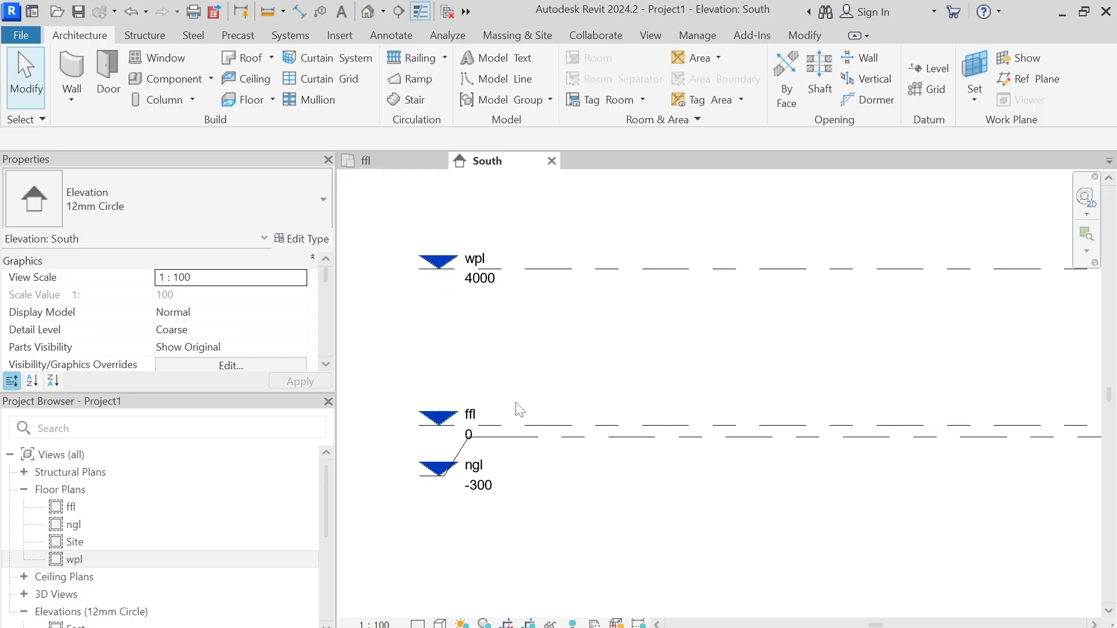
{"action": "scroll", "coordinate": [517, 392], "scroll_direction": "down", "scroll_amount": 2}
{"action": "mouse_move", "coordinate": [519, 382]}
{"action": "middle_mouse_down"}
{"action": "mouse_move", "coordinate": [544, 377]}
{"action": "mouse_move", "coordinate": [534, 365]}
{"action": "middle_mouse_up"}
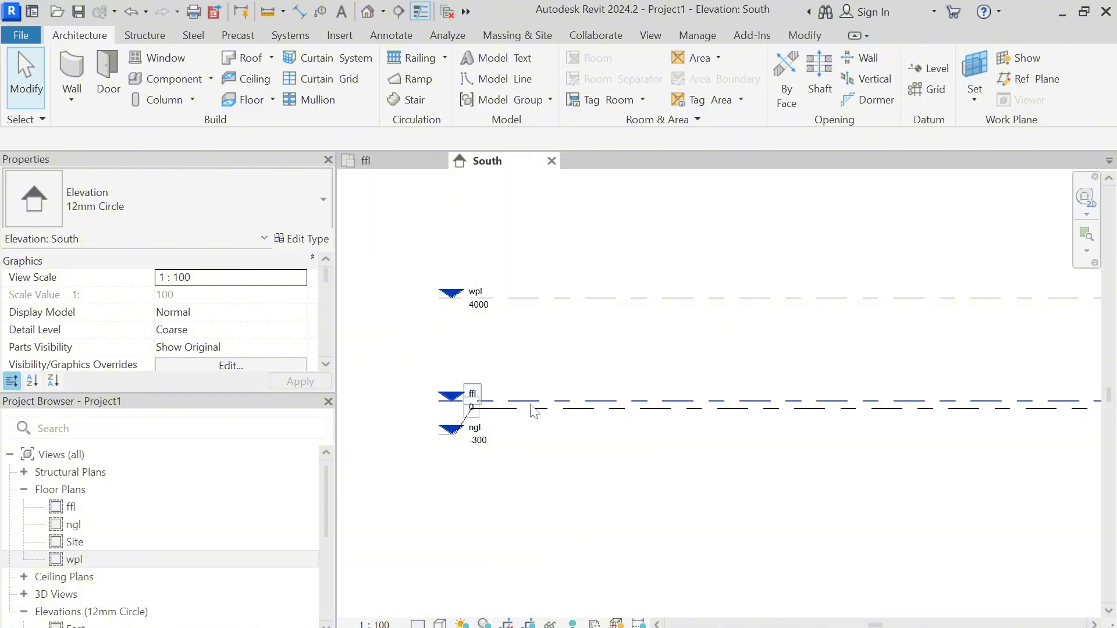
{"action": "scroll", "coordinate": [523, 391], "scroll_direction": "up", "scroll_amount": 1}
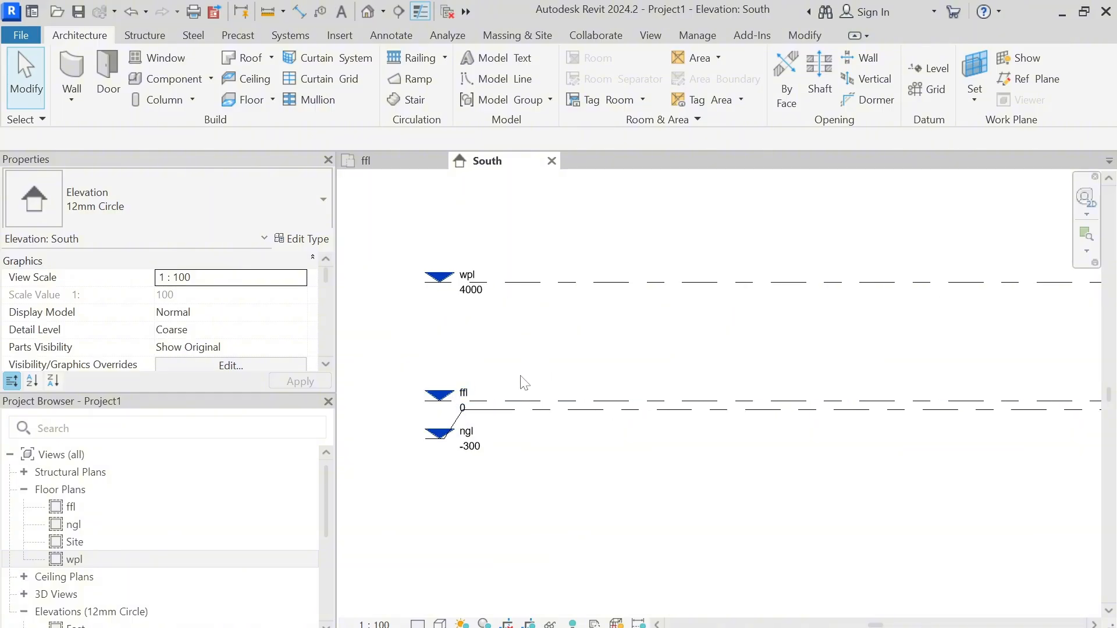
{"action": "scroll", "coordinate": [486, 400], "scroll_direction": "up", "scroll_amount": 1}
Go to the floor plan of the ffl level from its line in the South elevation and close that plan
{"action": "left_click", "coordinate": [488, 401]}
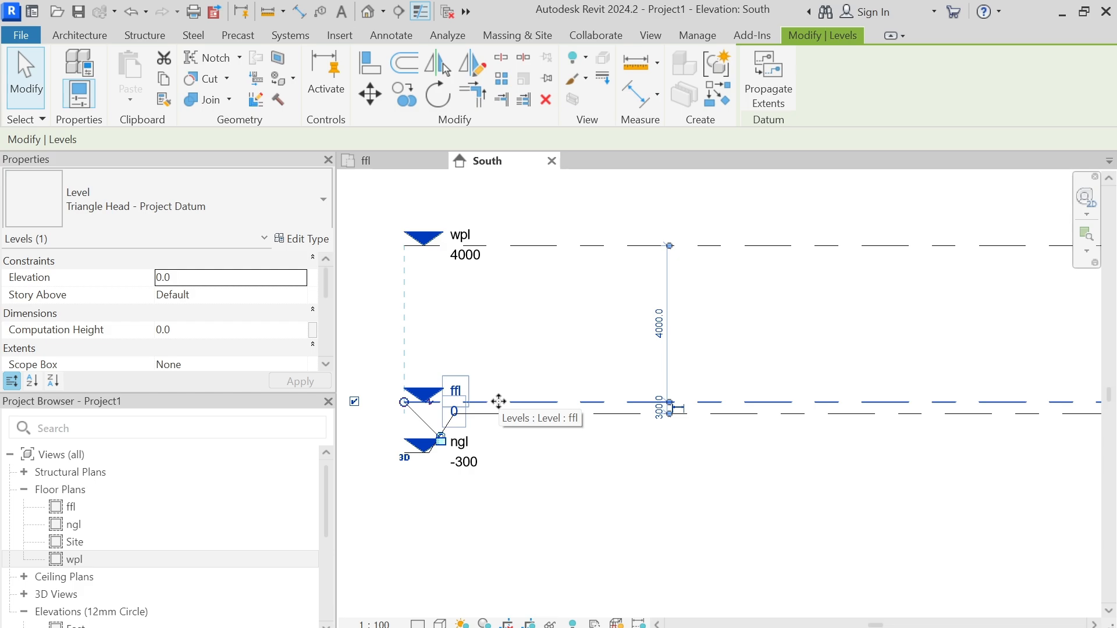
{"action": "left_click", "coordinate": [504, 383]}
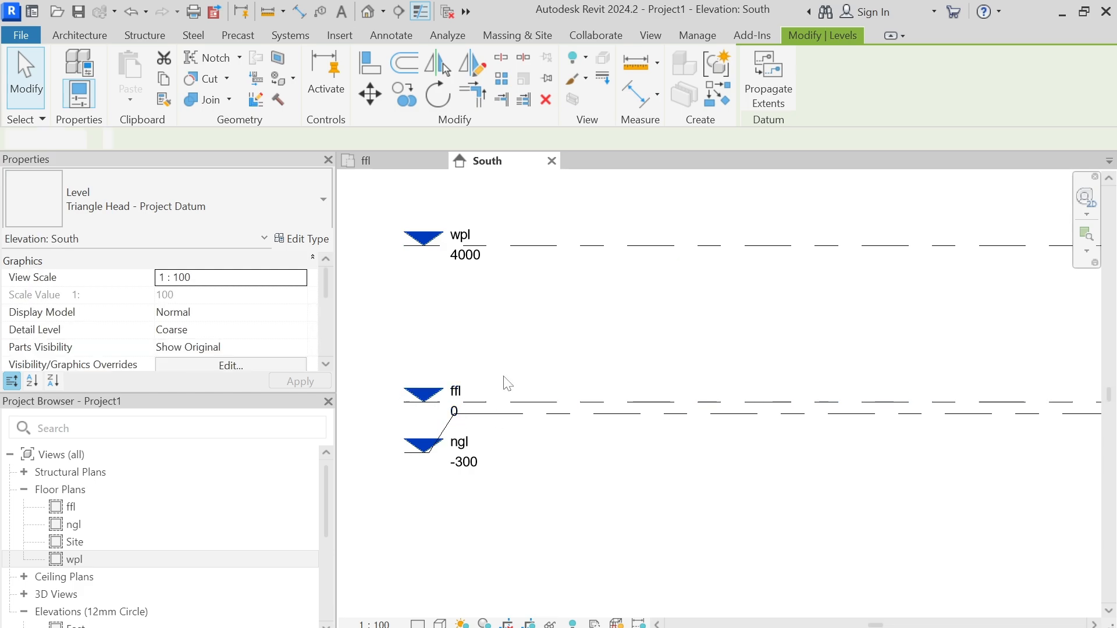
{"action": "left_click", "coordinate": [505, 401]}
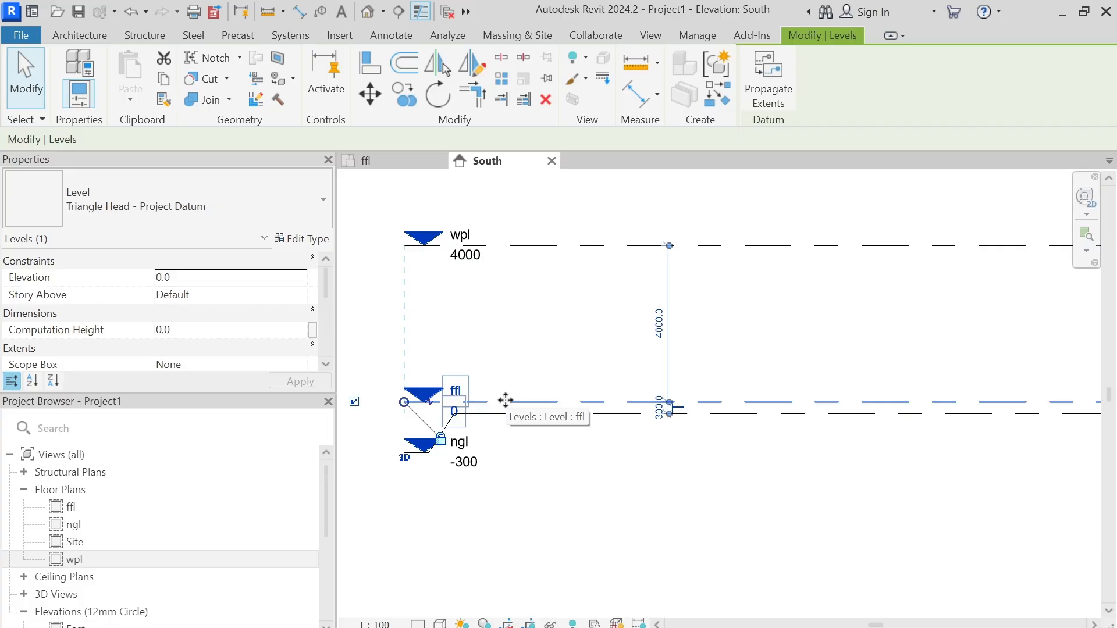
{"action": "right_click", "coordinate": [507, 401]}
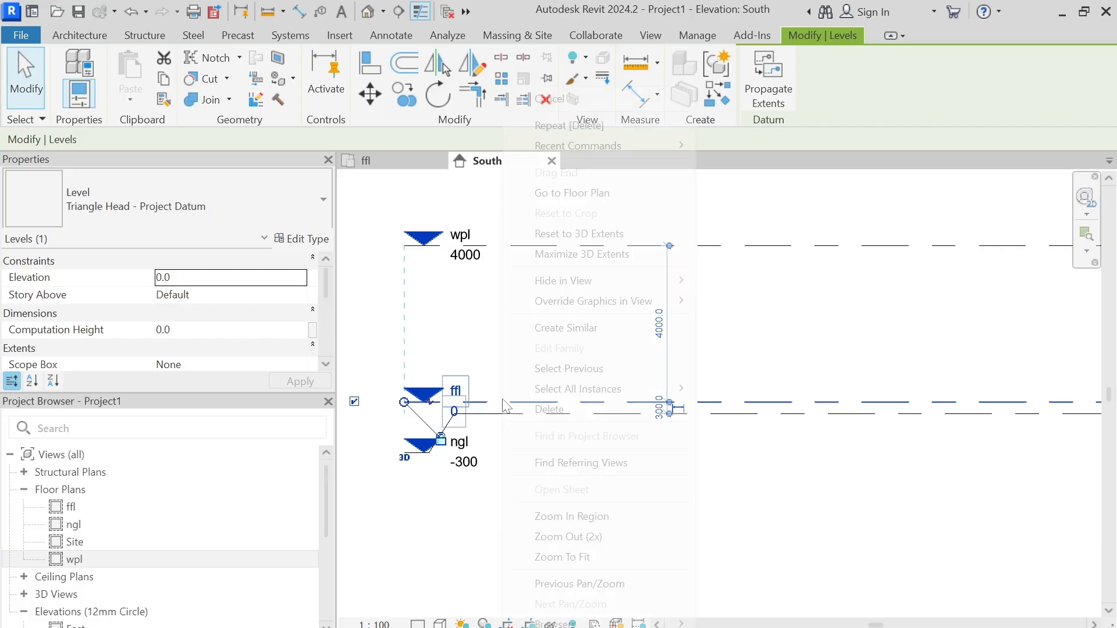
{"action": "left_click", "coordinate": [582, 197]}
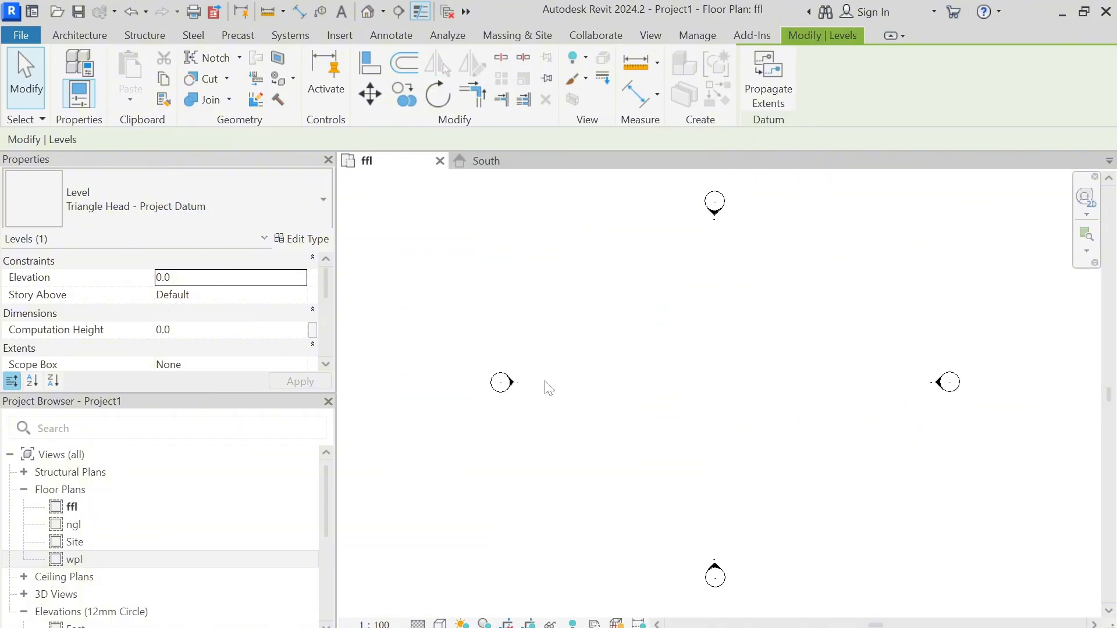
{"action": "left_click", "coordinate": [440, 160]}
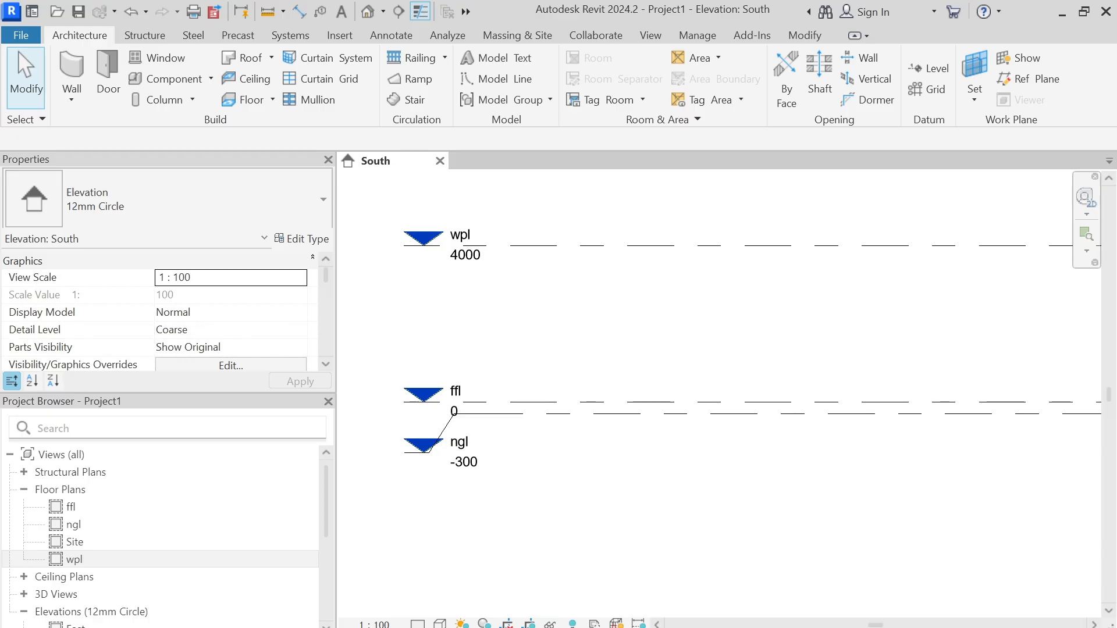
Open the ffl floor plan and start a new wall of the basic wall type Wall-Fnd_440Blk
{"action": "double_click", "coordinate": [96, 509]}
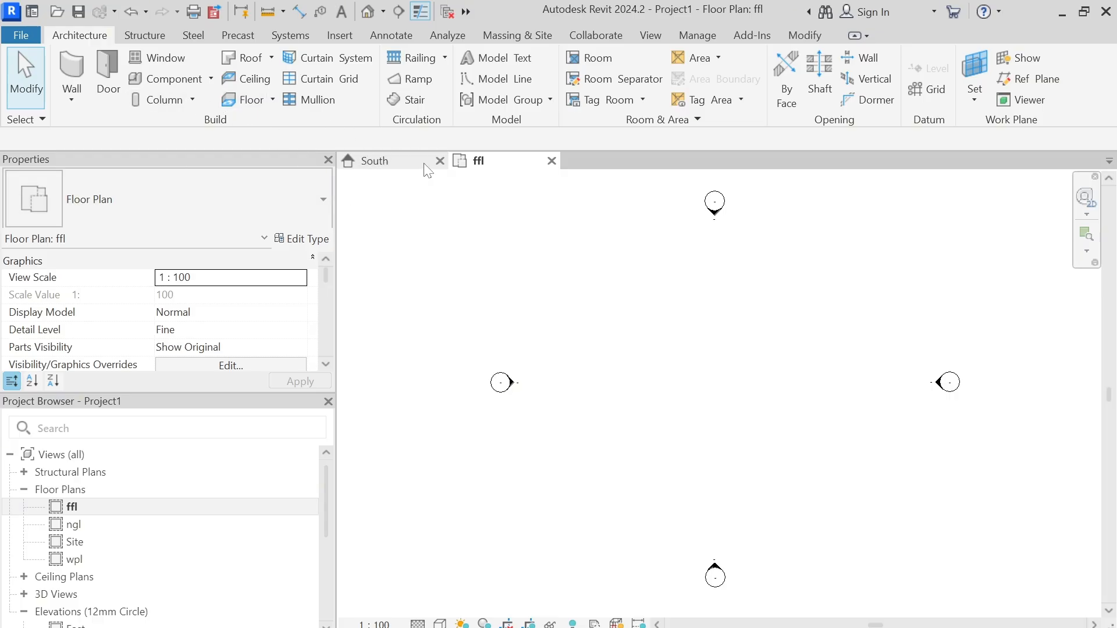
{"action": "left_click", "coordinate": [79, 66]}
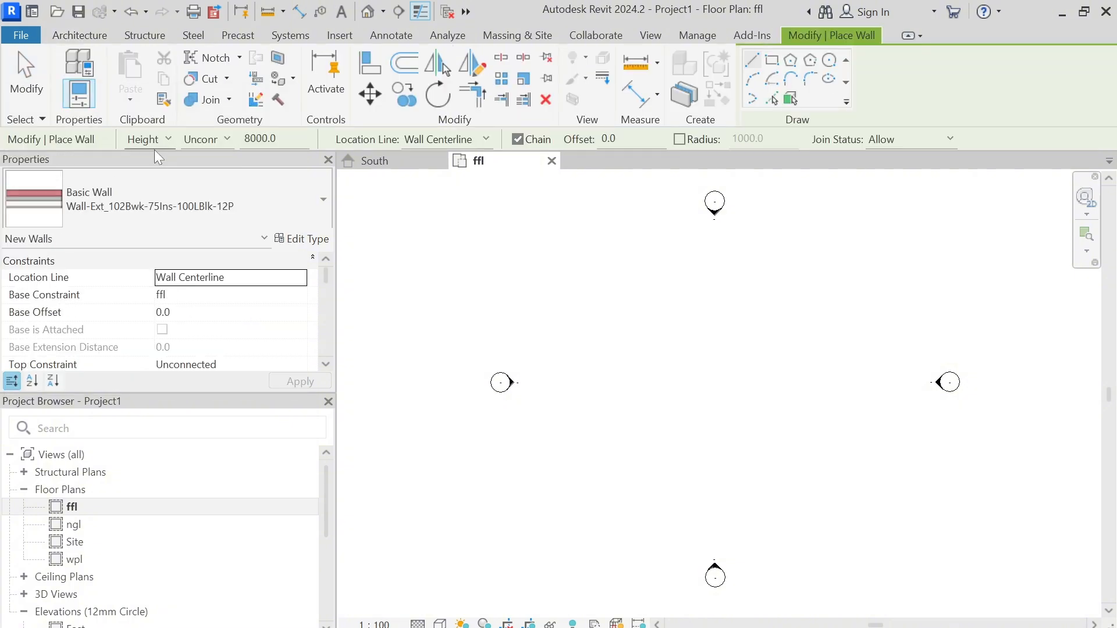
{"action": "left_click", "coordinate": [169, 191]}
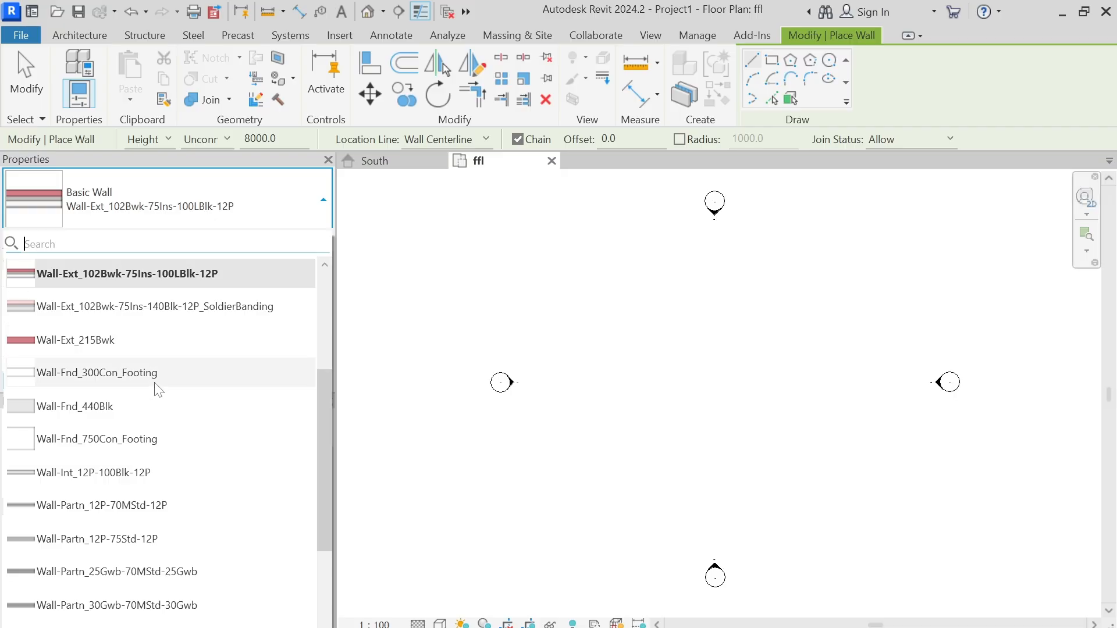
{"action": "scroll", "coordinate": [153, 386], "scroll_direction": "down", "scroll_amount": 4}
{"action": "scroll", "coordinate": [153, 396], "scroll_direction": "up", "scroll_amount": 6}
{"action": "scroll", "coordinate": [153, 400], "scroll_direction": "down", "scroll_amount": 4}
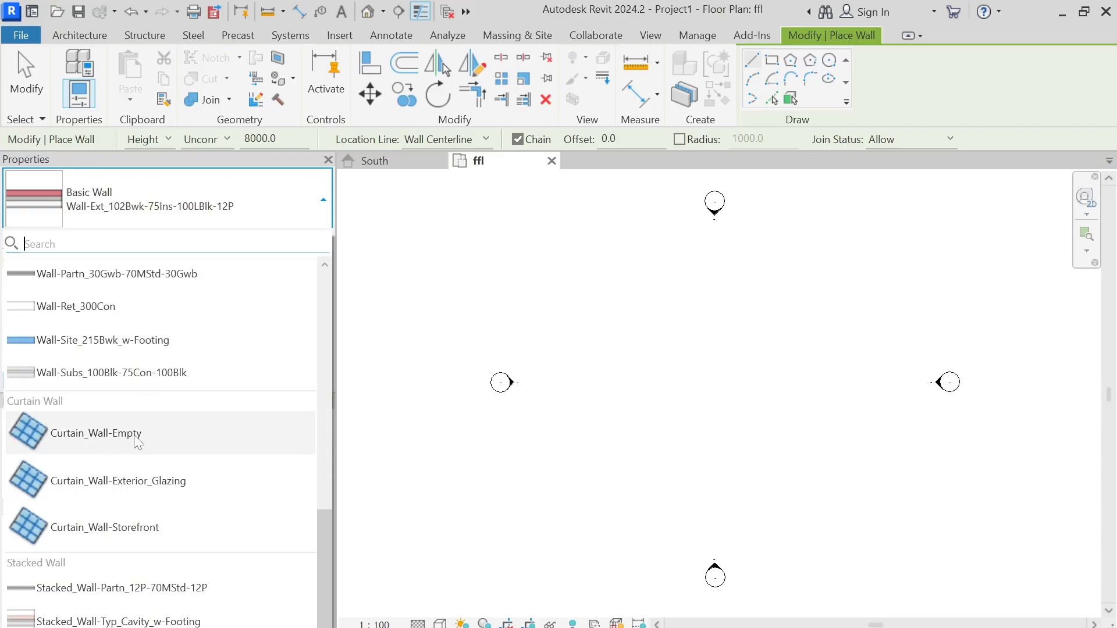
{"action": "scroll", "coordinate": [135, 433], "scroll_direction": "up", "scroll_amount": 5}
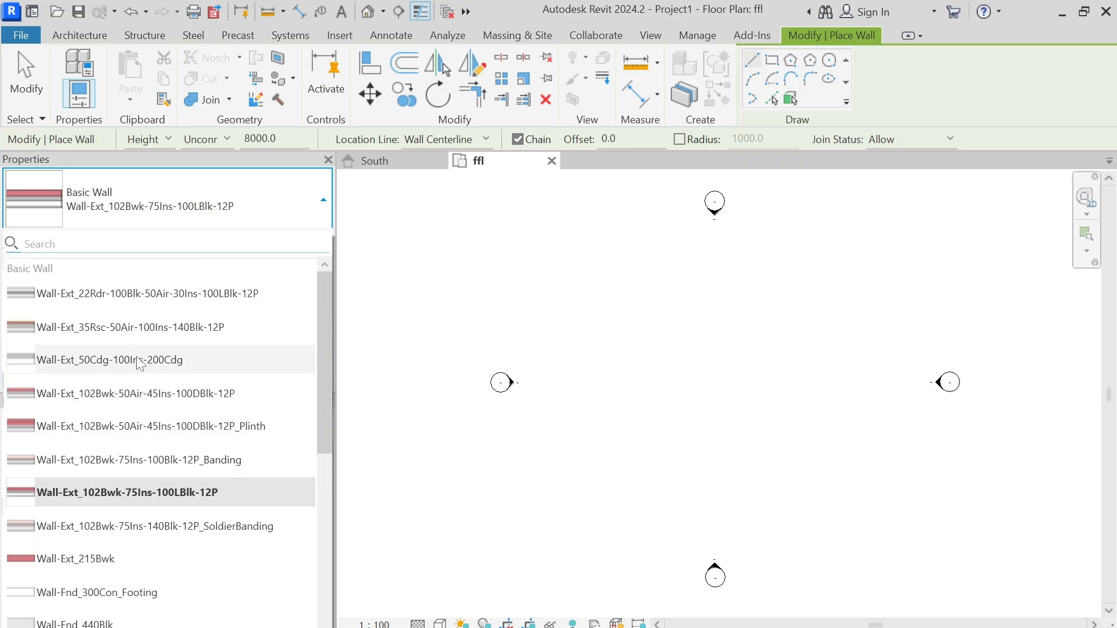
{"action": "scroll", "coordinate": [137, 435], "scroll_direction": "down", "scroll_amount": 5}
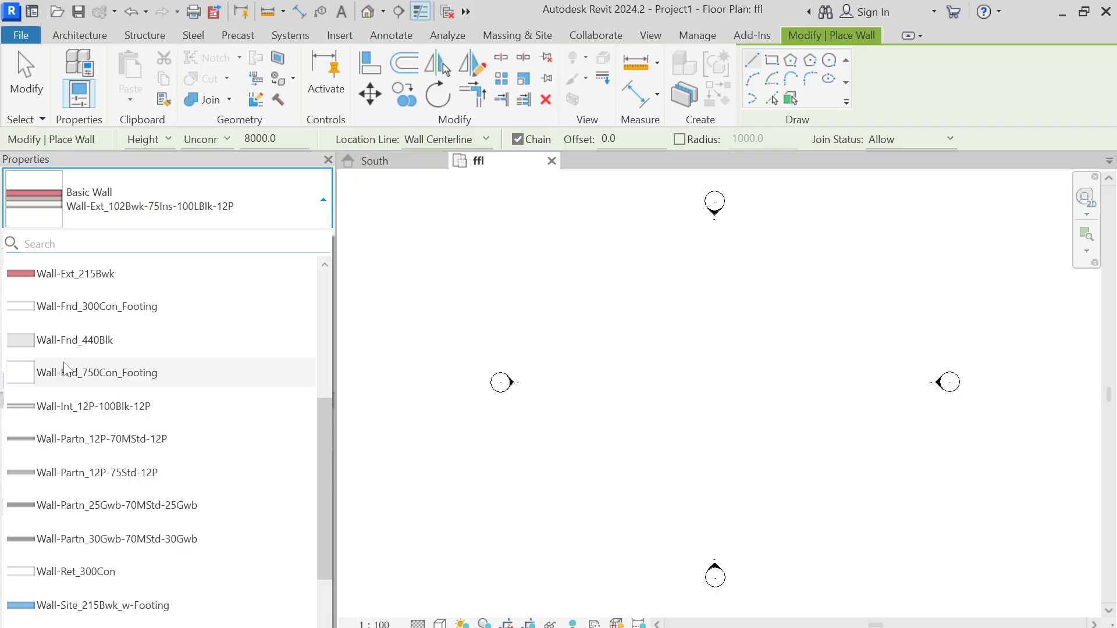
{"action": "mouse_move", "coordinate": [79, 351]}
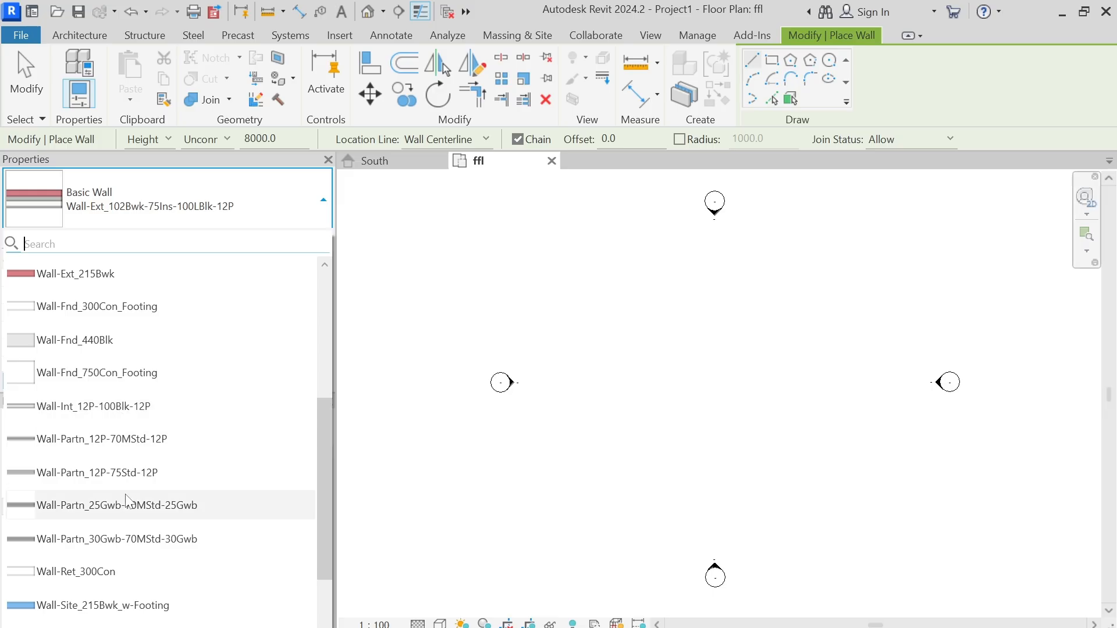
{"action": "scroll", "coordinate": [124, 491], "scroll_direction": "down", "scroll_amount": 3}
{"action": "scroll", "coordinate": [124, 489], "scroll_direction": "up", "scroll_amount": 3}
{"action": "scroll", "coordinate": [125, 489], "scroll_direction": "up", "scroll_amount": 3}
{"action": "scroll", "coordinate": [119, 483], "scroll_direction": "down", "scroll_amount": 3}
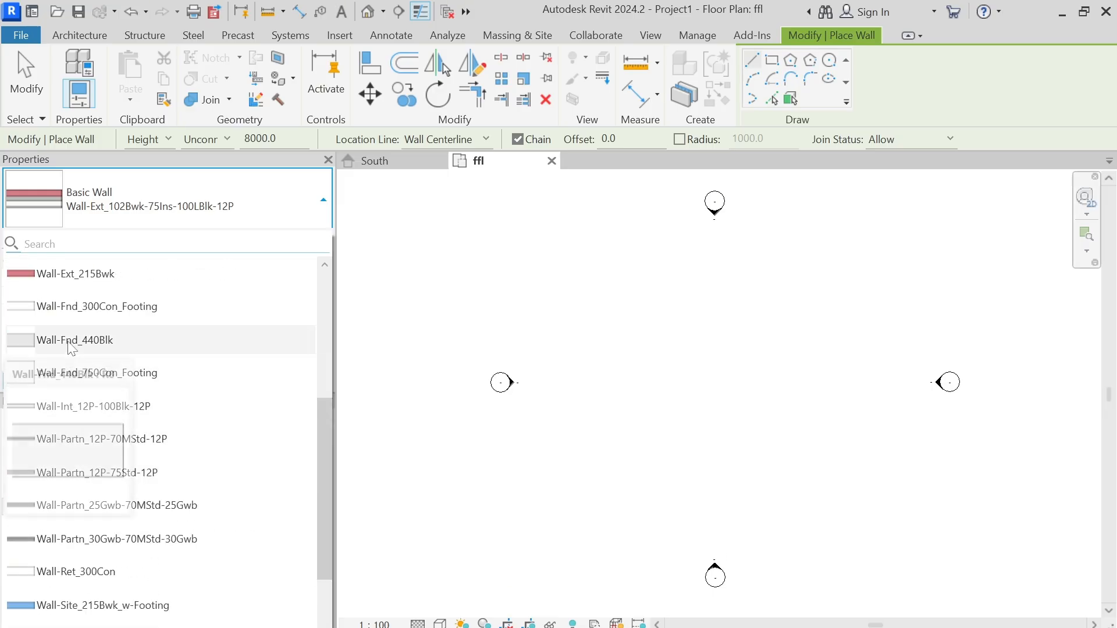
{"action": "left_click", "coordinate": [69, 346]}
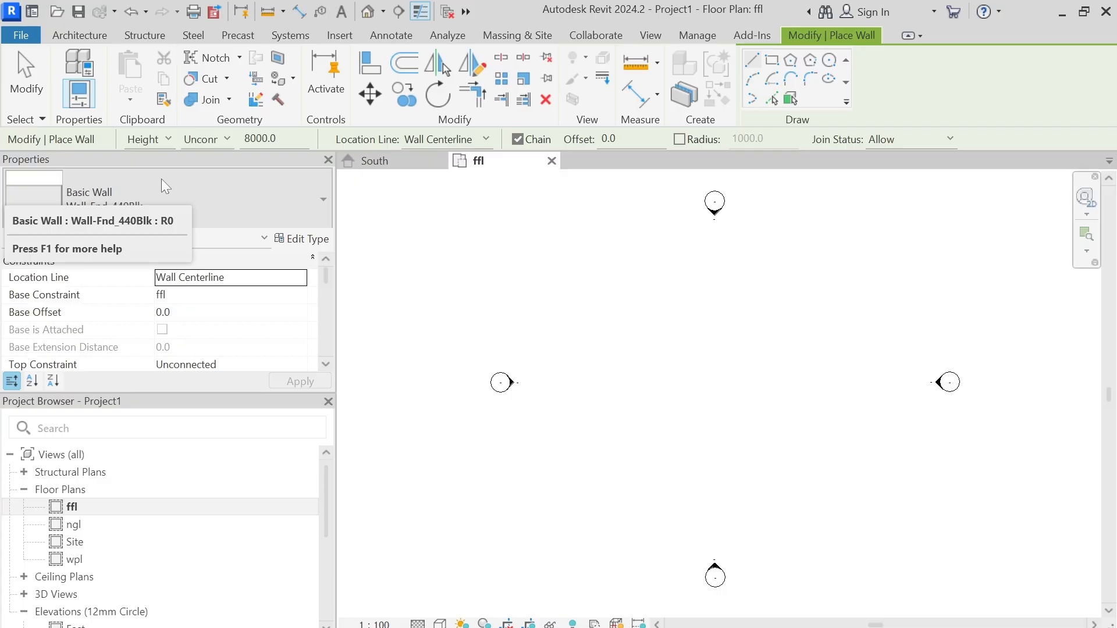
Duplicate the Wall-Fnd_440Blk wall type under the name M150
{"action": "left_click", "coordinate": [300, 241]}
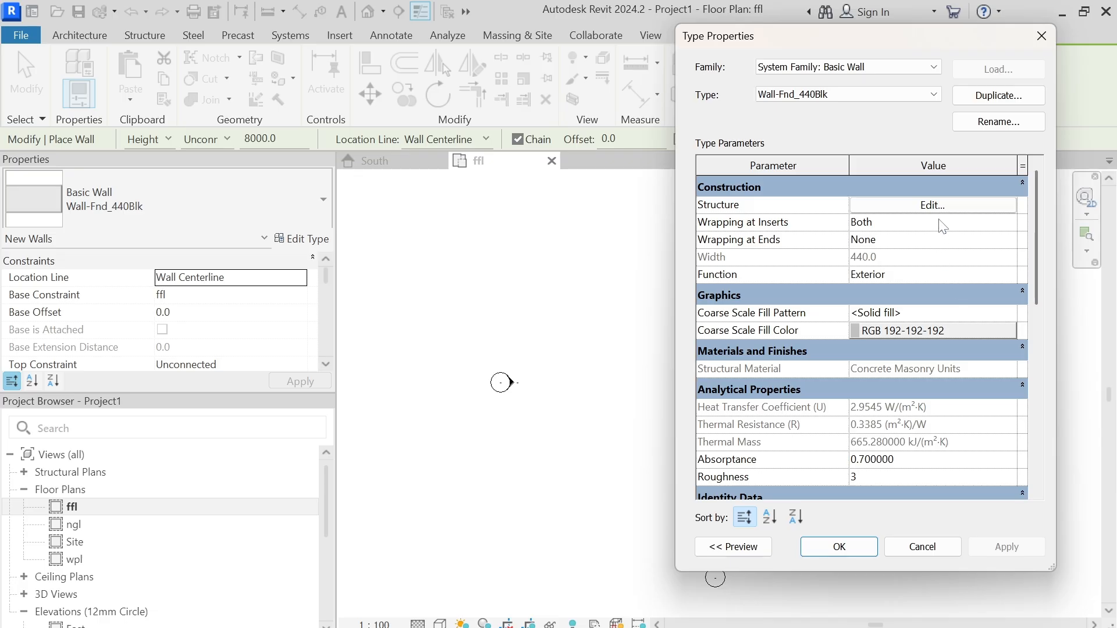
{"action": "left_click", "coordinate": [991, 98]}
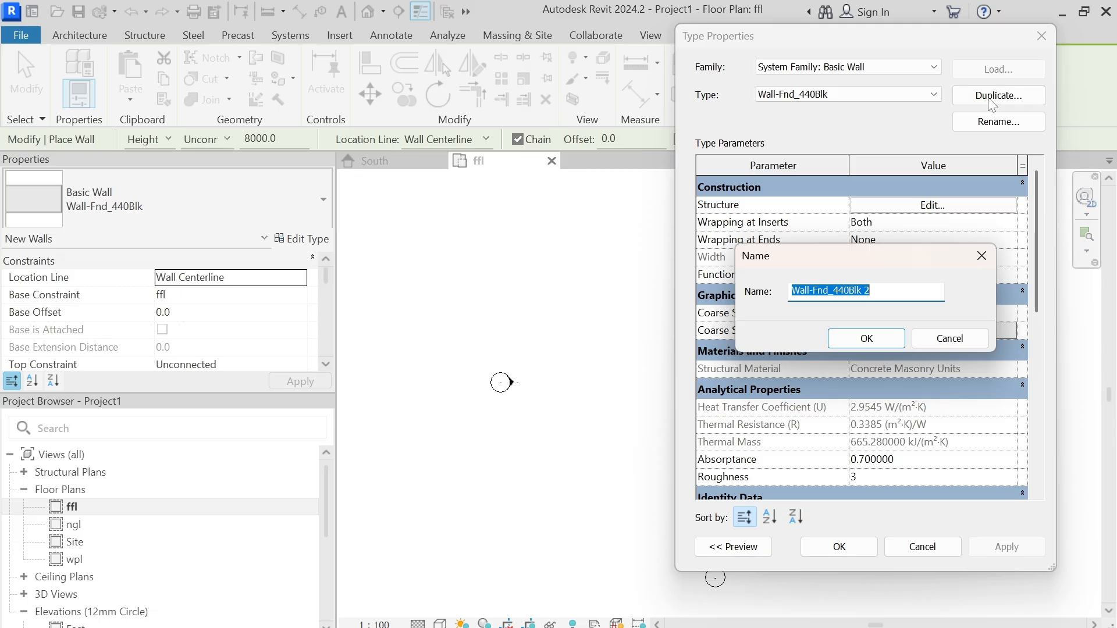
{"action": "type", "text": "M1"}
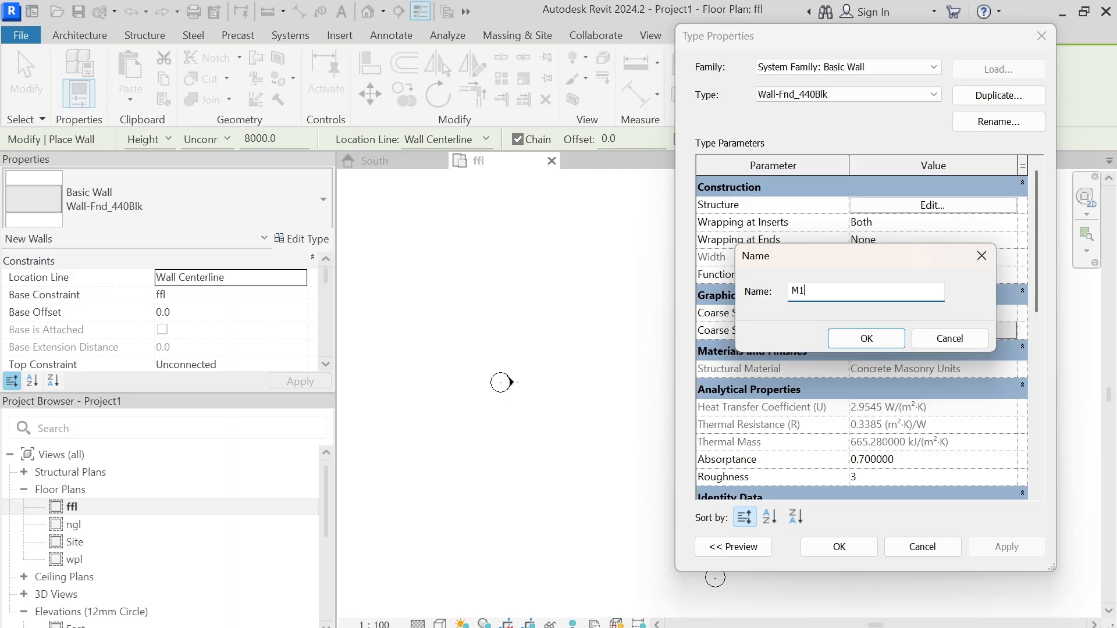
{"action": "type", "text": "50"}
{"action": "left_click", "coordinate": [865, 338]}
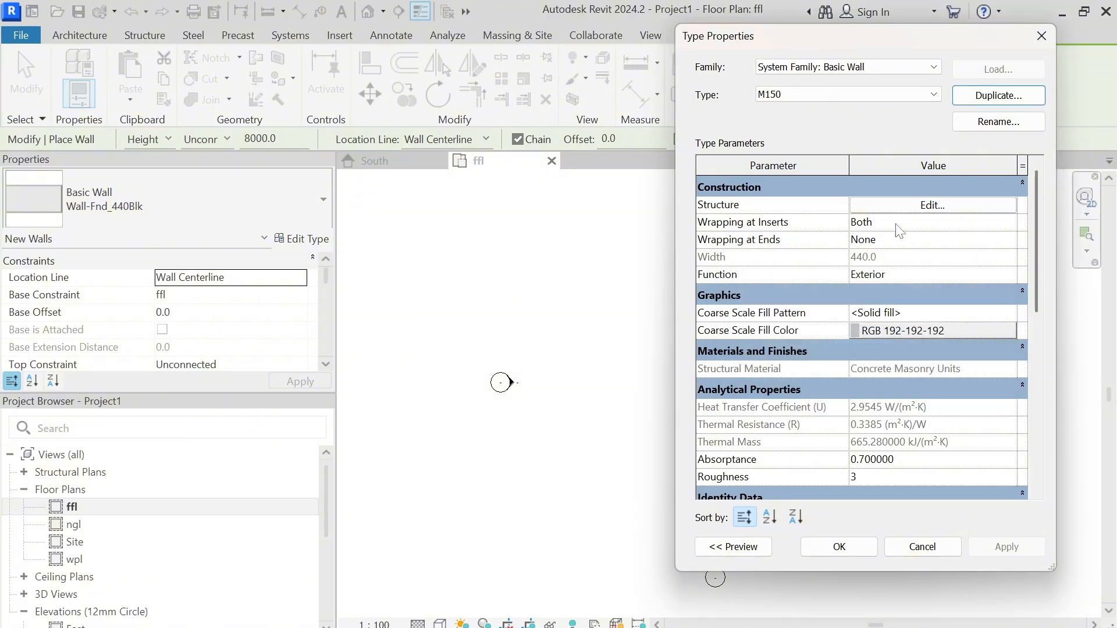
Set the thickness of the M150 wall type's structure layer to 150
{"action": "left_click", "coordinate": [923, 210]}
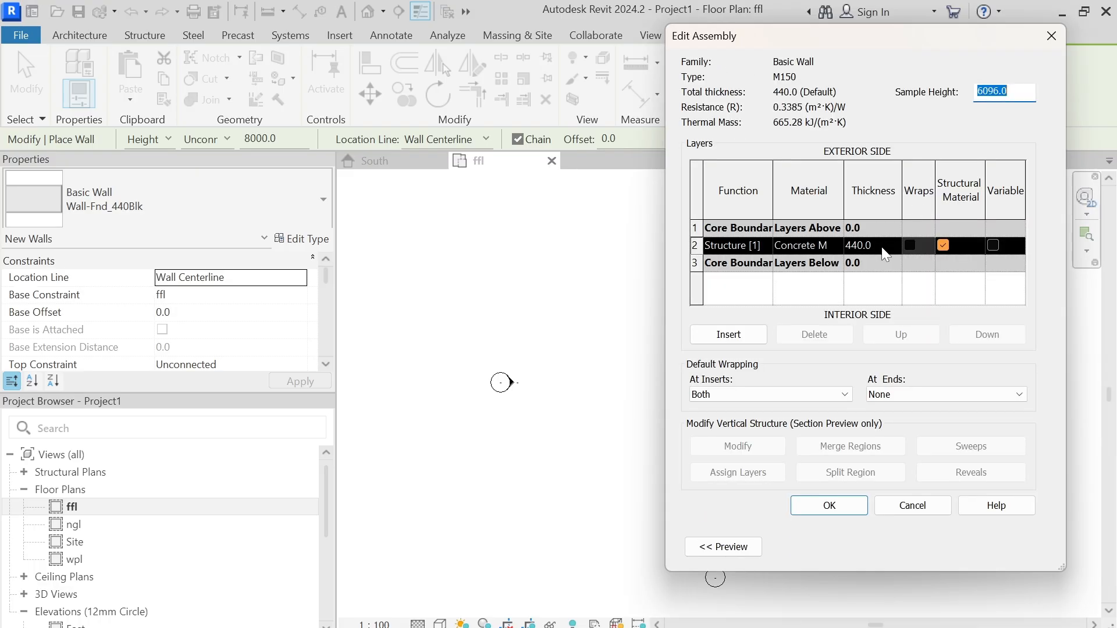
{"action": "left_click", "coordinate": [865, 245]}
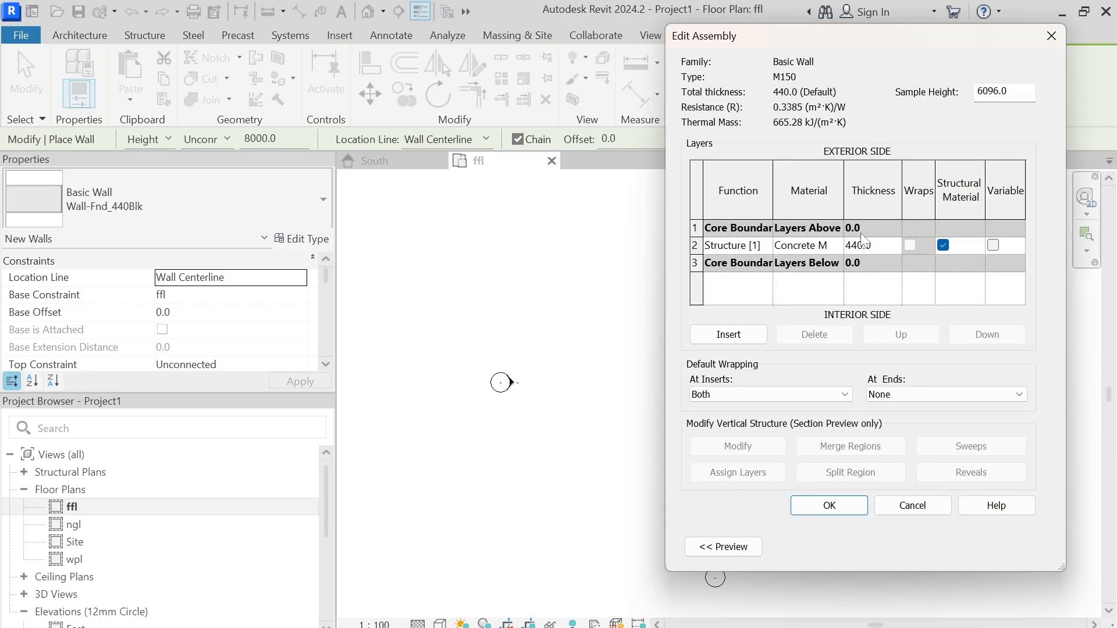
{"action": "key", "text": "BackSpace"}
{"action": "key", "text": "BackSpace"}
{"action": "key", "text": "BackSpace"}
{"action": "type", "text": "150"}
{"action": "key", "text": "Tab"}
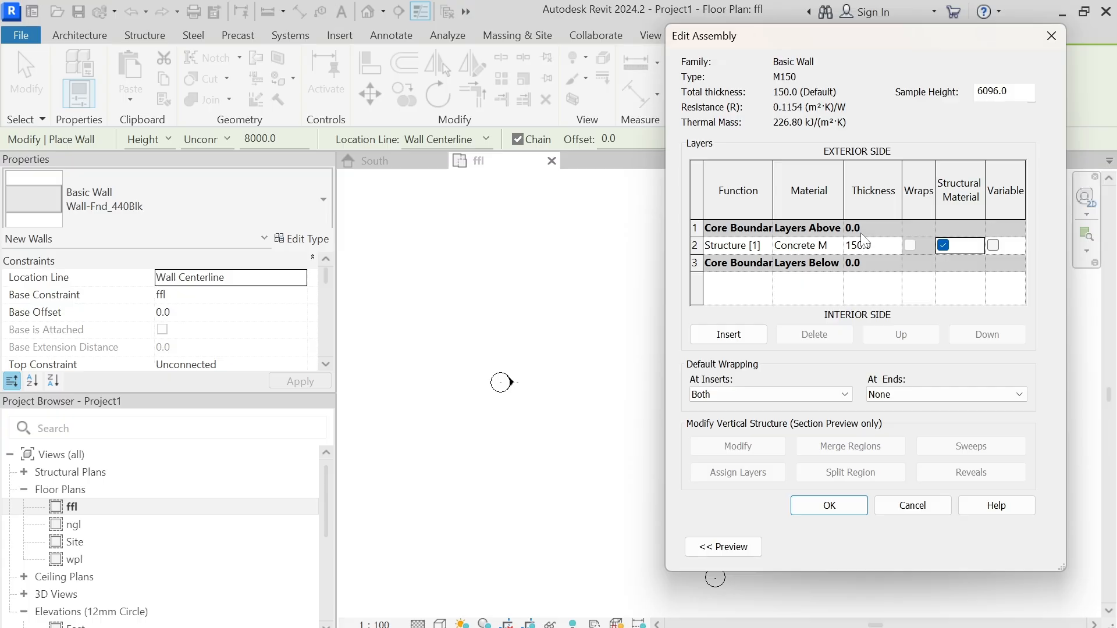
{"action": "left_click", "coordinate": [830, 505]}
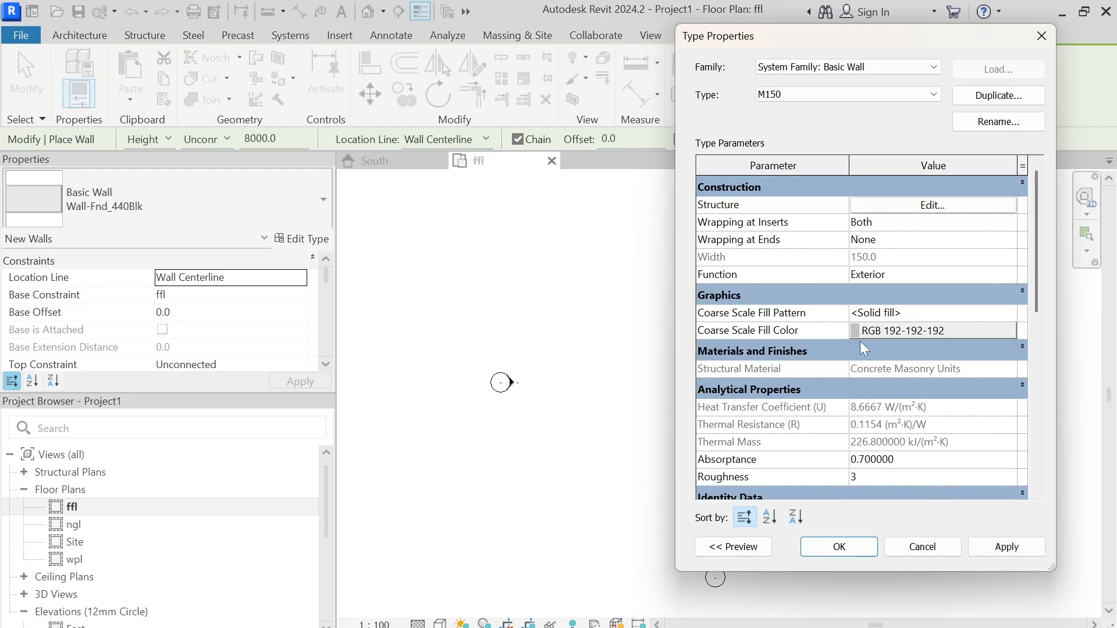
Set the M150 wall type's coarse scale fill color to red and apply the type properties
{"action": "left_click", "coordinate": [854, 335]}
{"action": "left_click", "coordinate": [856, 329]}
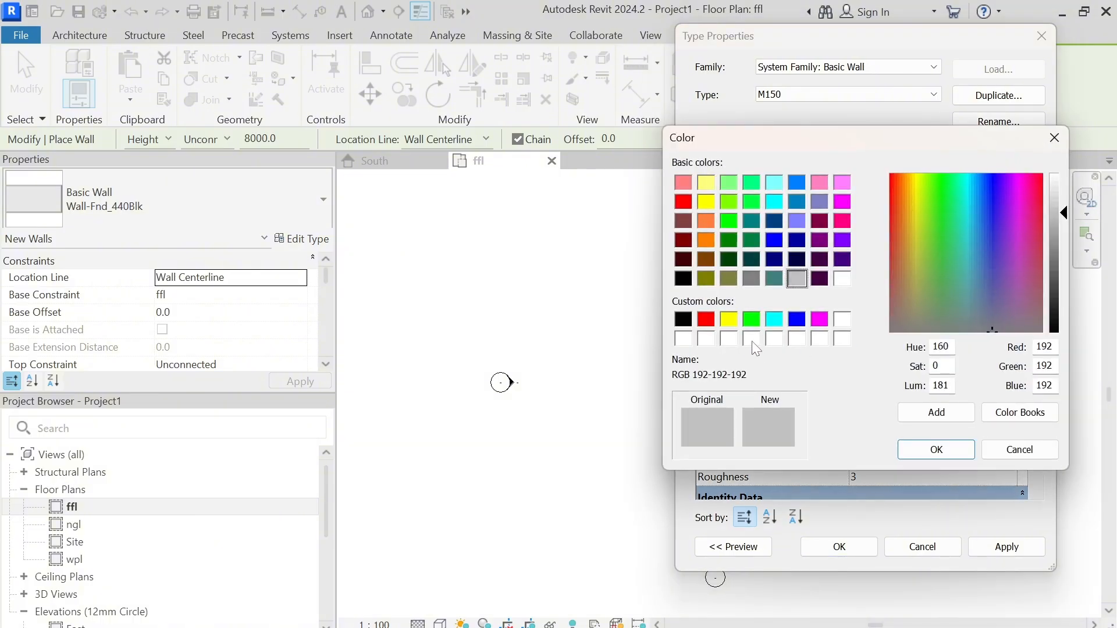
{"action": "left_click", "coordinate": [707, 321]}
{"action": "left_click", "coordinate": [936, 450]}
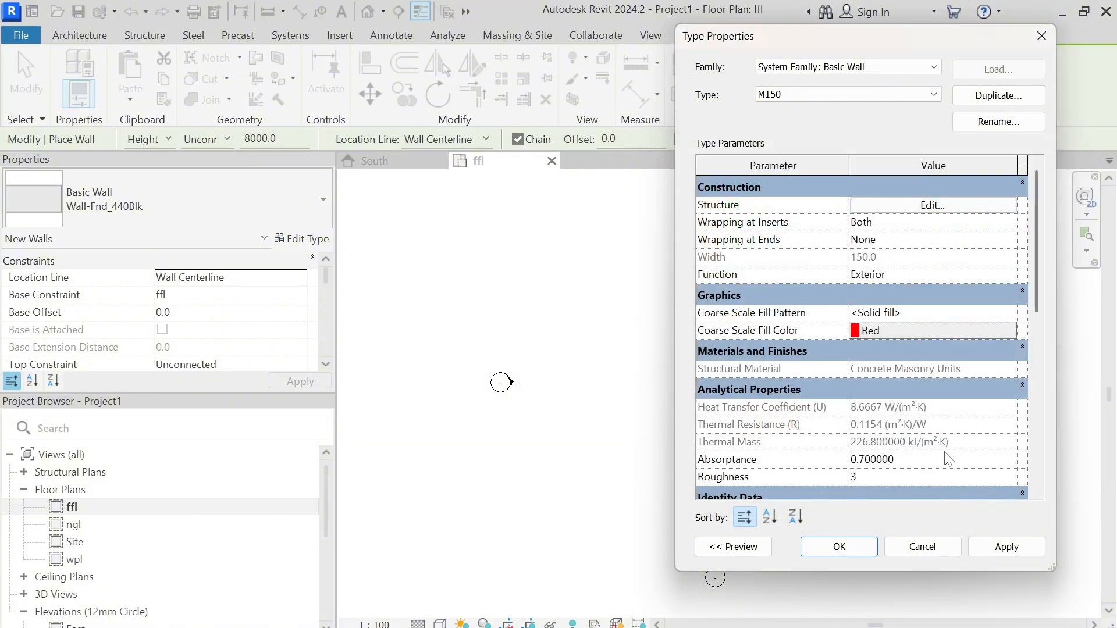
{"action": "left_click", "coordinate": [992, 549]}
{"action": "left_click", "coordinate": [838, 548]}
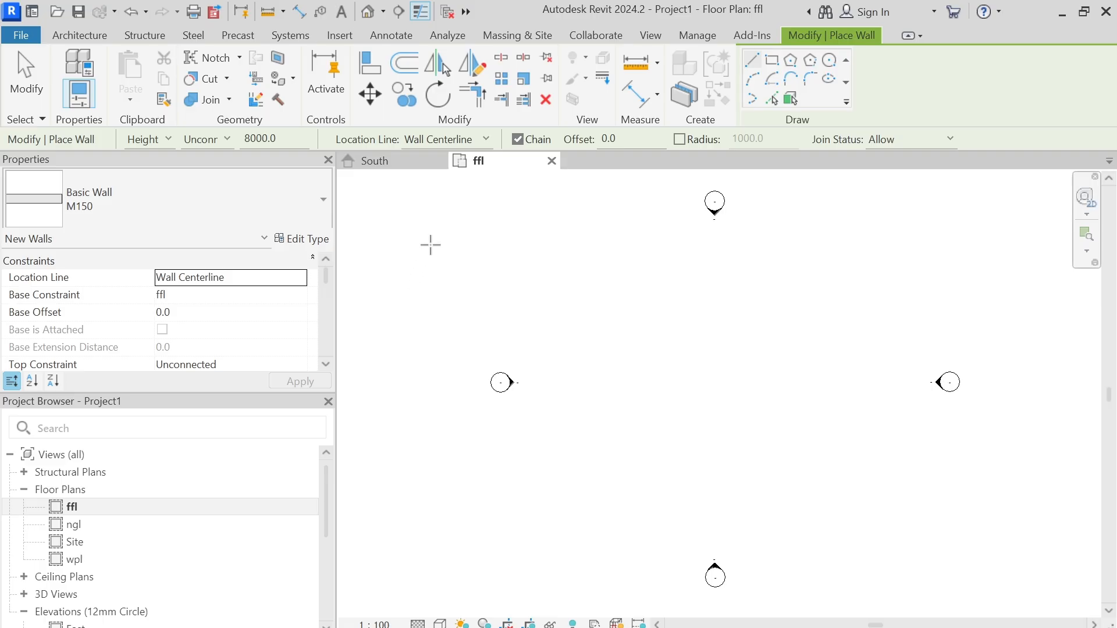
Start a new M150 wall on the ffl floor plan with its top constraint set to Up to level: wpl
{"action": "left_click", "coordinate": [374, 163]}
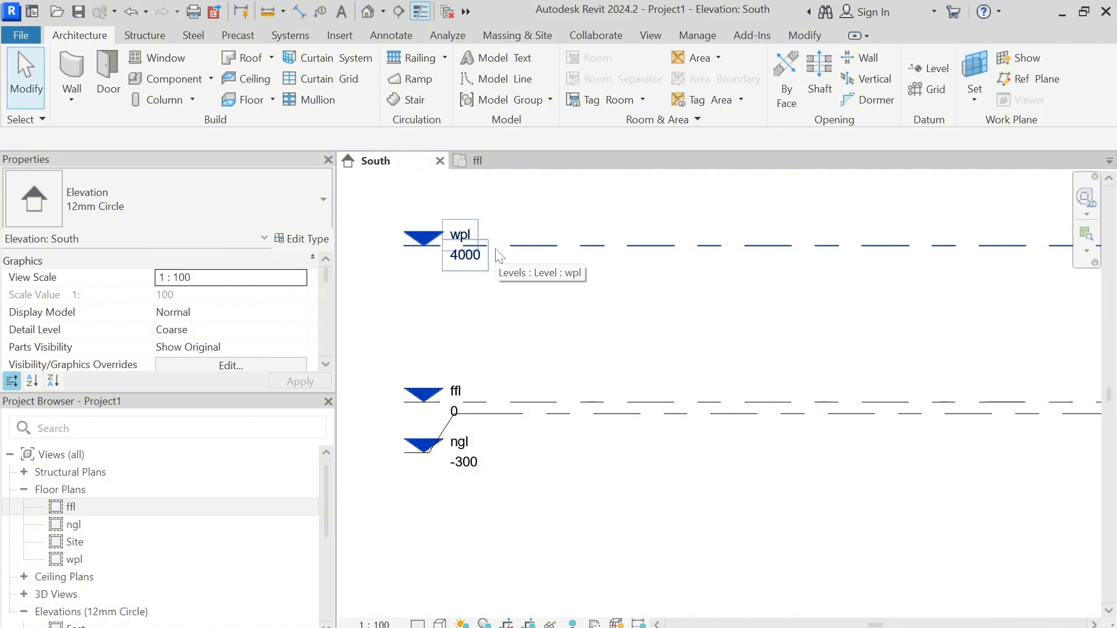
{"action": "left_click", "coordinate": [480, 165]}
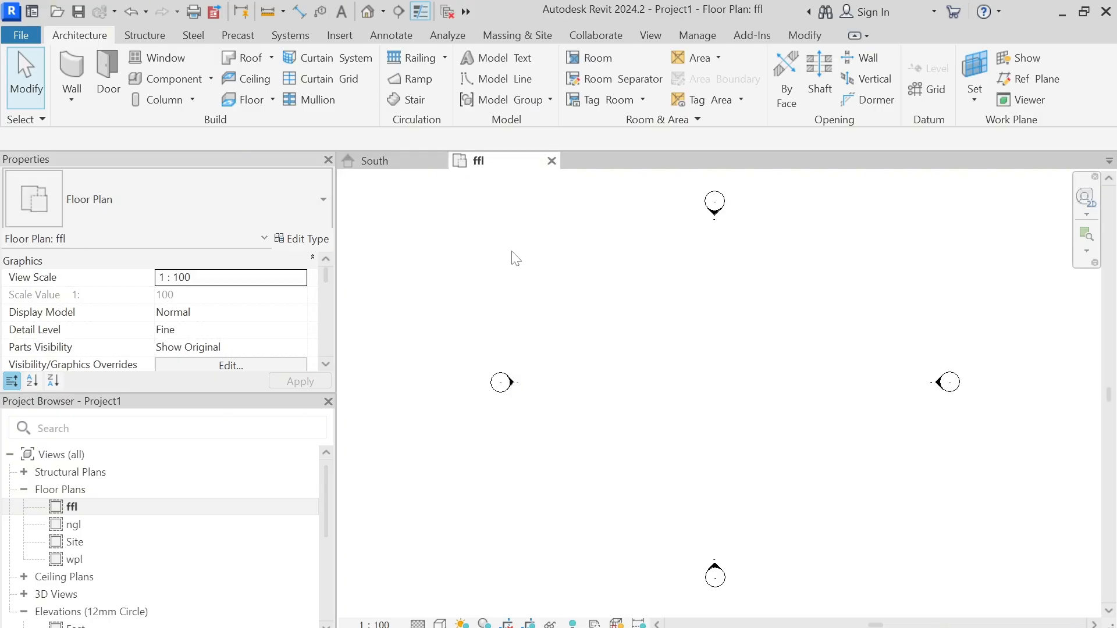
{"action": "left_click", "coordinate": [76, 59]}
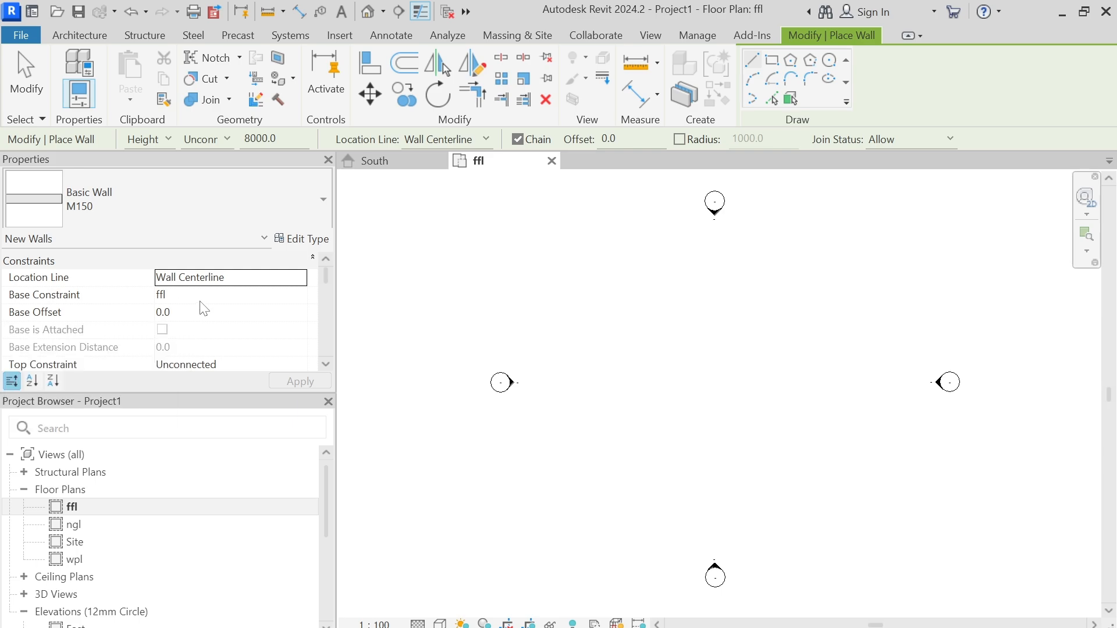
{"action": "scroll", "coordinate": [210, 313], "scroll_direction": "down", "scroll_amount": 1}
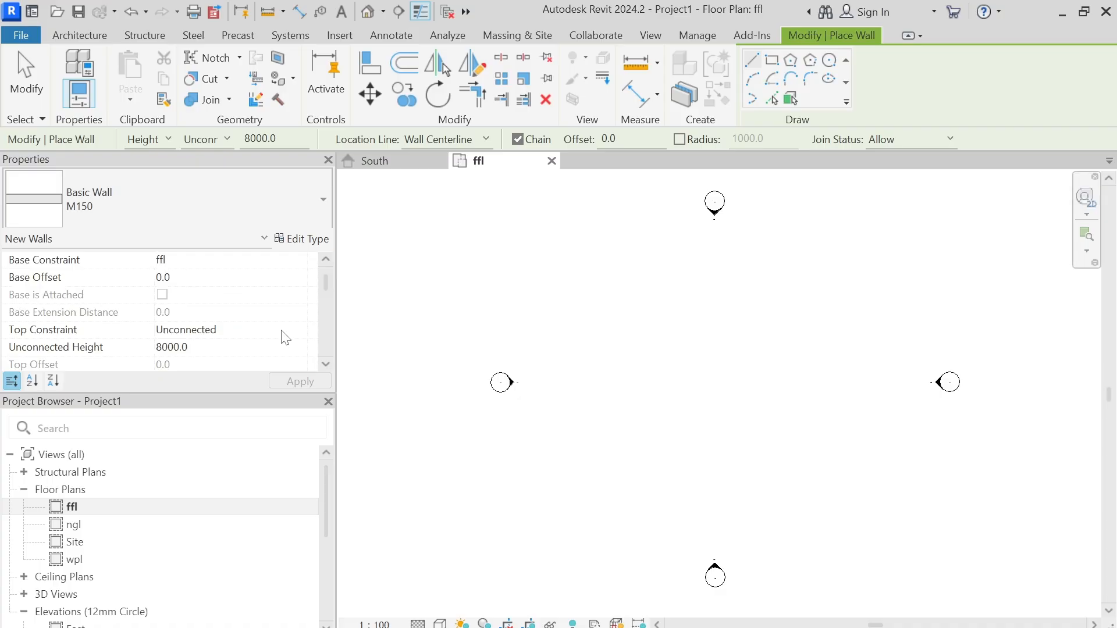
{"action": "left_click", "coordinate": [296, 330]}
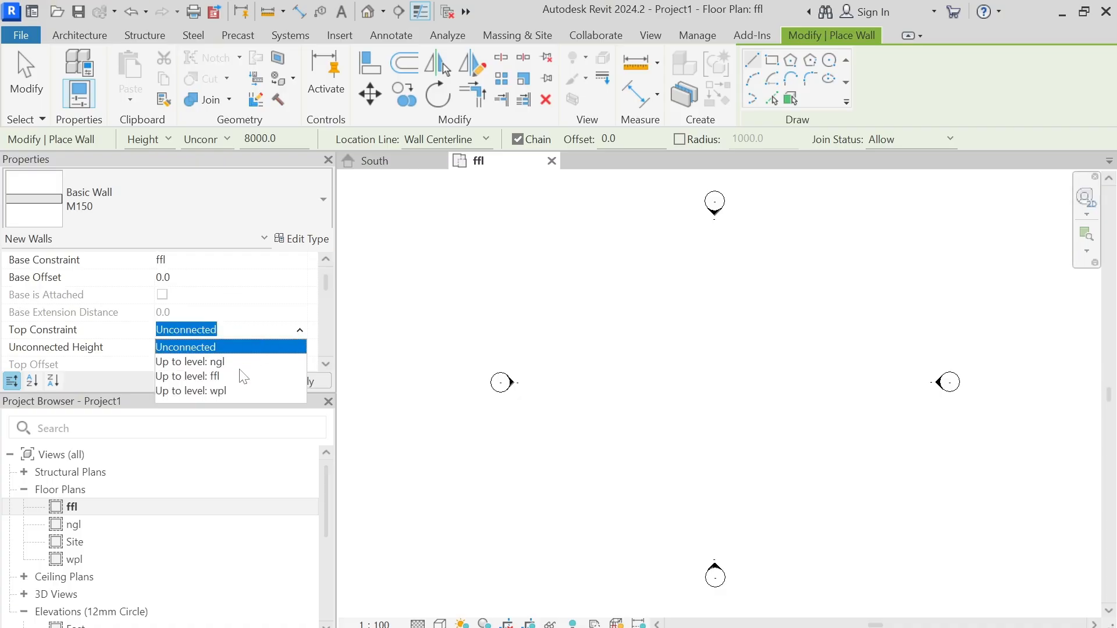
{"action": "left_click", "coordinate": [220, 391]}
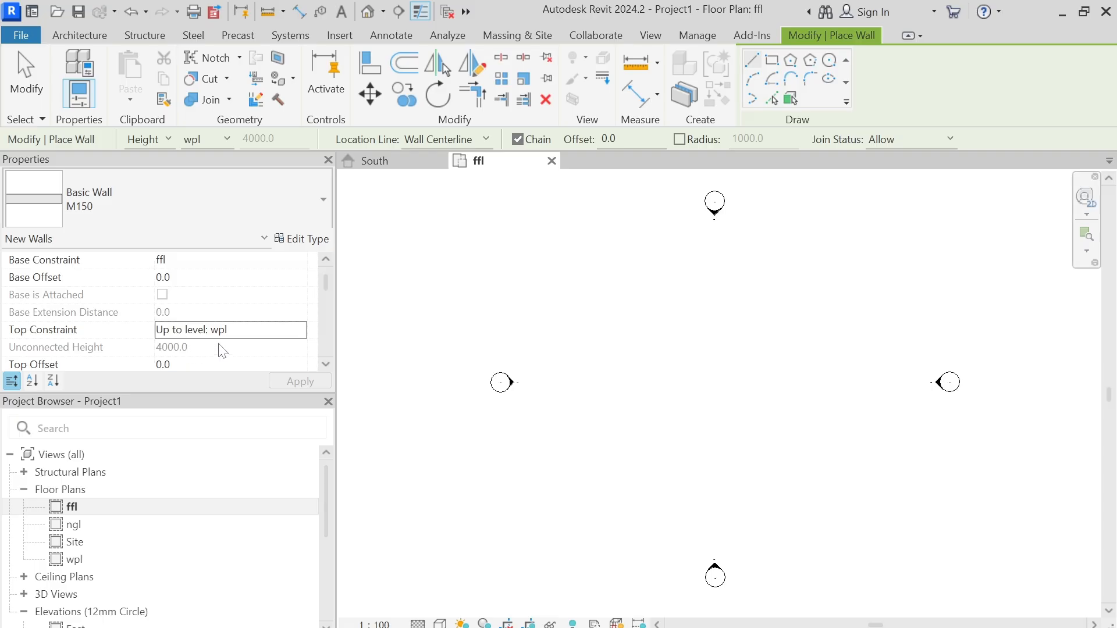
Set the elevation of the wpl level to 2900 in the South elevation view
{"action": "left_click", "coordinate": [382, 168]}
{"action": "scroll", "coordinate": [459, 281], "scroll_direction": "down", "scroll_amount": 2}
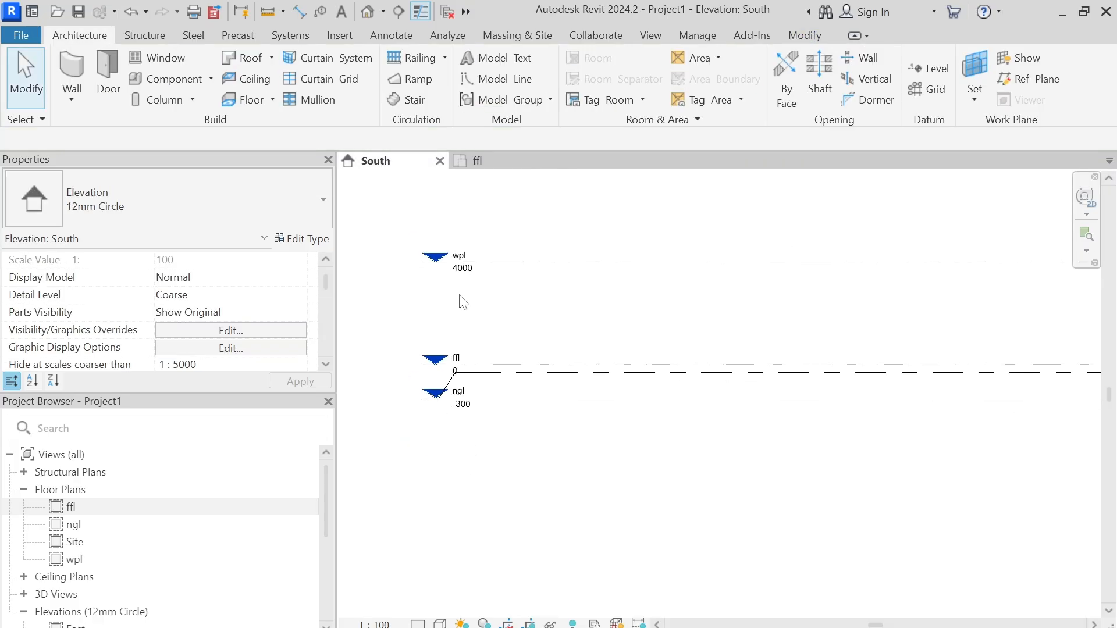
{"action": "scroll", "coordinate": [461, 282], "scroll_direction": "up", "scroll_amount": 1}
{"action": "scroll", "coordinate": [461, 282], "scroll_direction": "up", "scroll_amount": 1}
{"action": "left_click", "coordinate": [541, 257]}
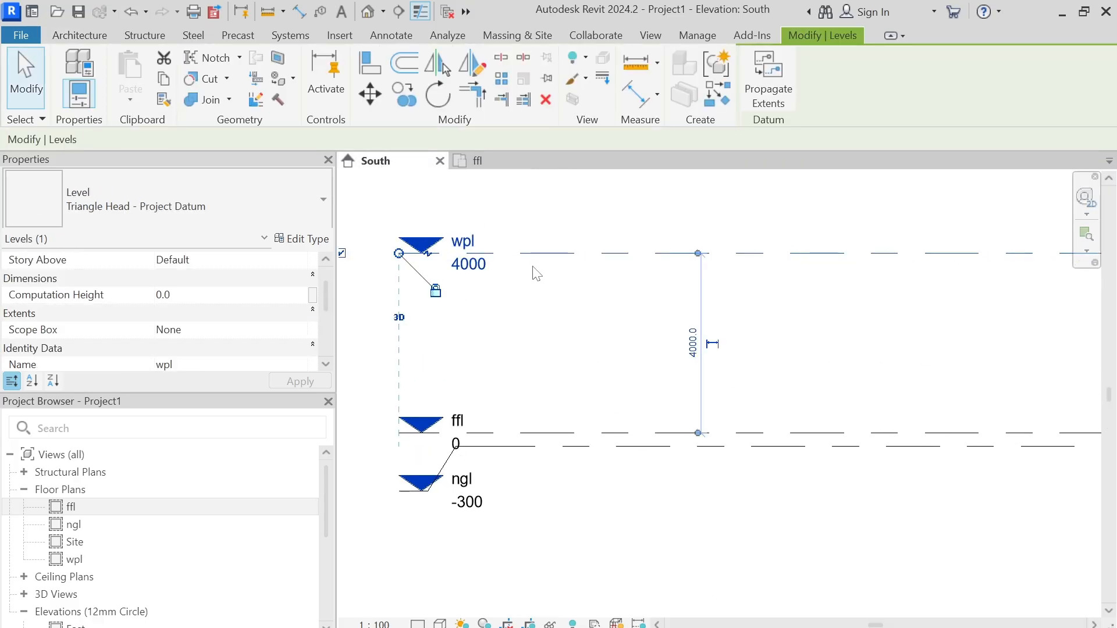
{"action": "left_click", "coordinate": [469, 270]}
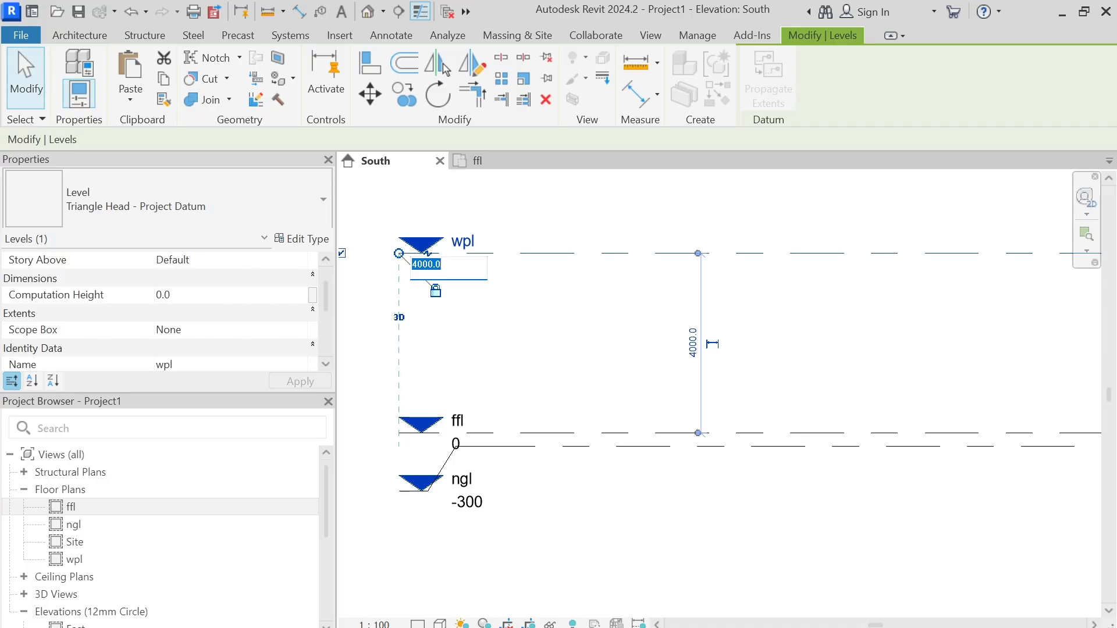
{"action": "type", "text": "2900"}
{"action": "key", "text": "Return"}
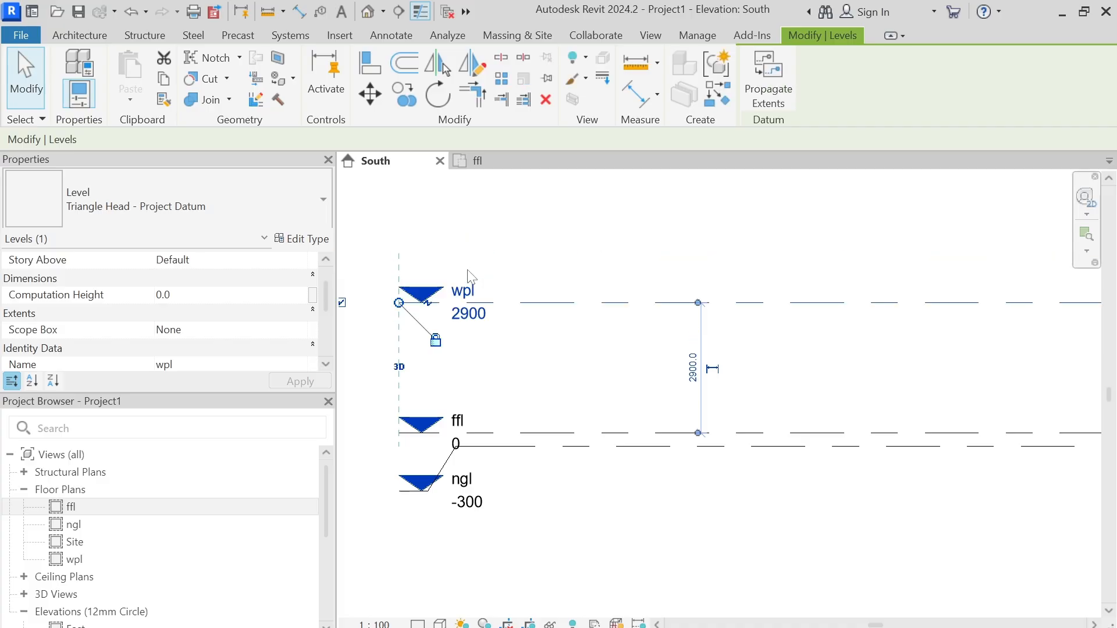
{"action": "left_click", "coordinate": [479, 256]}
Draw a closed rectangular room of M150 walls on the ffl plan, about 3750 by 4950 mm inside
{"action": "left_click", "coordinate": [486, 161]}
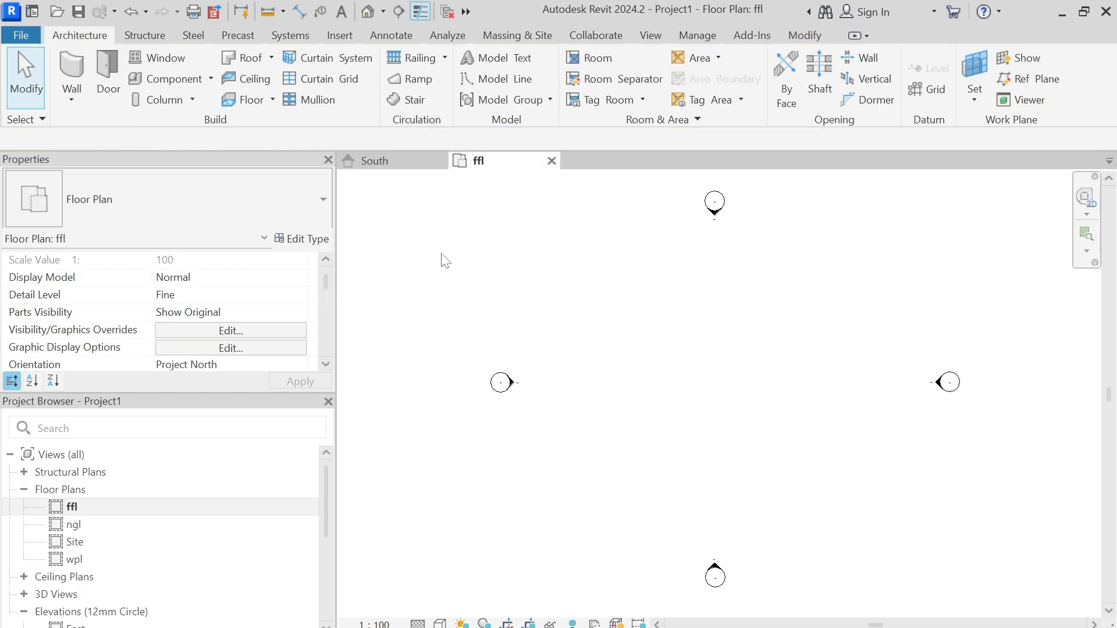
{"action": "left_click", "coordinate": [77, 67]}
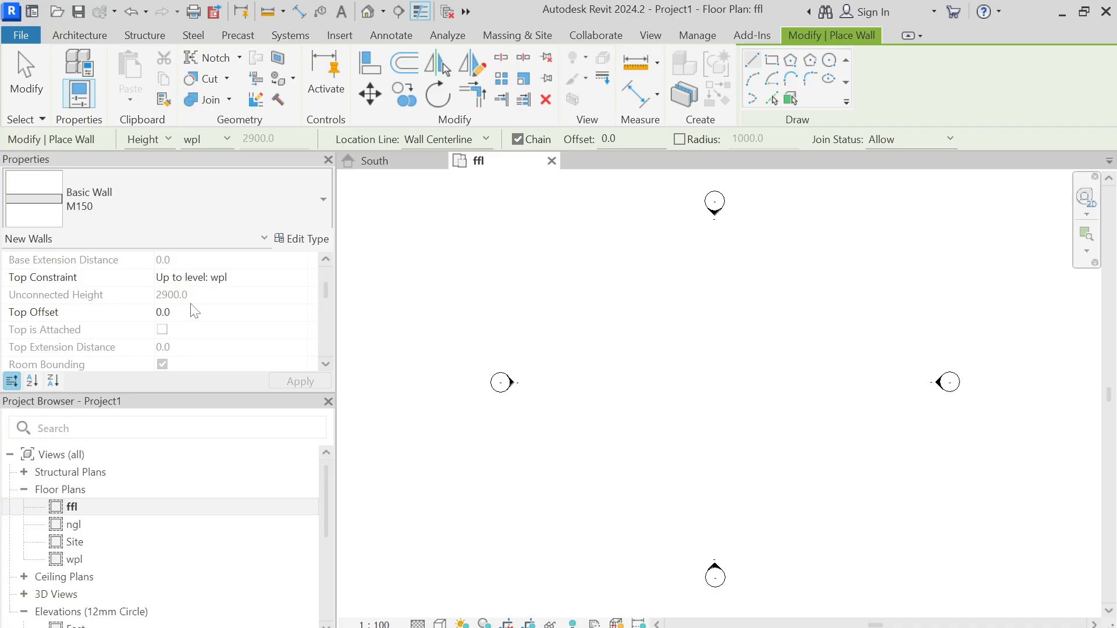
{"action": "scroll", "coordinate": [349, 293], "scroll_direction": "down", "scroll_amount": 1}
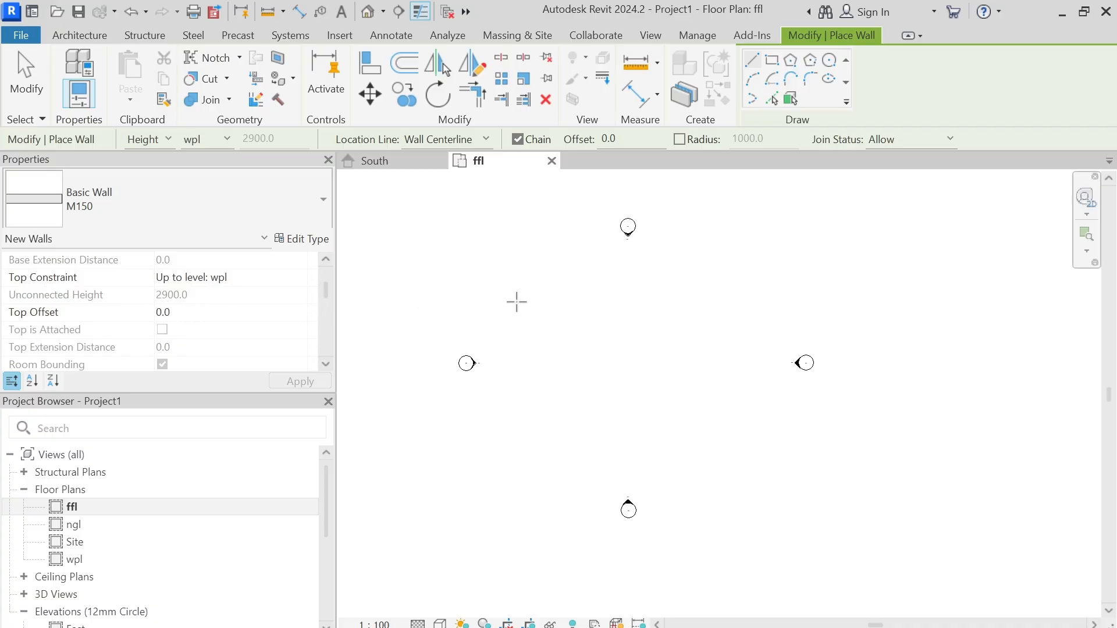
{"action": "scroll", "coordinate": [547, 297], "scroll_direction": "up", "scroll_amount": 1}
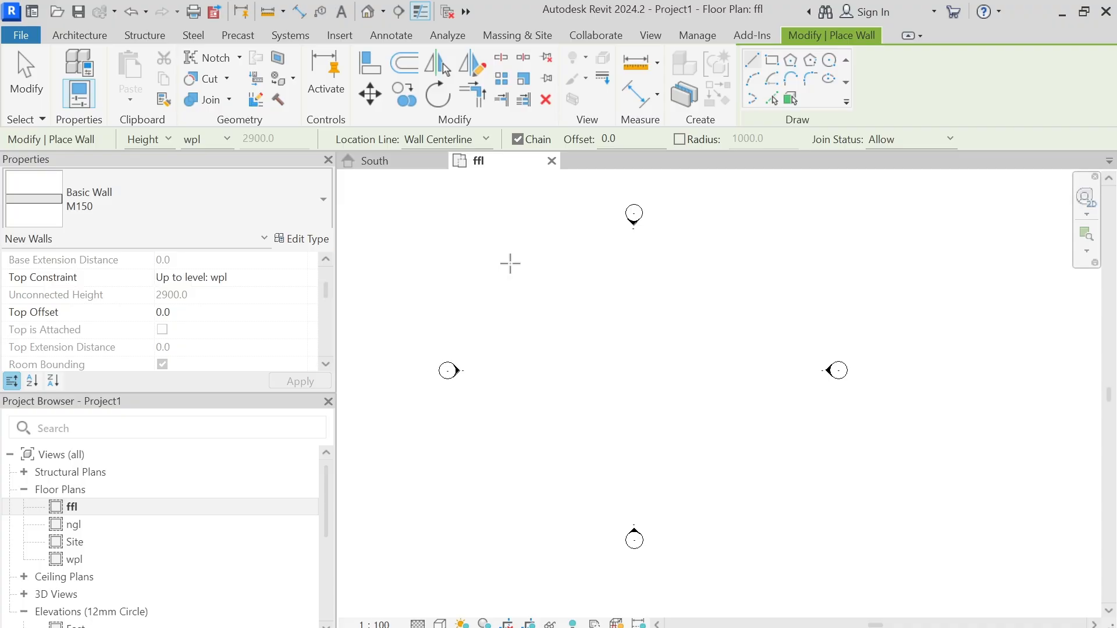
{"action": "left_click", "coordinate": [511, 256]}
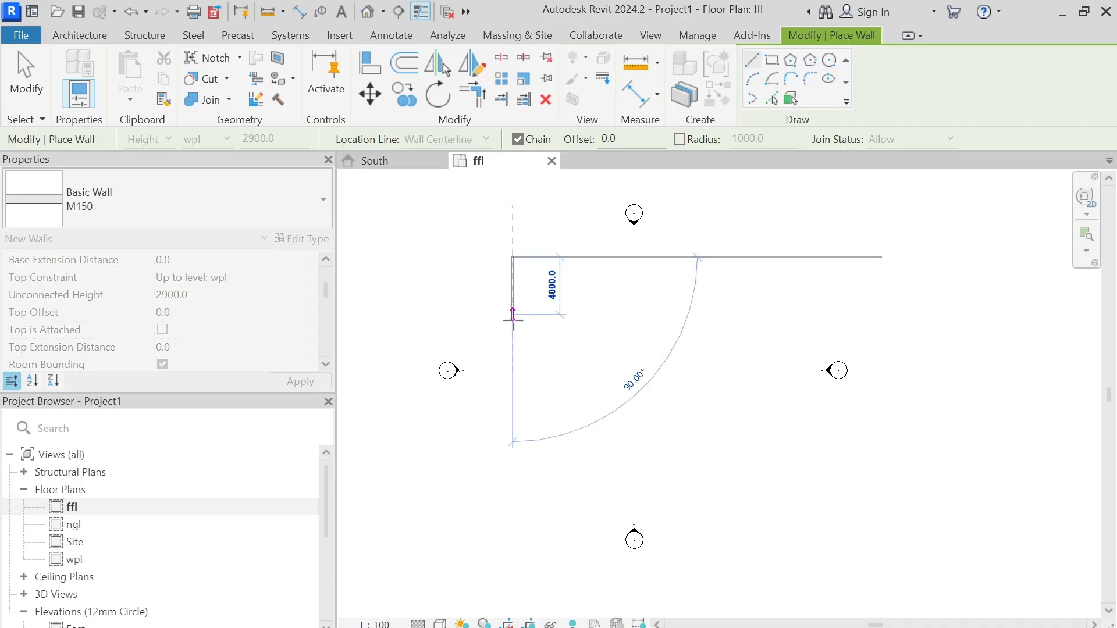
{"action": "scroll", "coordinate": [514, 320], "scroll_direction": "up", "scroll_amount": 2}
{"action": "left_click", "coordinate": [512, 335]}
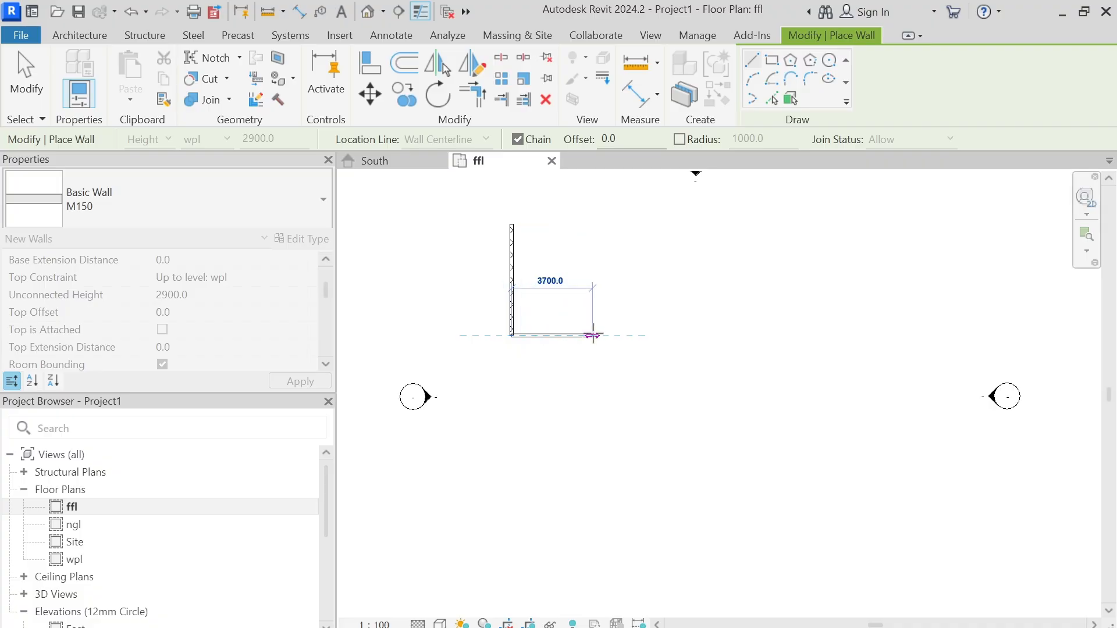
{"action": "left_click", "coordinate": [597, 335]}
{"action": "left_click", "coordinate": [596, 222]}
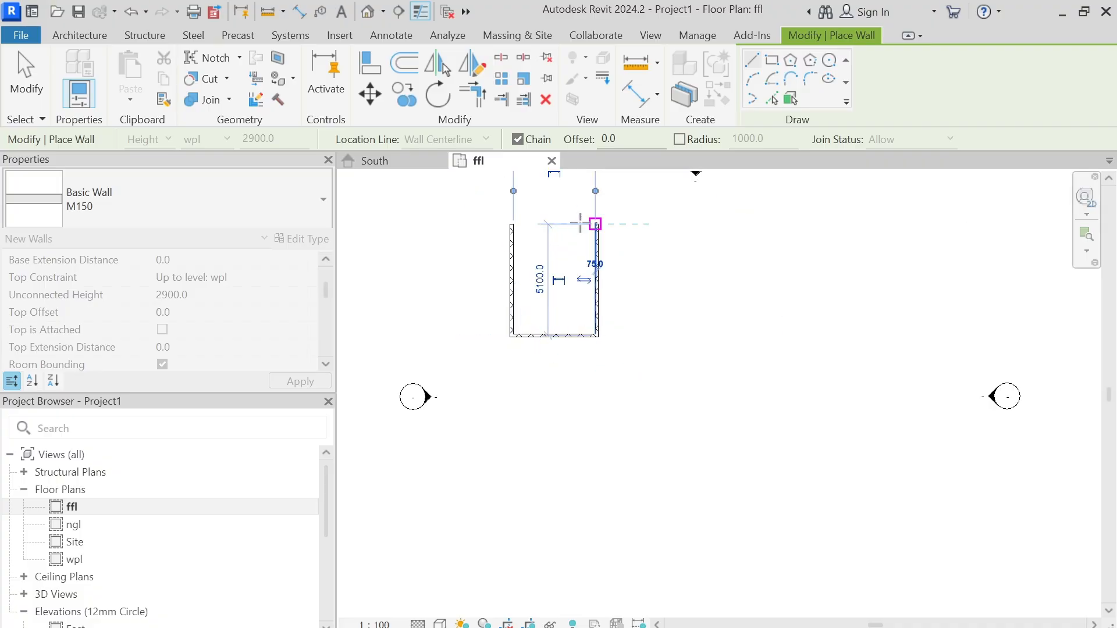
{"action": "left_click", "coordinate": [510, 223]}
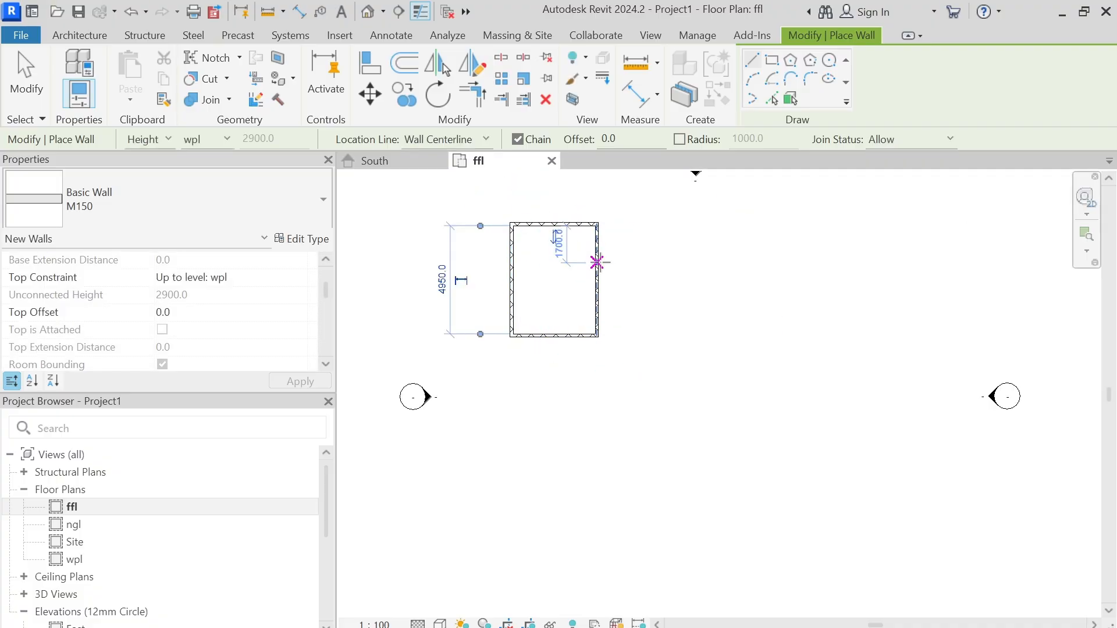
Draw a second M150 room about 3550 mm wide inside, sharing the first room's right wall and extending below its lower edge
{"action": "left_click", "coordinate": [597, 260]}
{"action": "left_click", "coordinate": [677, 261]}
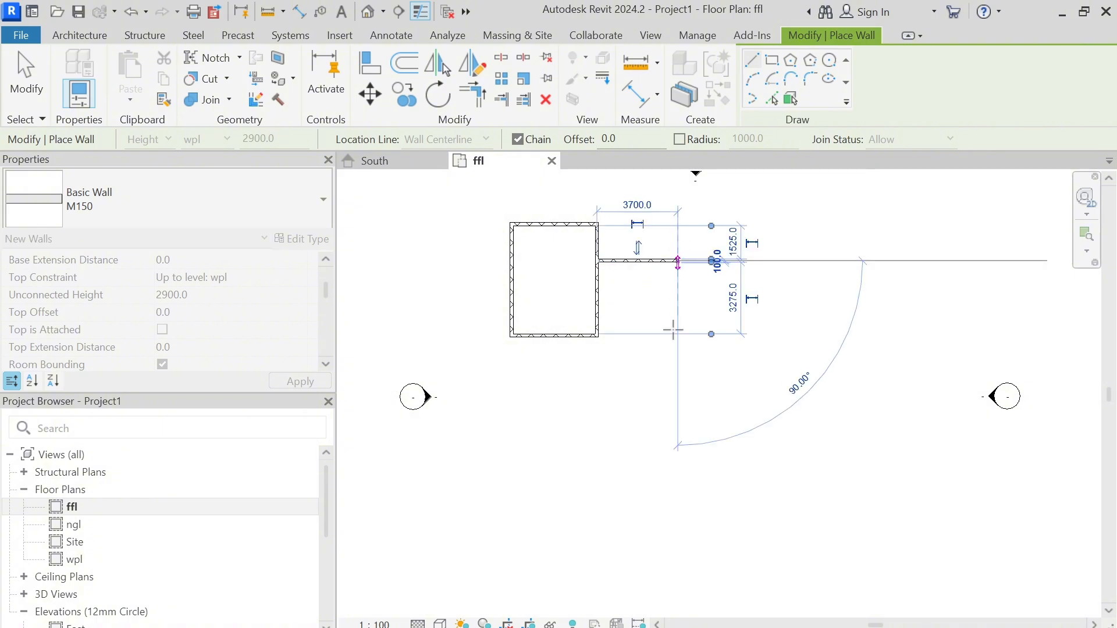
{"action": "left_click", "coordinate": [677, 358]}
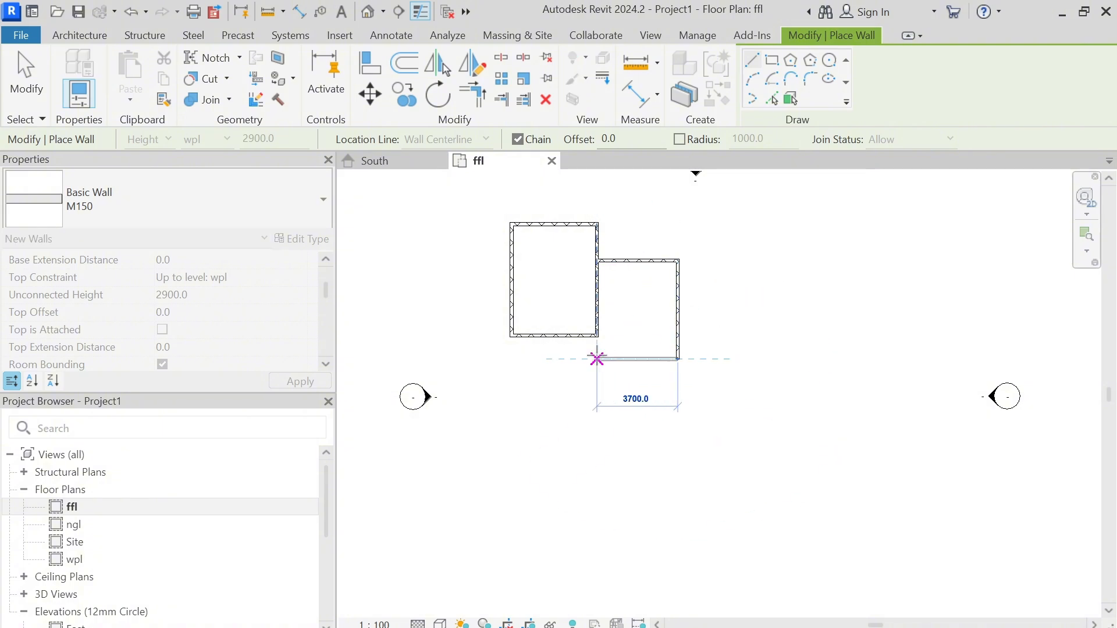
{"action": "left_click", "coordinate": [596, 359]}
{"action": "left_click", "coordinate": [597, 335]}
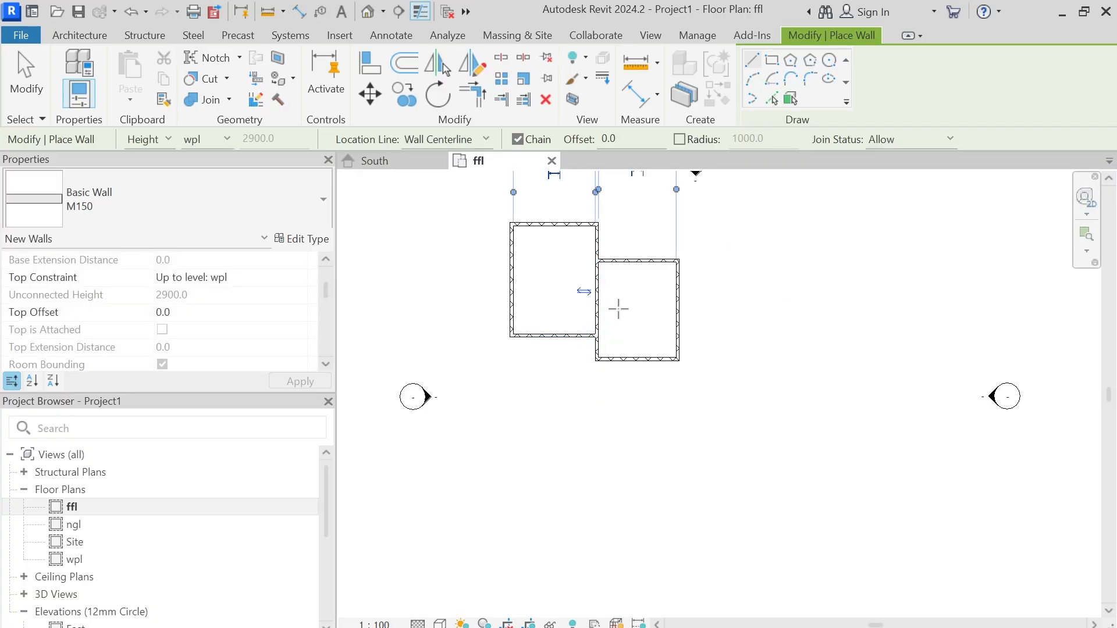
Enclose a small room about 2150 mm wide above the second room, continuing the first room's upper wall line
{"action": "scroll", "coordinate": [618, 309], "scroll_direction": "down", "scroll_amount": 1}
{"action": "middle_click_drag", "start_coordinate": [606, 330], "coordinate": [548, 348]}
{"action": "middle_click_drag", "start_coordinate": [597, 308], "coordinate": [555, 357]}
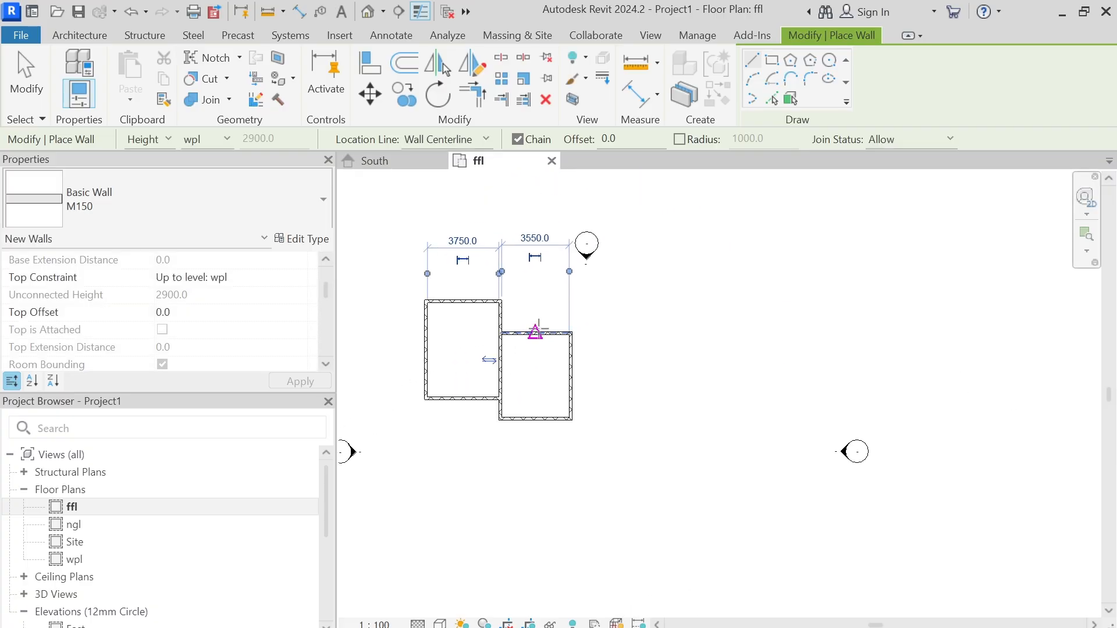
{"action": "left_click", "coordinate": [500, 301]}
{"action": "left_click", "coordinate": [543, 301]}
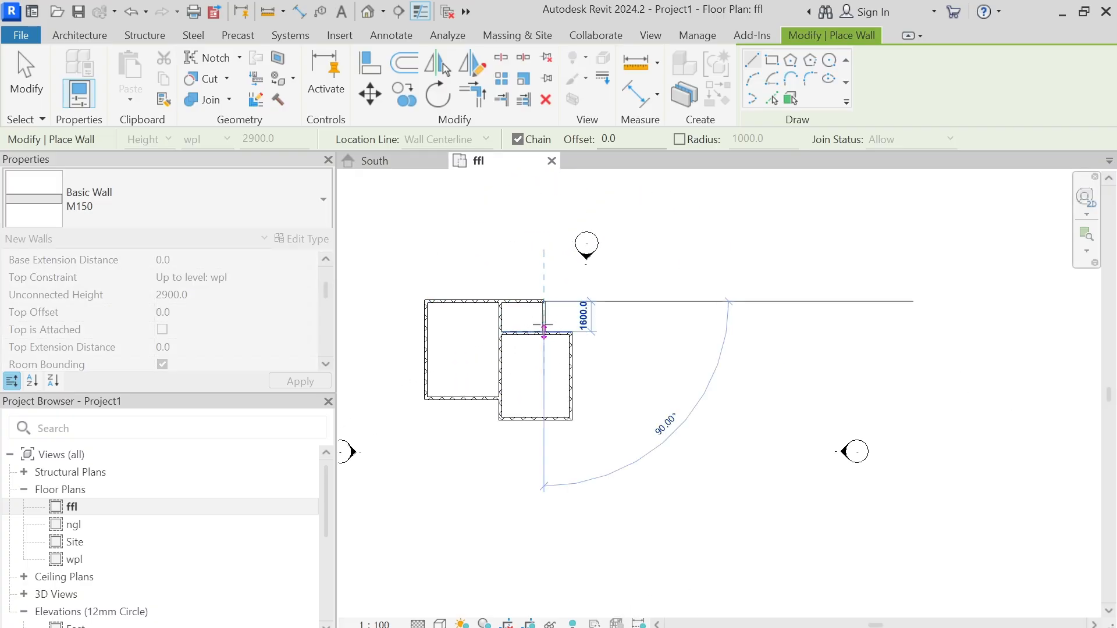
{"action": "left_click", "coordinate": [542, 332]}
Extend the upper wall line to the right, turn down and back to the second room's right wall, and end the wall command
{"action": "scroll", "coordinate": [542, 332], "scroll_direction": "down", "scroll_amount": 3}
{"action": "scroll", "coordinate": [557, 327], "scroll_direction": "up", "scroll_amount": 2}
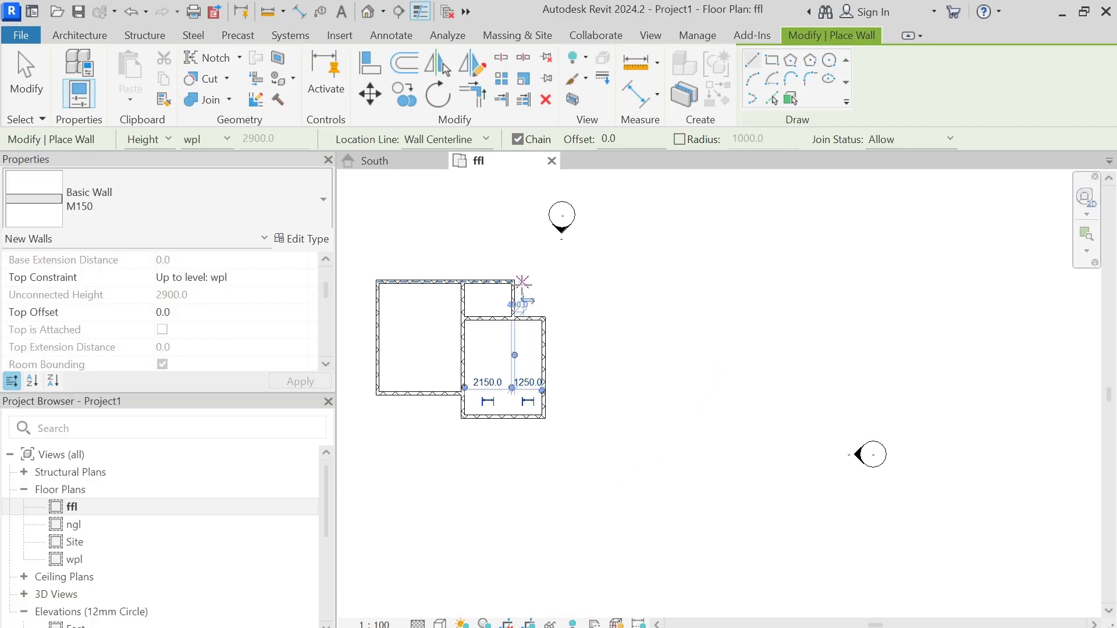
{"action": "left_click", "coordinate": [513, 281]}
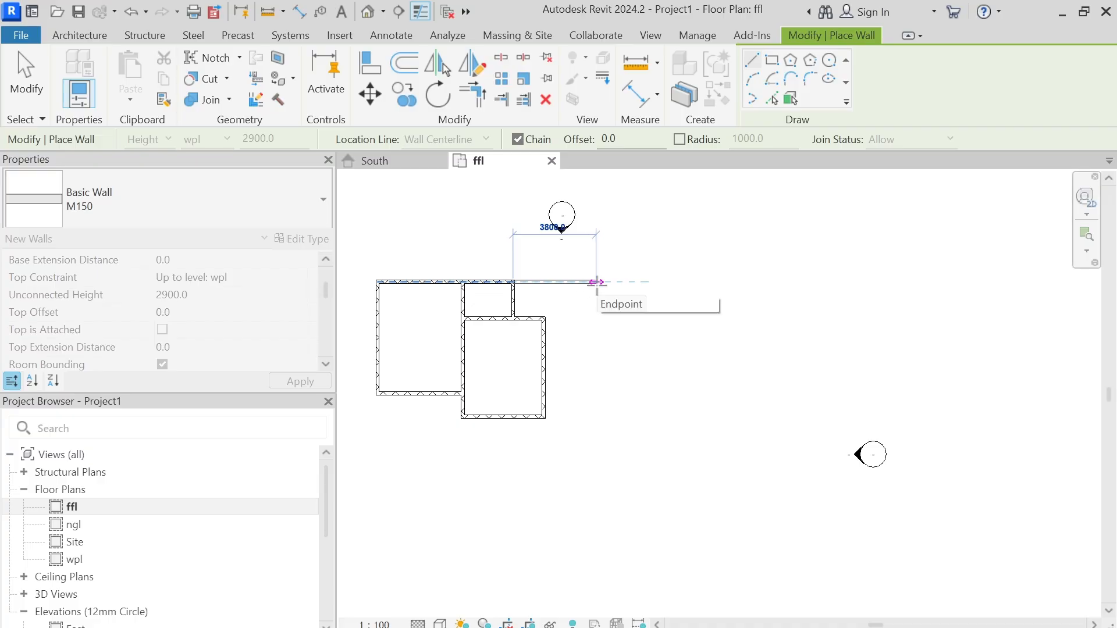
{"action": "left_click", "coordinate": [610, 282]}
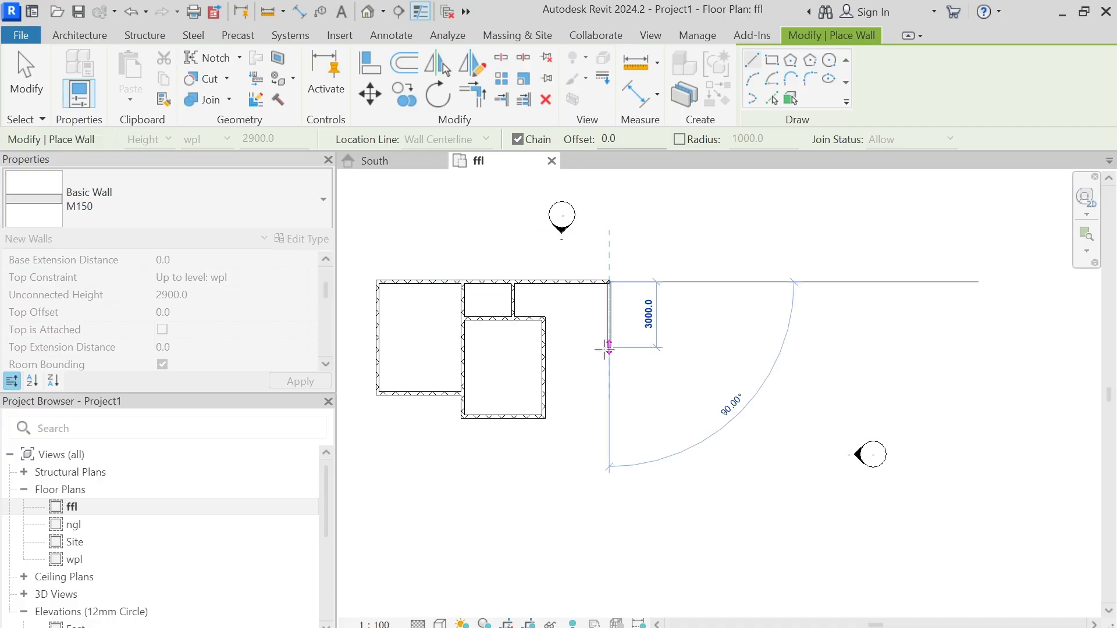
{"action": "left_click", "coordinate": [610, 373]}
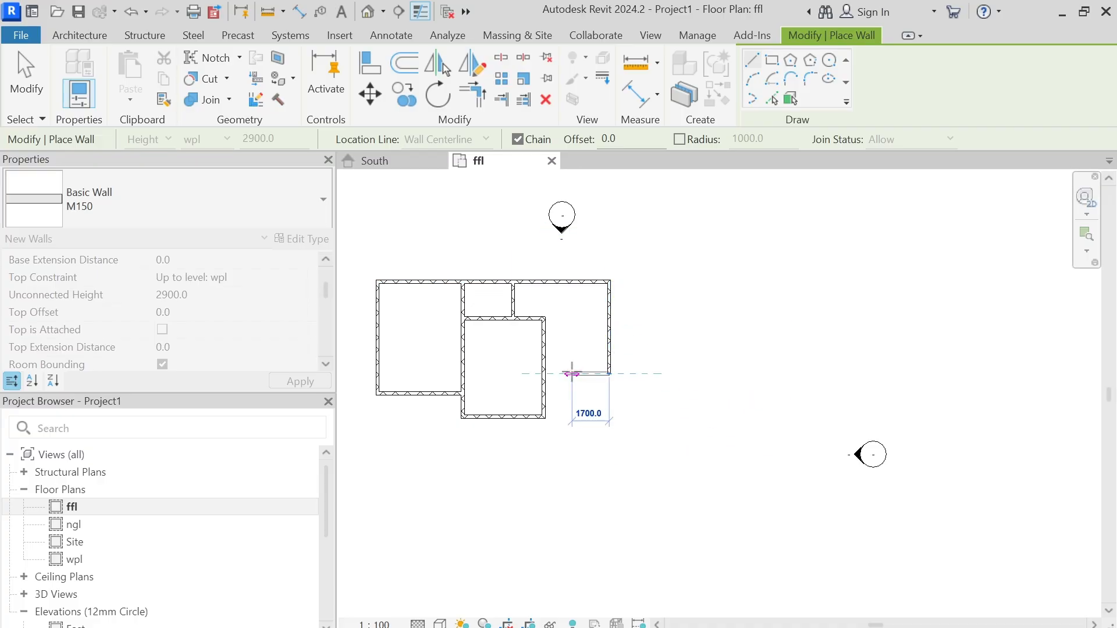
{"action": "left_click", "coordinate": [545, 374]}
{"action": "key", "text": "Escape"}
{"action": "key", "text": "Escape"}
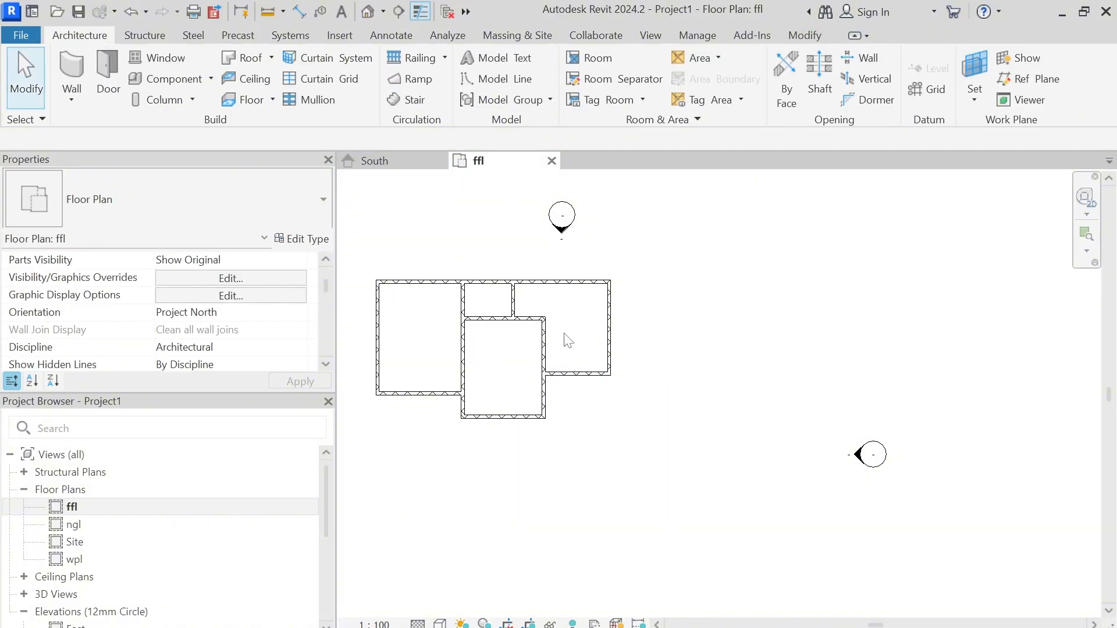
Stretch the upper end of the second room's right wall up to the plan's upper exterior wall
{"action": "left_click", "coordinate": [545, 321]}
{"action": "scroll", "coordinate": [545, 319], "scroll_direction": "up", "scroll_amount": 1}
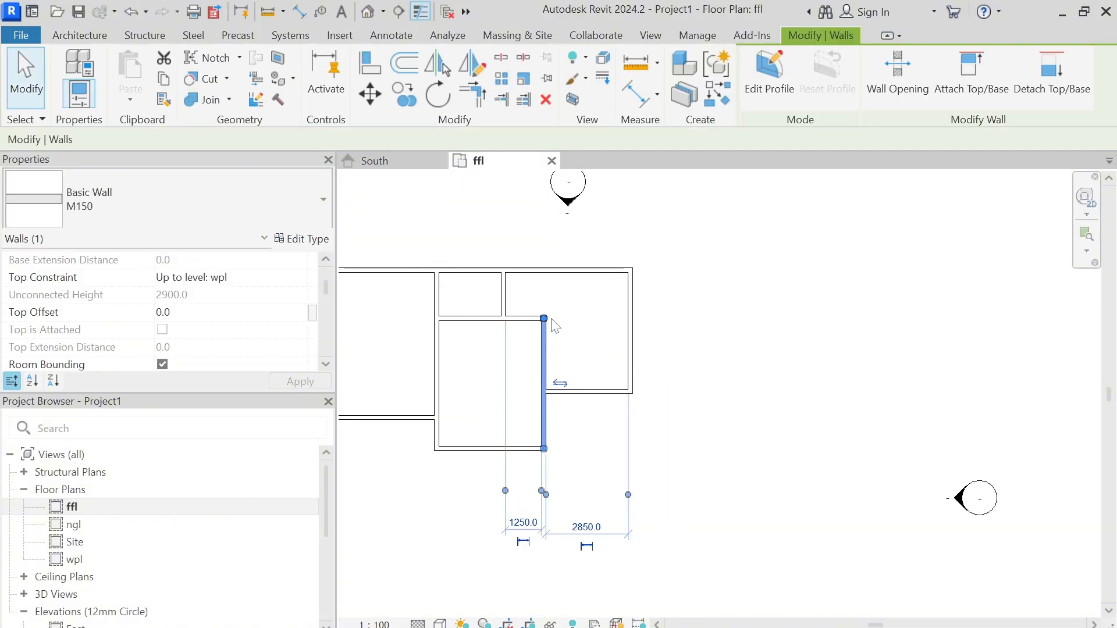
{"action": "left_click_drag", "start_coordinate": [544, 318], "coordinate": [544, 274]}
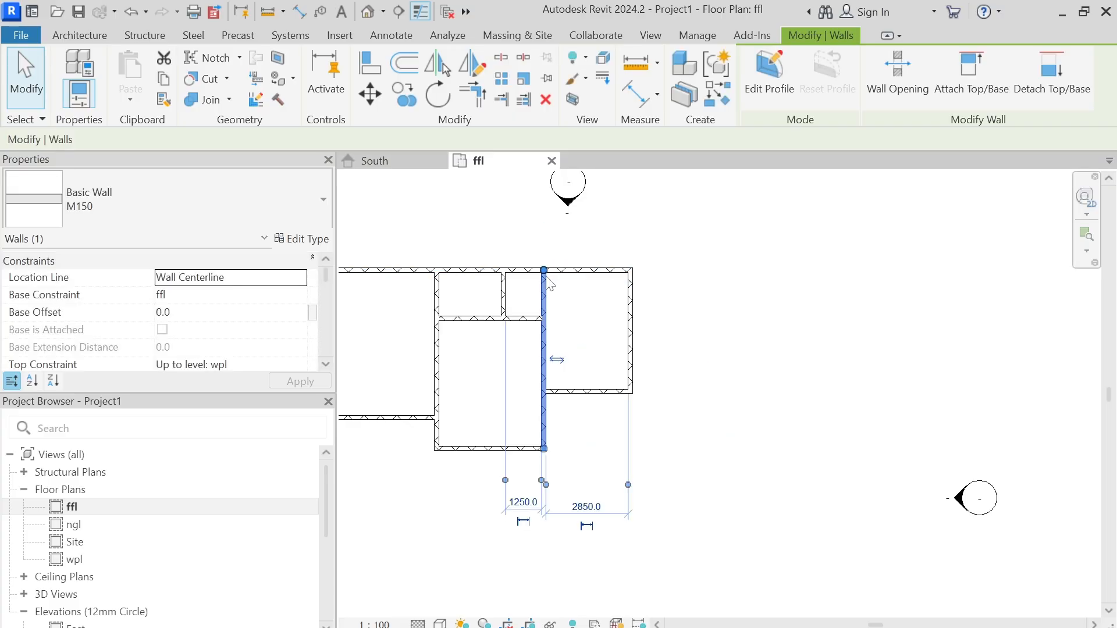
{"action": "key", "text": "Escape"}
{"action": "scroll", "coordinate": [532, 308], "scroll_direction": "down", "scroll_amount": 2}
{"action": "middle_click_drag", "start_coordinate": [532, 311], "coordinate": [566, 301]}
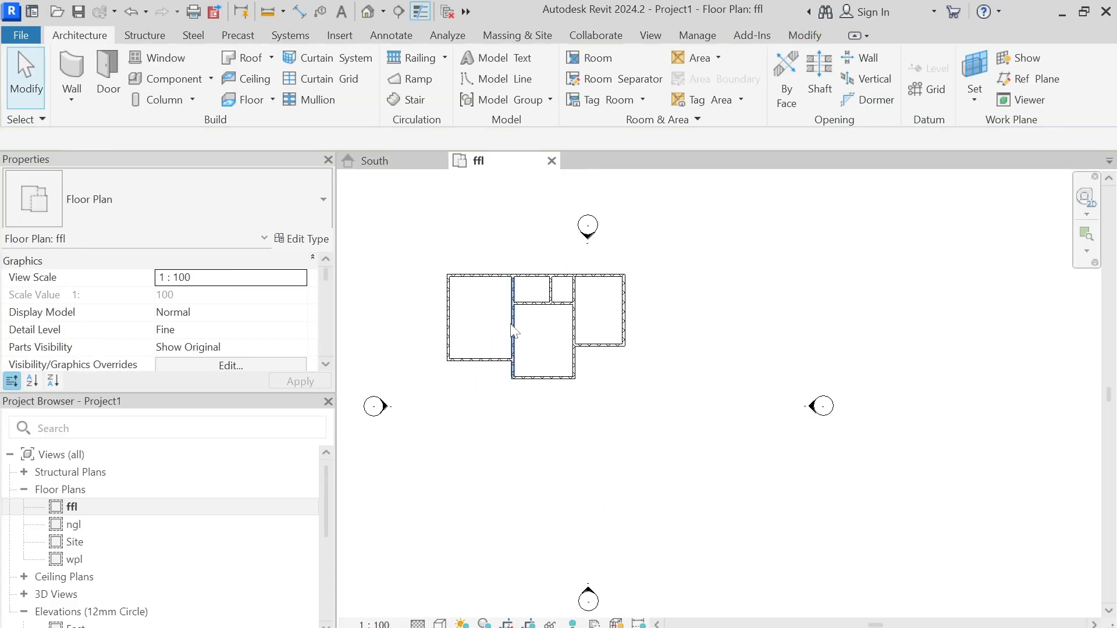
{"action": "middle_click_drag", "start_coordinate": [508, 322], "coordinate": [512, 306]}
{"action": "scroll", "coordinate": [510, 307], "scroll_direction": "up", "scroll_amount": 1}
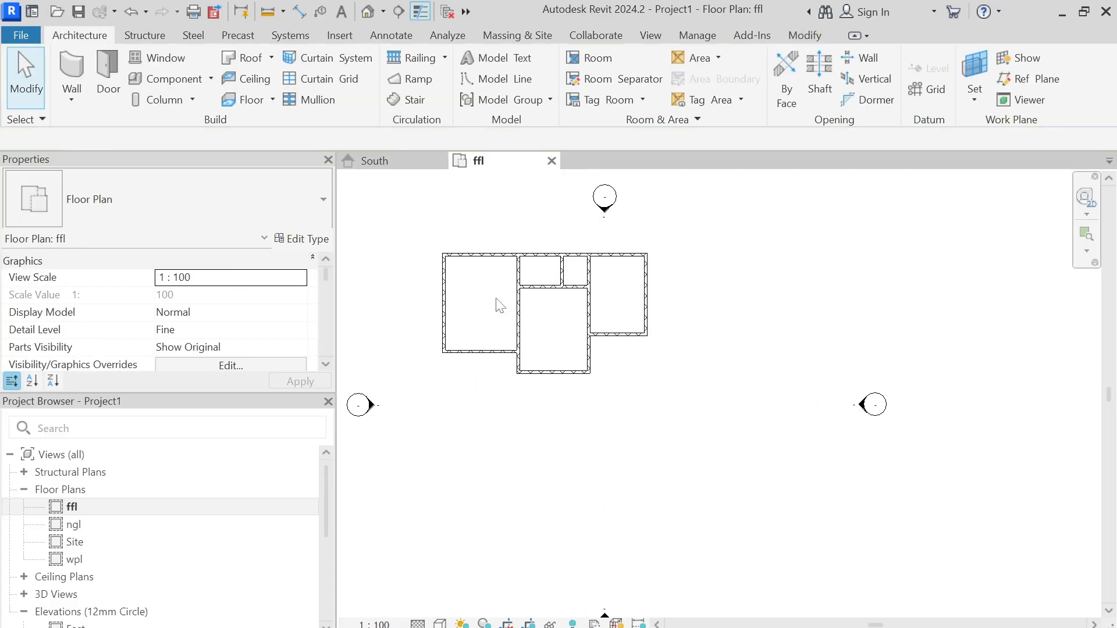
{"action": "left_click", "coordinate": [463, 351]}
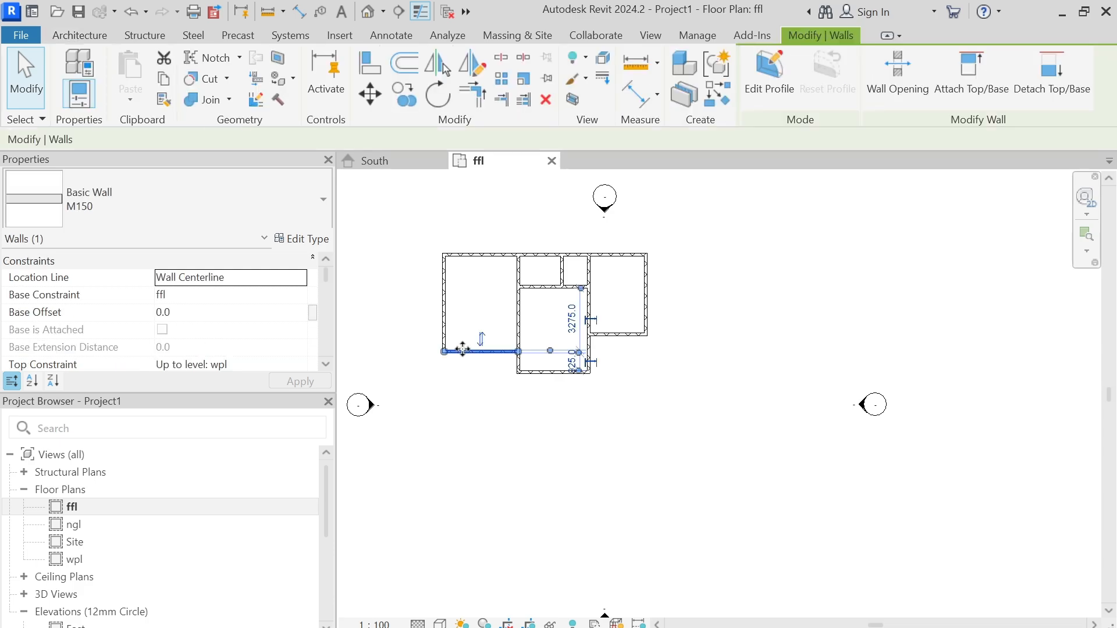
{"action": "left_click", "coordinate": [488, 301]}
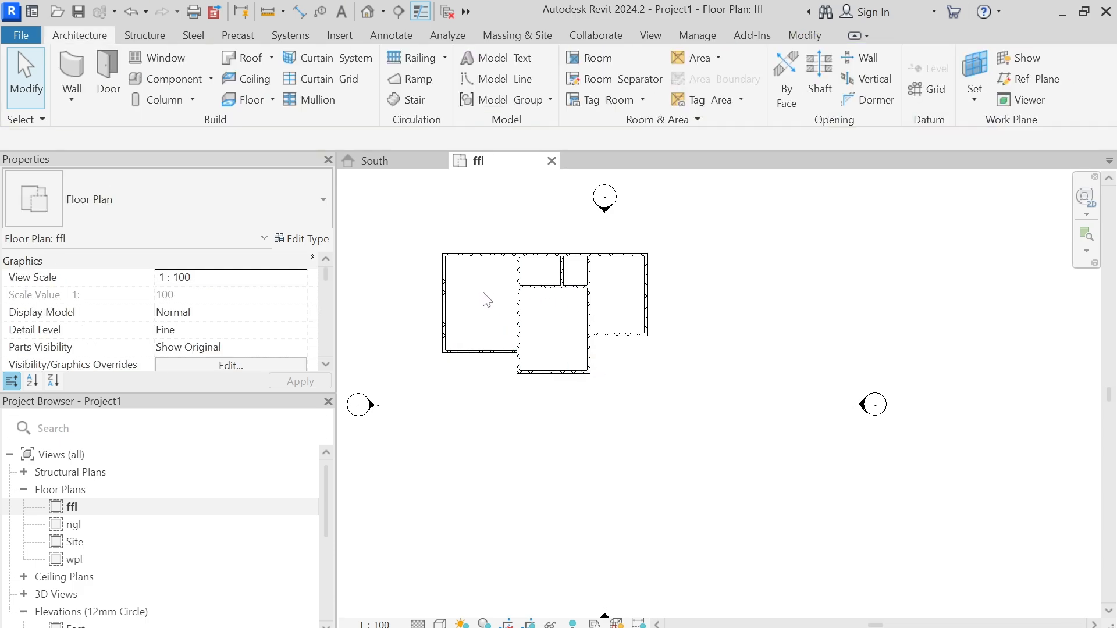
{"action": "key", "text": "d"}
{"action": "key", "text": "i"}
{"action": "scroll", "coordinate": [475, 263], "scroll_direction": "up", "scroll_amount": 1}
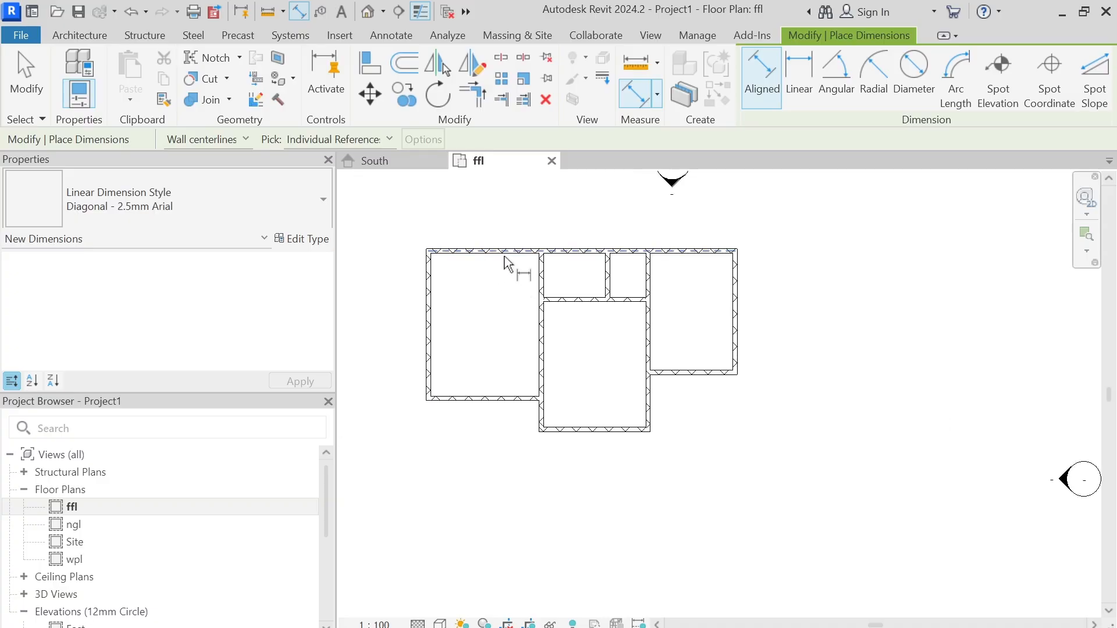
{"action": "key", "text": "Escape"}
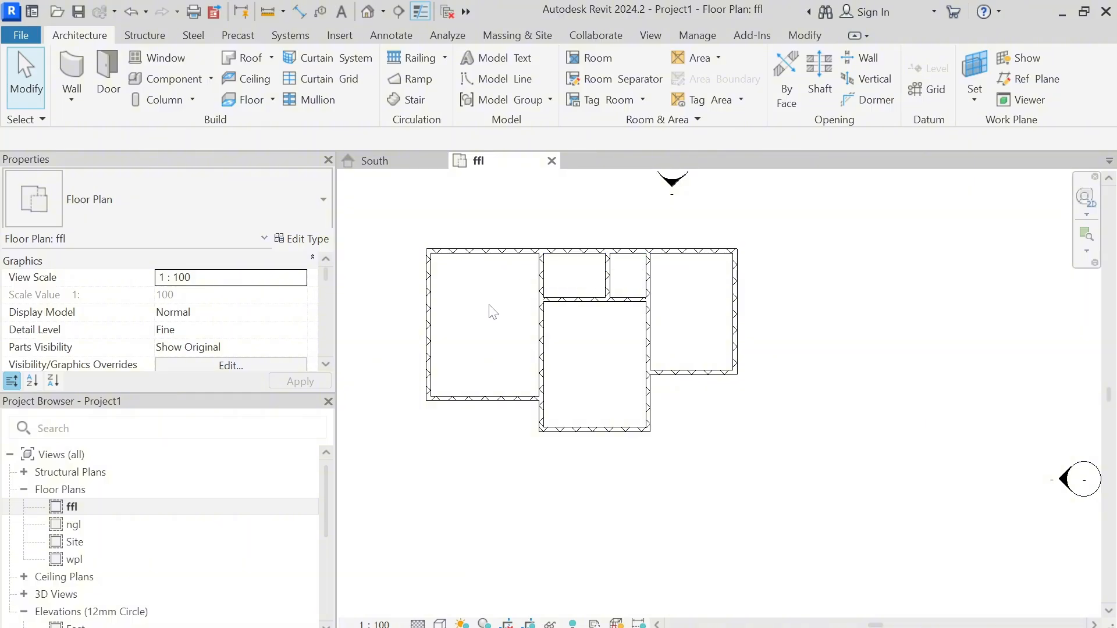
Place an aligned dimension, measured to wall faces, between the inner faces of the left room's upper and lower walls
{"action": "left_click", "coordinate": [297, 9]}
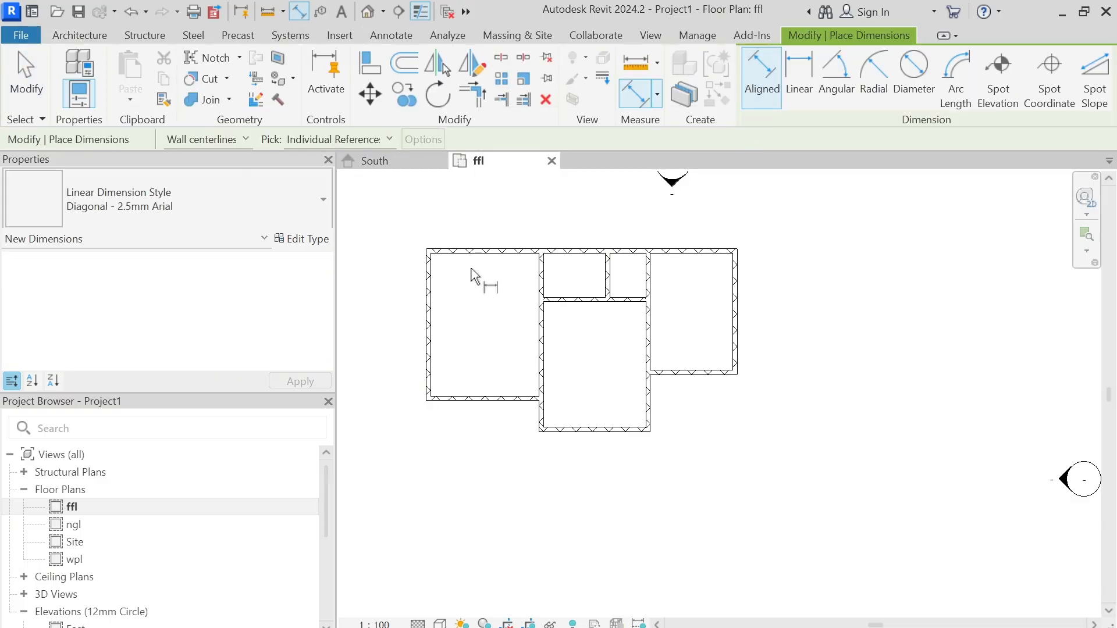
{"action": "scroll", "coordinate": [469, 259], "scroll_direction": "up", "scroll_amount": 2}
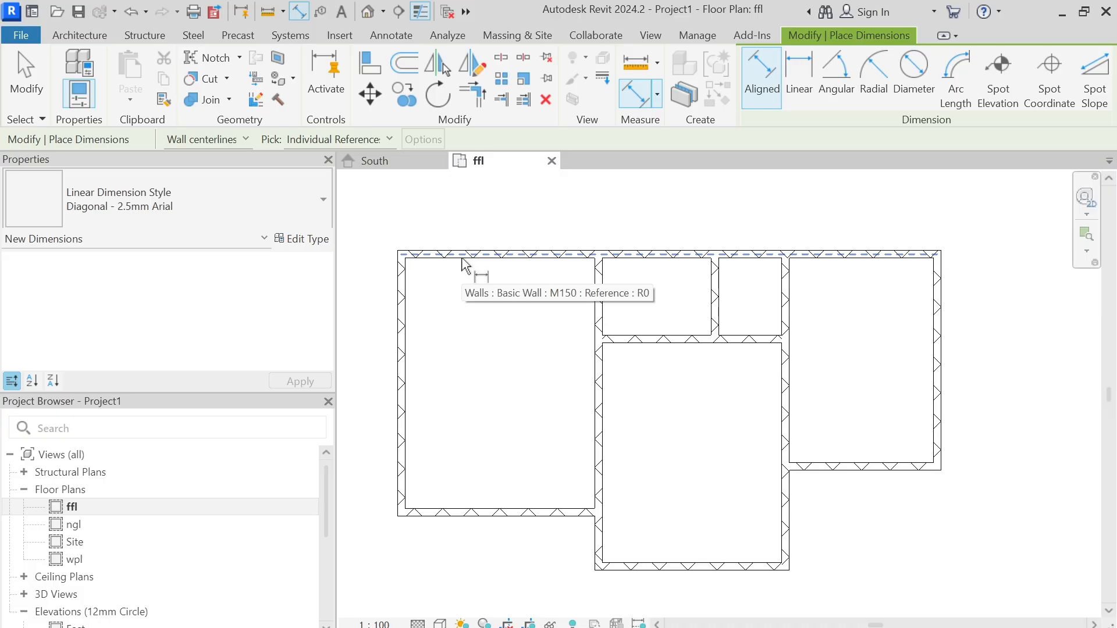
{"action": "left_click", "coordinate": [366, 140]}
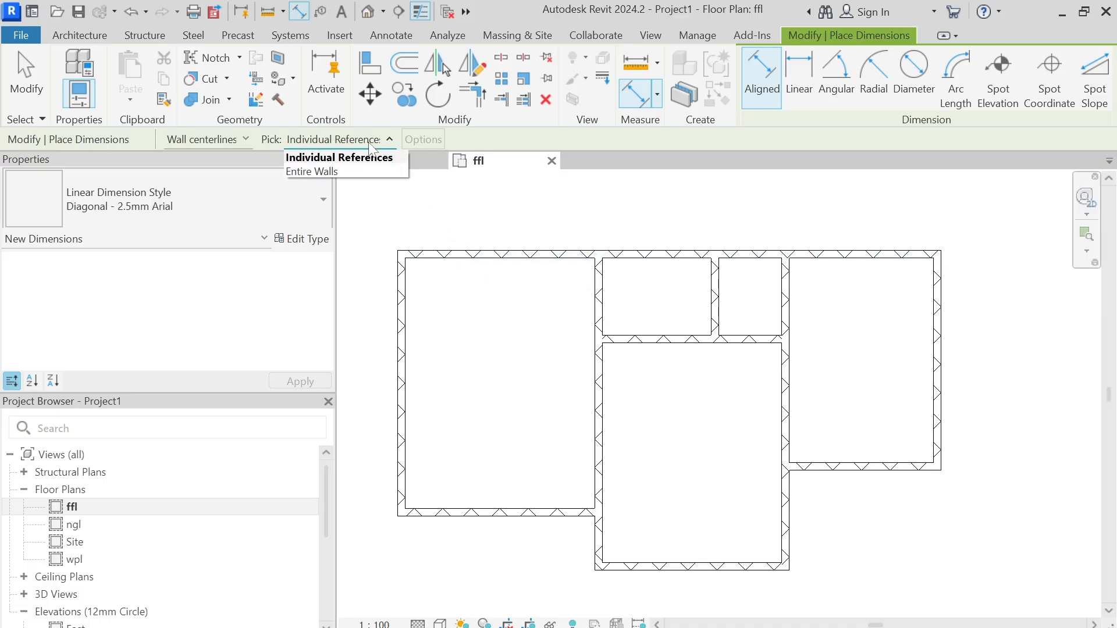
{"action": "left_click", "coordinate": [356, 140]}
{"action": "left_click", "coordinate": [239, 139]}
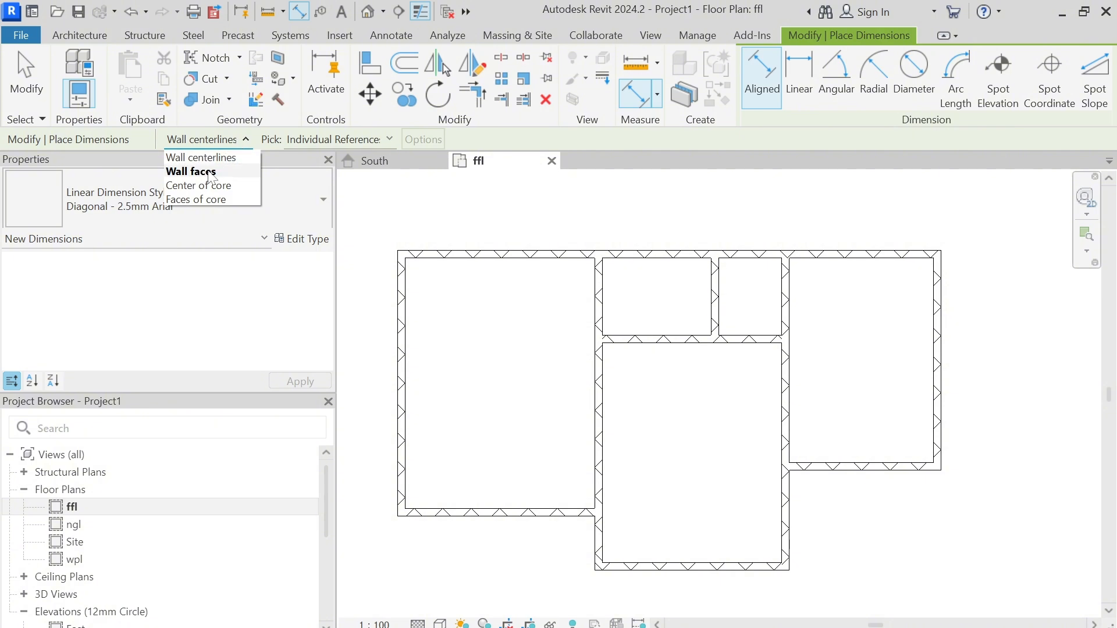
{"action": "left_click", "coordinate": [212, 171]}
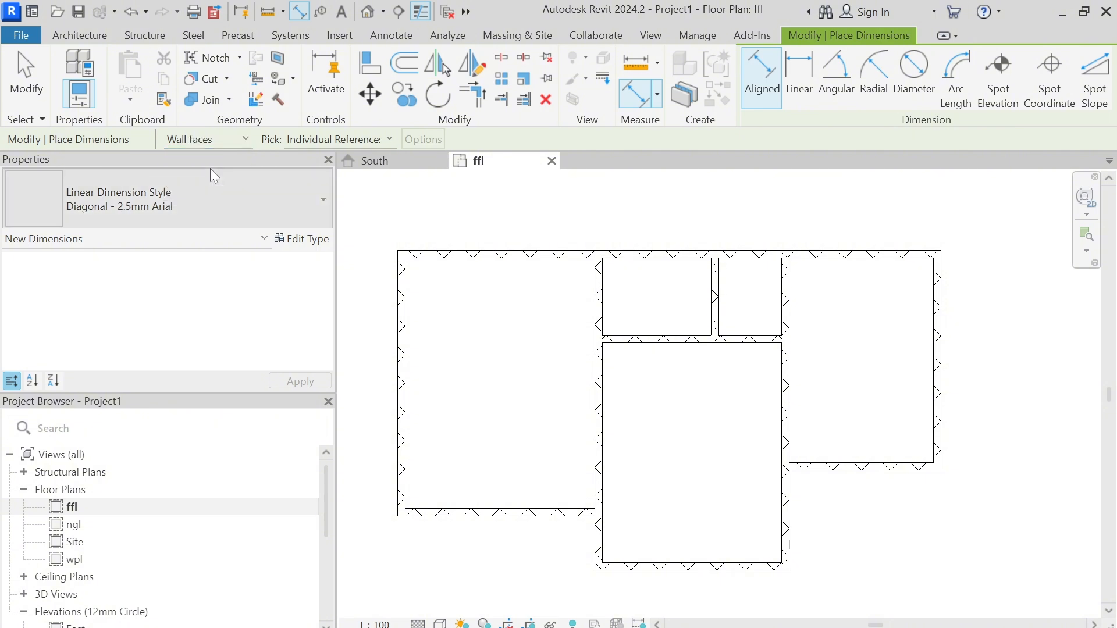
{"action": "left_click", "coordinate": [435, 270]}
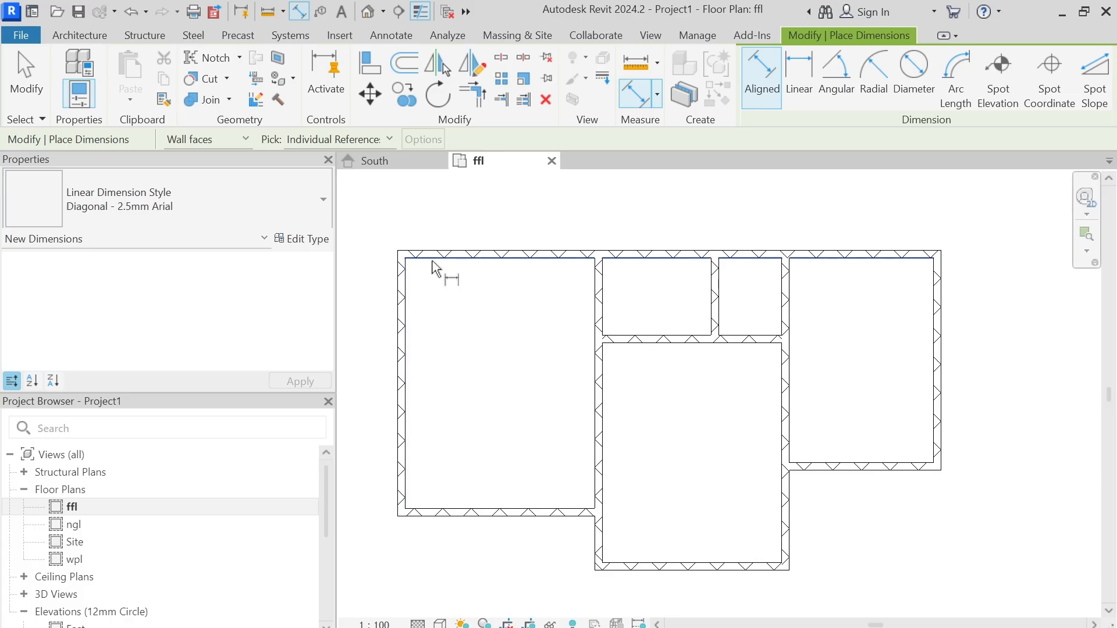
{"action": "left_click", "coordinate": [442, 507]}
{"action": "left_click", "coordinate": [441, 471]}
{"action": "key", "text": "Escape"}
{"action": "key", "text": "Escape"}
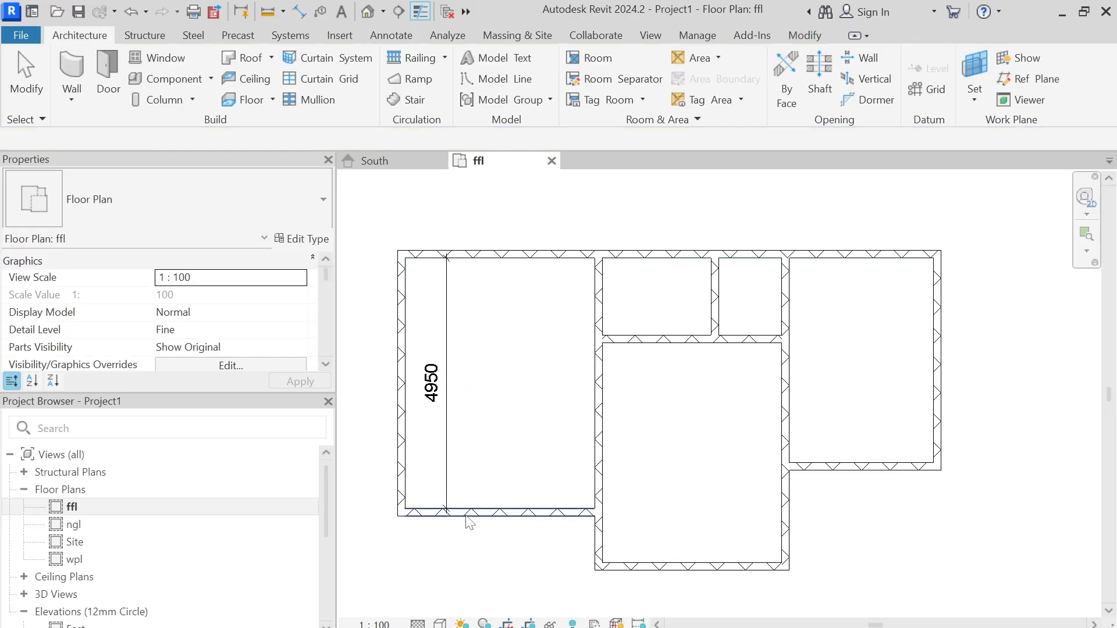
Move the left room's lower wall by setting the room's inner height dimension to 6000
{"action": "left_click", "coordinate": [464, 513]}
{"action": "left_click", "coordinate": [431, 382]}
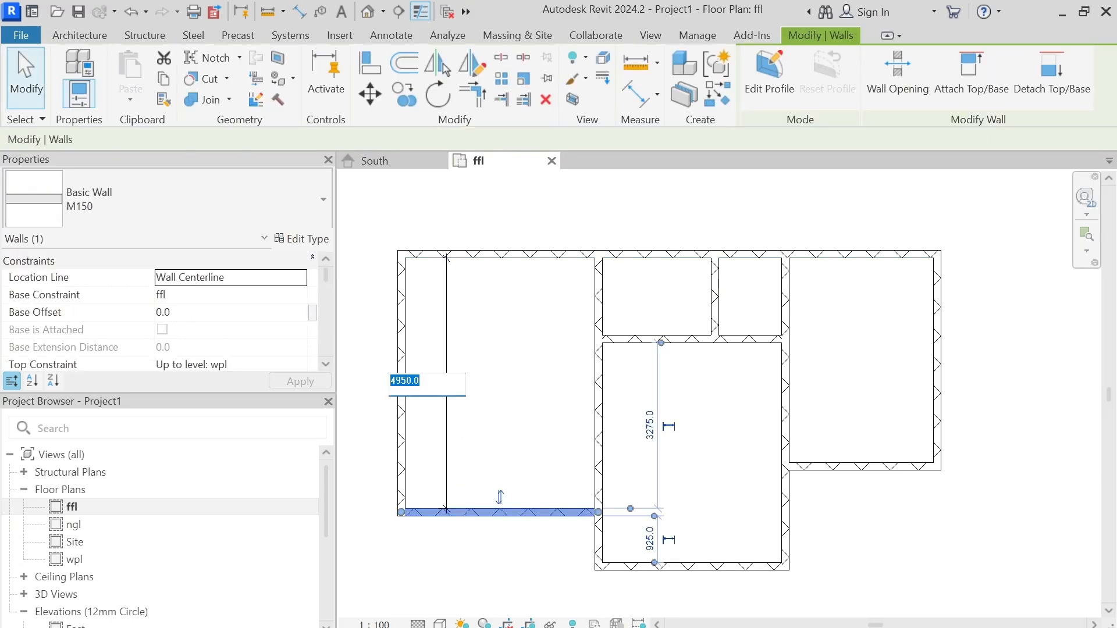
{"action": "type", "text": "6000"}
{"action": "key", "text": "Return"}
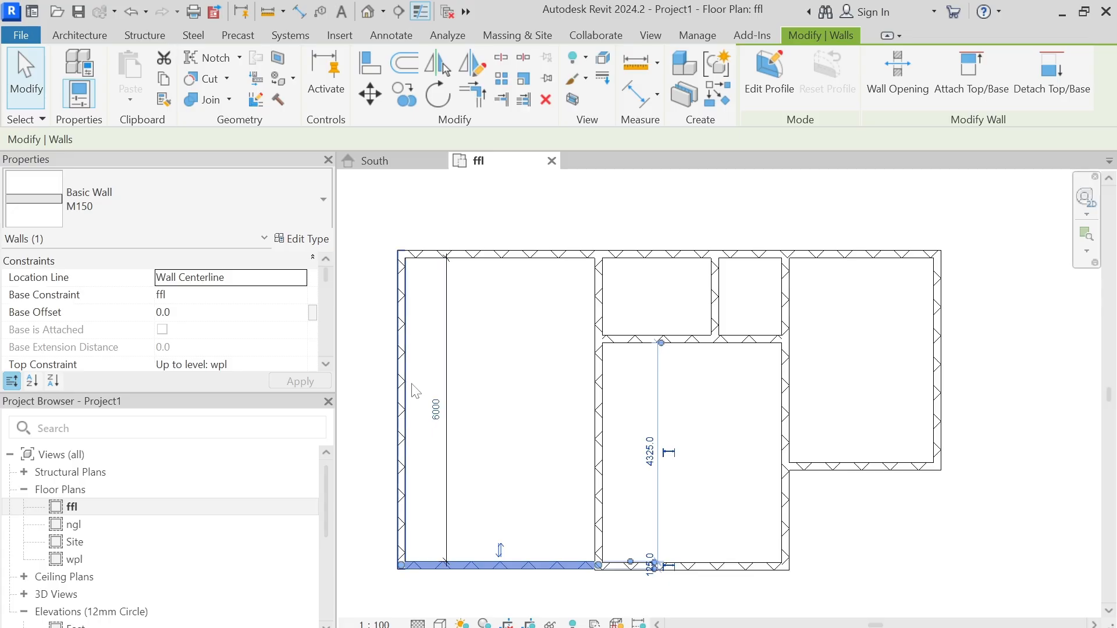
{"action": "left_click", "coordinate": [455, 388]}
{"action": "scroll", "coordinate": [456, 388], "scroll_direction": "down", "scroll_amount": 1}
Move the middle room's lower wall down so the room extends below the left room's lower wall
{"action": "left_click", "coordinate": [586, 494]}
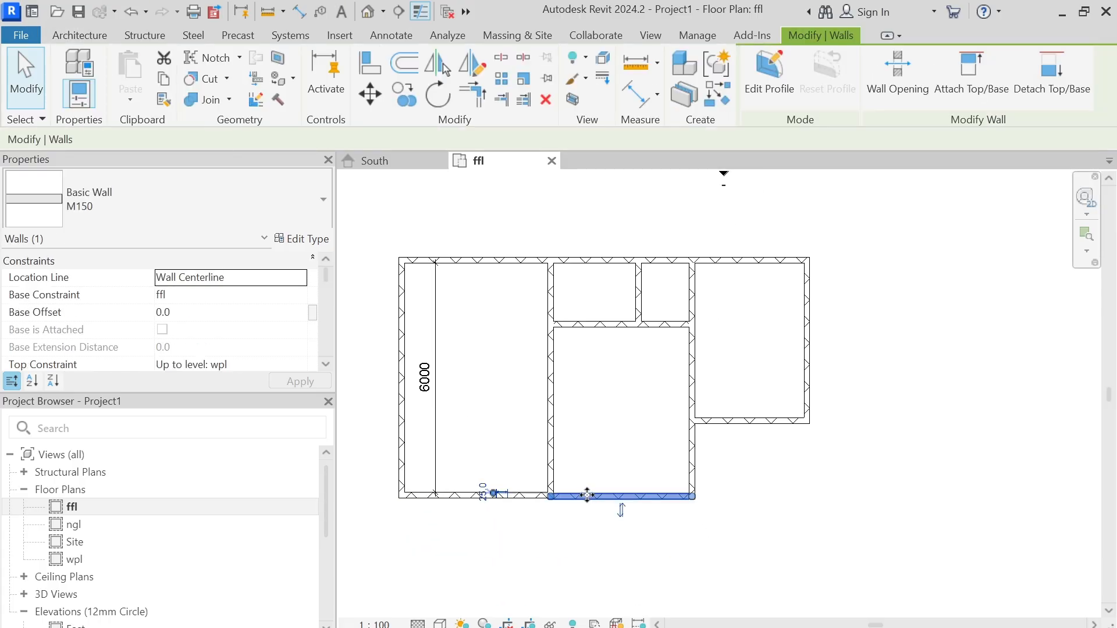
{"action": "scroll", "coordinate": [589, 431], "scroll_direction": "down", "scroll_amount": 2}
{"action": "left_click_drag", "start_coordinate": [589, 430], "coordinate": [595, 458]}
{"action": "key", "text": "Escape"}
{"action": "middle_click_drag", "start_coordinate": [630, 431], "coordinate": [598, 428]}
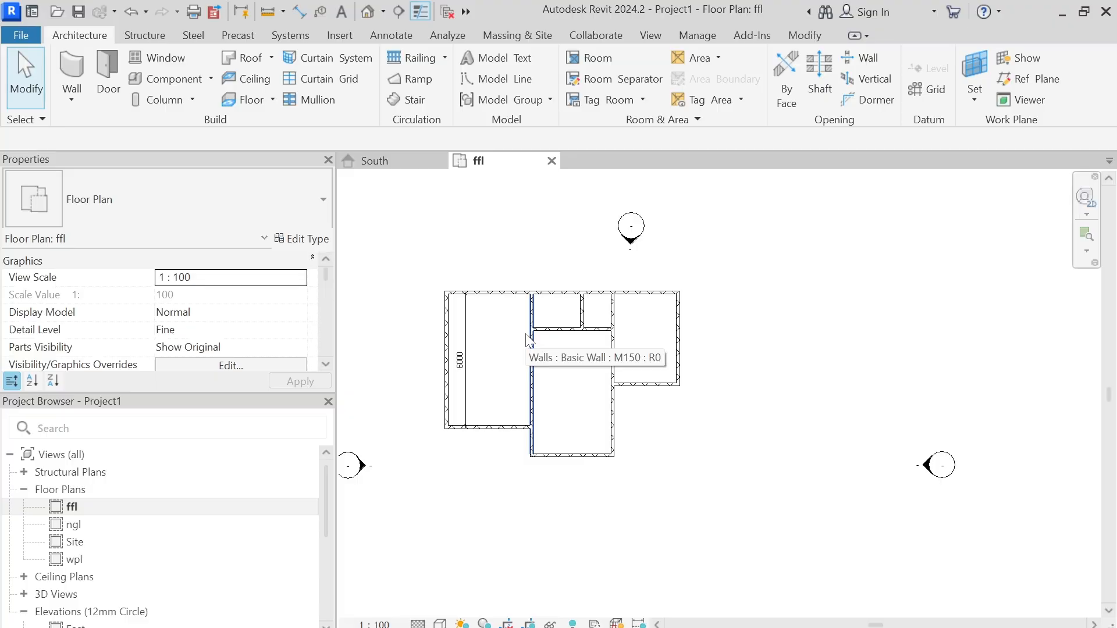
Draw M150 walls about 2300 mm right from the middle room's left wall and up to the partition, enclosing a small room
{"action": "key", "text": "w"}
{"action": "key", "text": "a"}
{"action": "scroll", "coordinate": [526, 333], "scroll_direction": "up", "scroll_amount": 3}
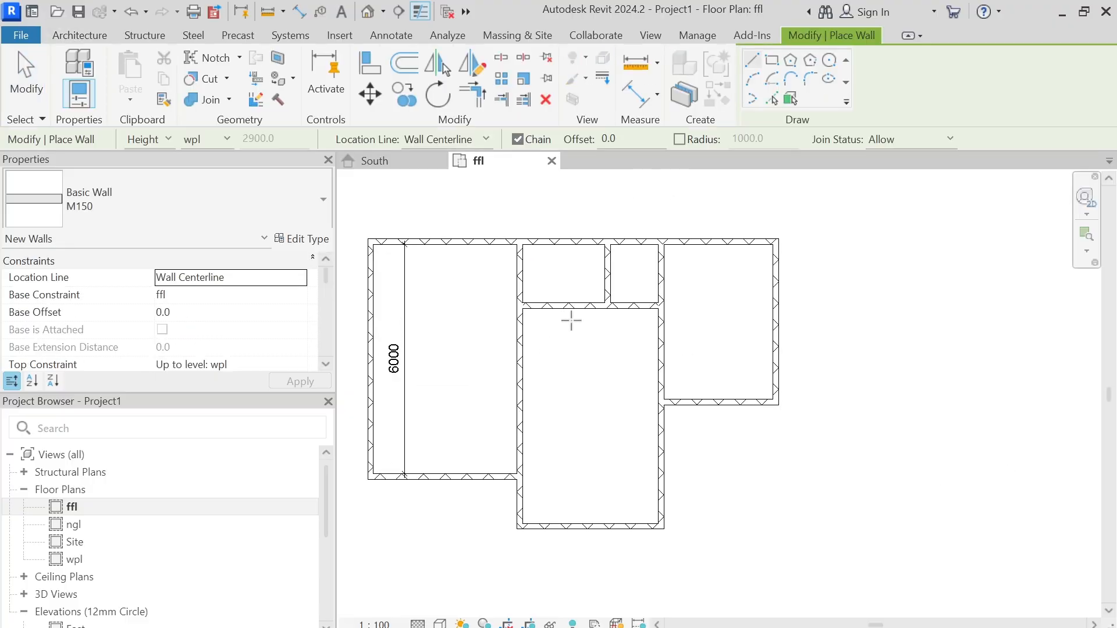
{"action": "left_click", "coordinate": [519, 400]}
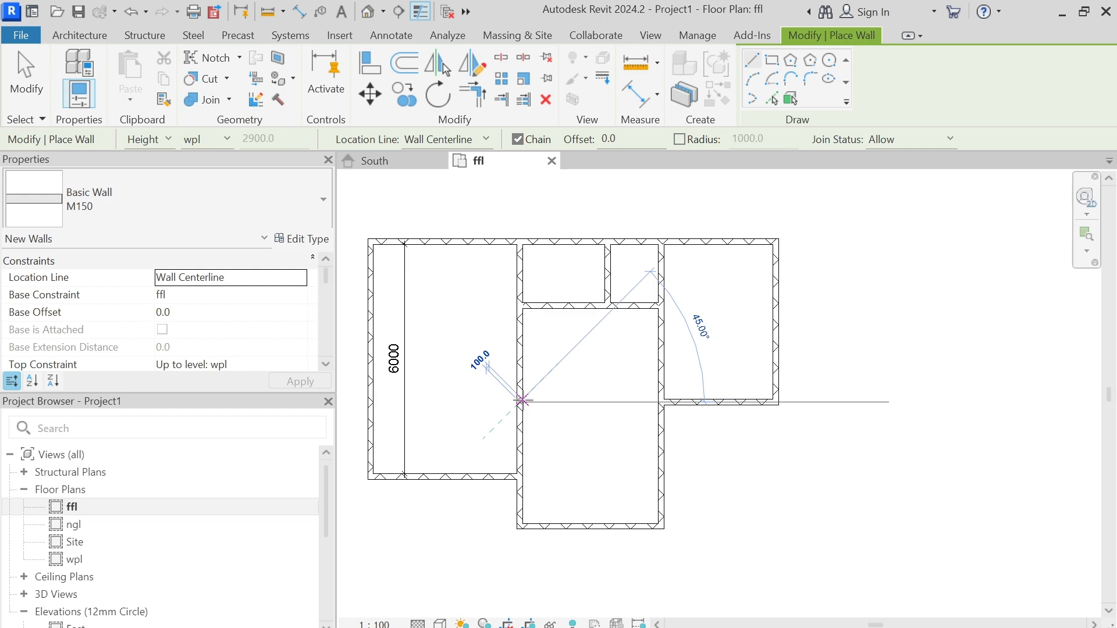
{"action": "left_click", "coordinate": [607, 402]}
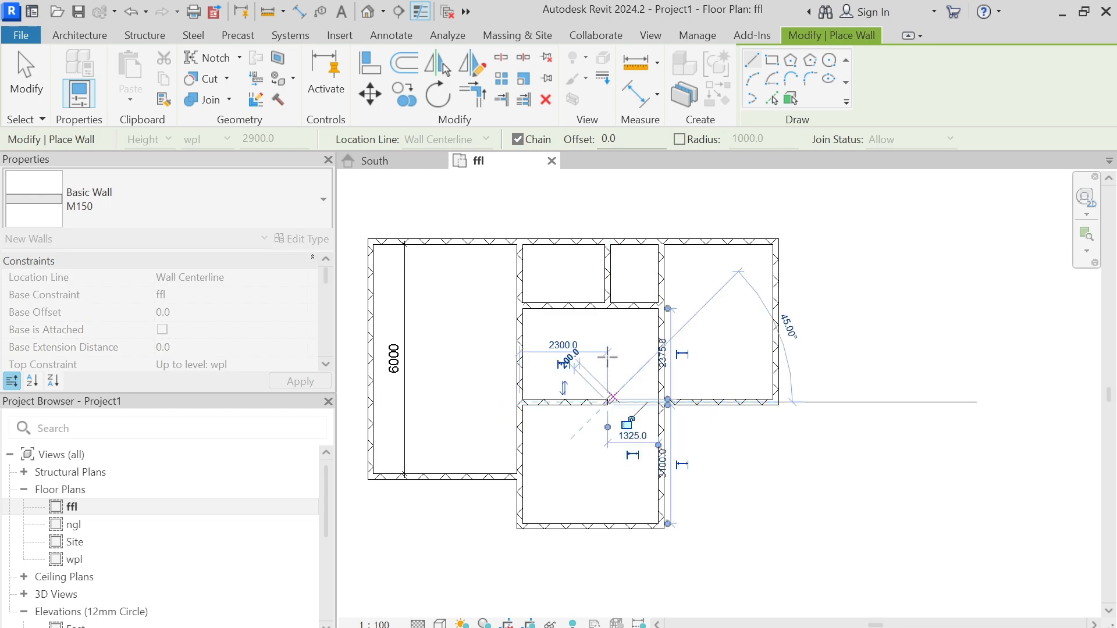
{"action": "left_click", "coordinate": [607, 305]}
{"action": "key", "text": "Escape"}
{"action": "key", "text": "Escape"}
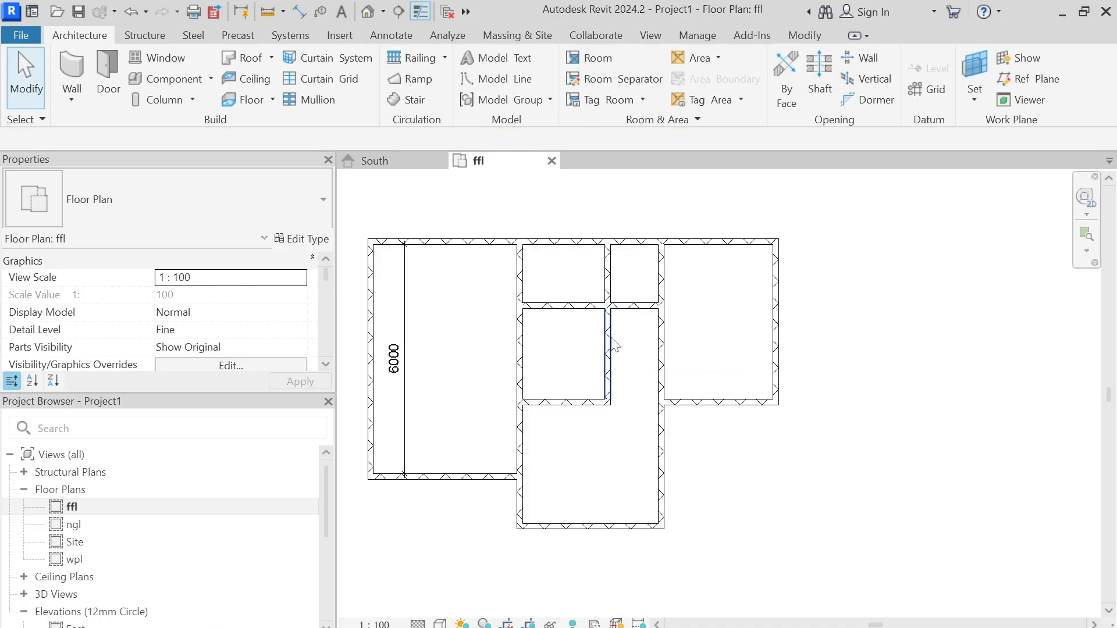
Delete the height dimension inside the left room
{"action": "scroll", "coordinate": [609, 384], "scroll_direction": "down", "scroll_amount": 2}
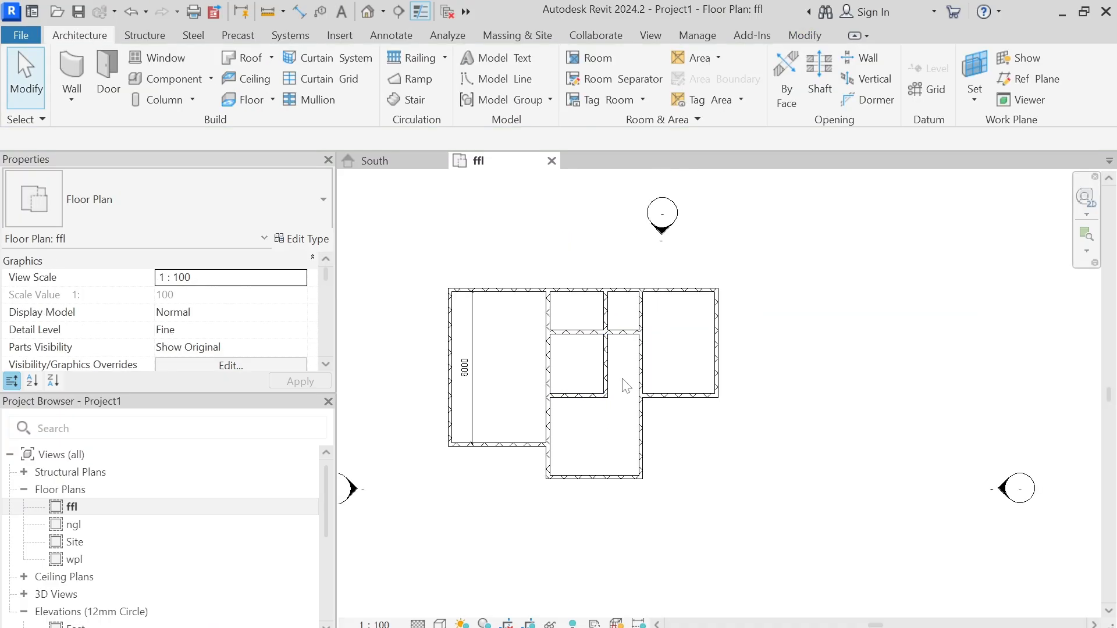
{"action": "left_click", "coordinate": [473, 358]}
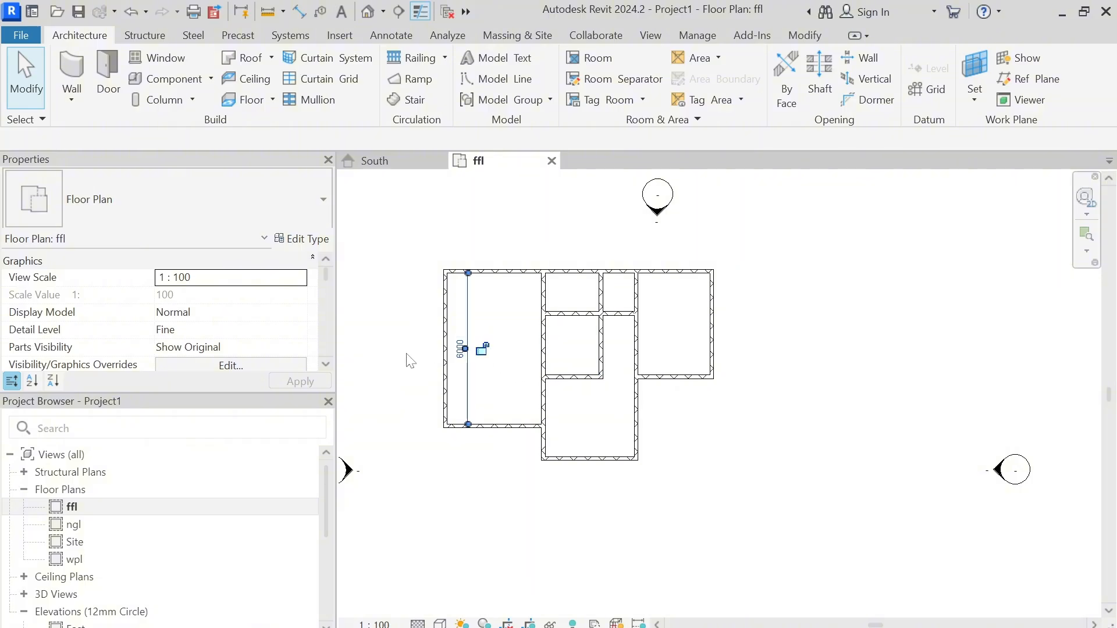
{"action": "key", "text": "Delete"}
{"action": "scroll", "coordinate": [419, 361], "scroll_direction": "down", "scroll_amount": 3}
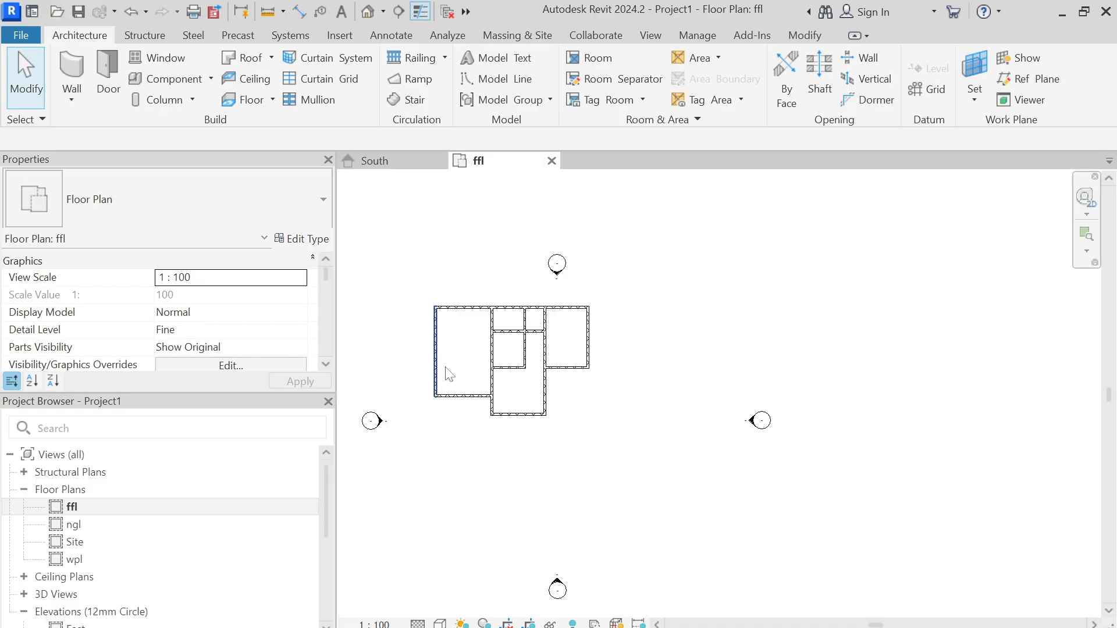
Select all the walls of the plan and move them together to the middle of the four elevation markers
{"action": "middle_click_drag", "start_coordinate": [478, 368], "coordinate": [490, 364]}
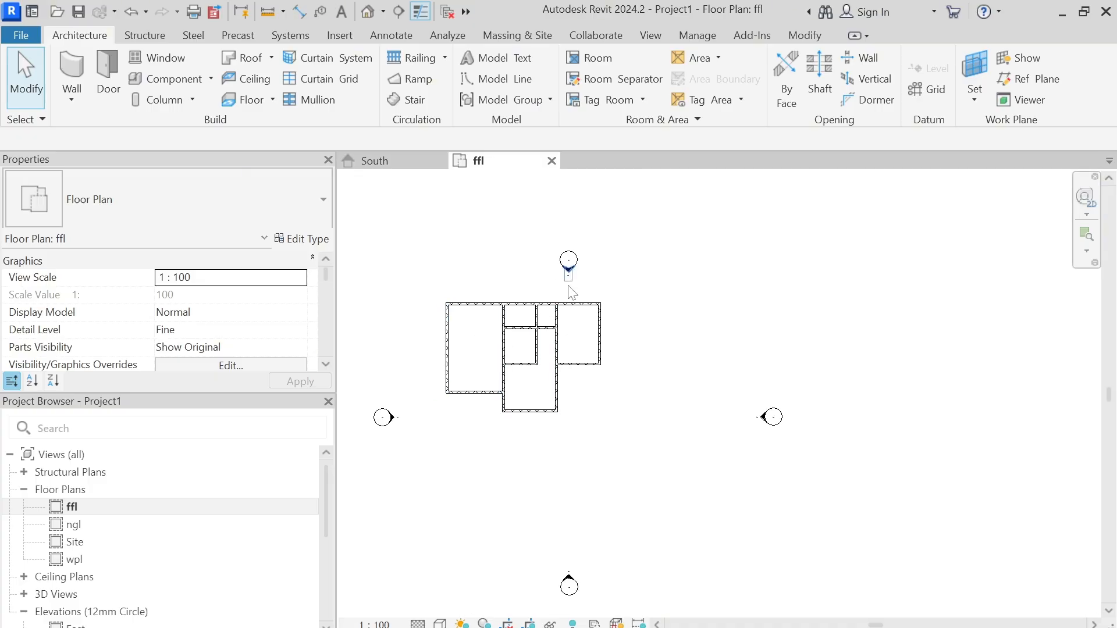
{"action": "left_click", "coordinate": [569, 266]}
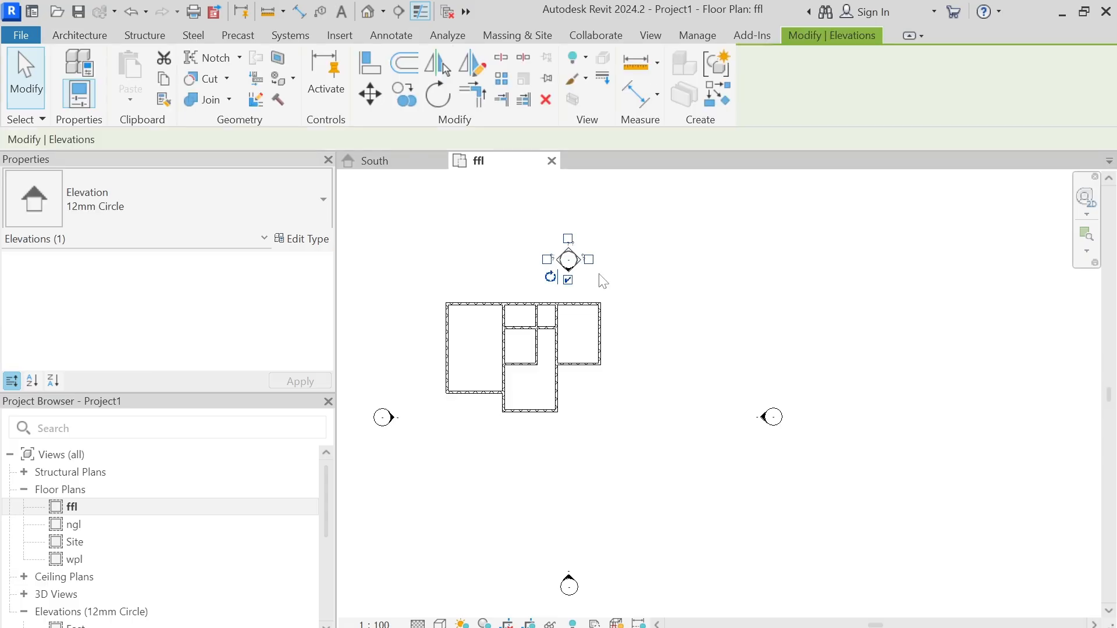
{"action": "left_click", "coordinate": [604, 279]}
{"action": "left_click_drag", "start_coordinate": [432, 290], "coordinate": [659, 451]}
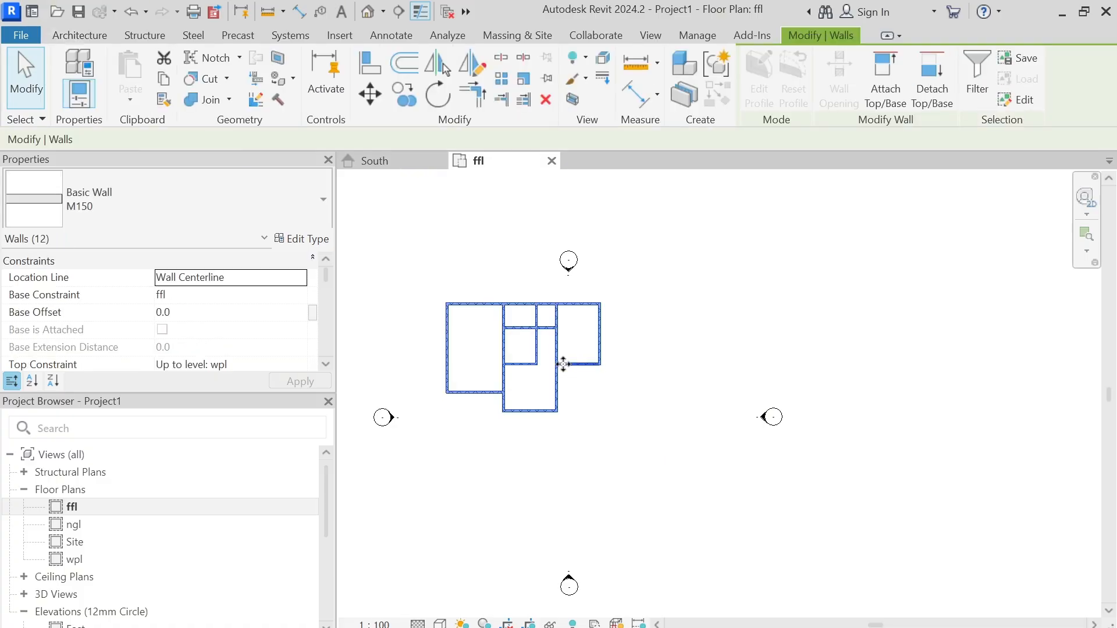
{"action": "left_click_drag", "start_coordinate": [568, 380], "coordinate": [612, 426]}
{"action": "left_click", "coordinate": [662, 356]}
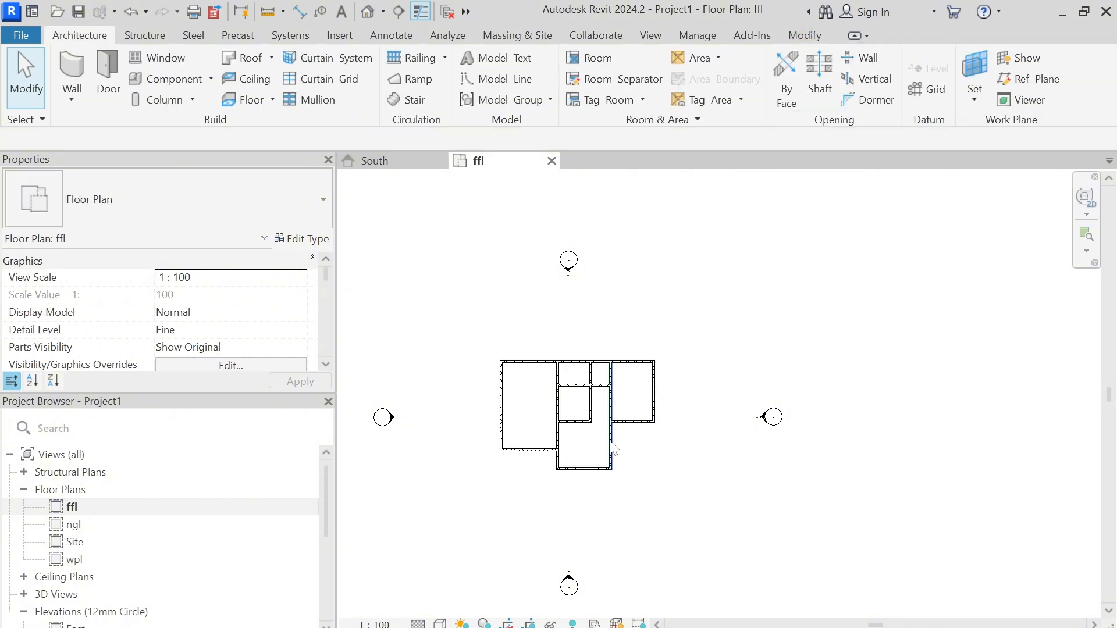
{"action": "middle_click_drag", "start_coordinate": [614, 441], "coordinate": [611, 417]}
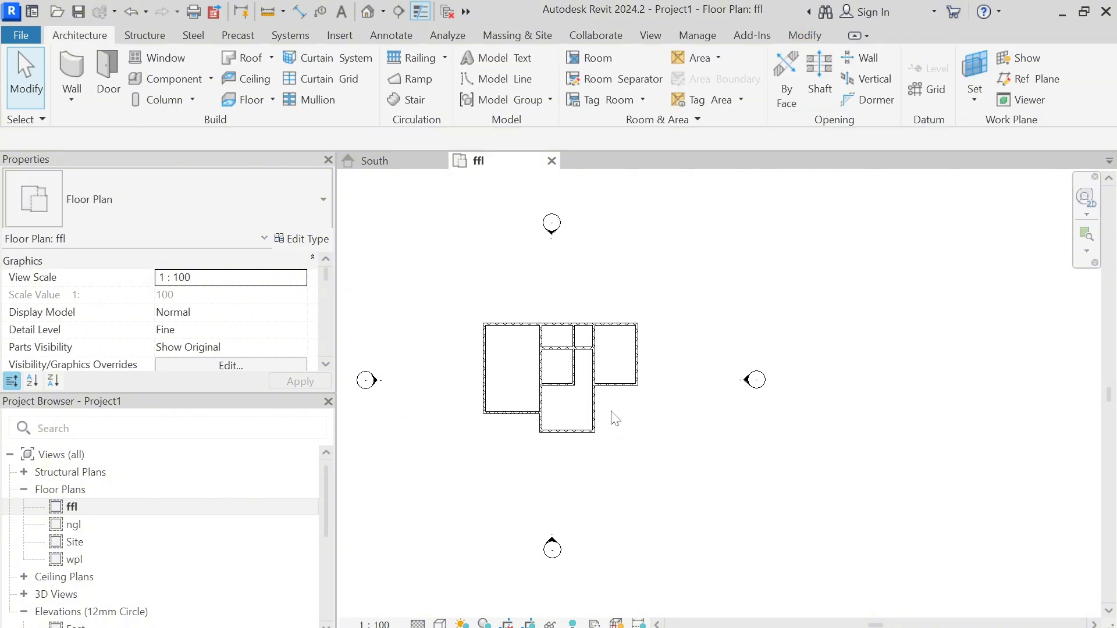
Examine the walls in the default 3D view from the back and front, and return to the ffl floor plan
{"action": "scroll", "coordinate": [614, 415], "scroll_direction": "up", "scroll_amount": 2}
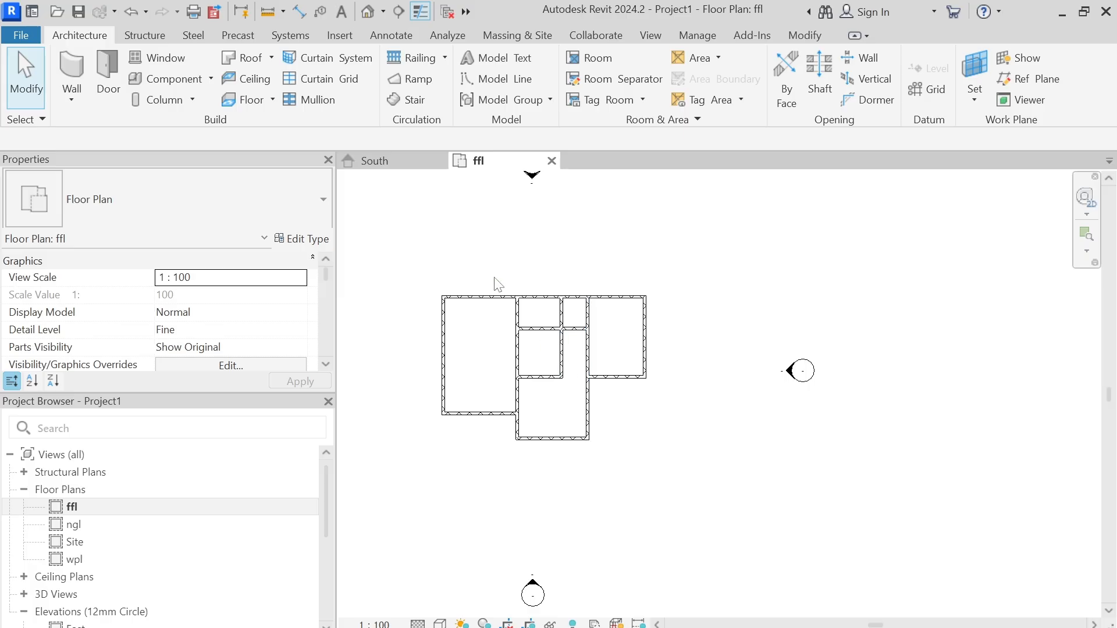
{"action": "left_click", "coordinate": [370, 12]}
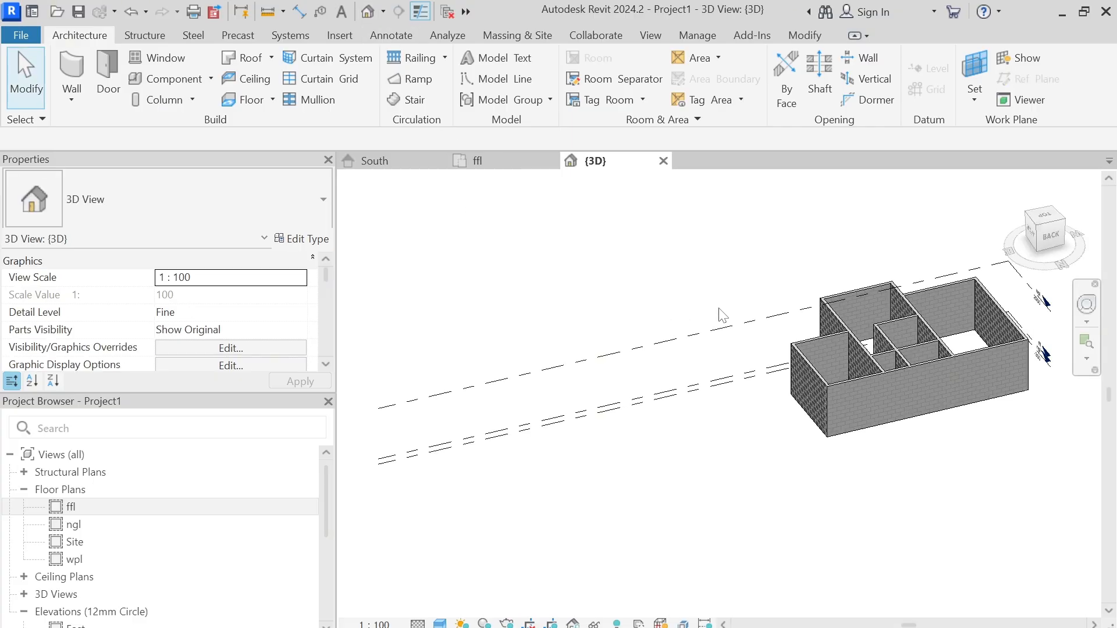
{"action": "middle_click_drag", "start_coordinate": [723, 317], "coordinate": [613, 333]}
{"action": "left_click", "coordinate": [1046, 228]}
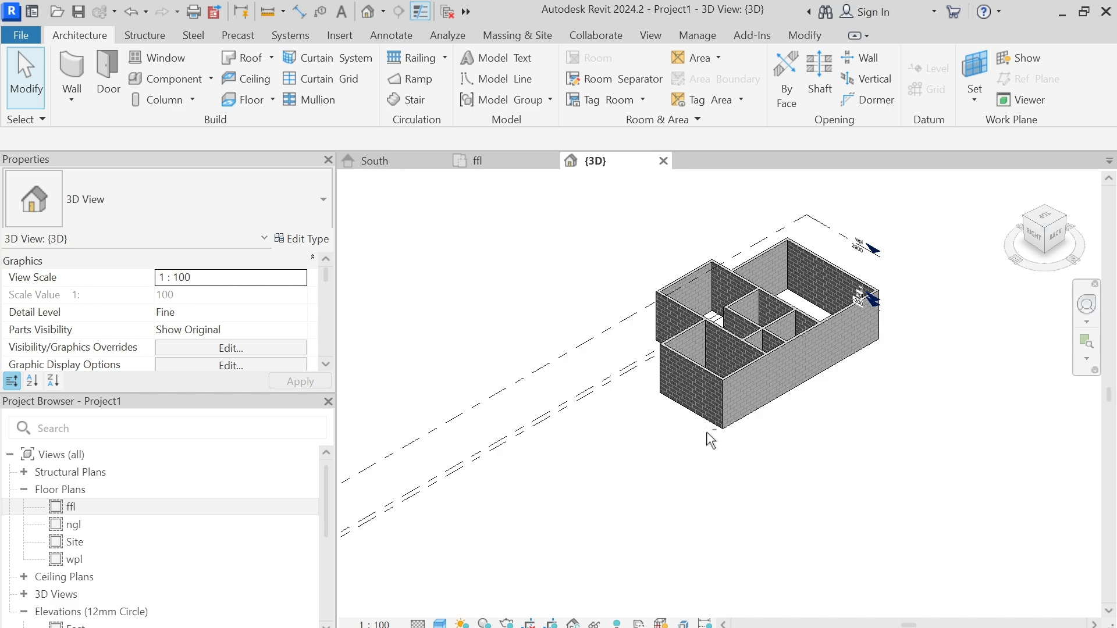
{"action": "middle_click_drag", "start_coordinate": [679, 438], "coordinate": [656, 456], "text": "shift"}
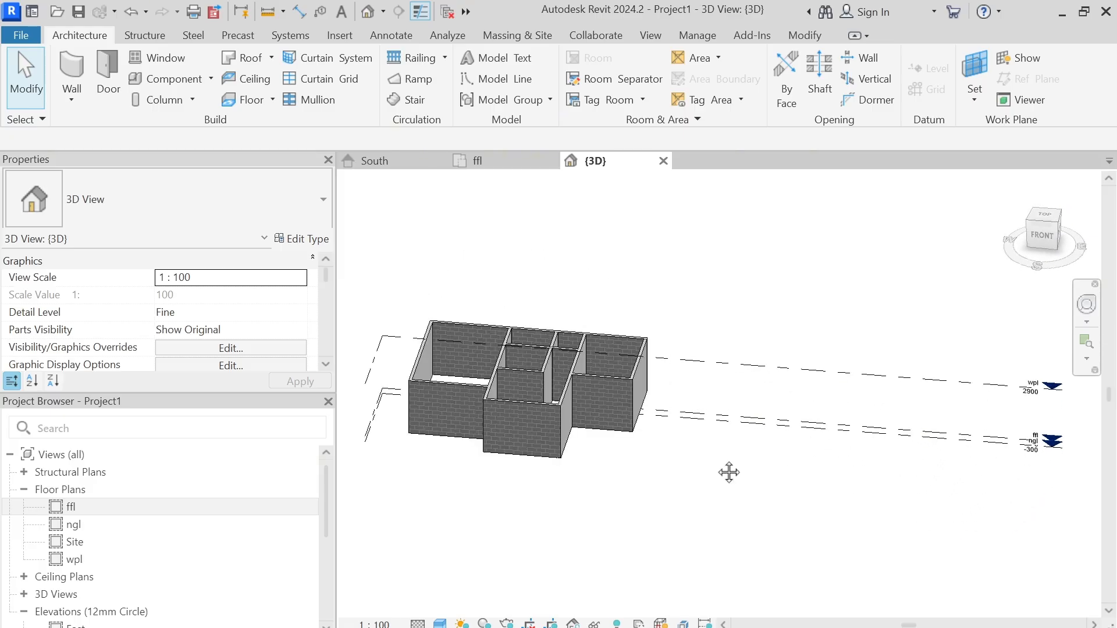
{"action": "middle_click_drag", "start_coordinate": [727, 471], "coordinate": [700, 471], "text": "shift"}
{"action": "scroll", "coordinate": [661, 465], "scroll_direction": "up", "scroll_amount": 5}
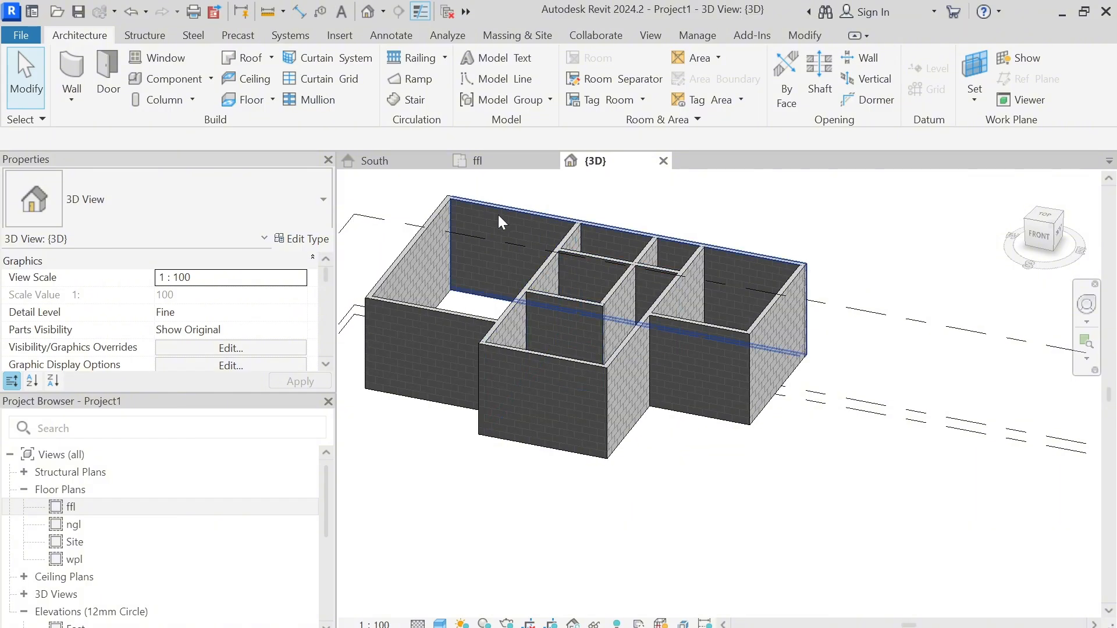
{"action": "left_click", "coordinate": [477, 162]}
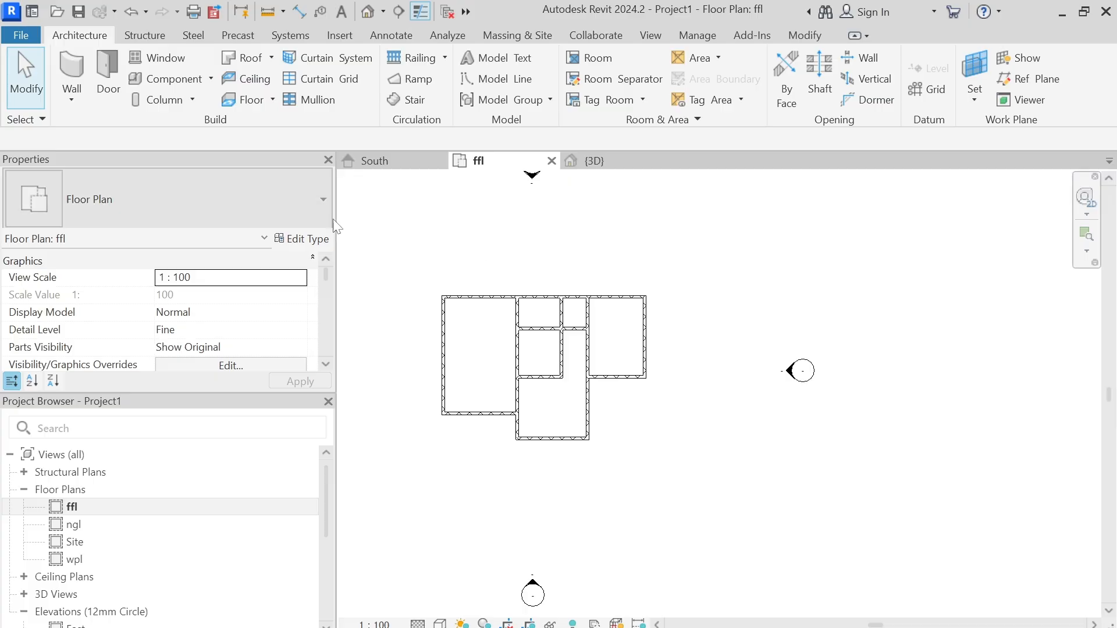
Start a structural foundation slab and check the structural layer's thickness in the Standard type's assembly
{"action": "left_click", "coordinate": [149, 34]}
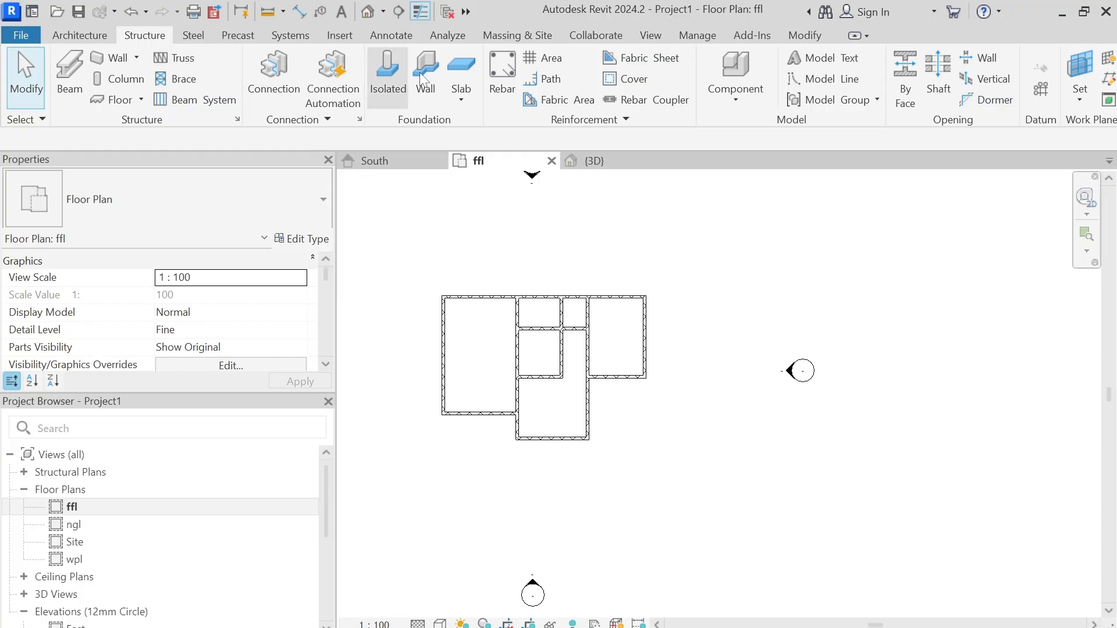
{"action": "left_click", "coordinate": [456, 64]}
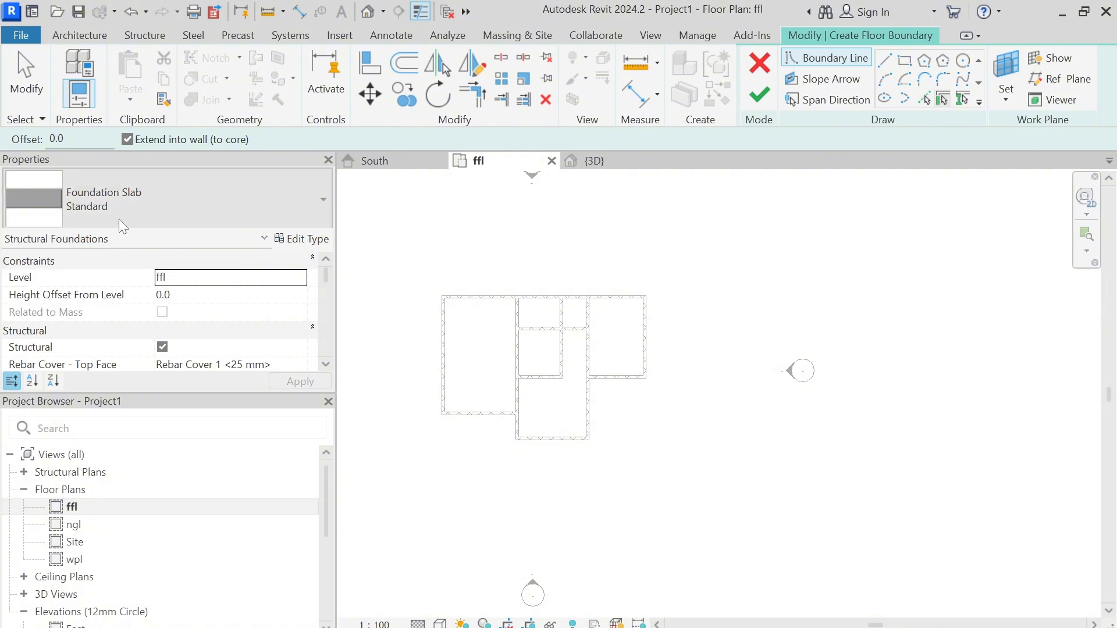
{"action": "left_click", "coordinate": [300, 239]}
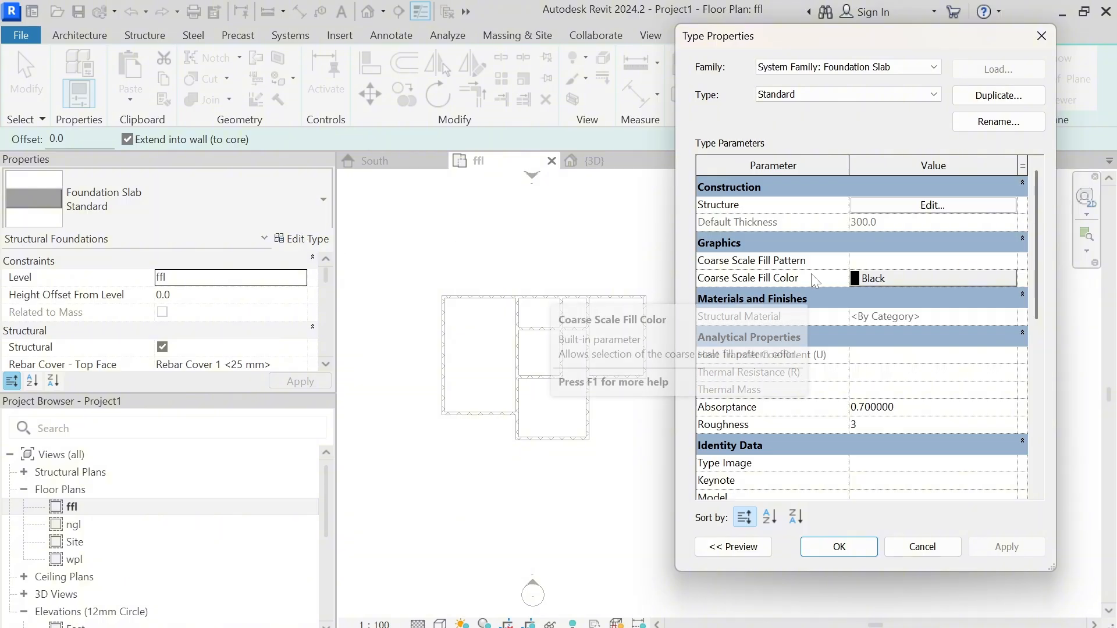
{"action": "left_click", "coordinate": [922, 204]}
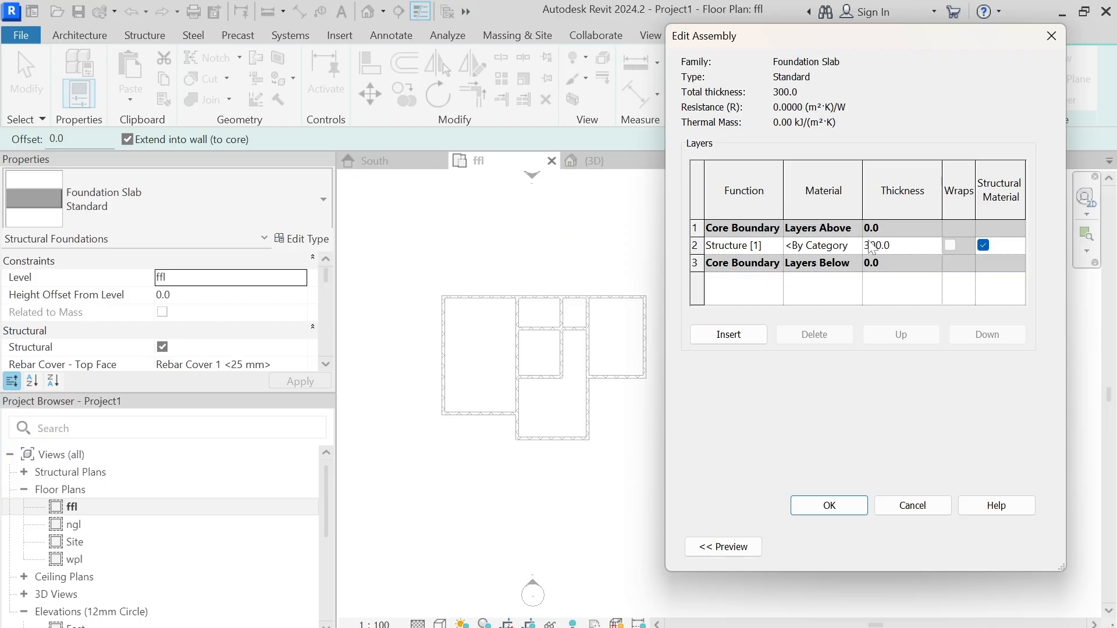
{"action": "left_click", "coordinate": [870, 246]}
{"action": "left_click", "coordinate": [836, 506]}
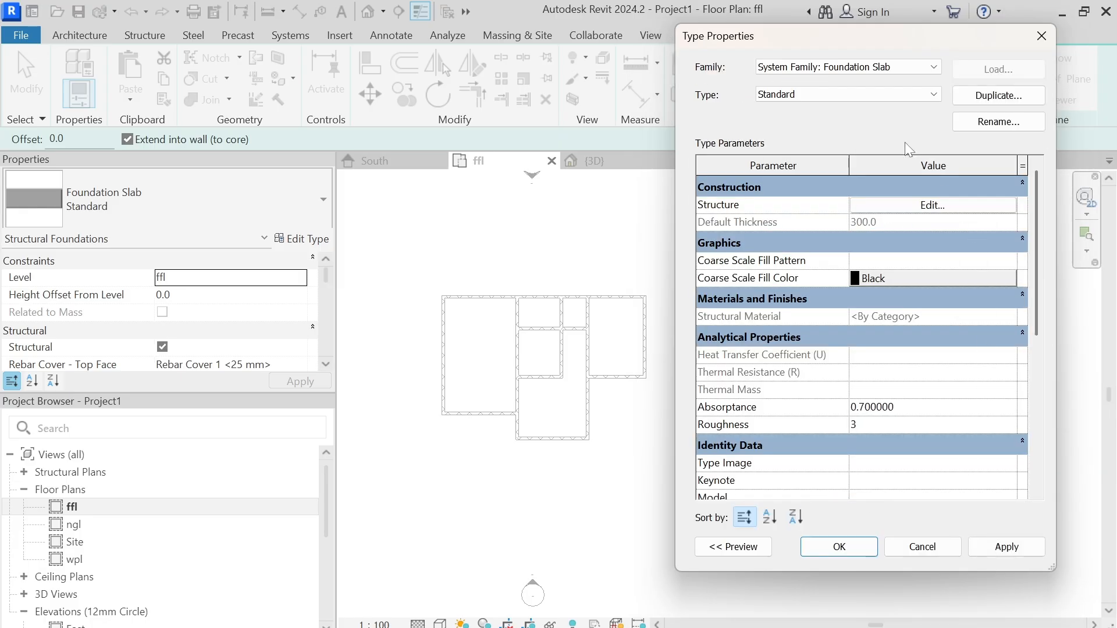
Rename the Standard foundation slab type as 300mm thick slab and apply it
{"action": "left_click", "coordinate": [987, 124]}
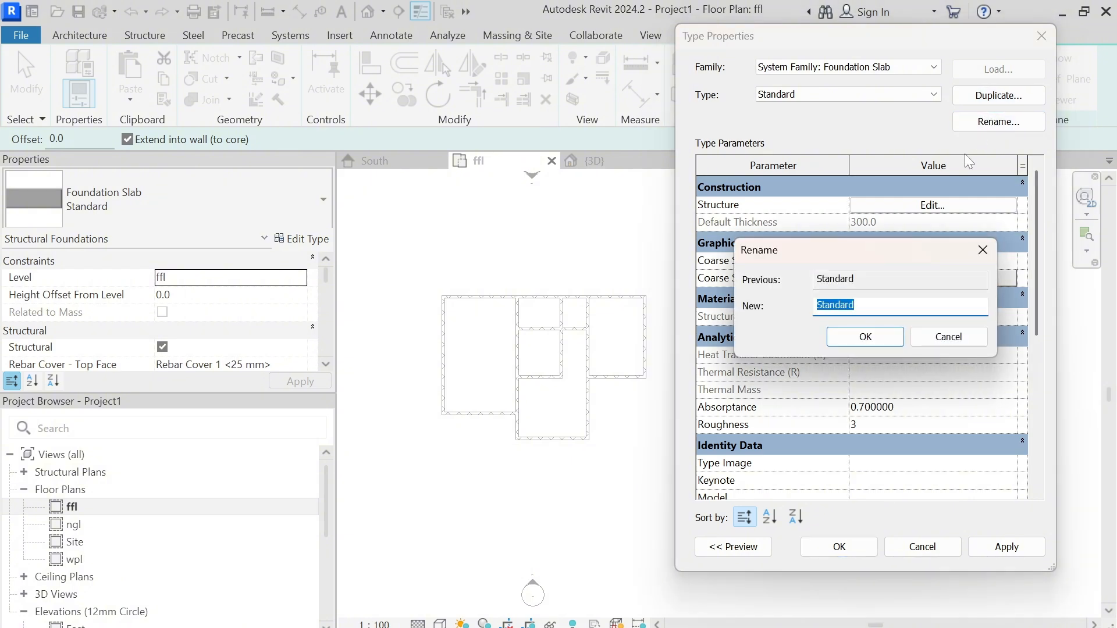
{"action": "type", "text": "300mm thick slab"}
{"action": "key", "text": "Return"}
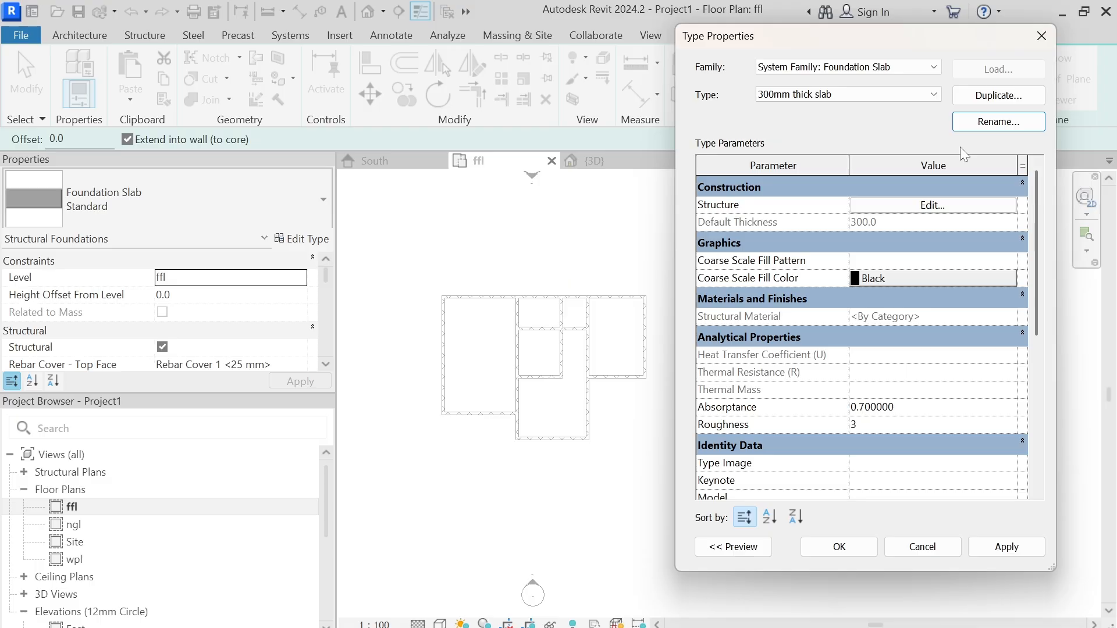
{"action": "left_click", "coordinate": [1004, 547]}
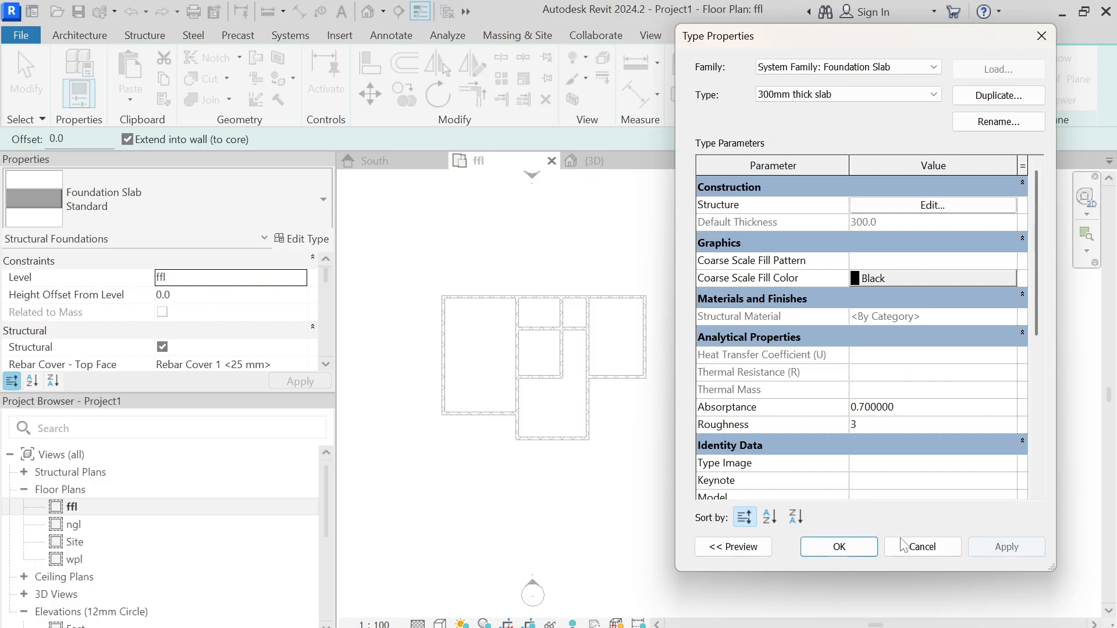
{"action": "left_click", "coordinate": [840, 547]}
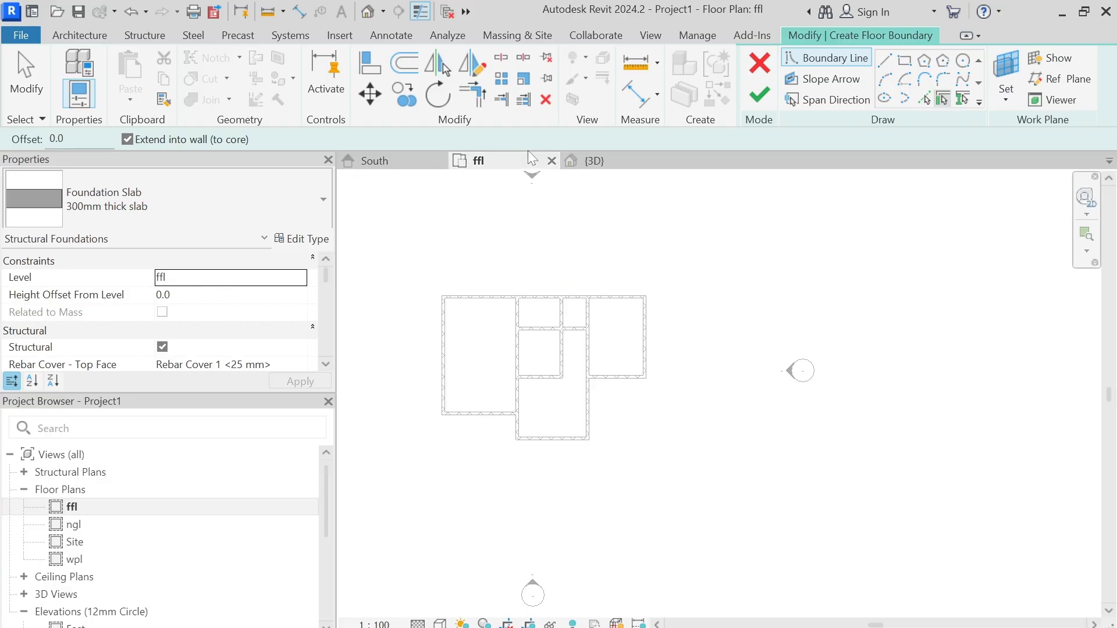
Sketch the slab boundary with Pick Lines along the outer wall faces around the middle and right rooms, excluding the large left room
{"action": "left_click", "coordinate": [923, 97]}
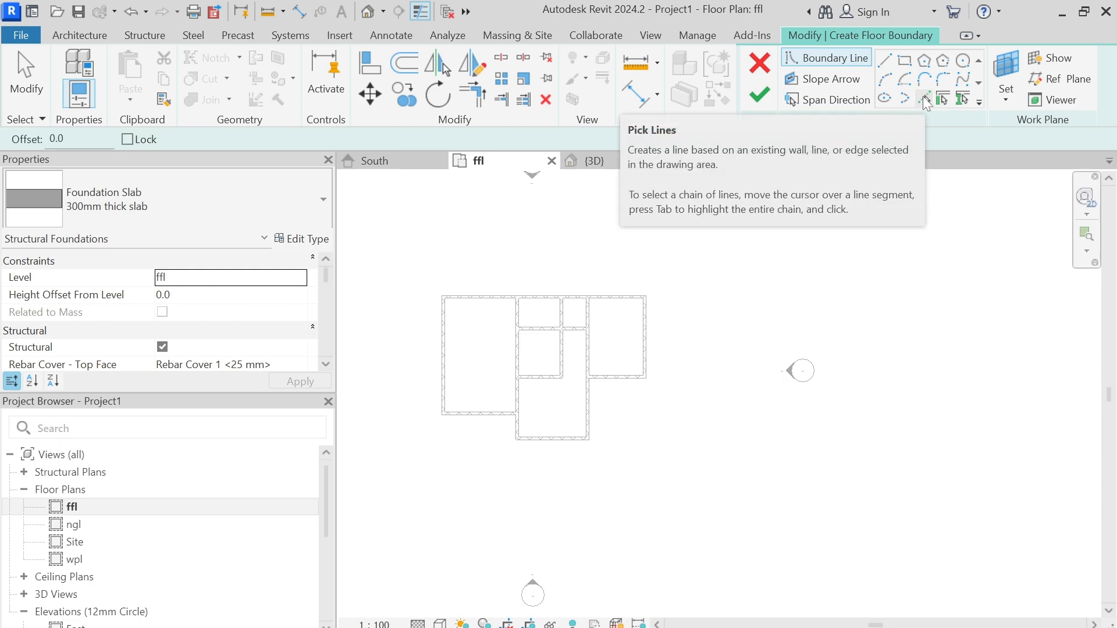
{"action": "scroll", "coordinate": [562, 322], "scroll_direction": "up", "scroll_amount": 2}
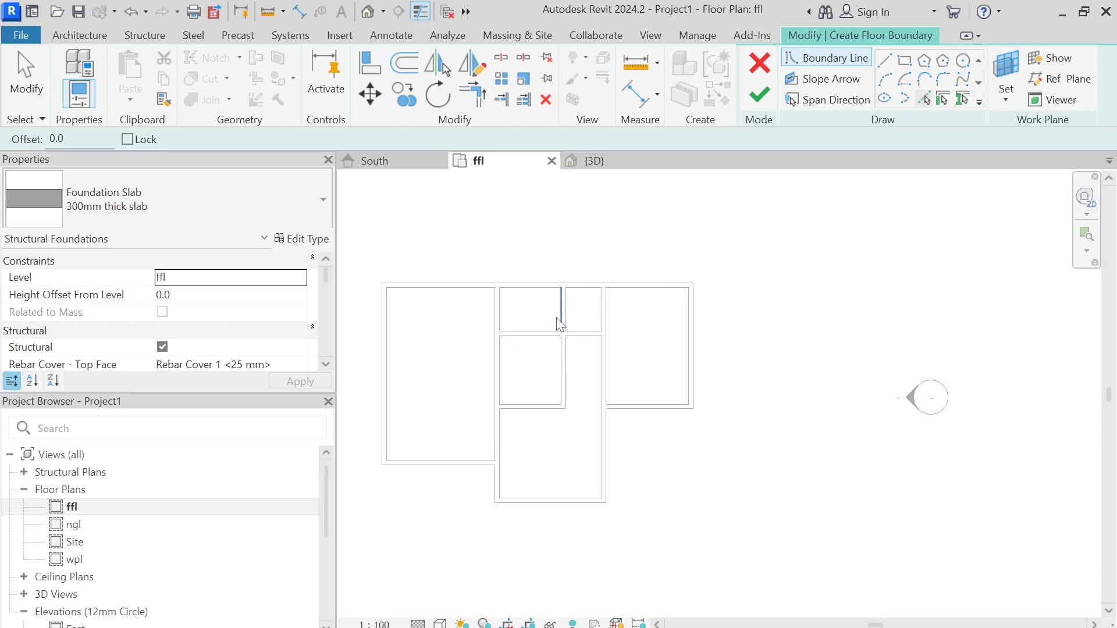
{"action": "scroll", "coordinate": [561, 291], "scroll_direction": "up", "scroll_amount": 3}
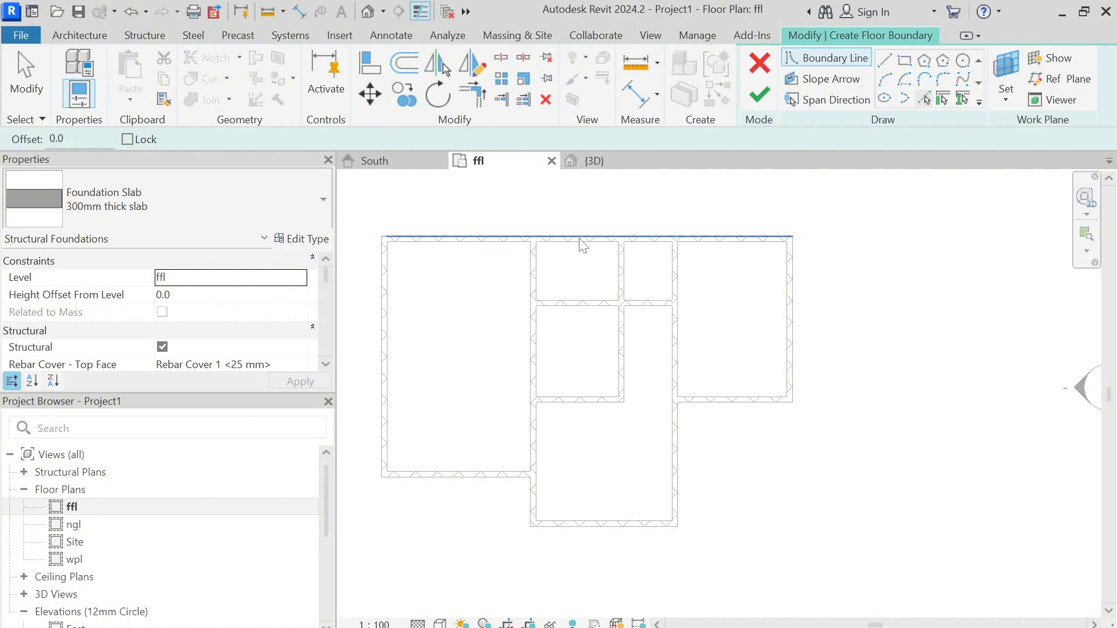
{"action": "left_click", "coordinate": [574, 242]}
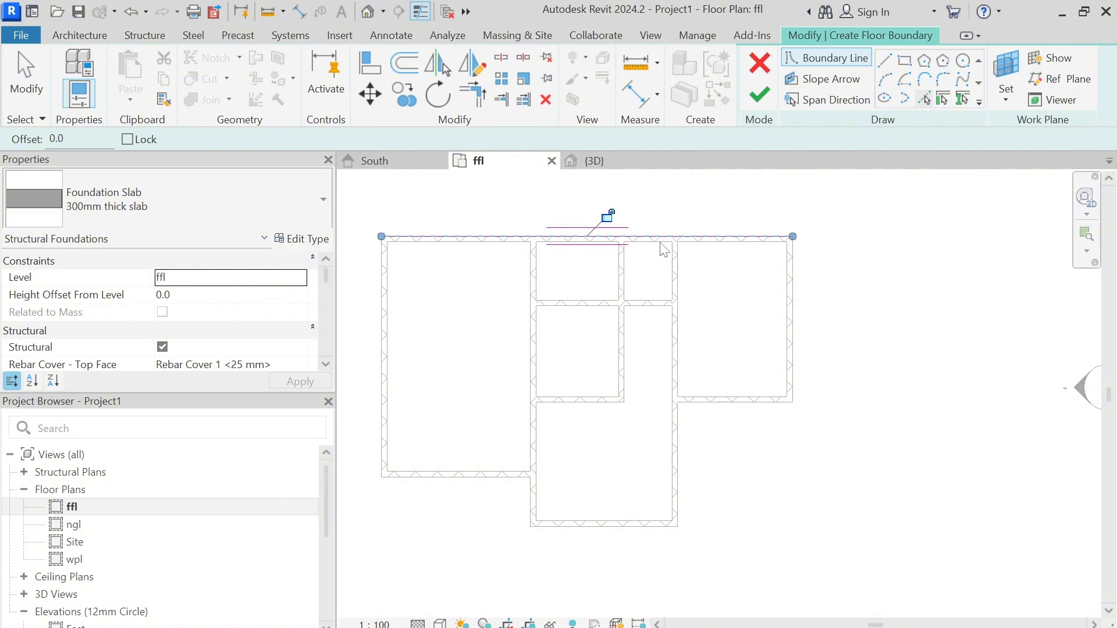
{"action": "left_click", "coordinate": [804, 316]}
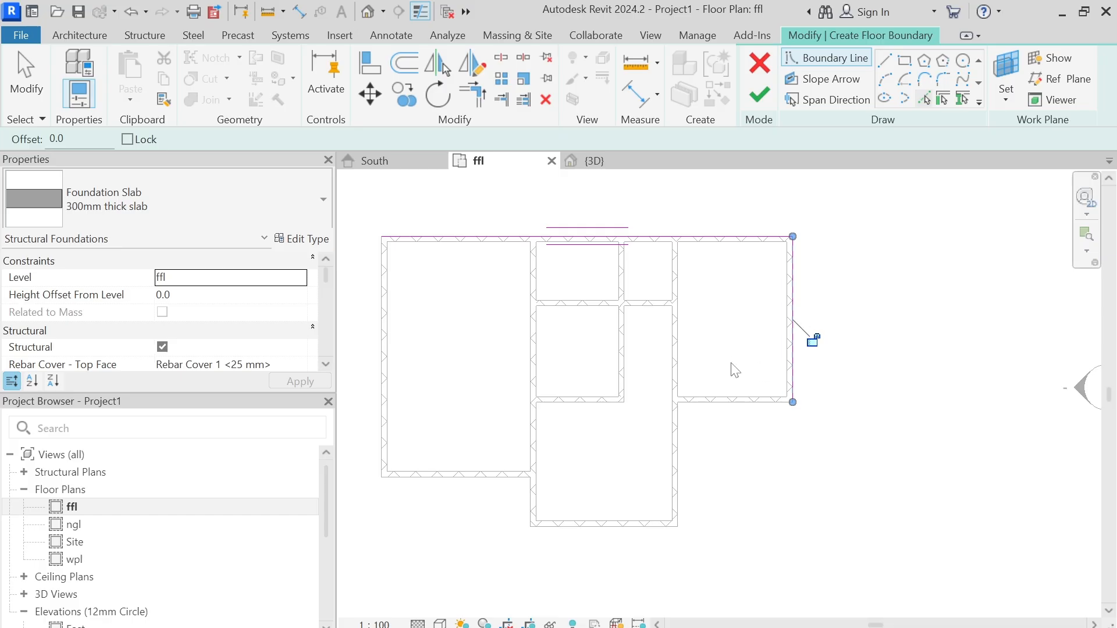
{"action": "left_click", "coordinate": [730, 408]}
{"action": "left_click", "coordinate": [685, 449]}
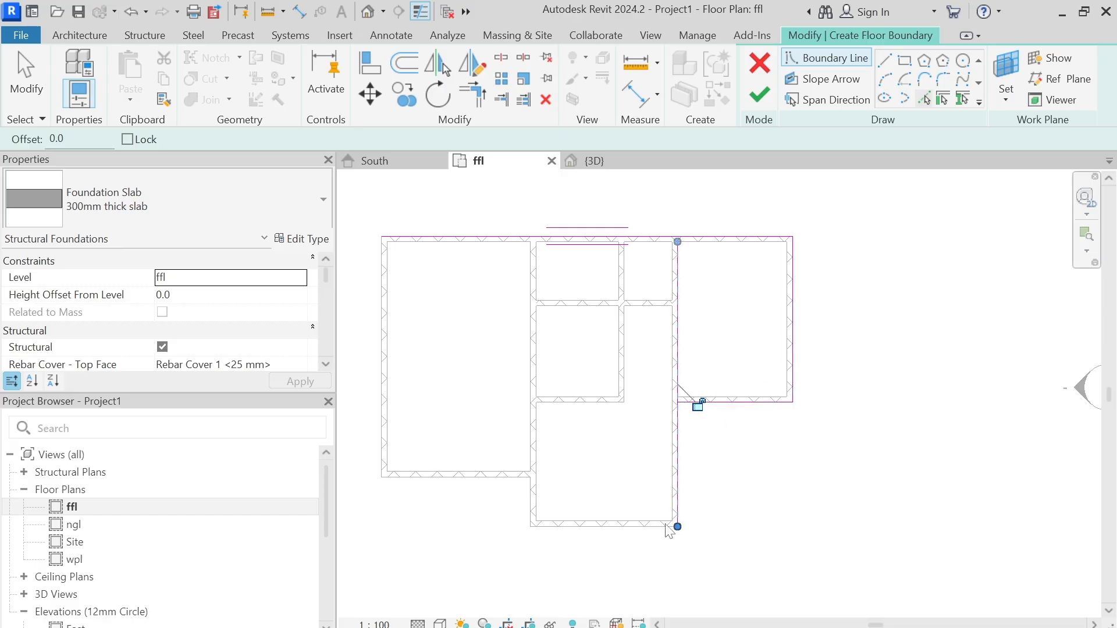
{"action": "left_click", "coordinate": [625, 530]}
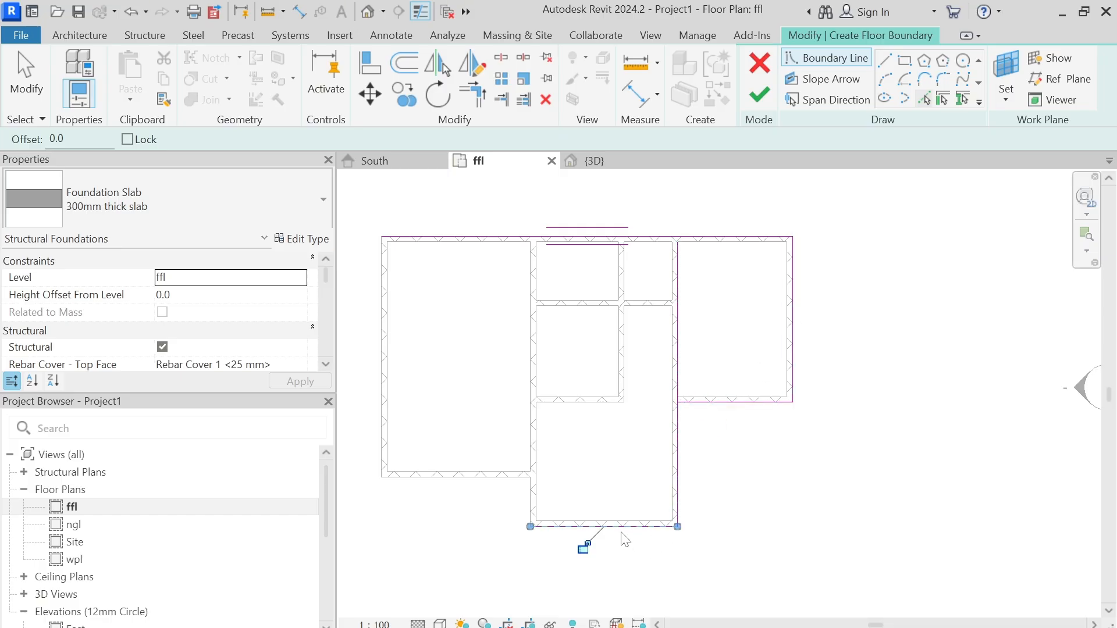
{"action": "left_click", "coordinate": [534, 507]}
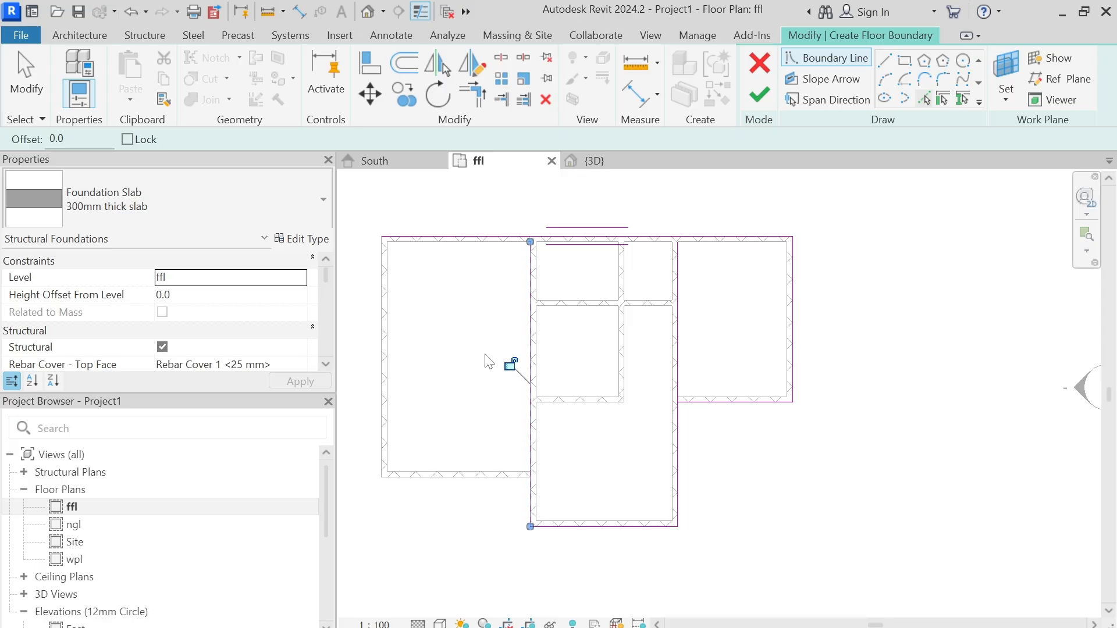
{"action": "left_click", "coordinate": [496, 406]}
{"action": "key", "text": "Escape"}
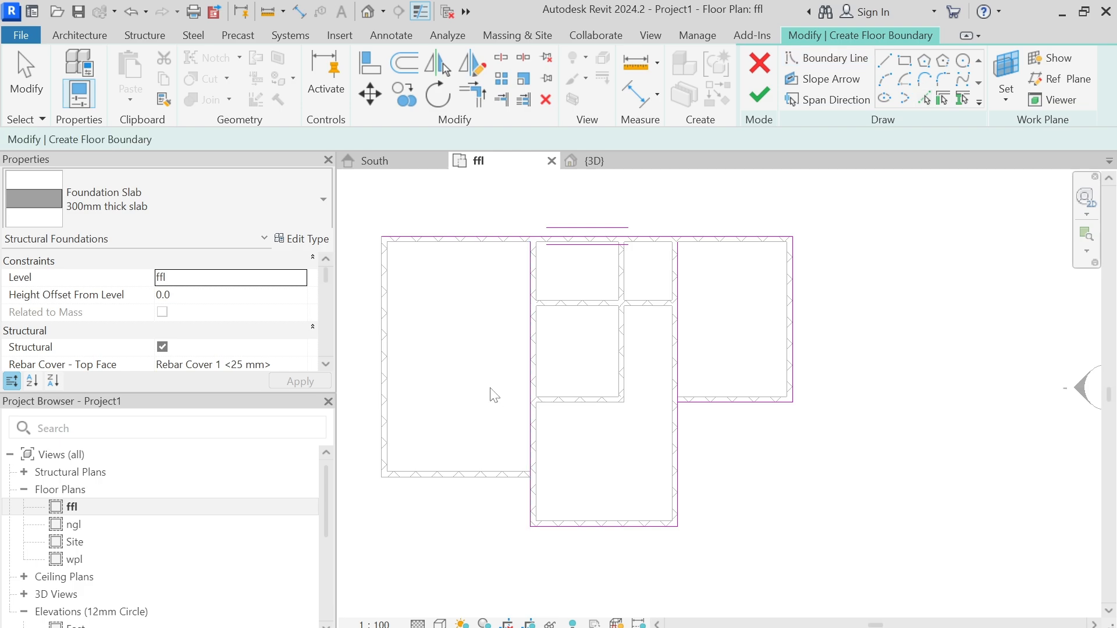
Try stretching the slab sketch's upper and left boundary lines to meet at the middle section's upper-left corner, and undo these changes
{"action": "scroll", "coordinate": [572, 278], "scroll_direction": "up", "scroll_amount": 3}
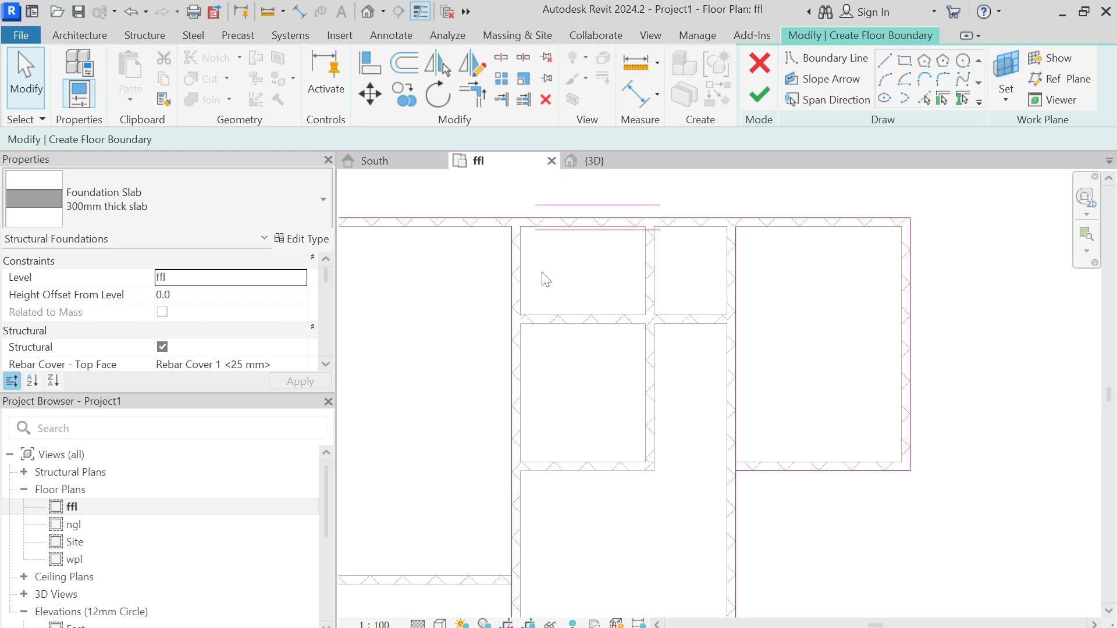
{"action": "left_click", "coordinate": [549, 282]}
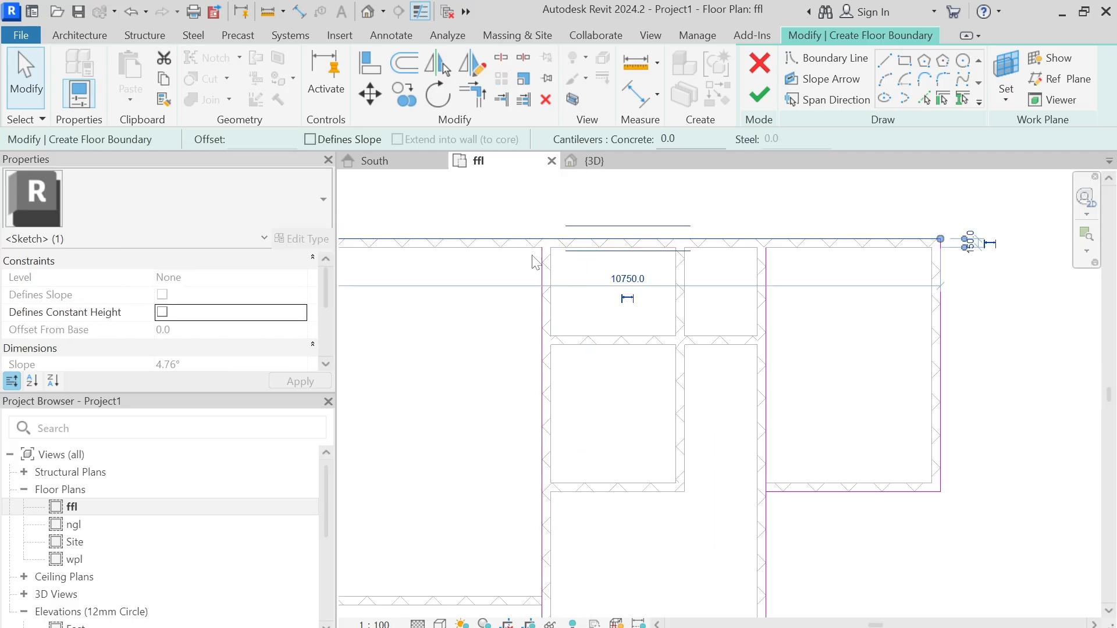
{"action": "left_click", "coordinate": [531, 248]}
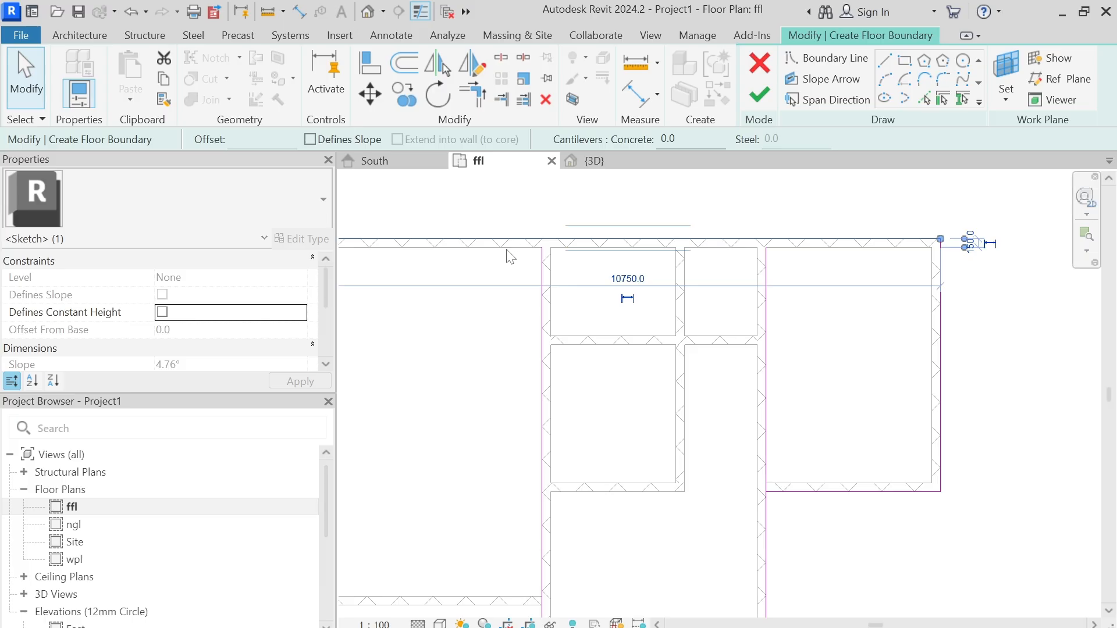
{"action": "left_click", "coordinate": [542, 262]}
{"action": "left_click_drag", "start_coordinate": [545, 261], "coordinate": [541, 239]}
{"action": "scroll", "coordinate": [541, 242], "scroll_direction": "down", "scroll_amount": 3}
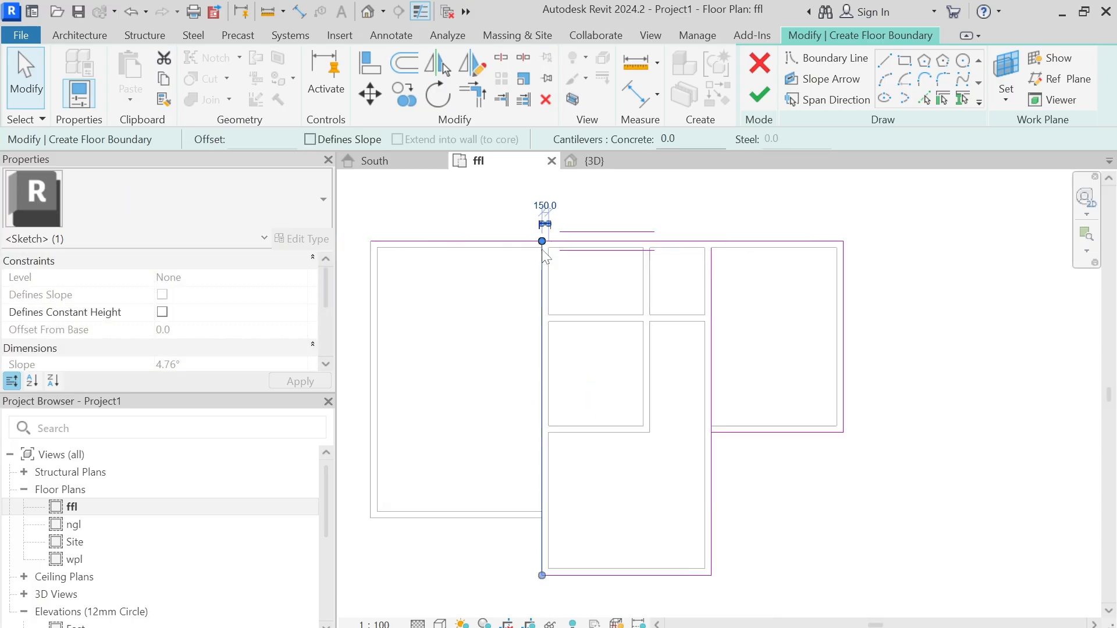
{"action": "left_click", "coordinate": [450, 243]}
{"action": "left_click_drag", "start_coordinate": [412, 242], "coordinate": [542, 242]}
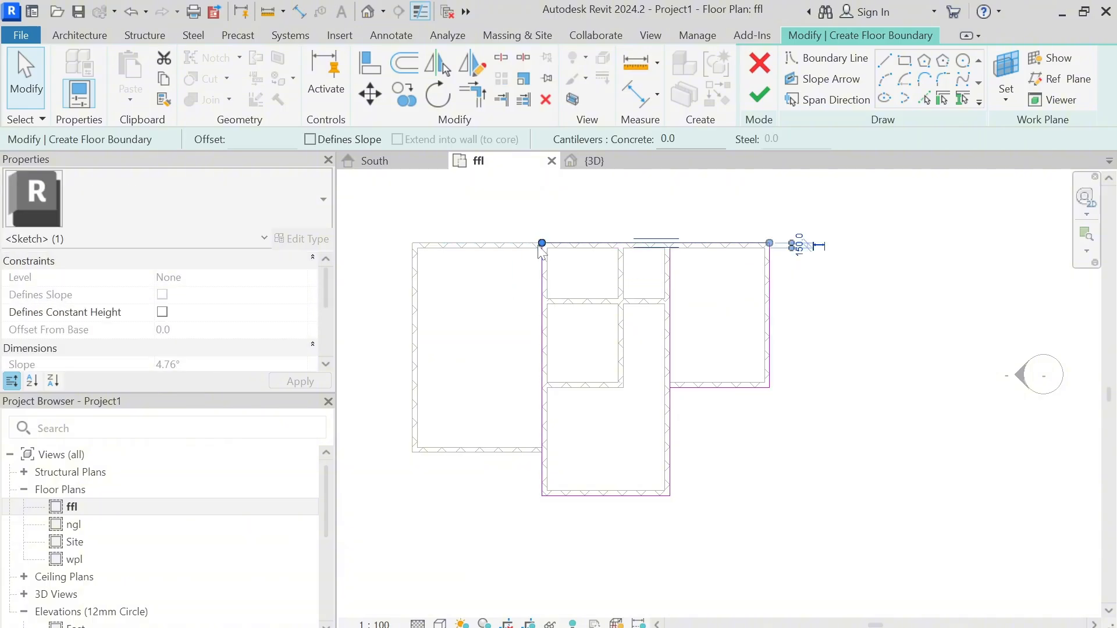
{"action": "key", "text": "Escape"}
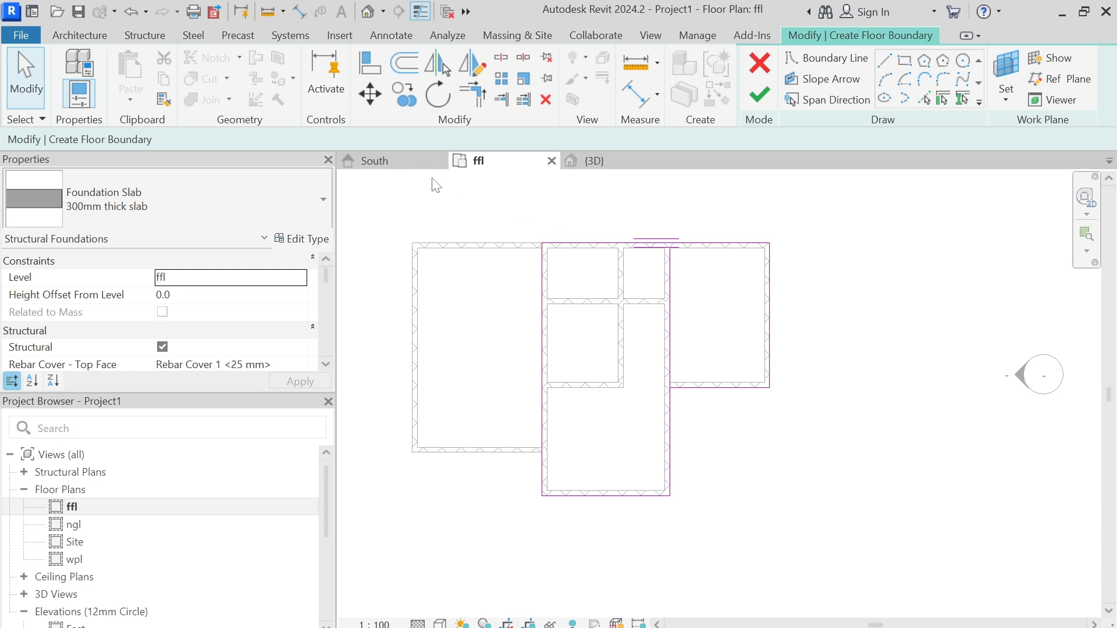
{"action": "left_click", "coordinate": [127, 11]}
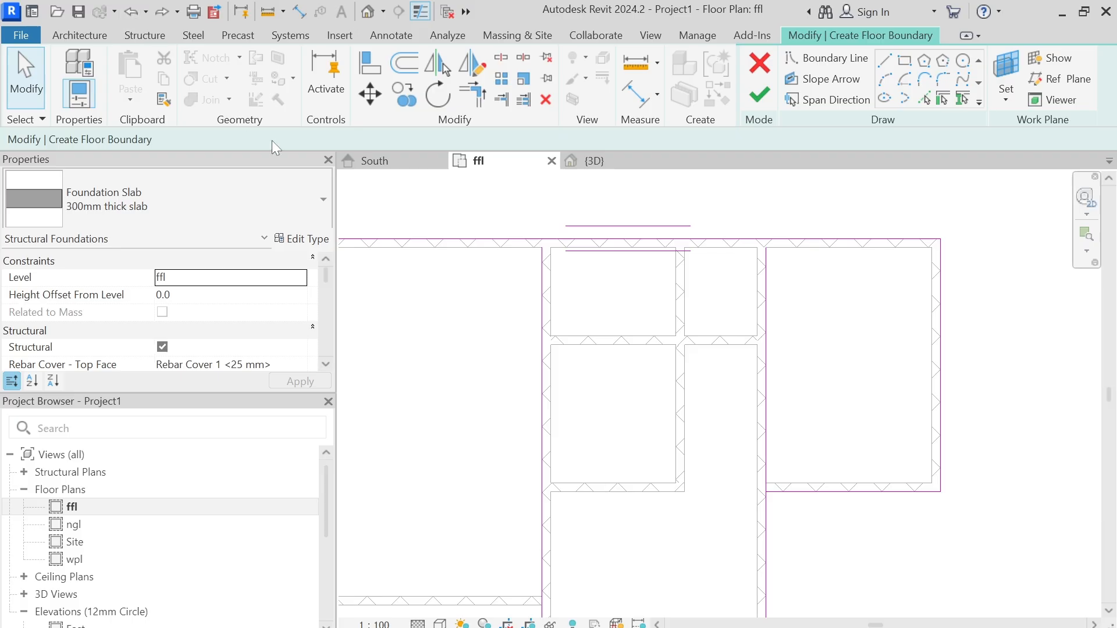
Trim the boundary lines to corners at the middle section's upper-left and where its right edge meets the right room's lower edge
{"action": "scroll", "coordinate": [487, 226], "scroll_direction": "down", "scroll_amount": 1}
{"action": "scroll", "coordinate": [573, 251], "scroll_direction": "down", "scroll_amount": 1}
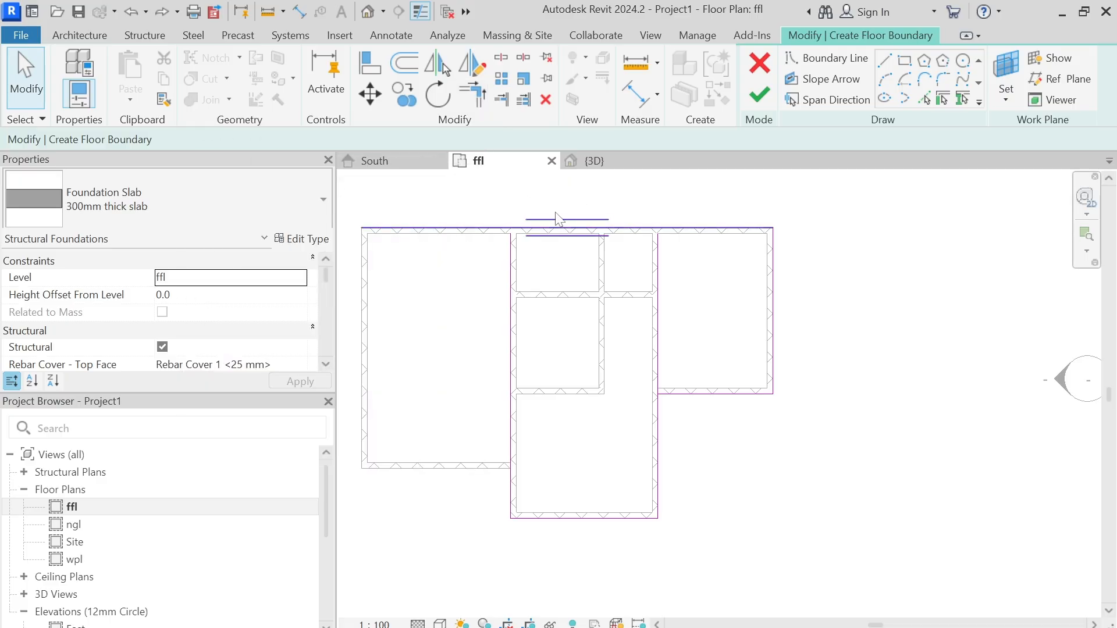
{"action": "left_click", "coordinate": [478, 106]}
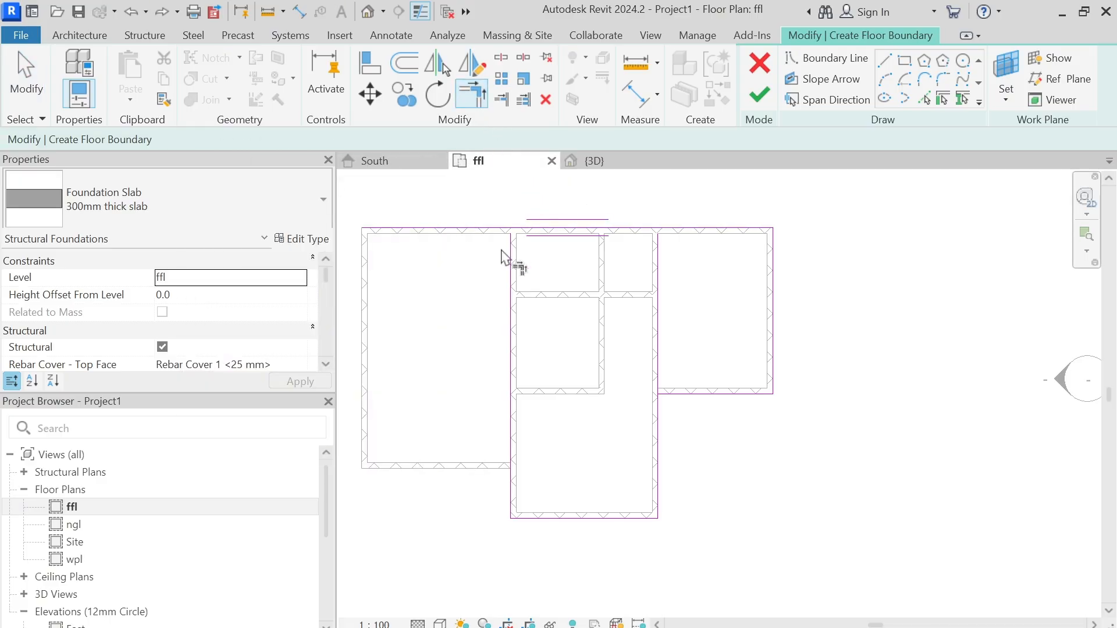
{"action": "left_click", "coordinate": [508, 329]}
{"action": "left_click", "coordinate": [602, 232]}
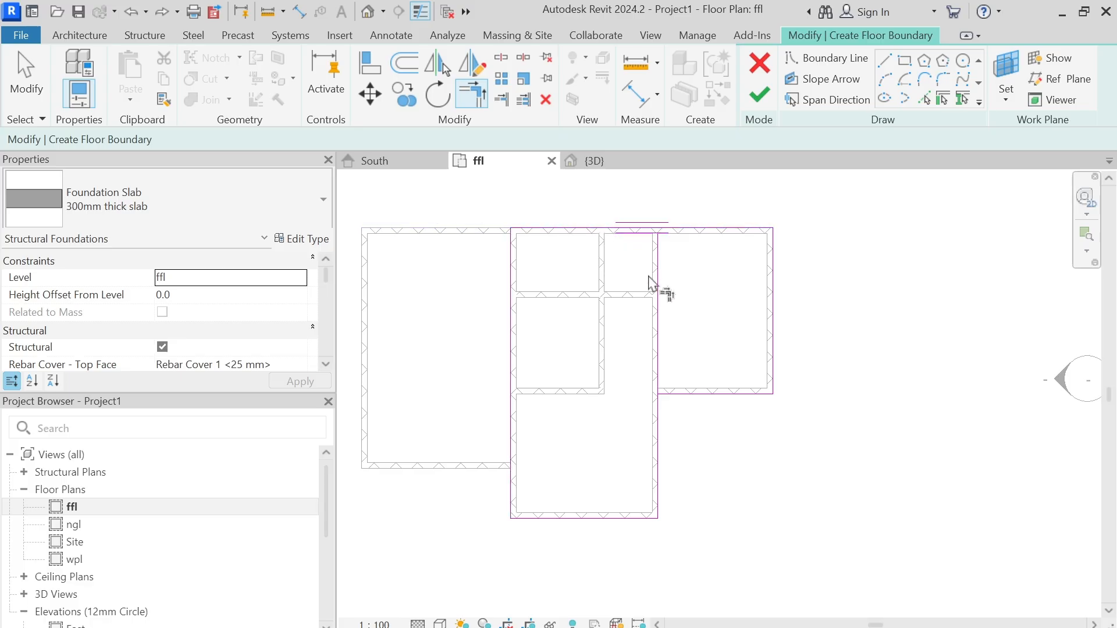
{"action": "left_click", "coordinate": [657, 490]}
{"action": "left_click", "coordinate": [753, 395]}
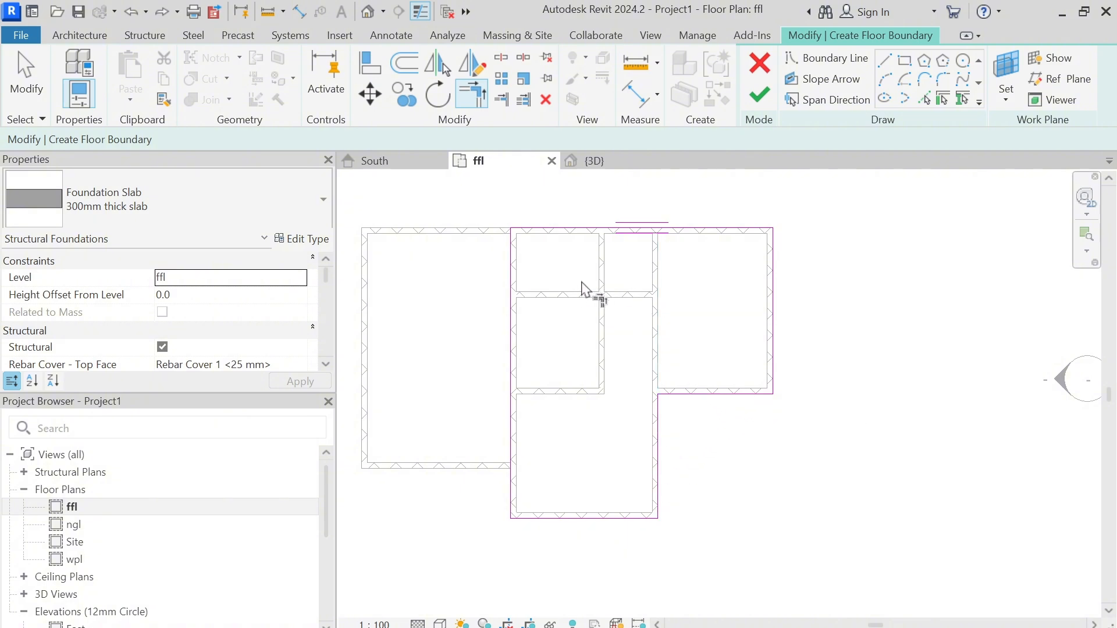
{"action": "key", "text": "Escape"}
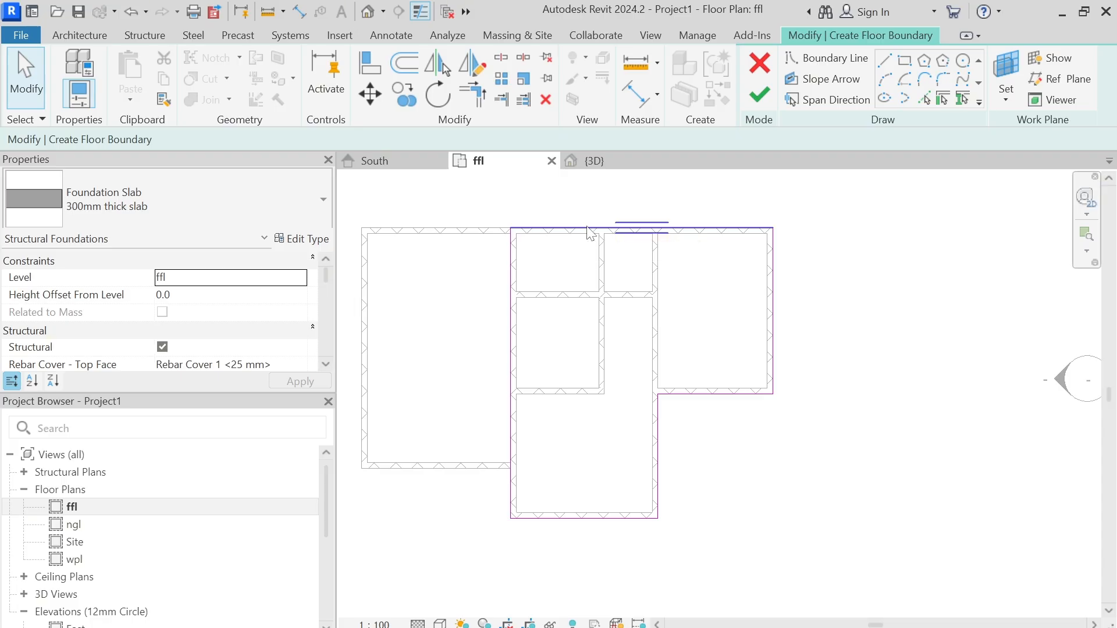
Check the slab boundary as one connected chain and finish the foundation slab sketch
{"action": "key", "text": "Tab"}
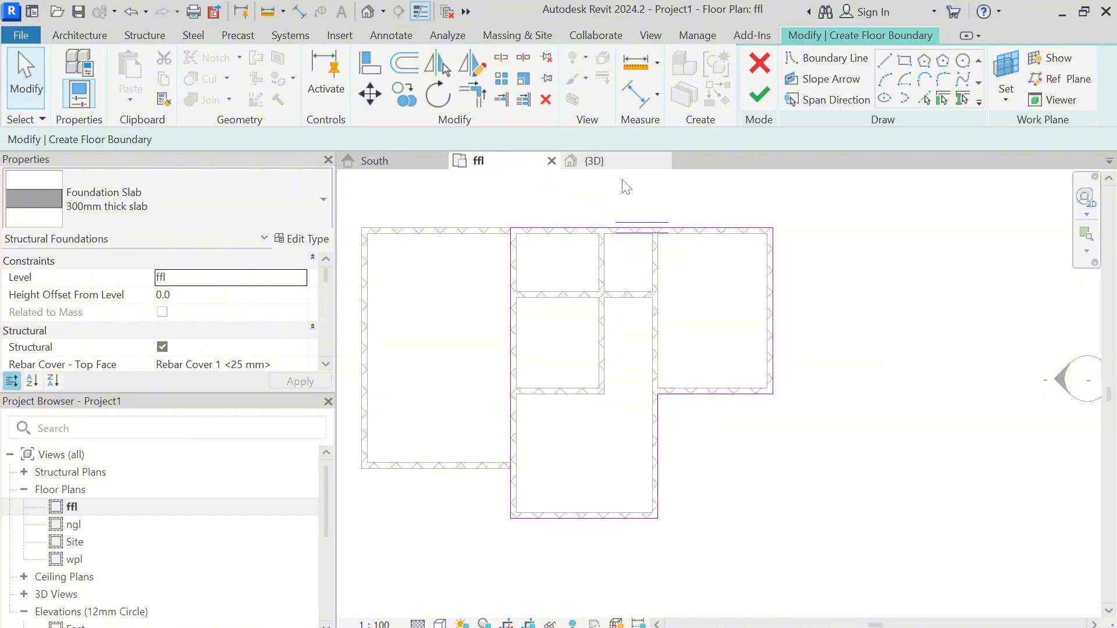
{"action": "key", "text": "Tab"}
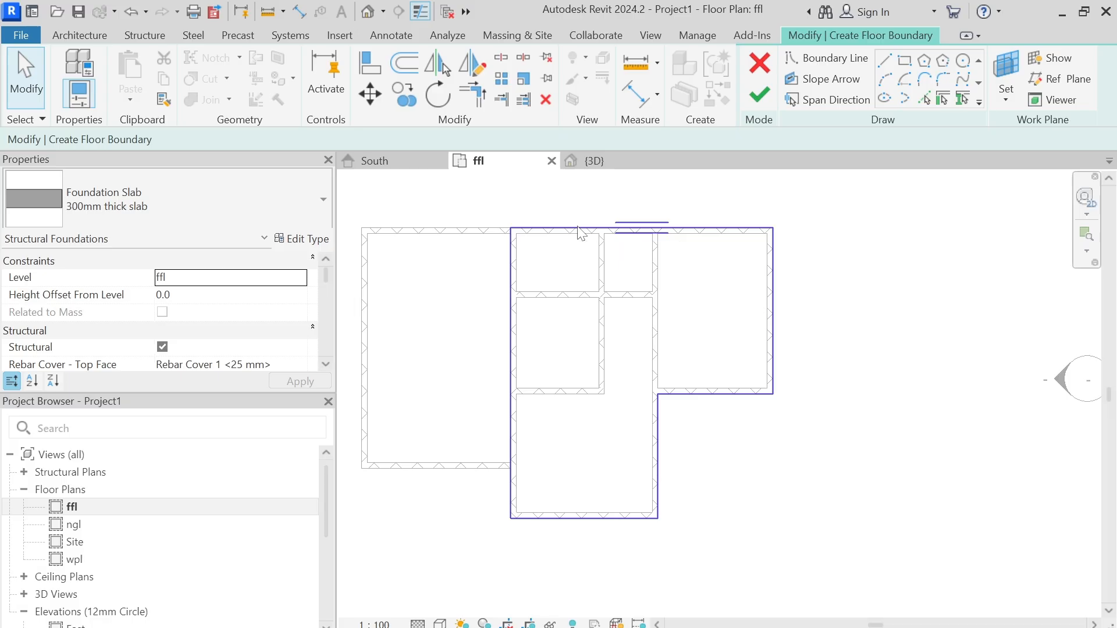
{"action": "left_click", "coordinate": [755, 104]}
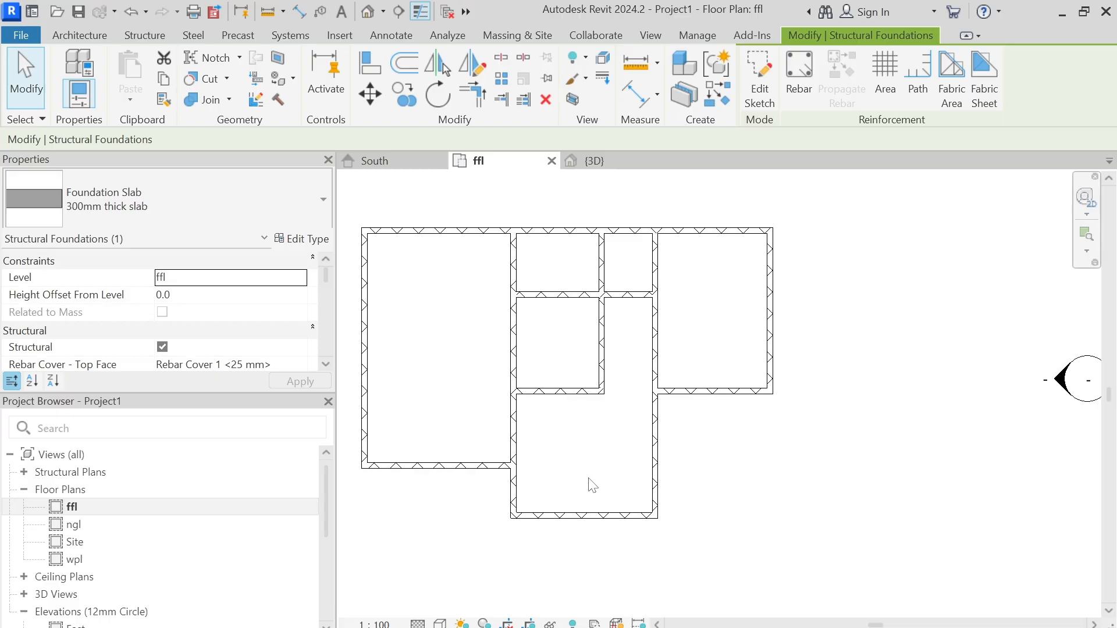
Examine the 300mm thick foundation slab and the room without a slab from several angles in the 3D view
{"action": "left_click", "coordinate": [590, 162]}
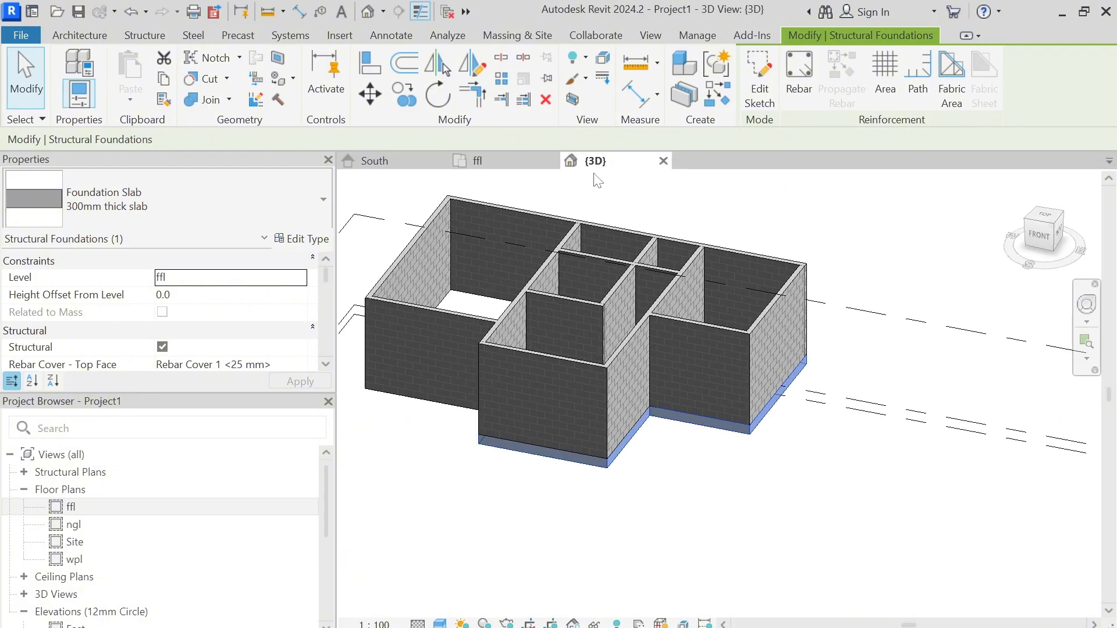
{"action": "left_click", "coordinate": [640, 494]}
{"action": "left_click", "coordinate": [618, 461]}
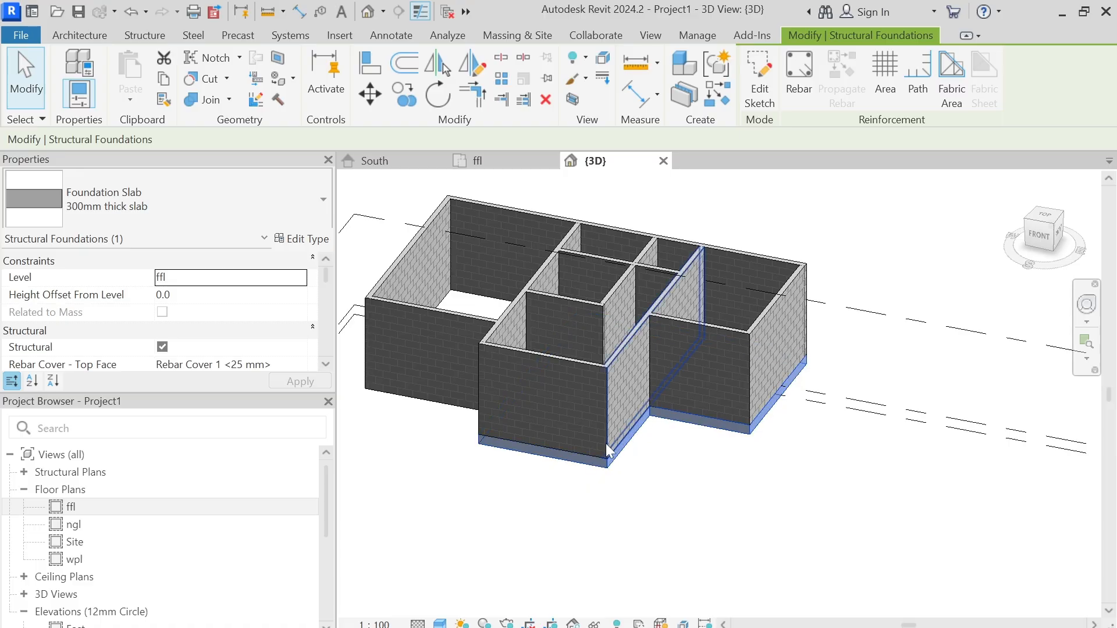
{"action": "middle_click_drag", "start_coordinate": [612, 439], "coordinate": [658, 494], "text": "shift"}
{"action": "middle_click_drag", "start_coordinate": [623, 553], "coordinate": [641, 588], "text": "shift"}
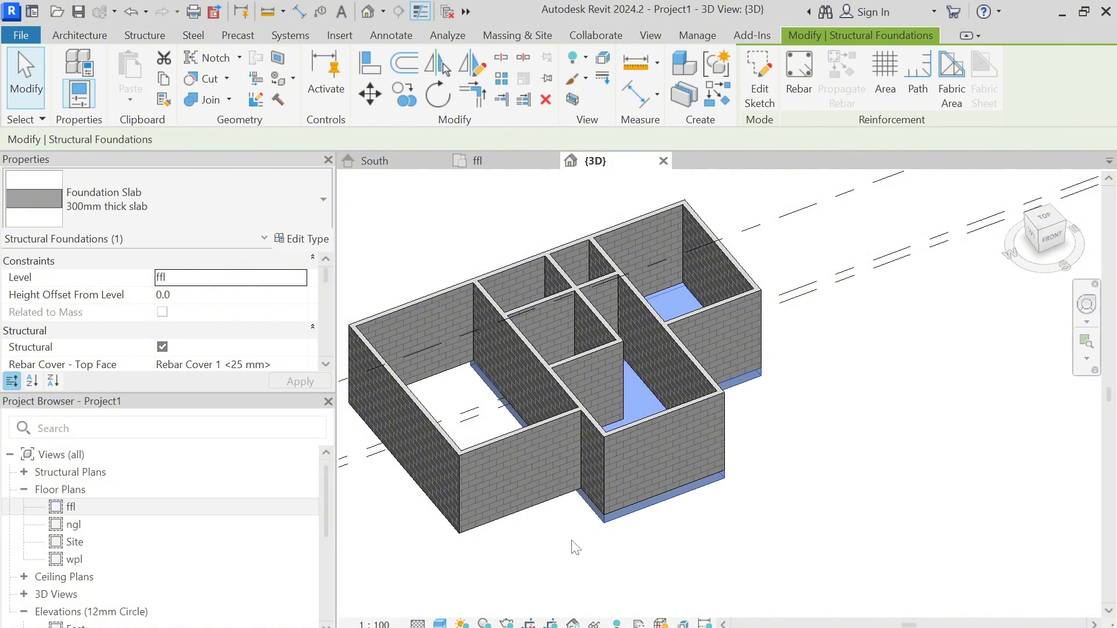
{"action": "left_click", "coordinate": [560, 551]}
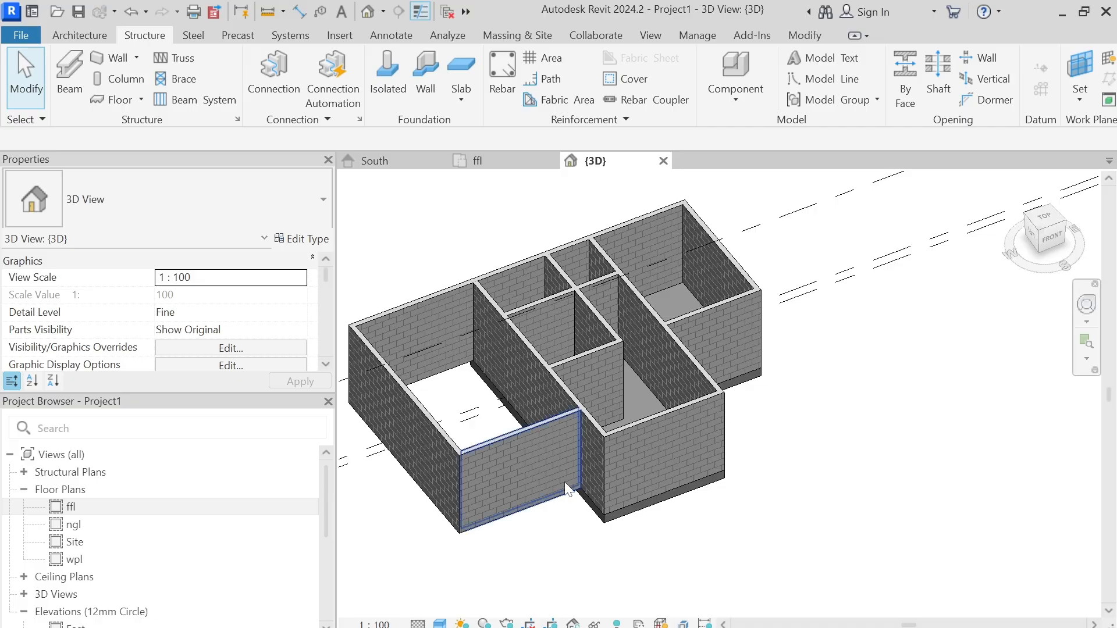
{"action": "scroll", "coordinate": [566, 334], "scroll_direction": "down", "scroll_amount": 1}
{"action": "middle_click_drag", "start_coordinate": [569, 335], "coordinate": [588, 360], "text": "shift"}
{"action": "scroll", "coordinate": [593, 440], "scroll_direction": "up", "scroll_amount": 1}
{"action": "middle_click_drag", "start_coordinate": [594, 441], "coordinate": [631, 417]}
{"action": "left_click", "coordinate": [667, 468]}
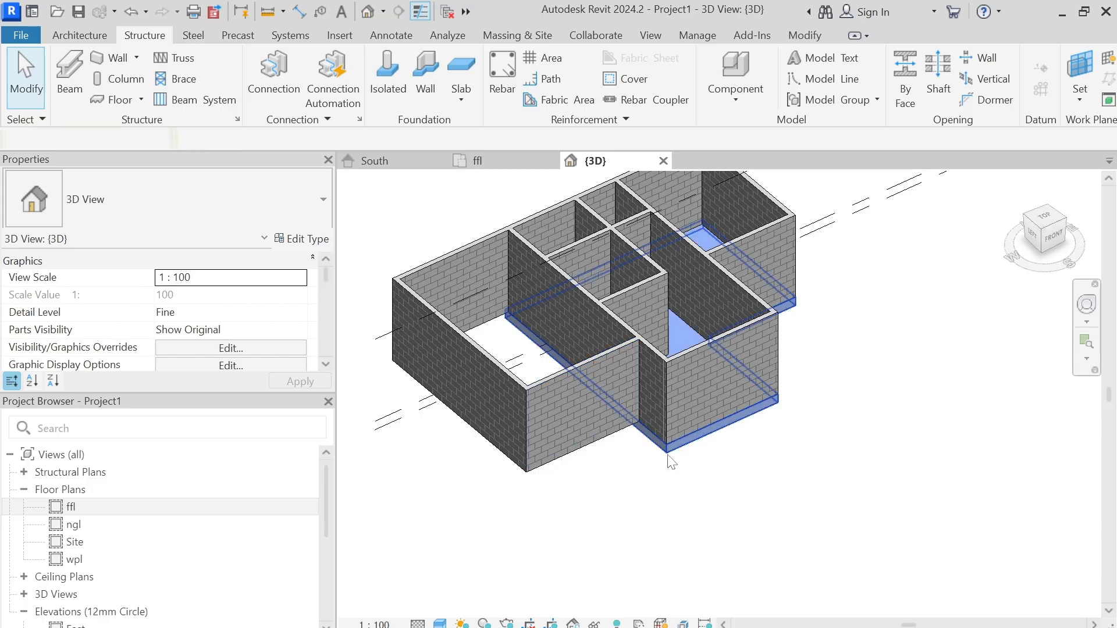
{"action": "left_click", "coordinate": [646, 484]}
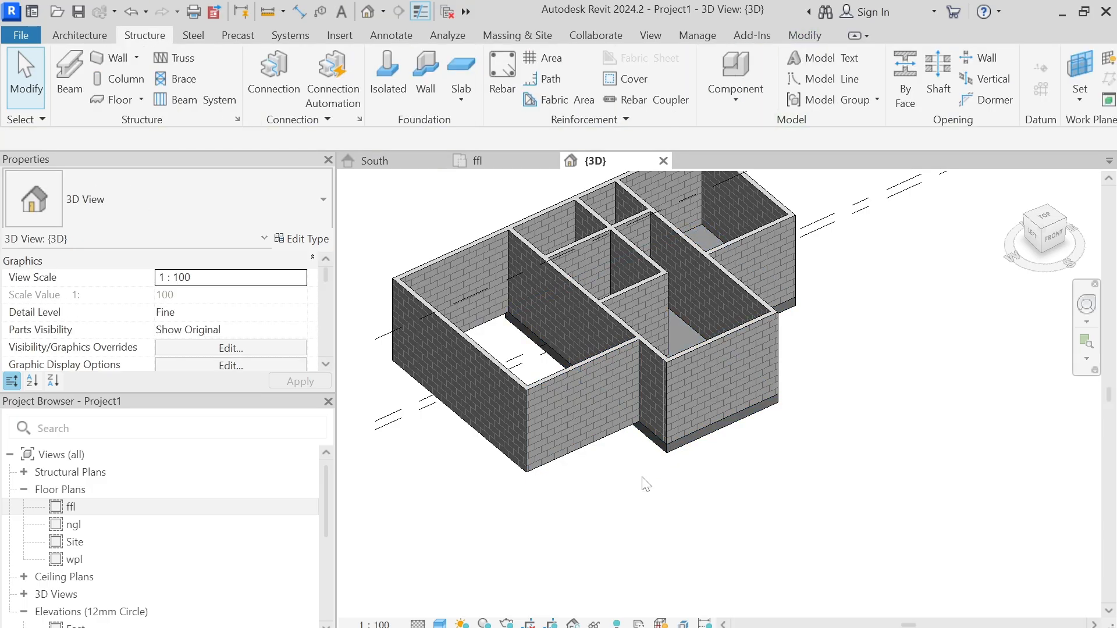
{"action": "left_click", "coordinate": [663, 456]}
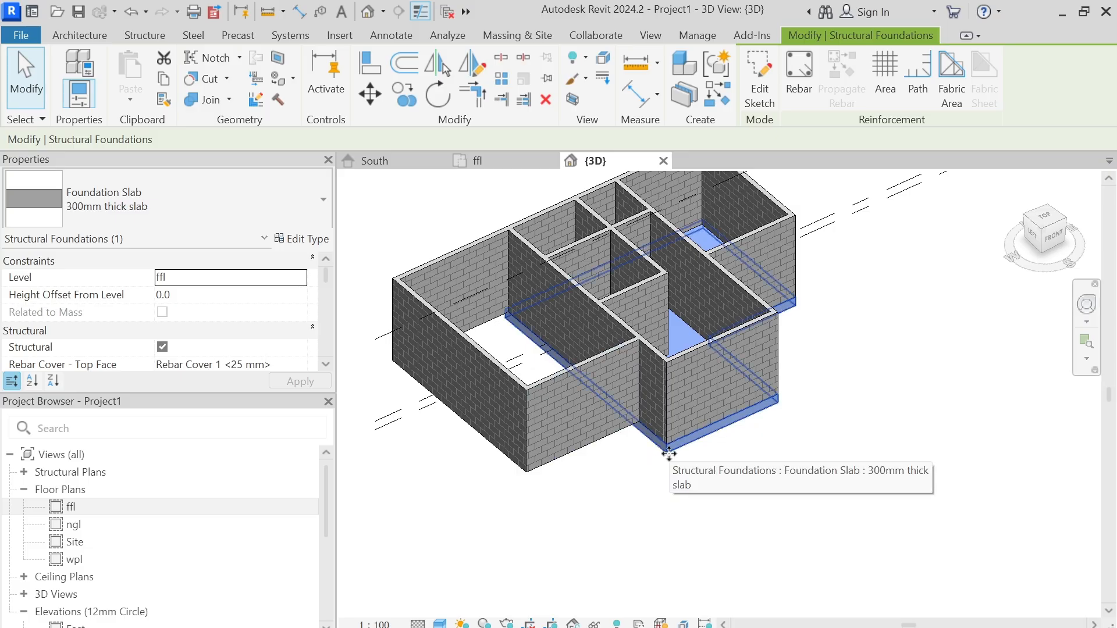
{"action": "left_click", "coordinate": [599, 488]}
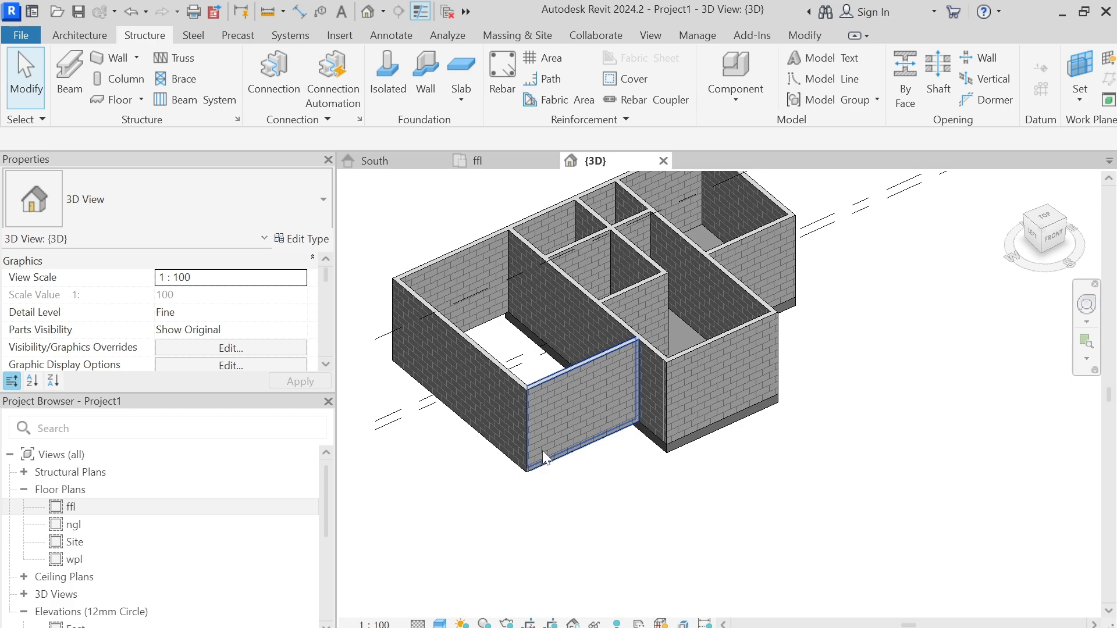
Start an architectural floor in the ffl floor plan using the type Floor-Upper_160mmConc-CorusComFlor51
{"action": "left_click", "coordinate": [475, 161]}
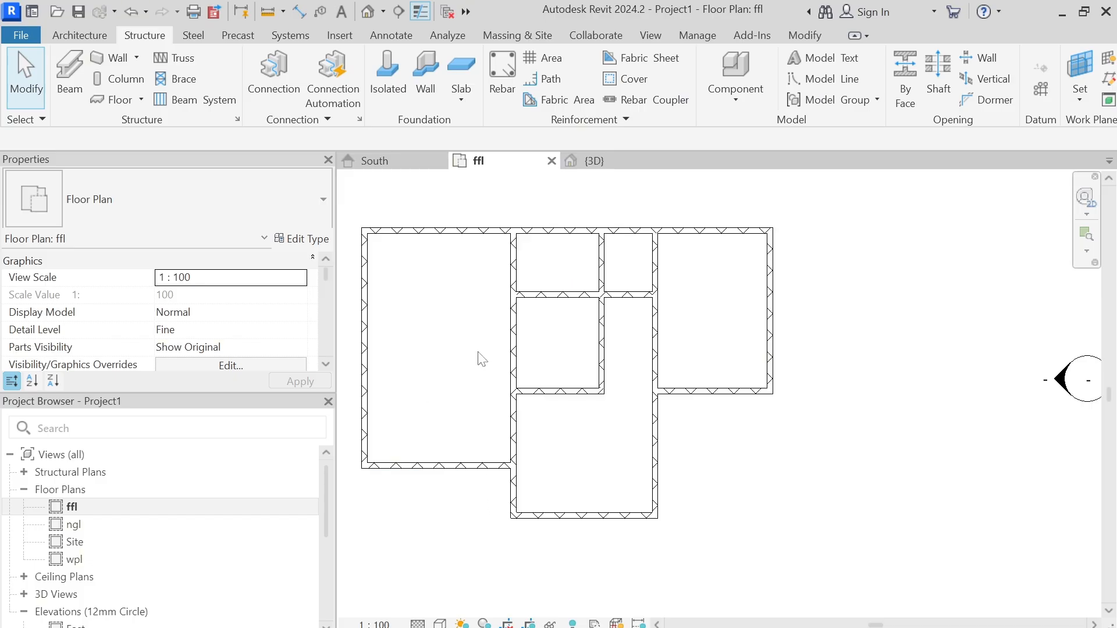
{"action": "left_click", "coordinate": [97, 38]}
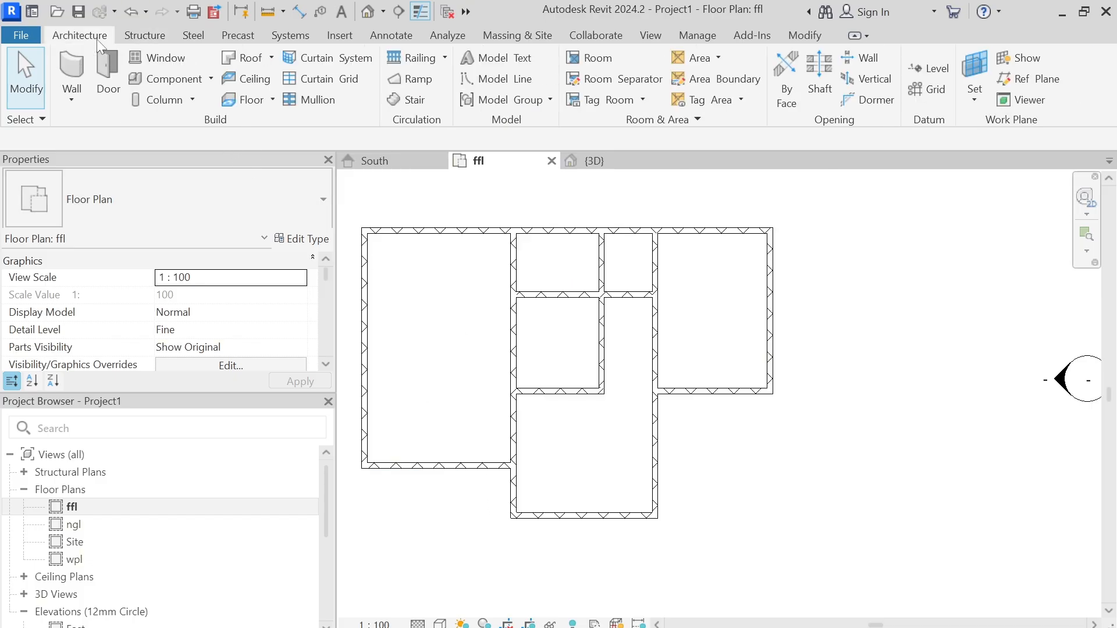
{"action": "left_click", "coordinate": [271, 103]}
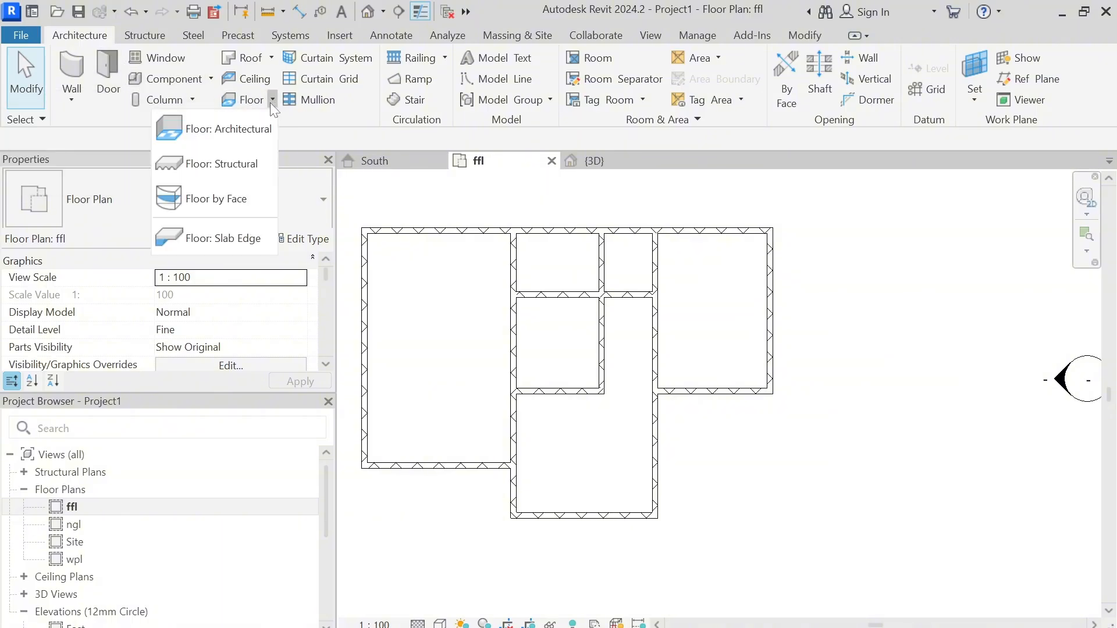
{"action": "left_click", "coordinate": [228, 124]}
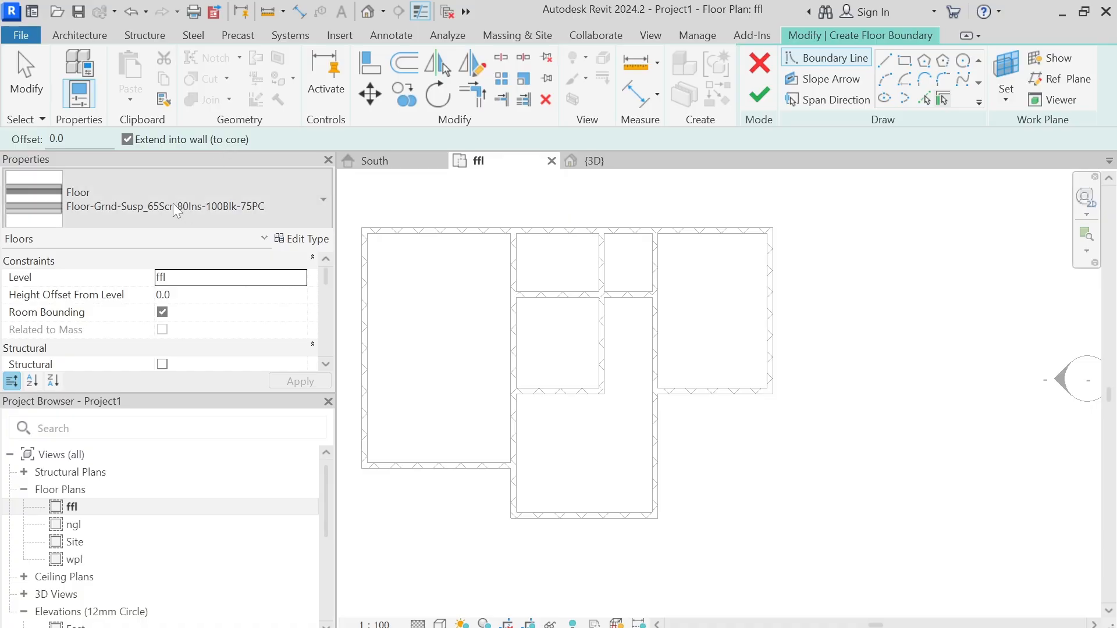
{"action": "left_click", "coordinate": [180, 205]}
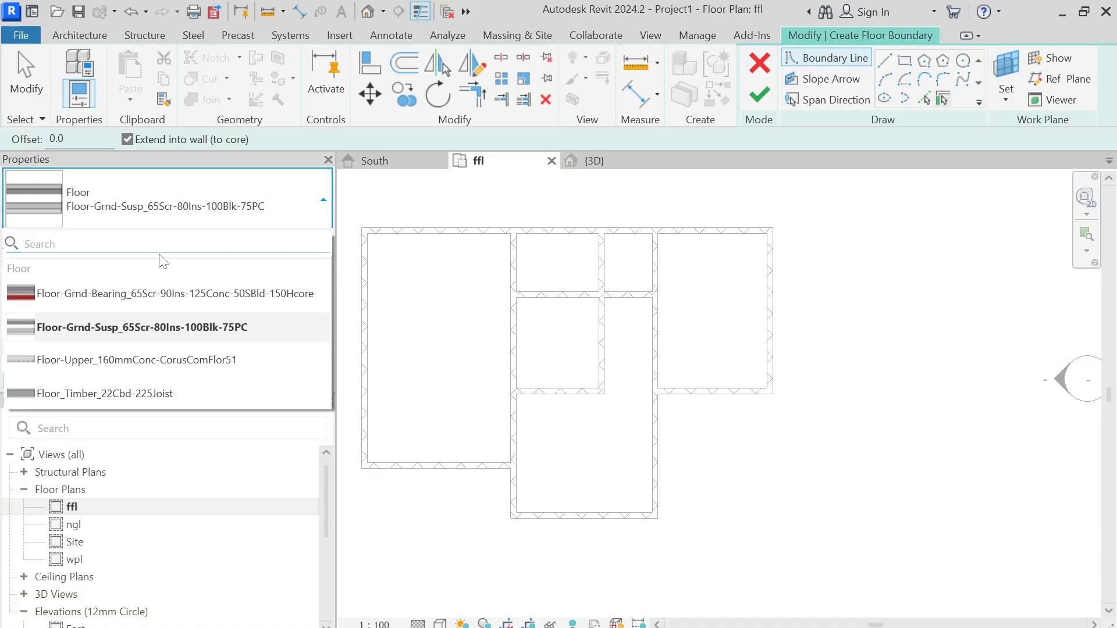
{"action": "left_click", "coordinate": [94, 363]}
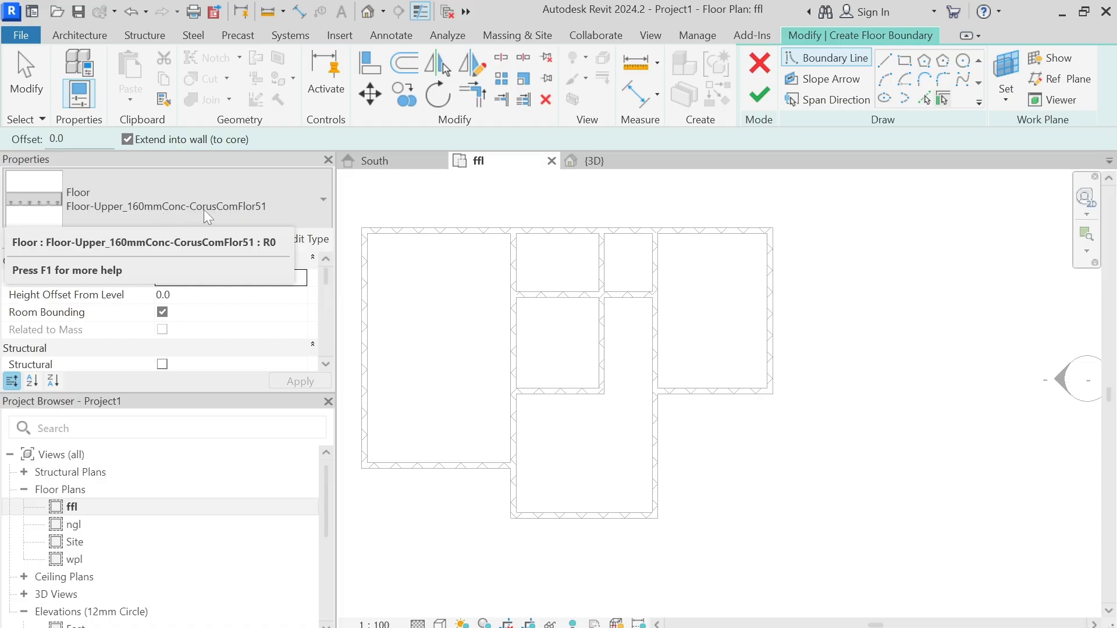
Set the floor type's concrete structure layer to 200 mm thick and make that layer variable
{"action": "left_click", "coordinate": [302, 239]}
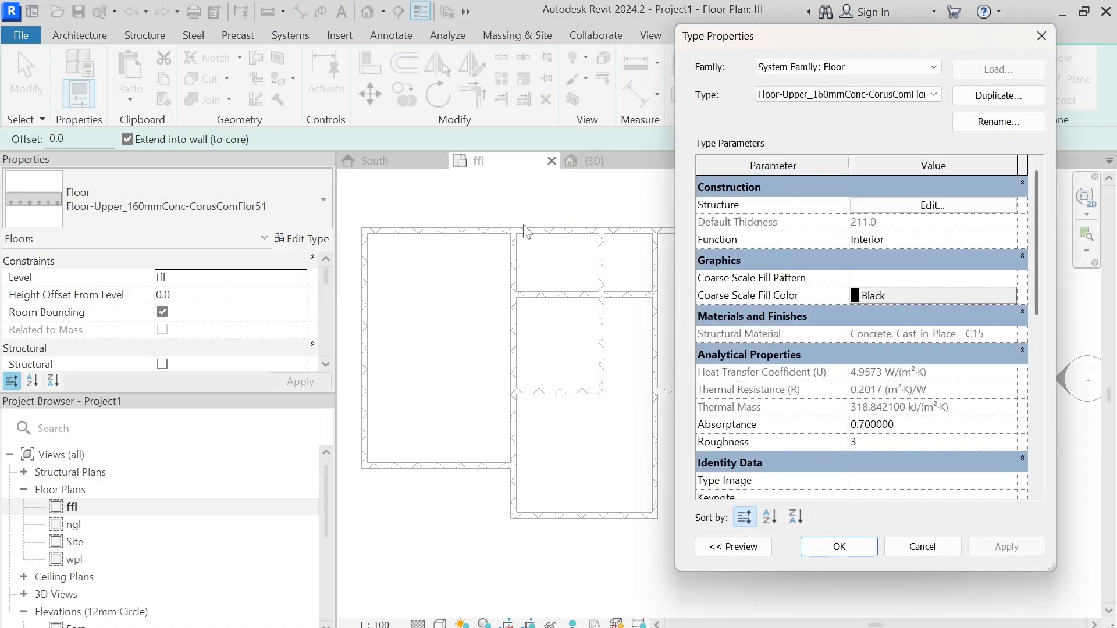
{"action": "left_click", "coordinate": [930, 209]}
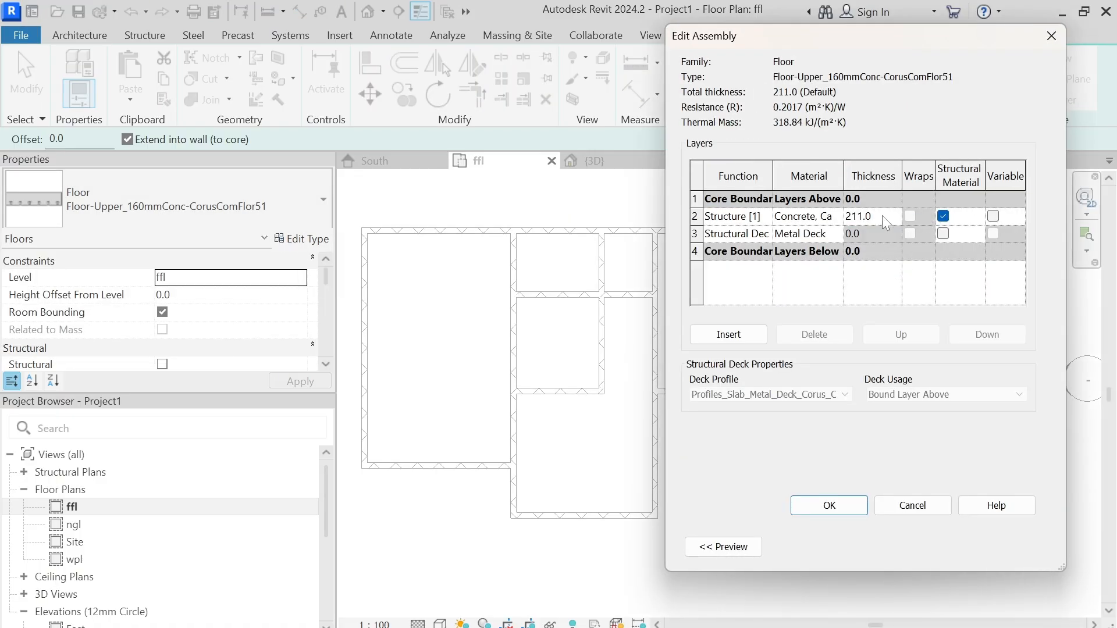
{"action": "left_click", "coordinate": [865, 218]}
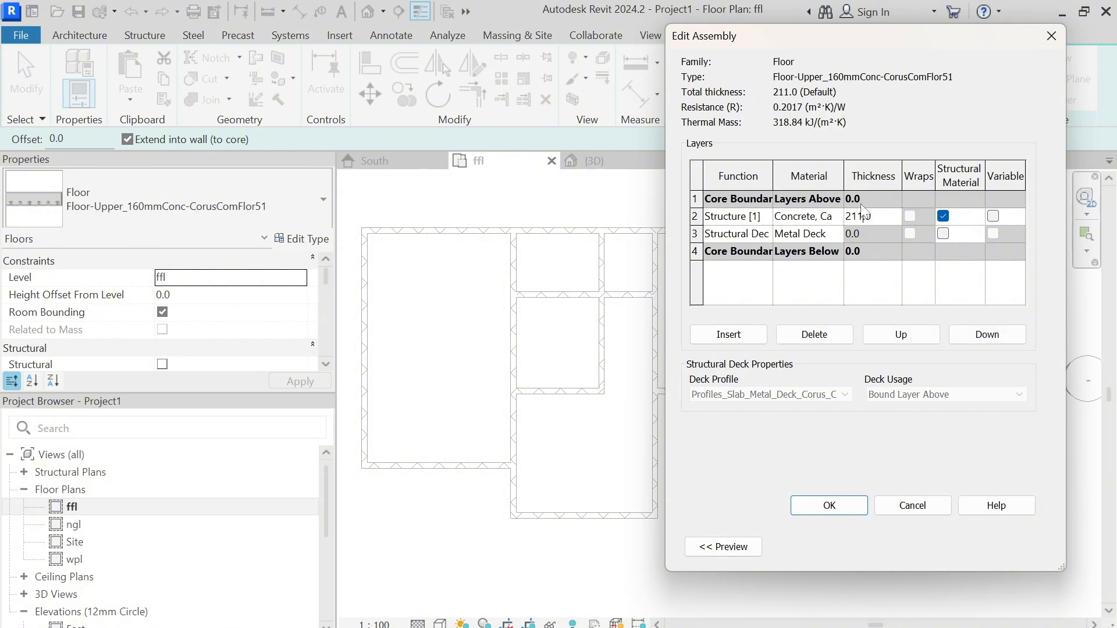
{"action": "key", "text": "BackSpace"}
{"action": "type", "text": "00"}
{"action": "left_click", "coordinate": [961, 197]}
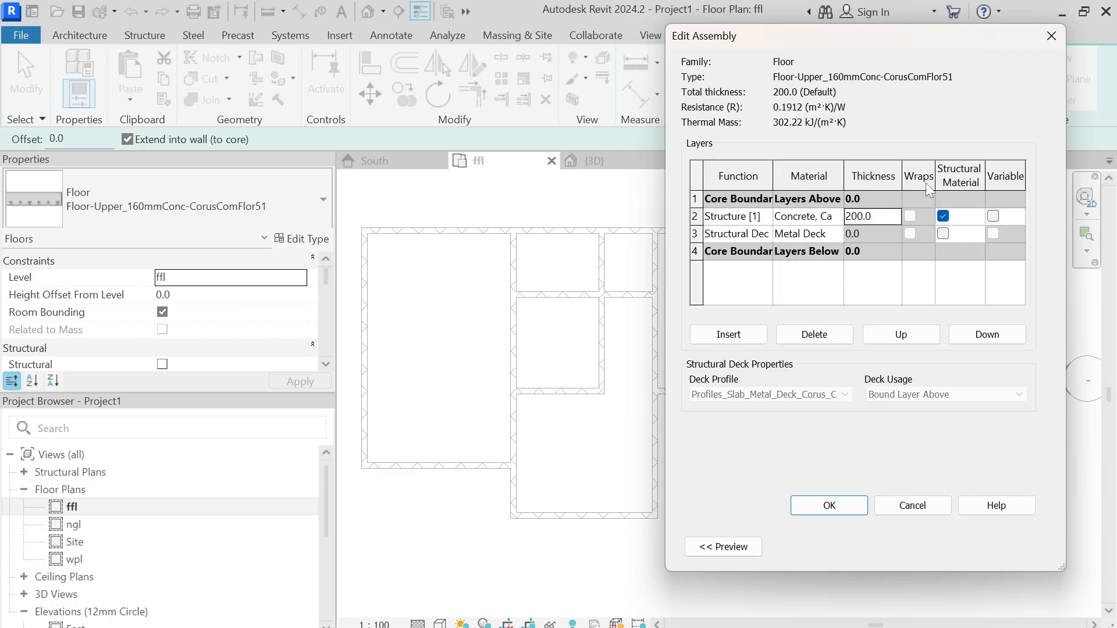
{"action": "left_click", "coordinate": [992, 216]}
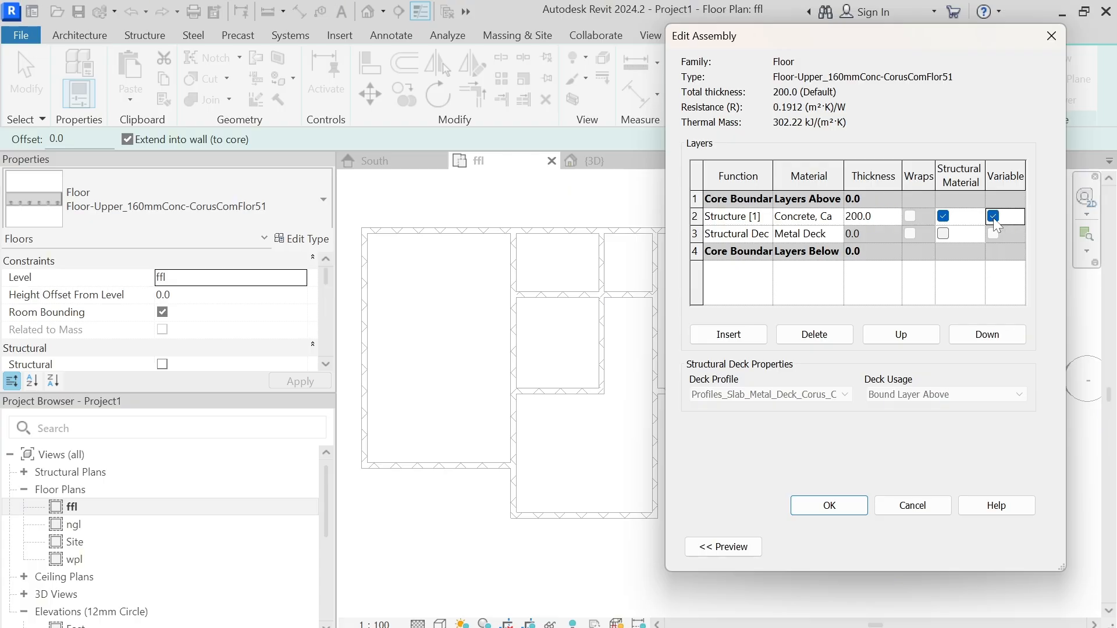
{"action": "left_click", "coordinate": [835, 513]}
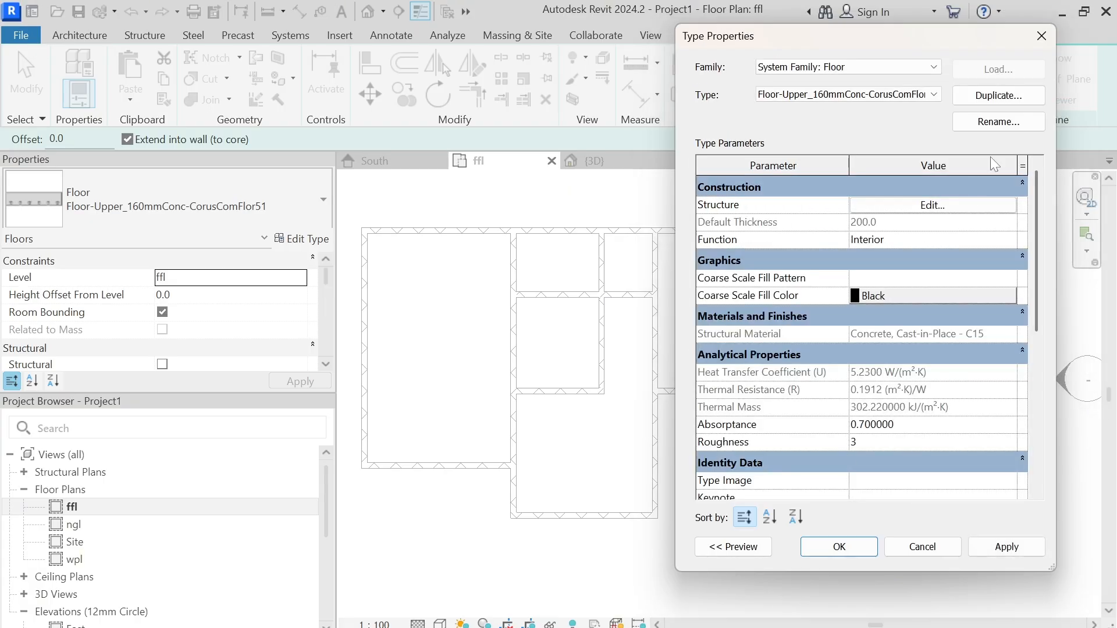
Rename the floor type as "200mm thick slab" and accept the type properties
{"action": "left_click", "coordinate": [1010, 125]}
{"action": "type", "text": "2"}
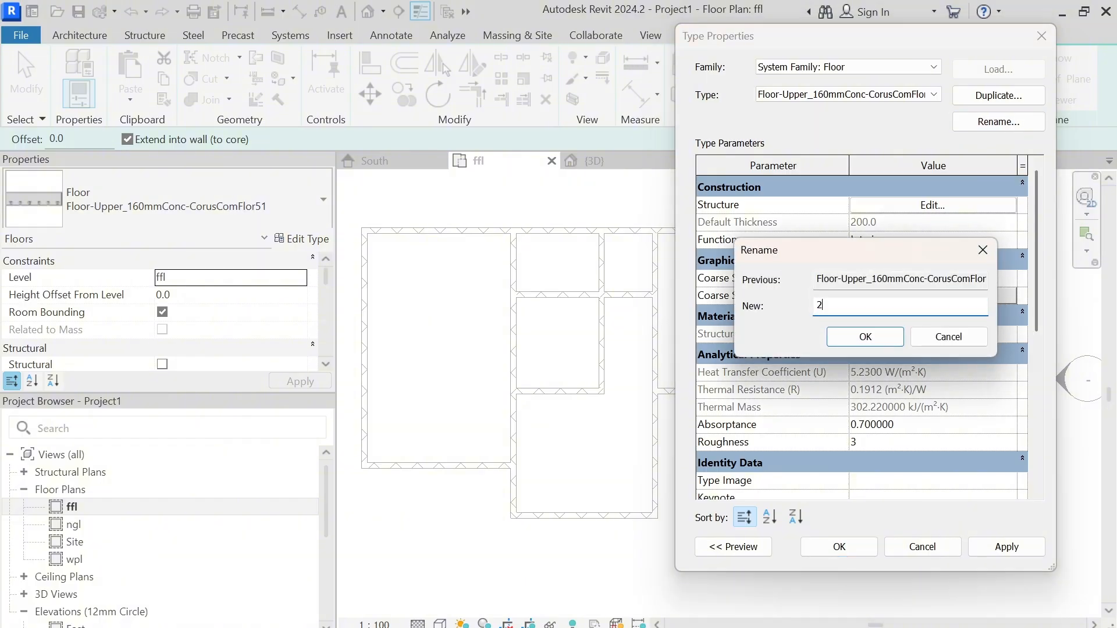
{"action": "type", "text": "00mm thick slab"}
{"action": "key", "text": "Return"}
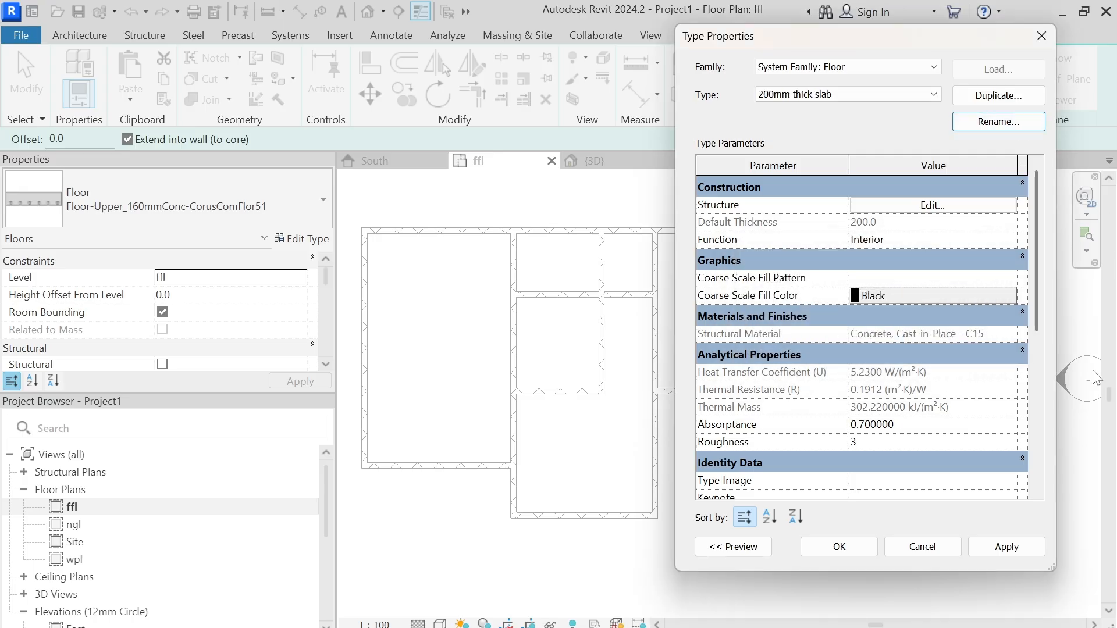
{"action": "left_click", "coordinate": [849, 548]}
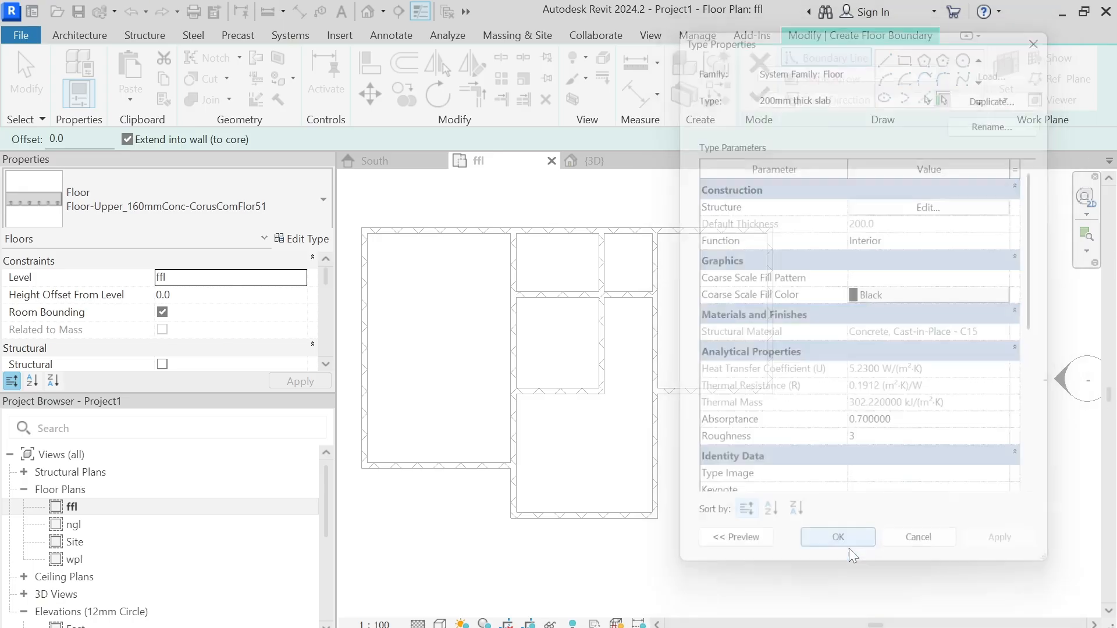
Set the new floor's height offset from level ffl to -100
{"action": "mouse_move", "coordinate": [672, 207]}
{"action": "middle_mouse_down"}
{"action": "mouse_move", "coordinate": [705, 211]}
{"action": "mouse_move", "coordinate": [690, 215]}
{"action": "middle_mouse_up"}
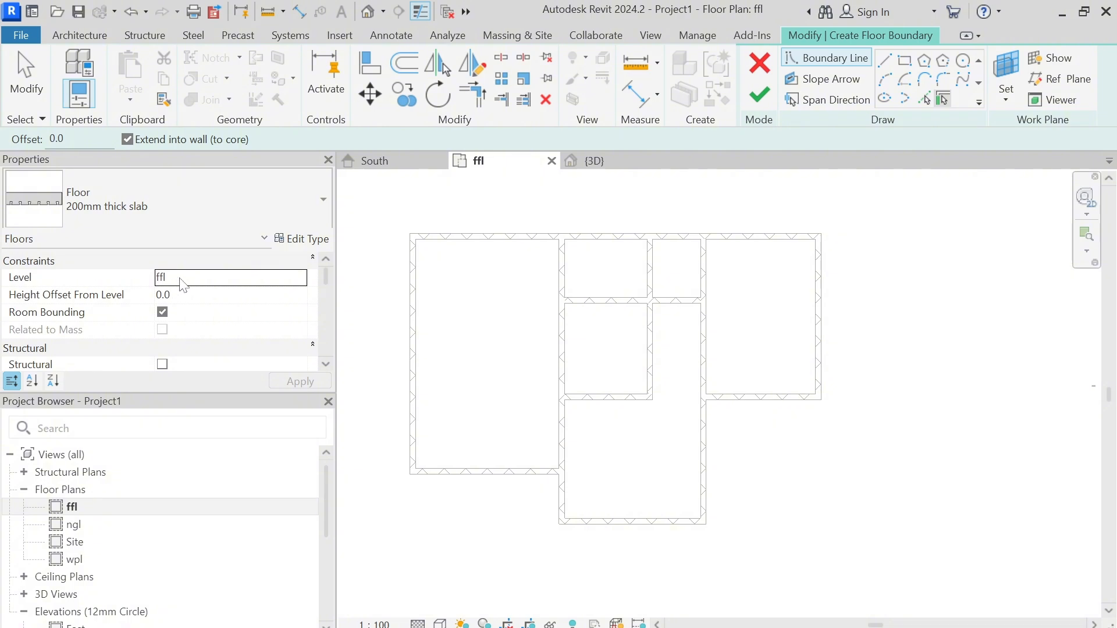
{"action": "key", "text": "Tab"}
{"action": "type", "text": "-"}
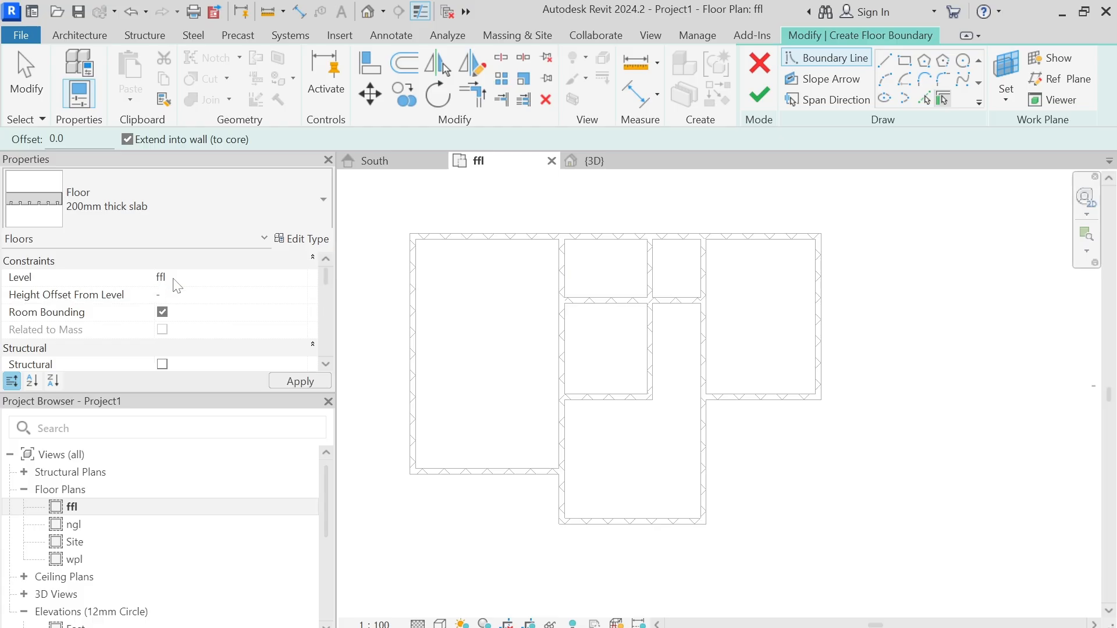
{"action": "type", "text": "100.0"}
{"action": "left_click", "coordinate": [285, 381]}
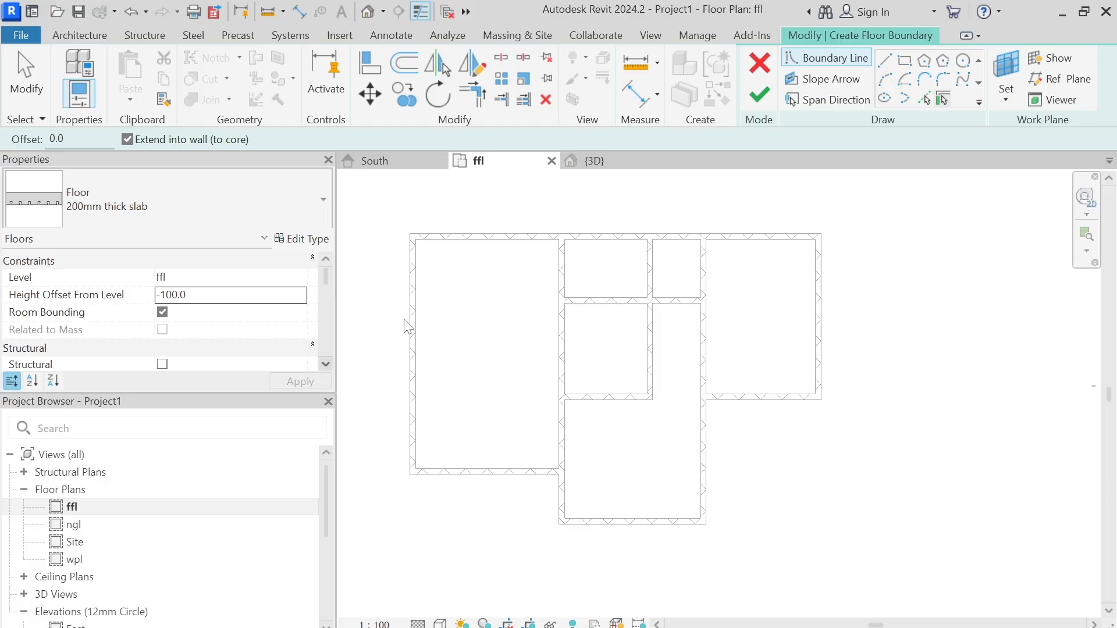
Pick the outer faces of the large western room's three exterior walls and the room-side face of its east wall as floor boundary lines
{"action": "left_click", "coordinate": [926, 99]}
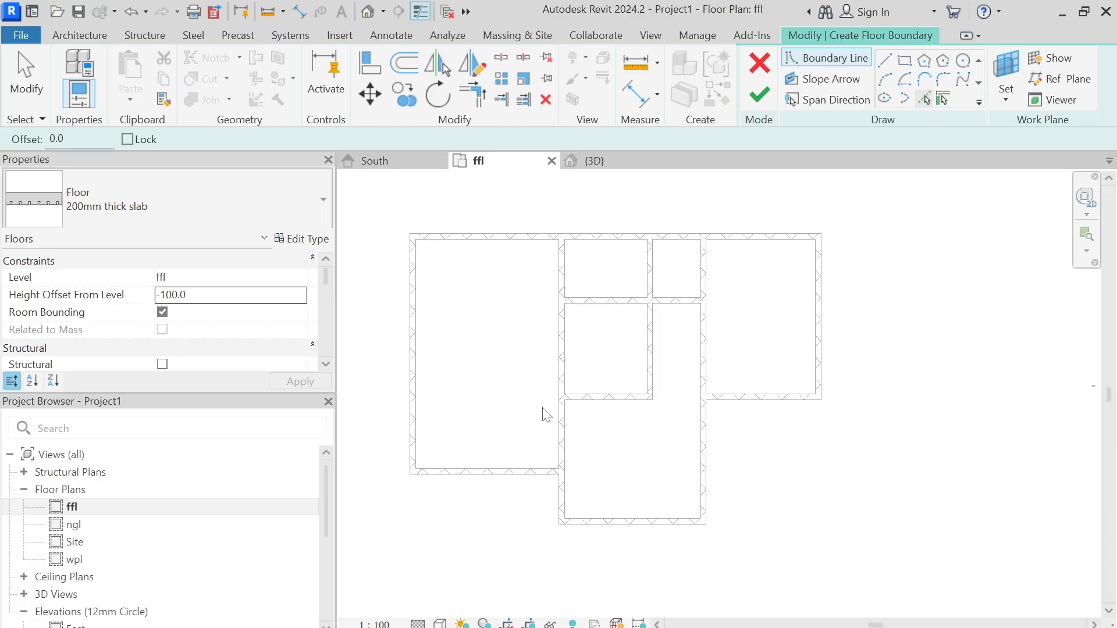
{"action": "left_click", "coordinate": [511, 482]}
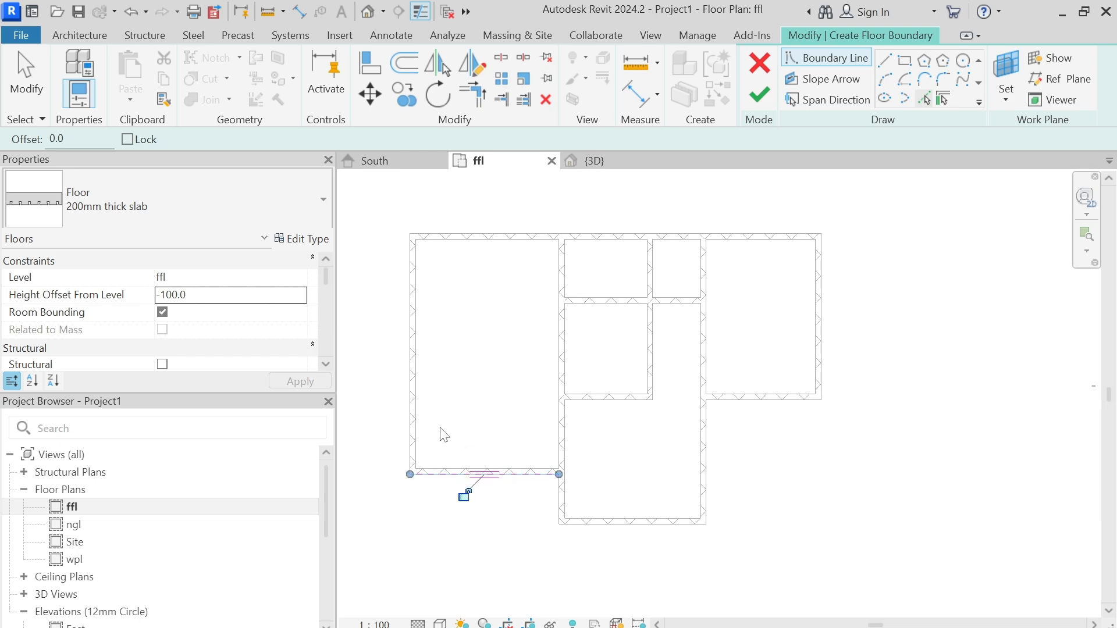
{"action": "left_click", "coordinate": [413, 406]}
{"action": "left_click", "coordinate": [463, 242]}
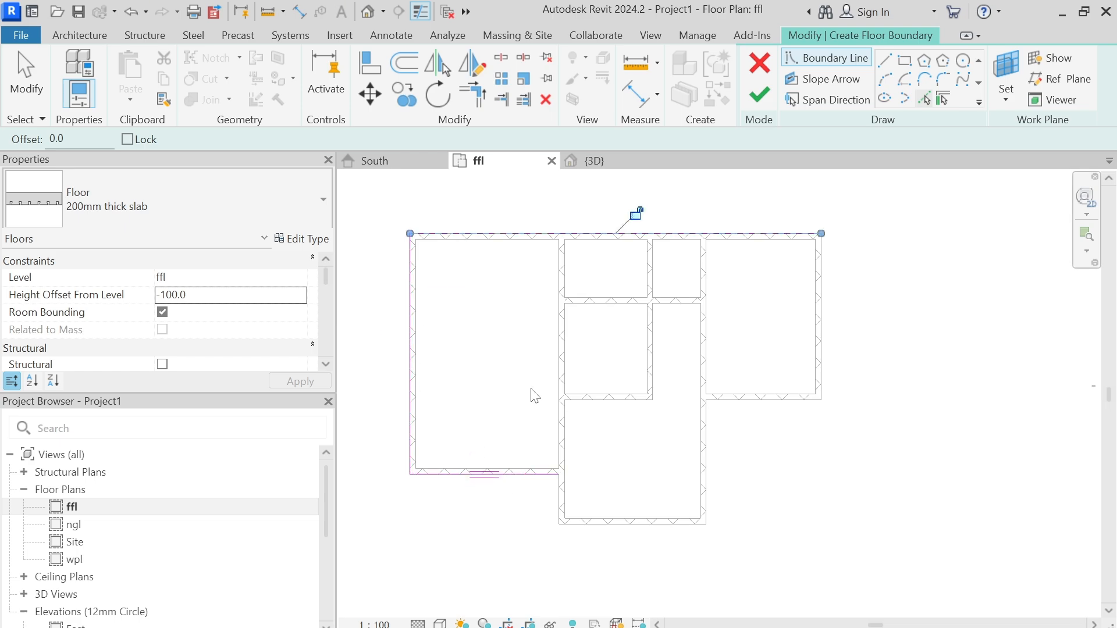
{"action": "left_click", "coordinate": [558, 403]}
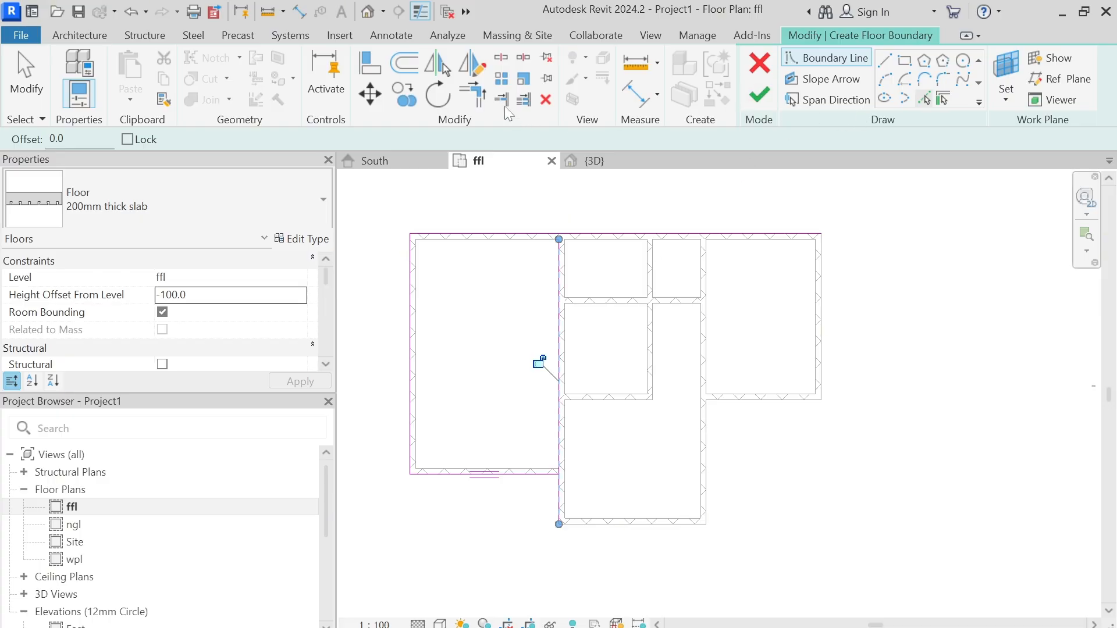
Trim the north and east boundary lines to a corner around the large western room and finish the floor
{"action": "left_click", "coordinate": [480, 103]}
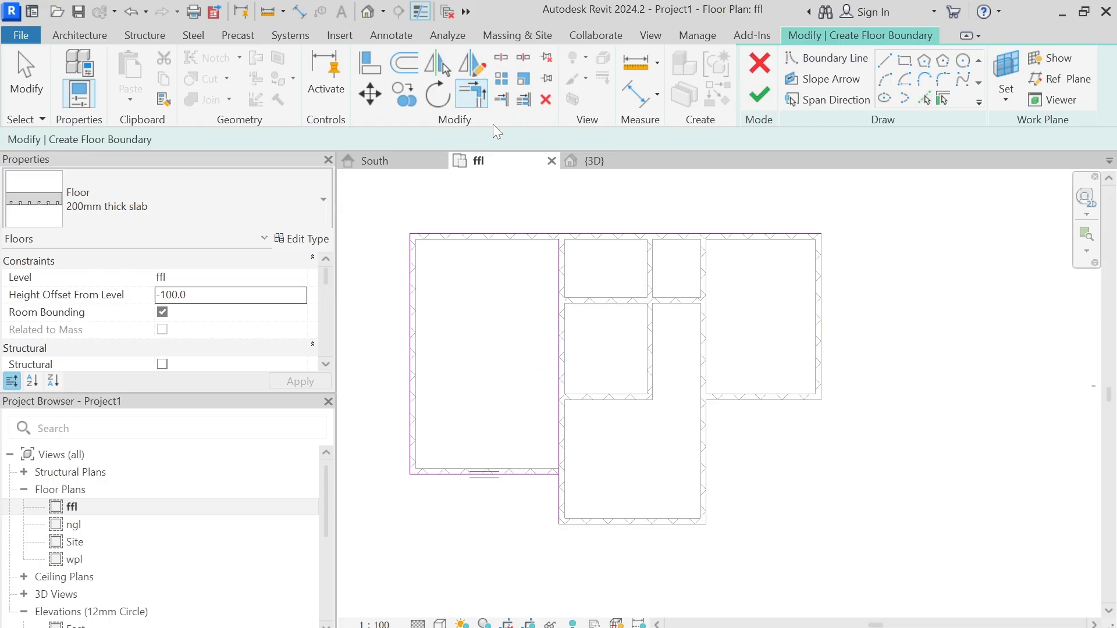
{"action": "left_click", "coordinate": [468, 235]}
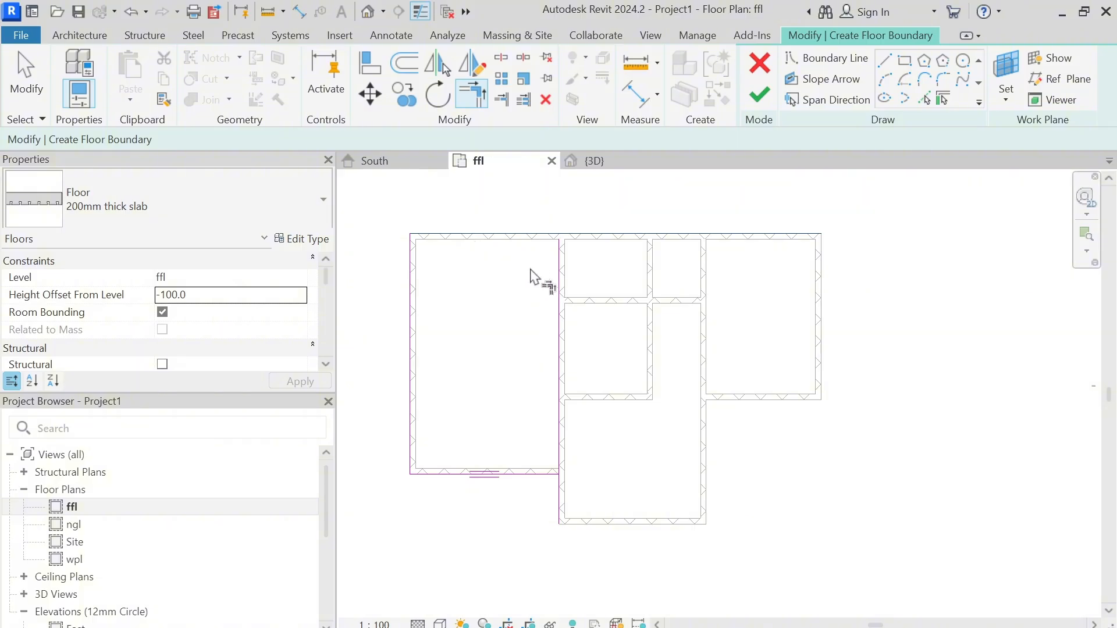
{"action": "left_click", "coordinate": [560, 396]}
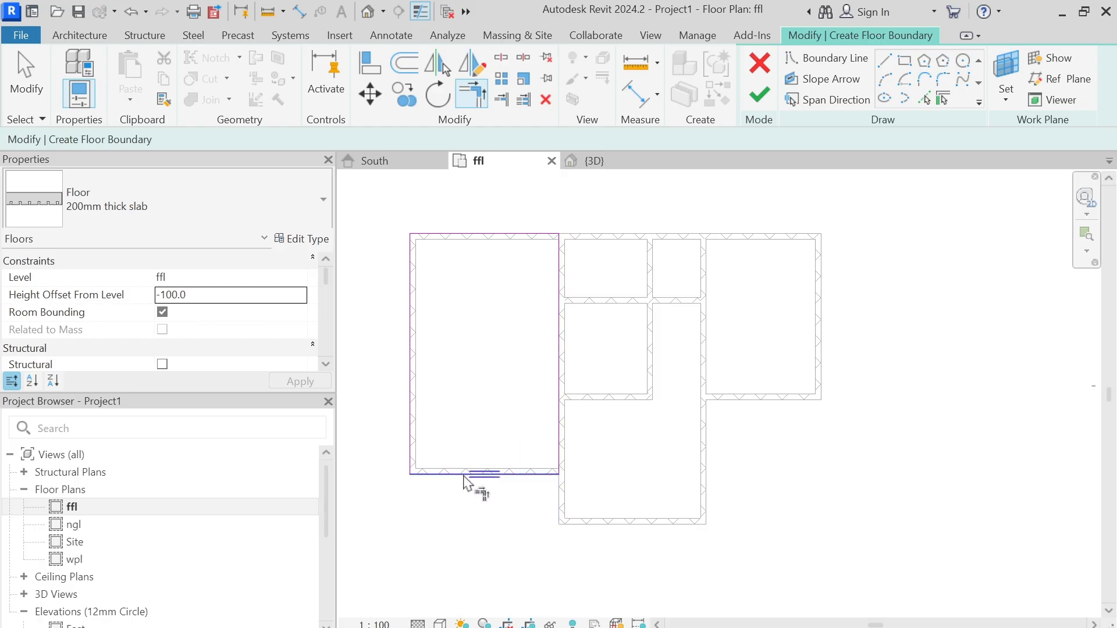
{"action": "left_click", "coordinate": [758, 96]}
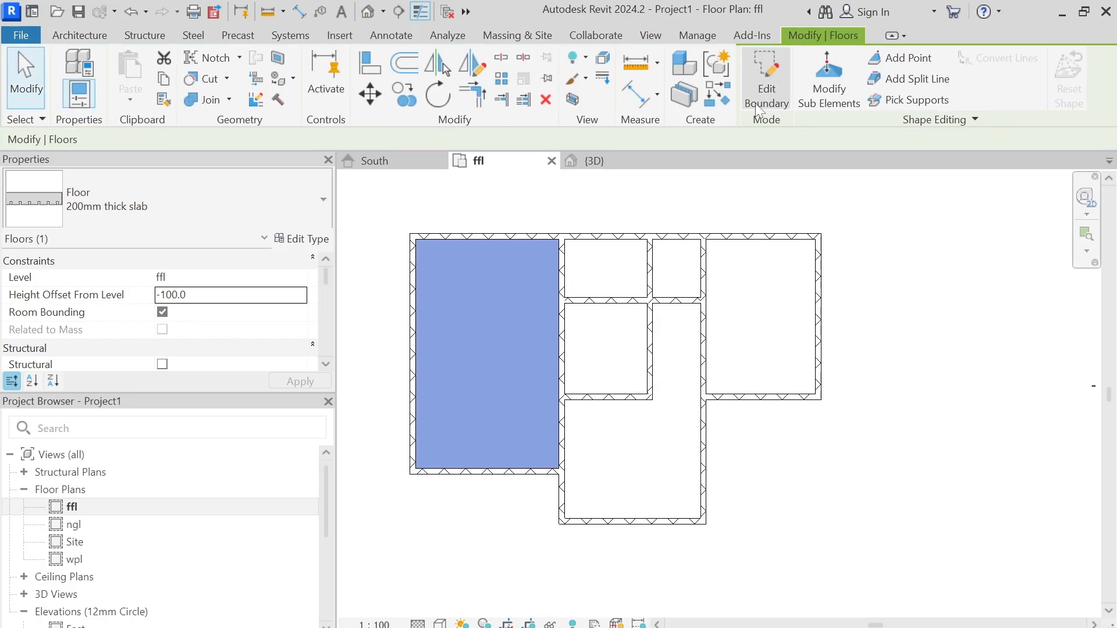
{"action": "left_click", "coordinate": [533, 218]}
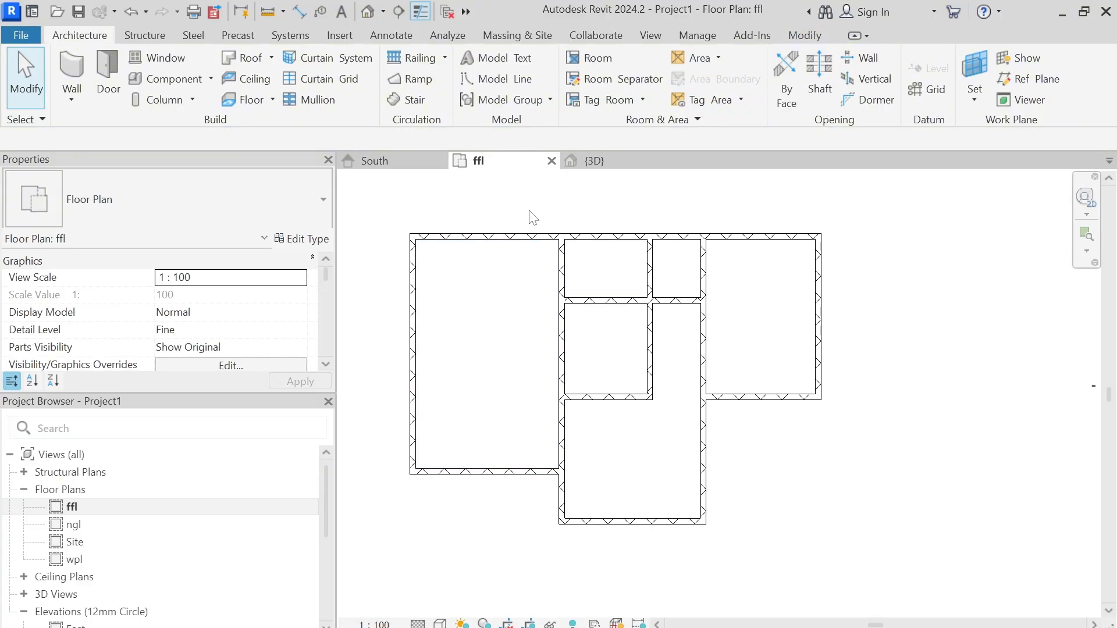
Inspect in 3D how the new slab meets the exterior walls at the large western room's southwest corner
{"action": "left_click", "coordinate": [600, 168]}
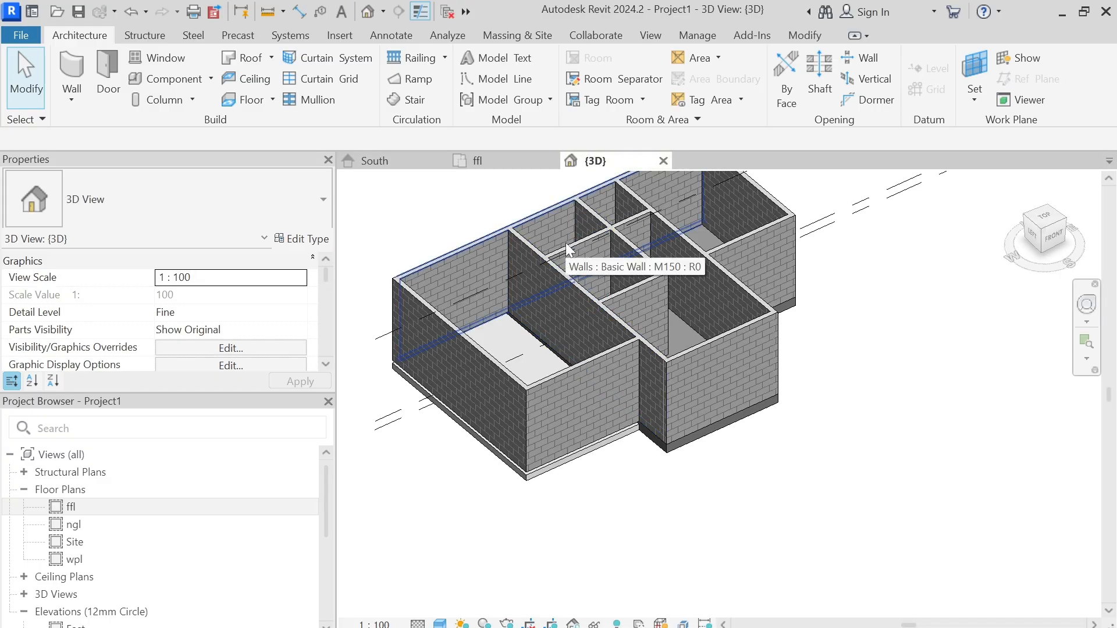
{"action": "scroll", "coordinate": [599, 454], "scroll_direction": "up", "scroll_amount": 3}
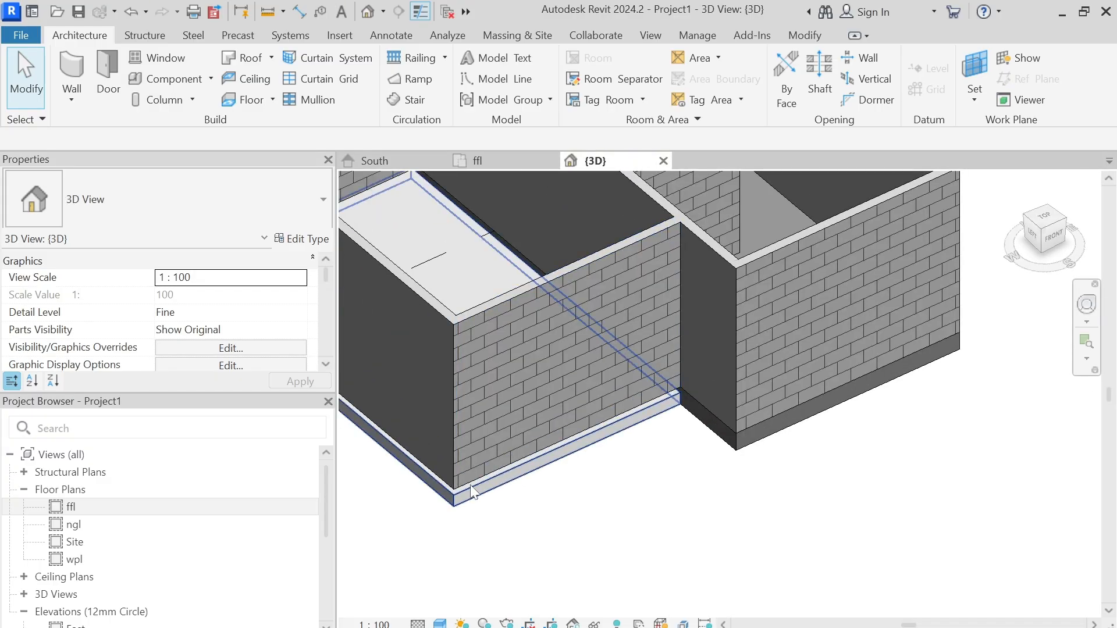
{"action": "scroll", "coordinate": [505, 466], "scroll_direction": "down", "scroll_amount": 2}
{"action": "middle_click_drag", "start_coordinate": [508, 462], "coordinate": [597, 448]}
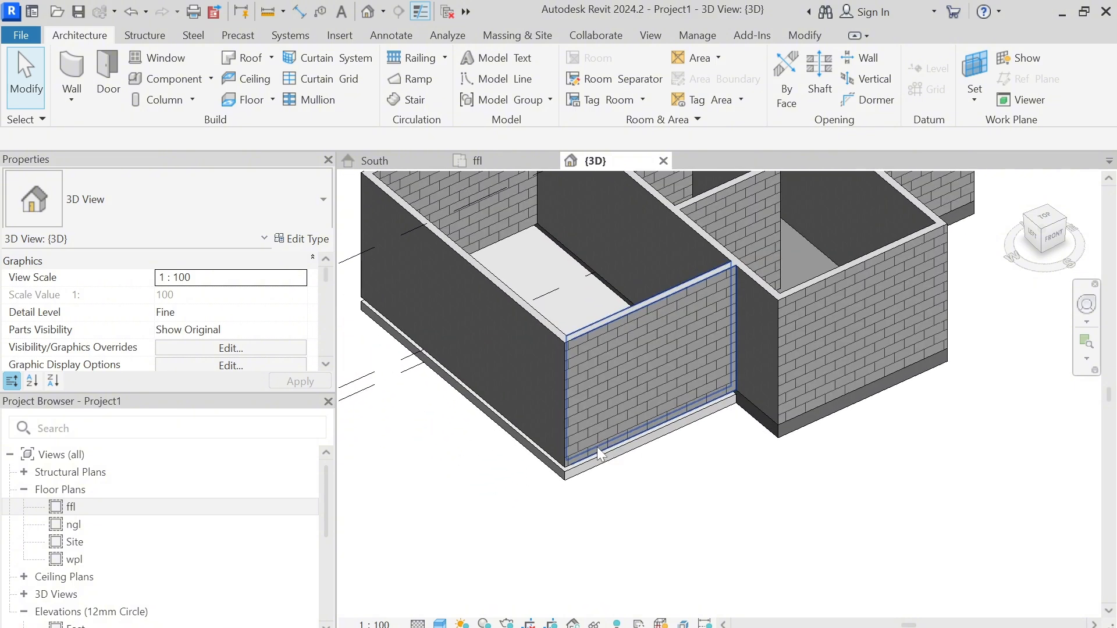
{"action": "scroll", "coordinate": [599, 454], "scroll_direction": "down", "scroll_amount": 1}
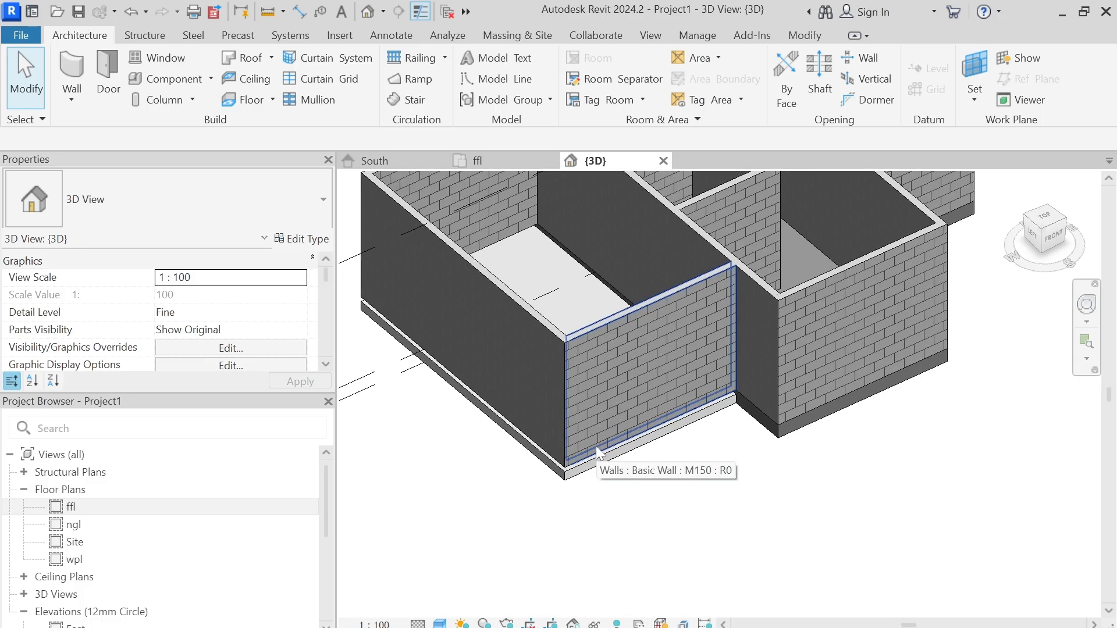
{"action": "scroll", "coordinate": [598, 437], "scroll_direction": "down", "scroll_amount": 1}
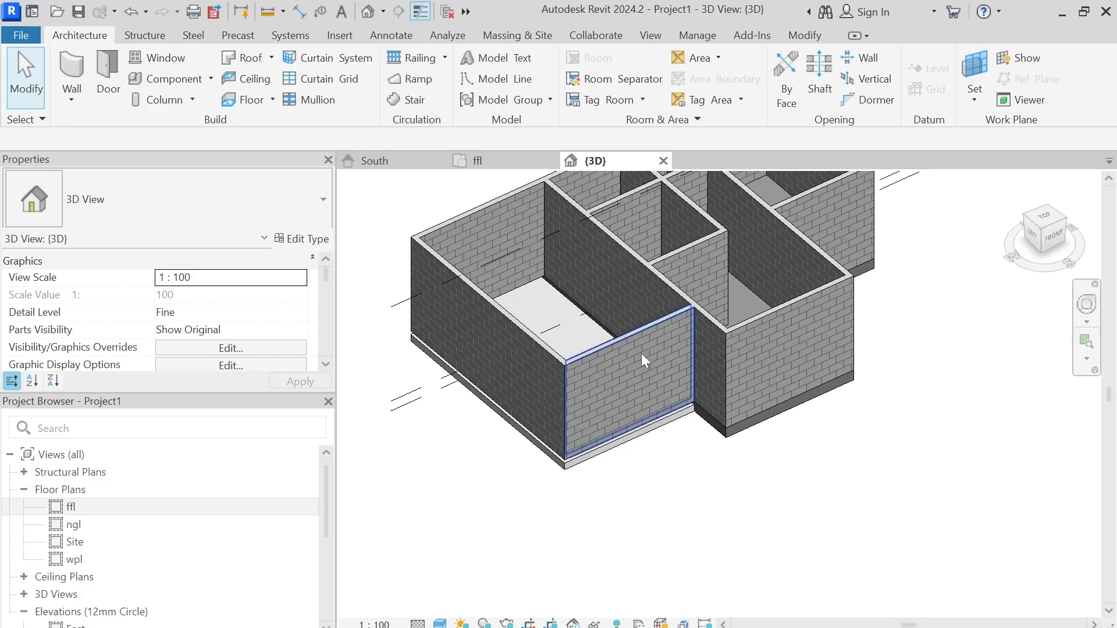
{"action": "scroll", "coordinate": [599, 434], "scroll_direction": "up", "scroll_amount": 2}
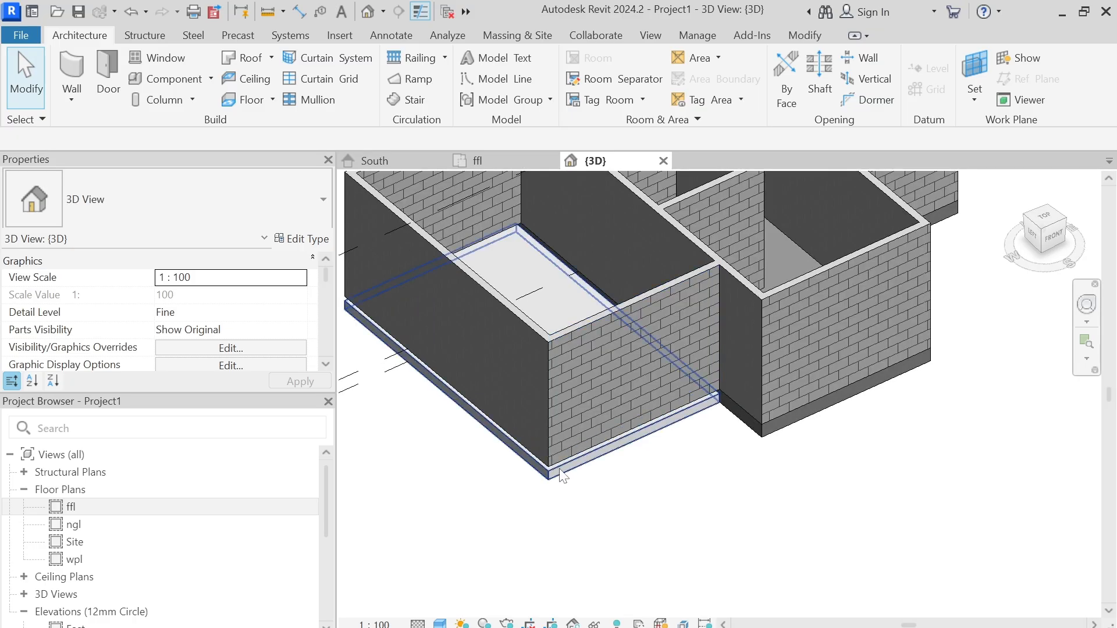
{"action": "scroll", "coordinate": [616, 461], "scroll_direction": "down", "scroll_amount": 2}
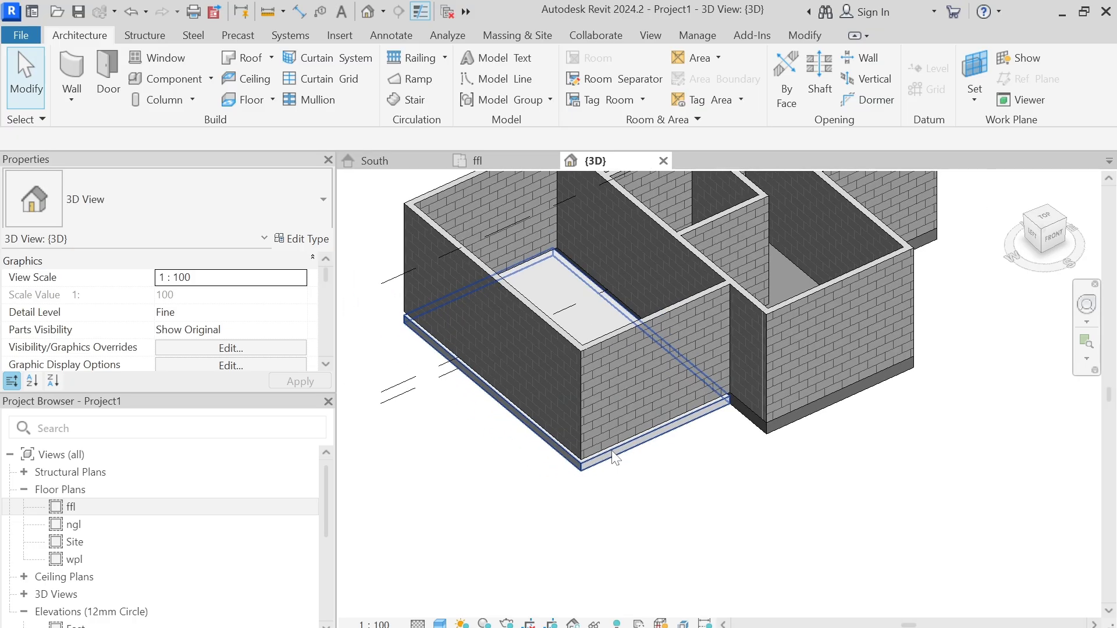
Select the new floor slab and examine its edge along the large western room's east wall
{"action": "left_click", "coordinate": [615, 459]}
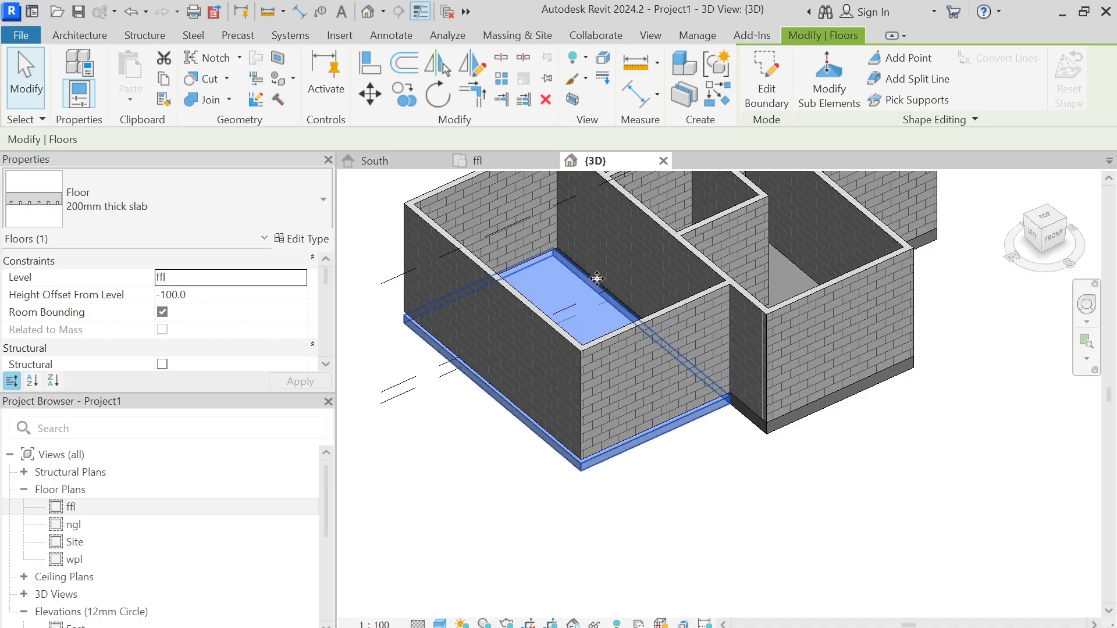
{"action": "scroll", "coordinate": [602, 303], "scroll_direction": "up", "scroll_amount": 5}
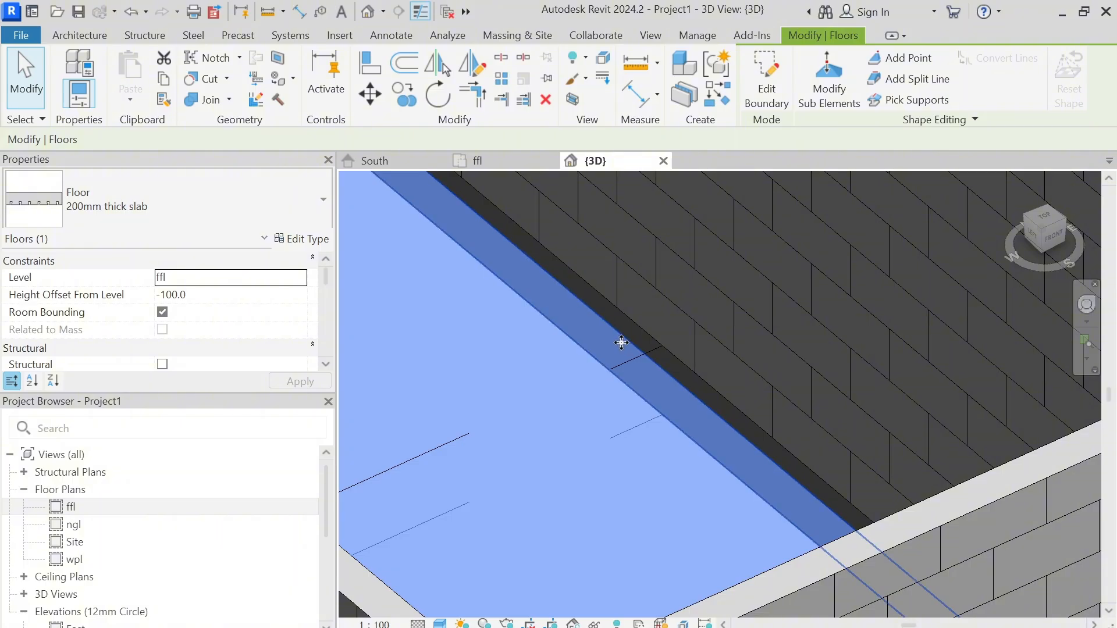
{"action": "scroll", "coordinate": [625, 337], "scroll_direction": "down", "scroll_amount": 2}
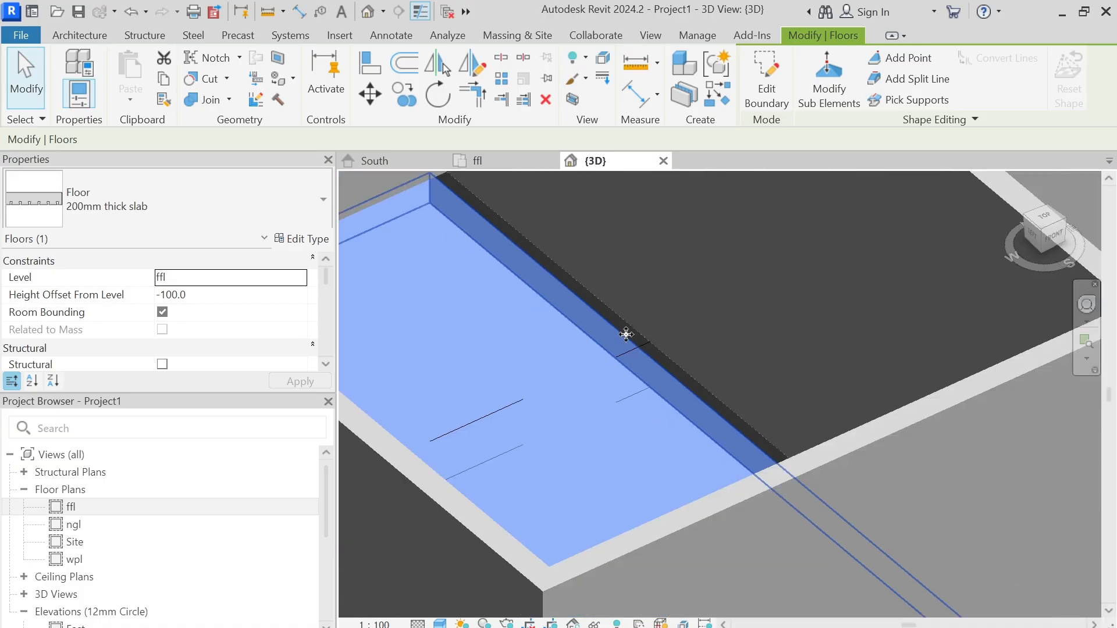
{"action": "scroll", "coordinate": [631, 401], "scroll_direction": "up", "scroll_amount": 2}
{"action": "scroll", "coordinate": [642, 344], "scroll_direction": "down", "scroll_amount": 2}
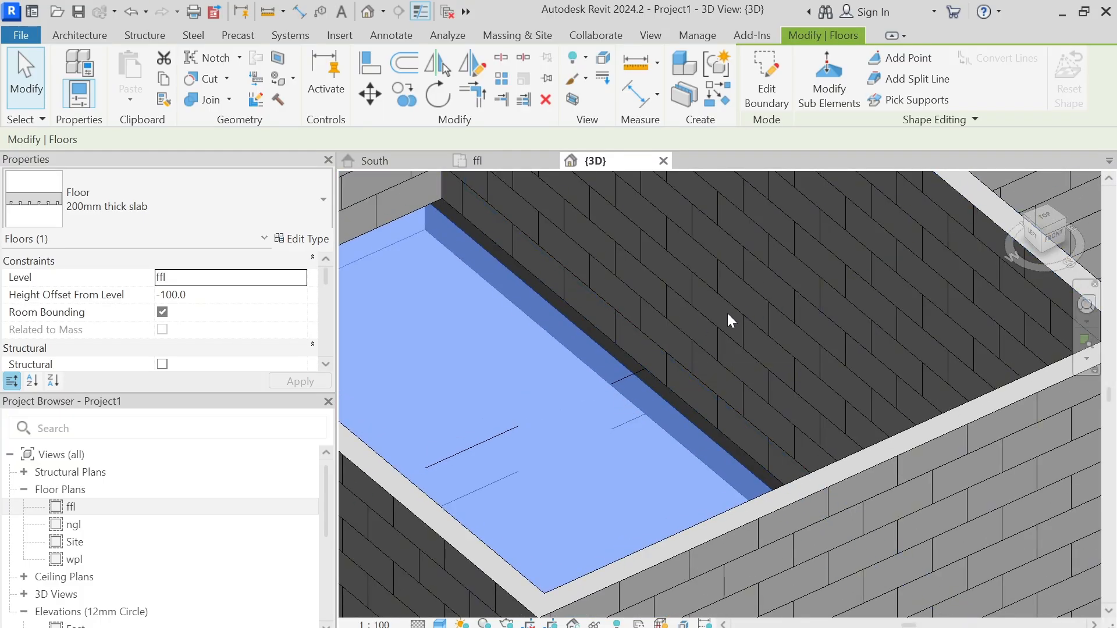
{"action": "key", "text": "Escape"}
{"action": "scroll", "coordinate": [721, 314], "scroll_direction": "down", "scroll_amount": 3}
{"action": "scroll", "coordinate": [711, 349], "scroll_direction": "down", "scroll_amount": 5}
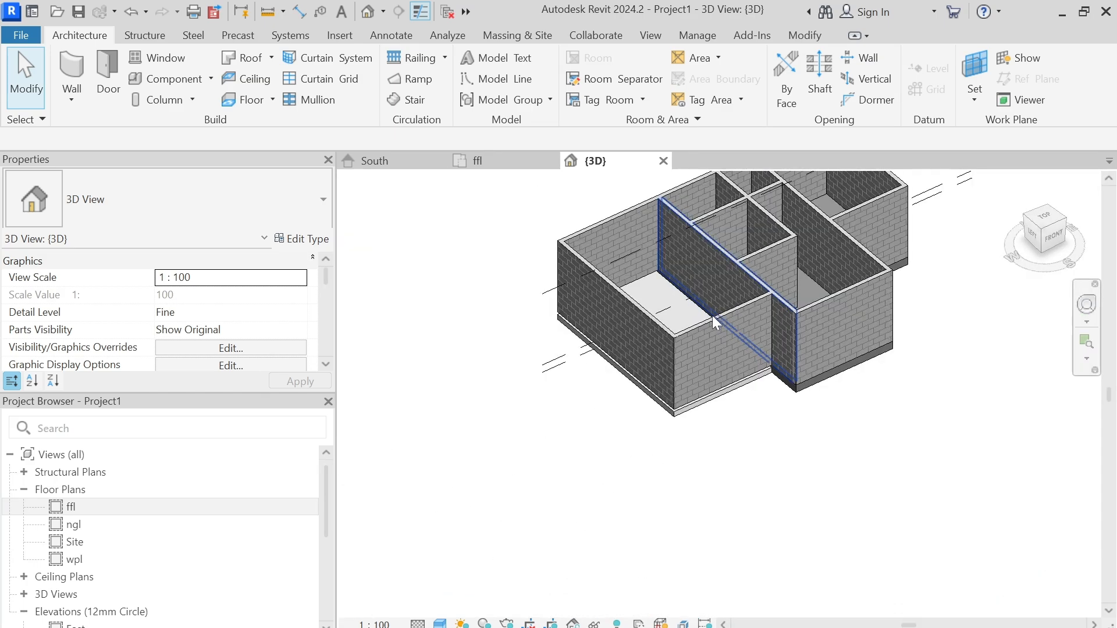
In the front 3D view, stretch the base of the large western room's south wall down to an offset of about -87.5
{"action": "scroll", "coordinate": [659, 389], "scroll_direction": "up", "scroll_amount": 3}
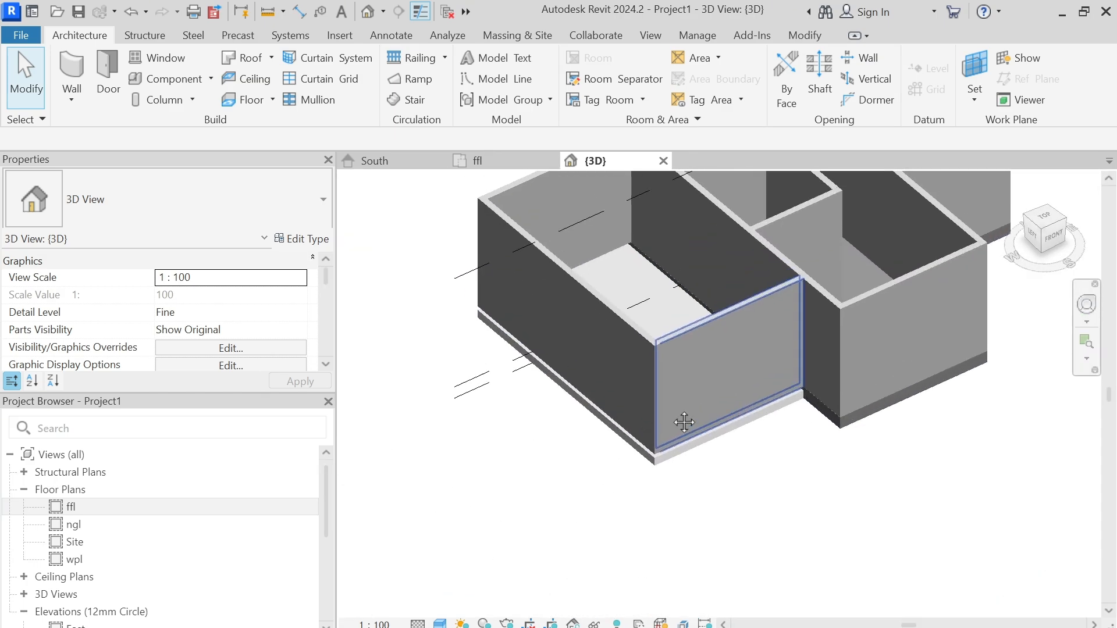
{"action": "left_click", "coordinate": [676, 447]}
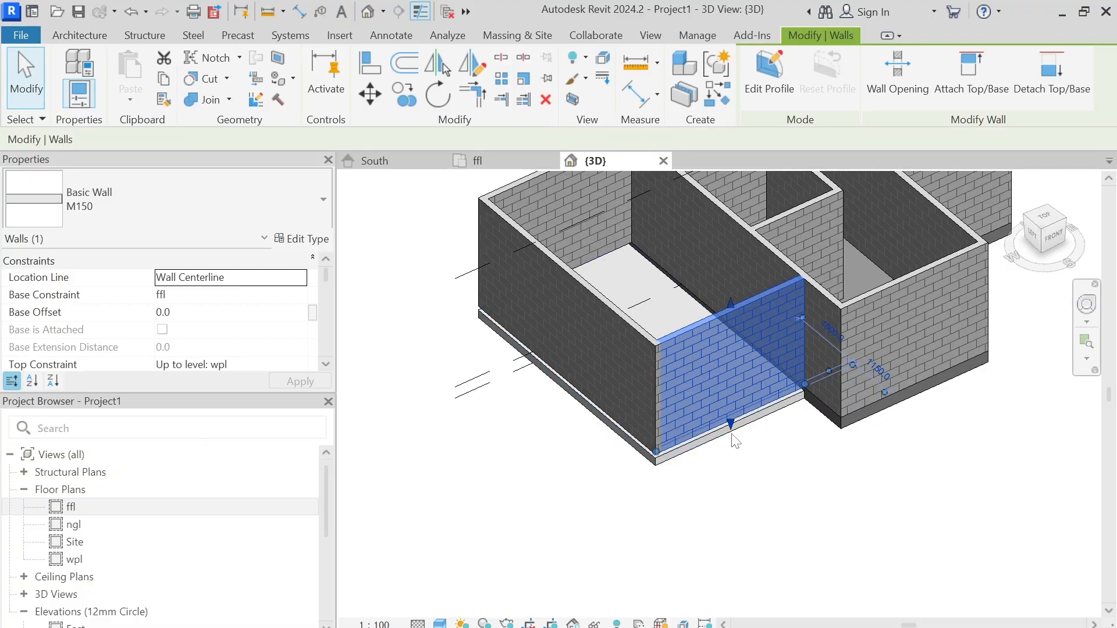
{"action": "key", "text": "Escape"}
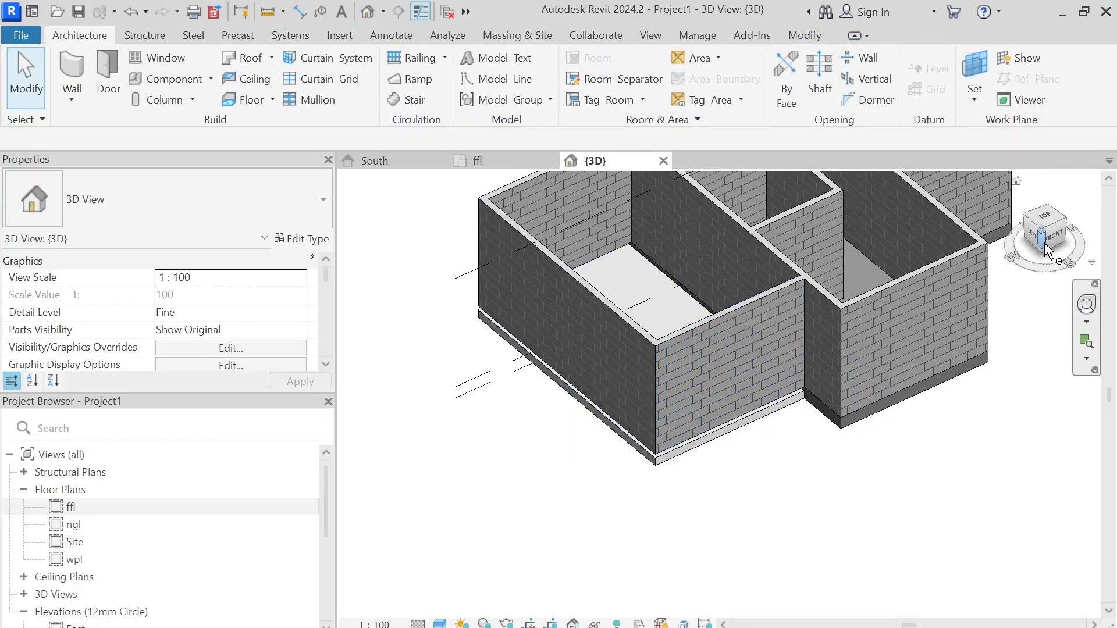
{"action": "left_click", "coordinate": [1053, 235]}
{"action": "scroll", "coordinate": [524, 407], "scroll_direction": "up", "scroll_amount": 5}
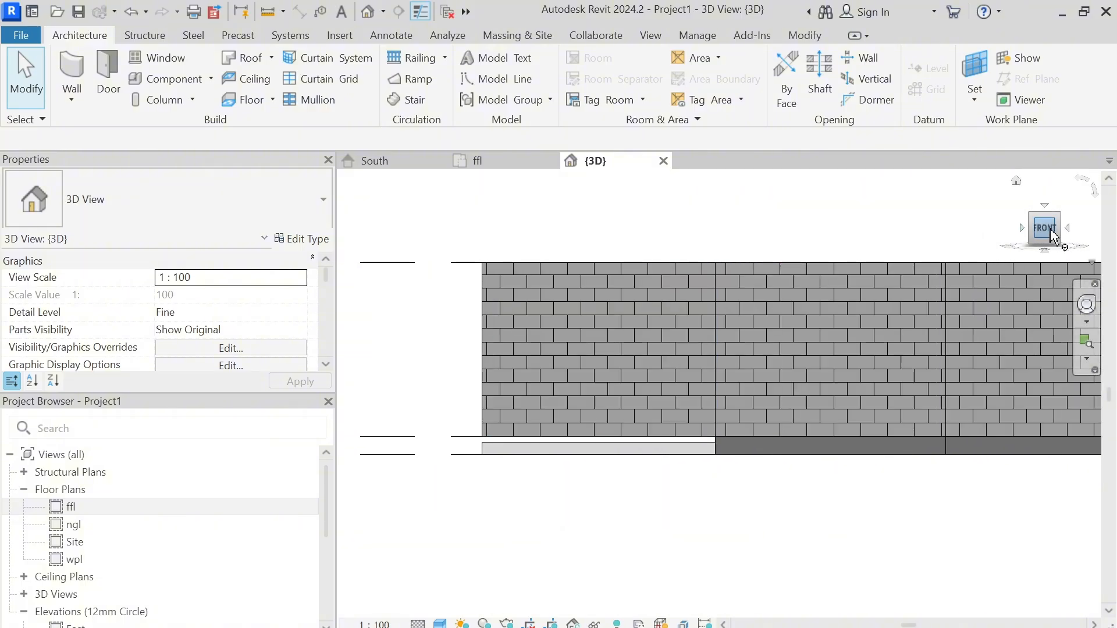
{"action": "left_click", "coordinate": [603, 436]}
{"action": "scroll", "coordinate": [609, 442], "scroll_direction": "up", "scroll_amount": 5}
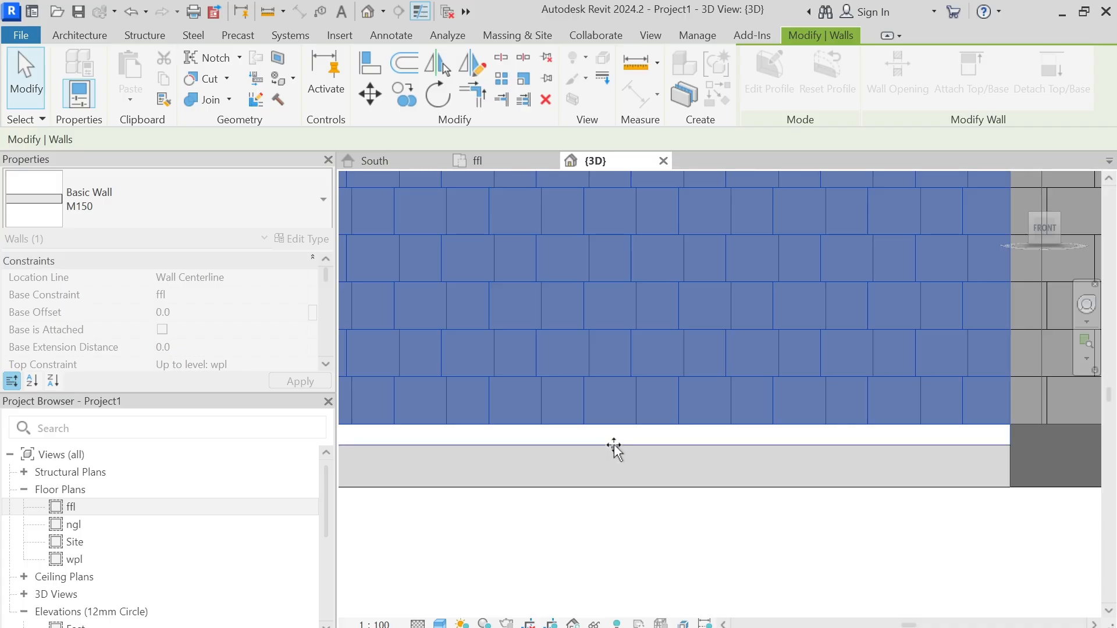
{"action": "left_click_drag", "start_coordinate": [614, 446], "coordinate": [616, 442]}
{"action": "scroll", "coordinate": [619, 439], "scroll_direction": "up", "scroll_amount": 3}
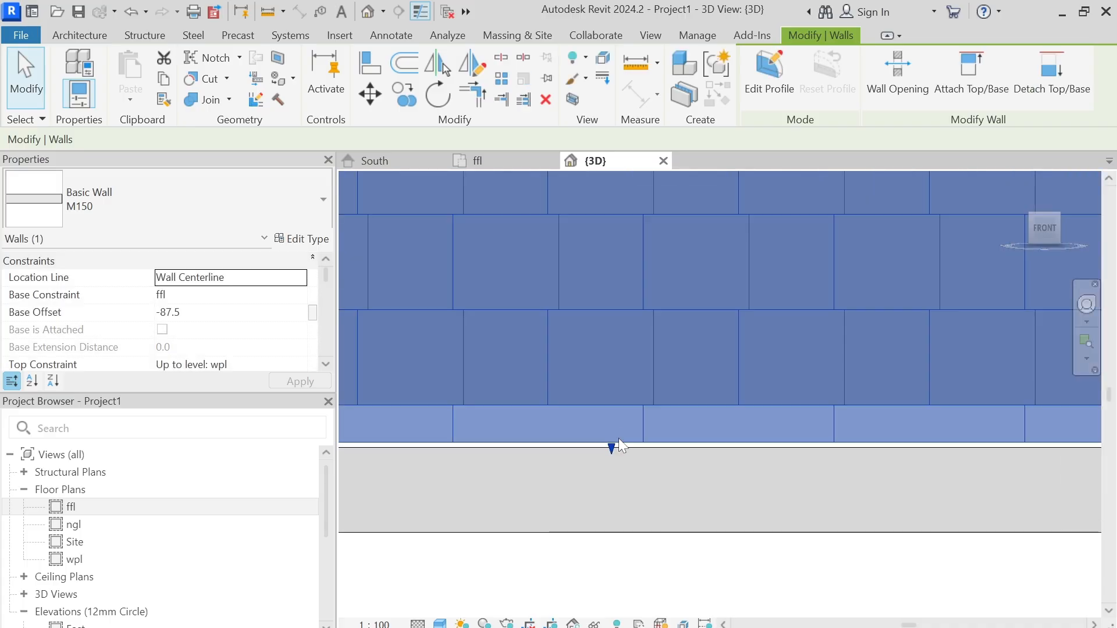
{"action": "left_click", "coordinate": [618, 565]}
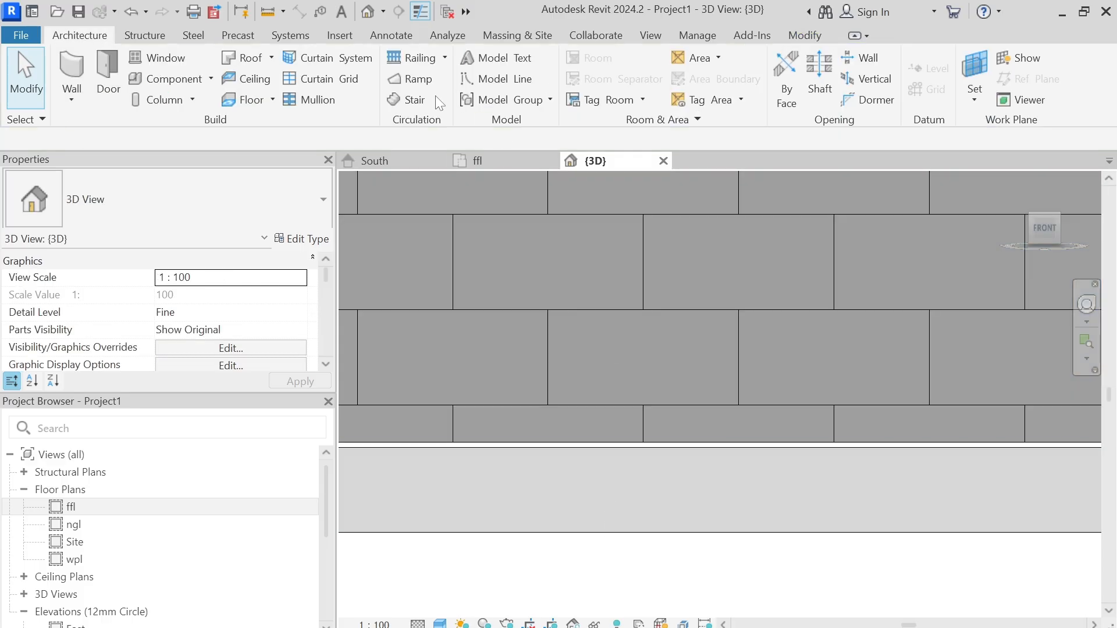
Align the base of the large western room's south wall with the top of the slab
{"action": "left_click", "coordinate": [786, 36]}
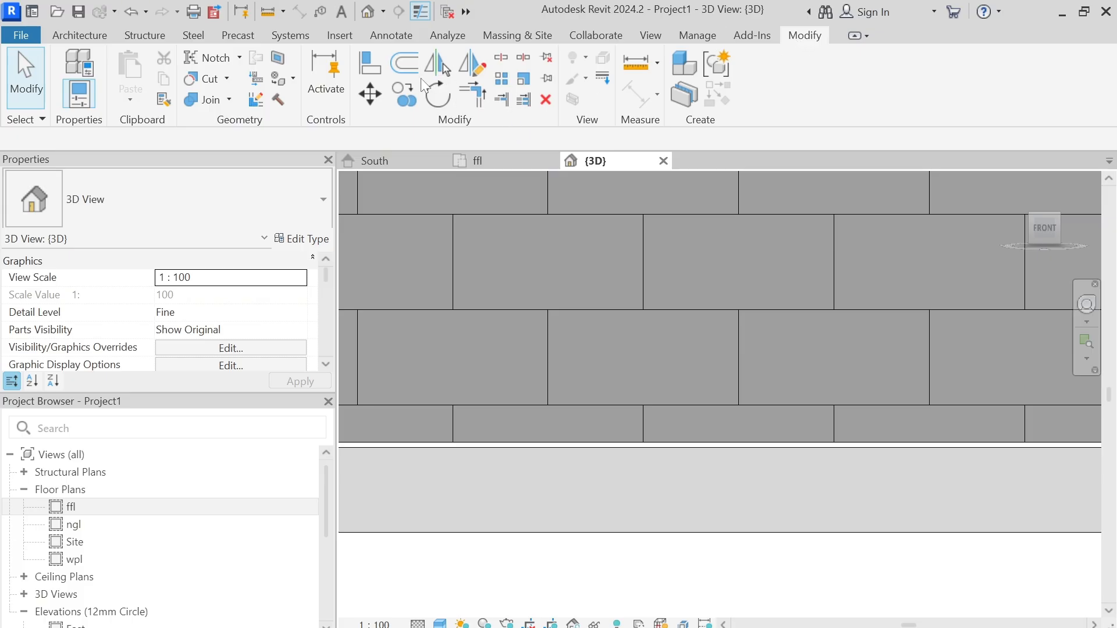
{"action": "left_click", "coordinate": [370, 63]}
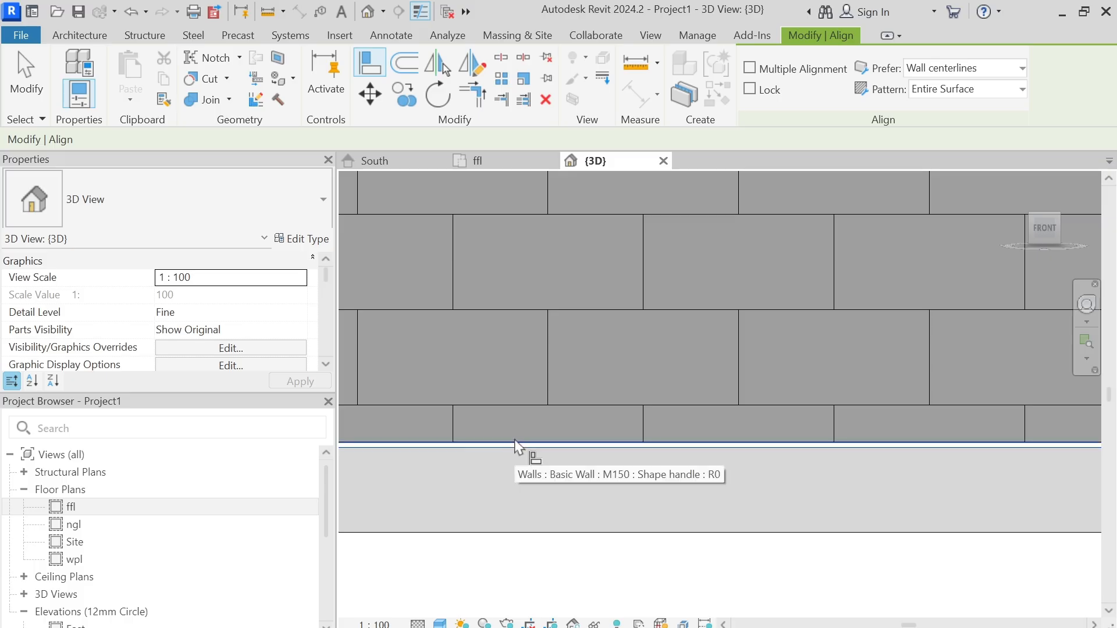
{"action": "left_click", "coordinate": [514, 441]}
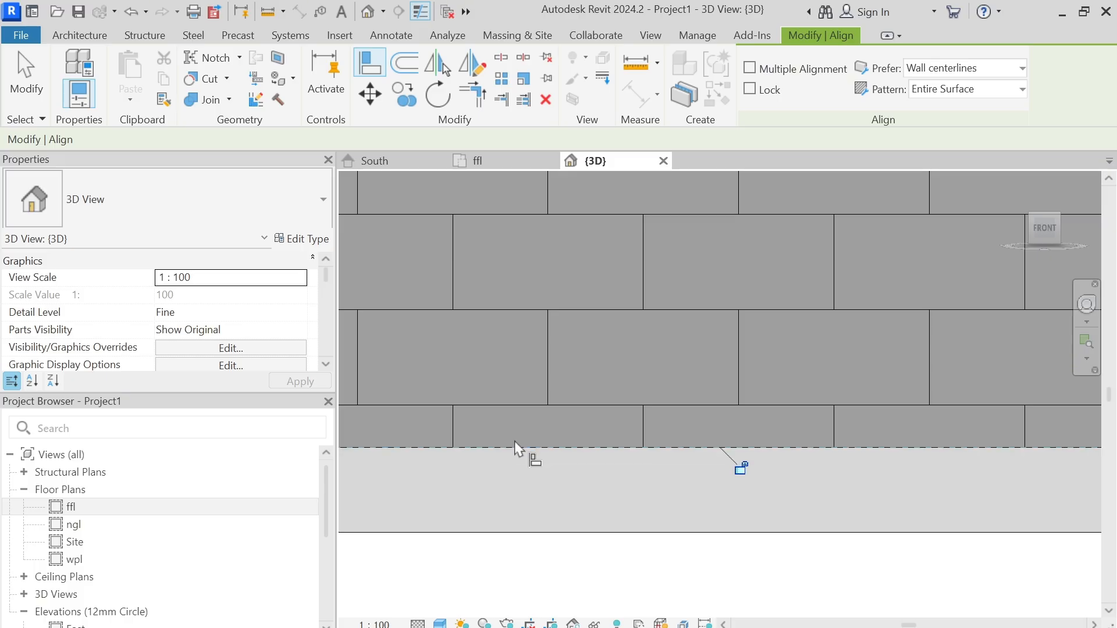
{"action": "scroll", "coordinate": [514, 435], "scroll_direction": "down", "scroll_amount": 2}
{"action": "key", "text": "Escape"}
{"action": "key", "text": "Escape"}
Align the base of the large western room's west wall with the slab's top edge
{"action": "scroll", "coordinate": [514, 436], "scroll_direction": "down", "scroll_amount": 3}
{"action": "middle_click_drag", "start_coordinate": [492, 423], "coordinate": [522, 421]}
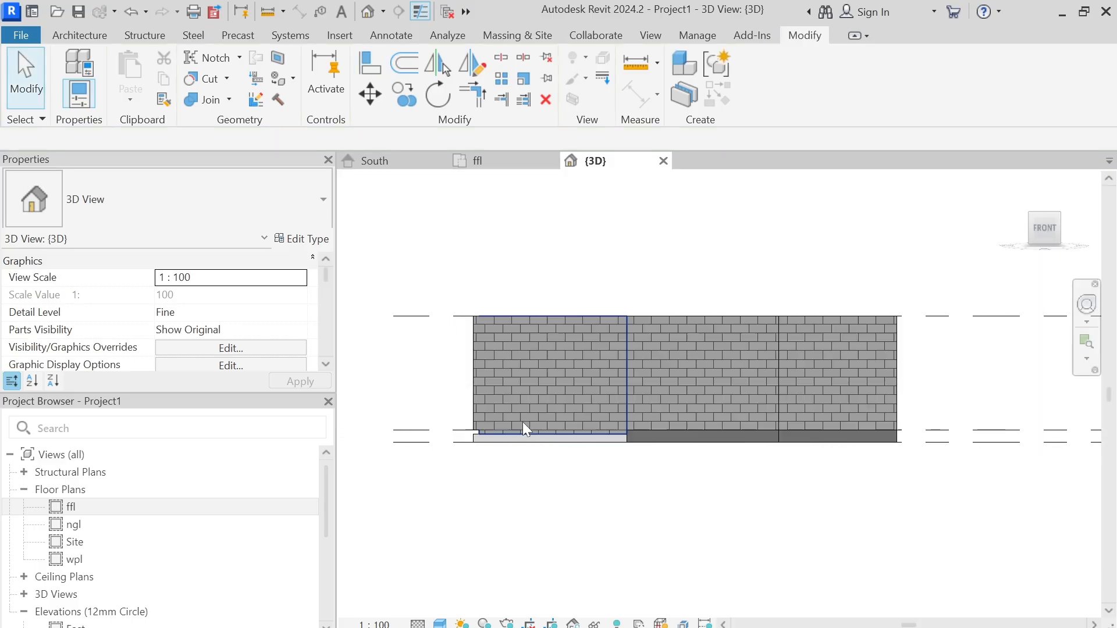
{"action": "scroll", "coordinate": [487, 439], "scroll_direction": "up", "scroll_amount": 3}
{"action": "scroll", "coordinate": [472, 443], "scroll_direction": "up", "scroll_amount": 3}
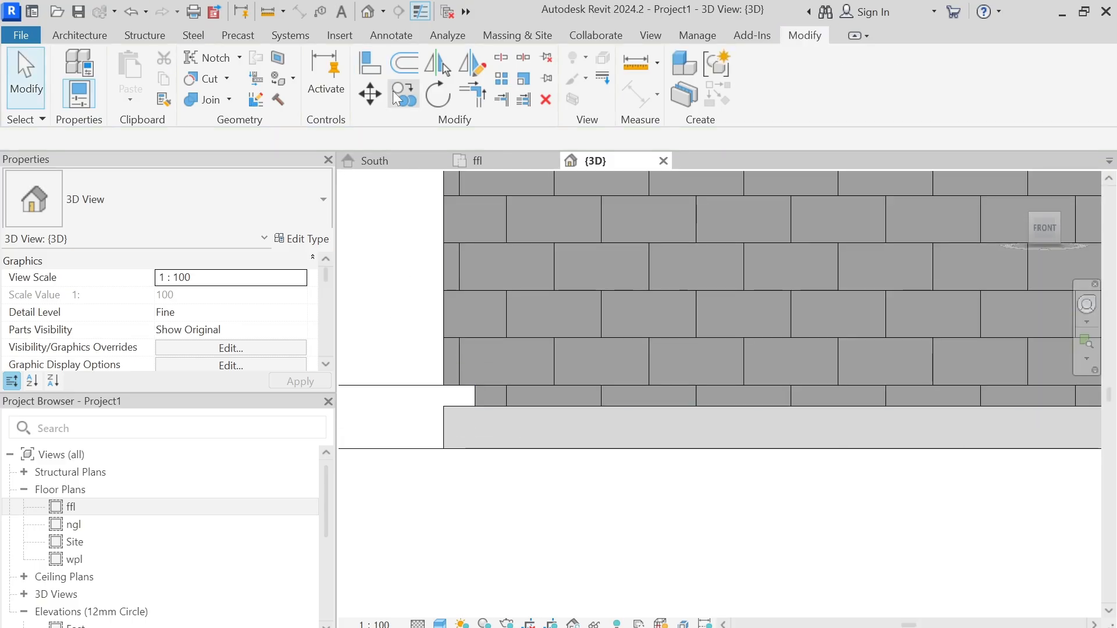
{"action": "left_click", "coordinate": [370, 61]}
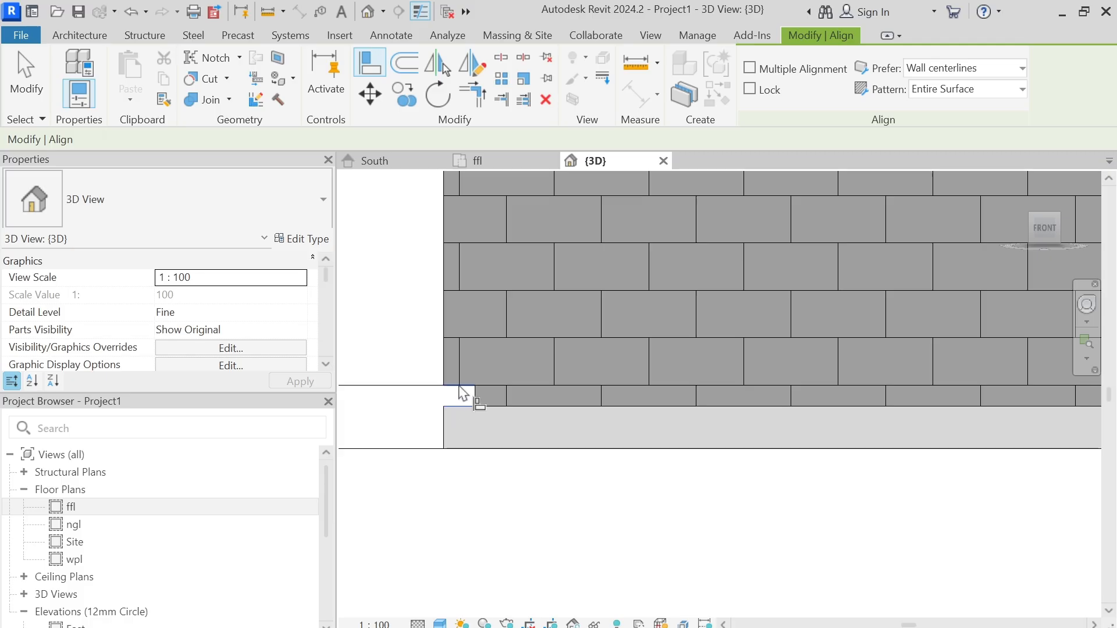
{"action": "left_click", "coordinate": [470, 390]}
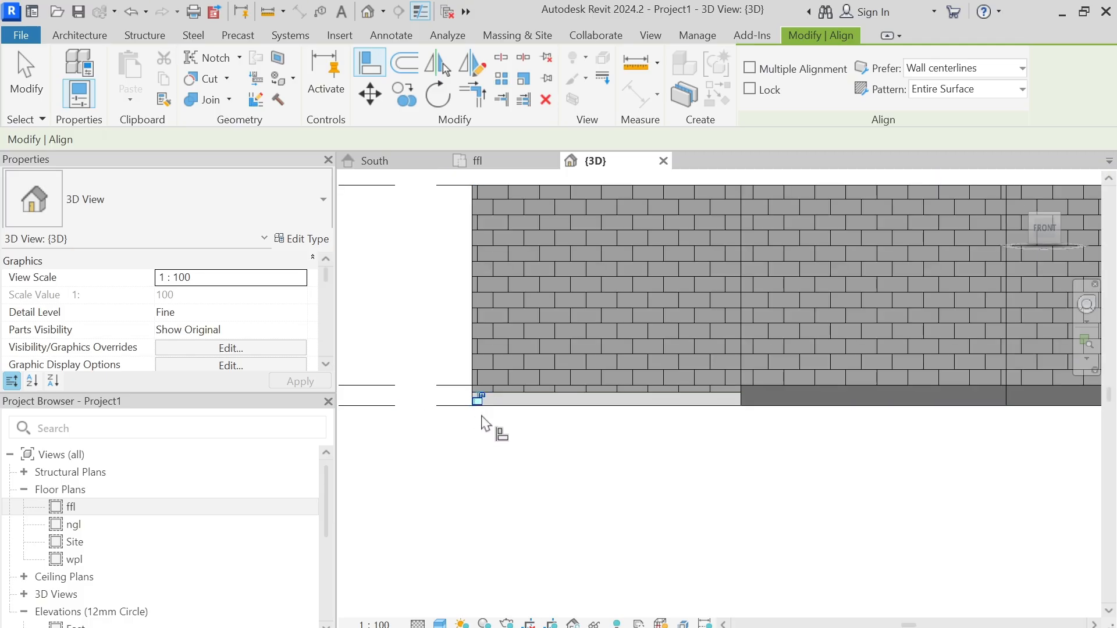
{"action": "key", "text": "Escape"}
{"action": "key", "text": "Escape"}
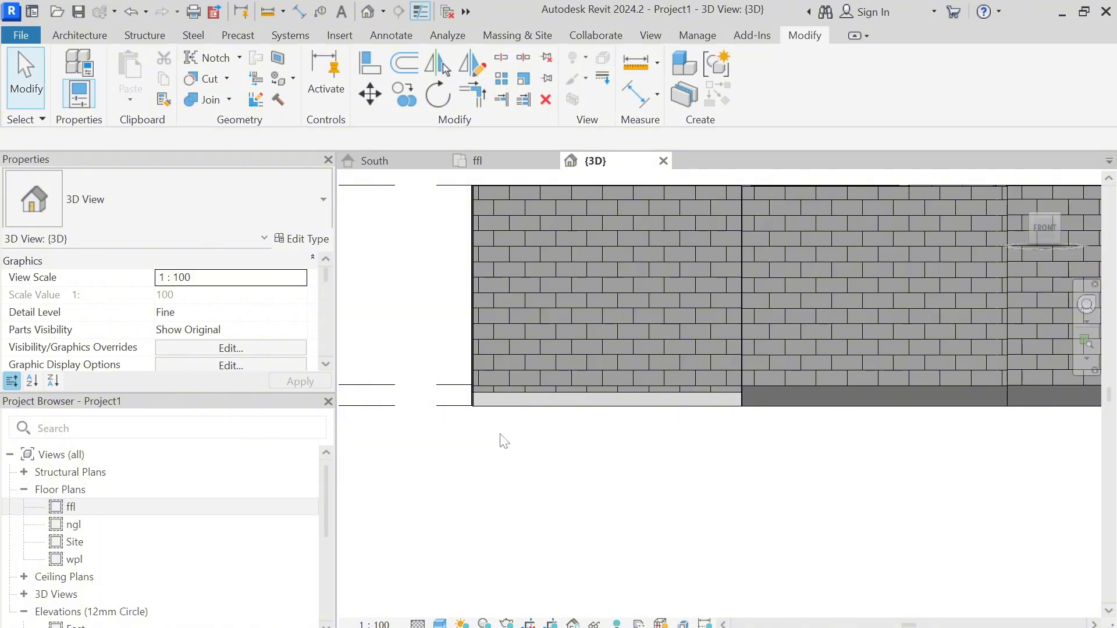
From the back 3D view, align the base of the north wall above the slab with the slab's top edge
{"action": "middle_click_drag", "start_coordinate": [498, 436], "coordinate": [680, 481], "text": "shift"}
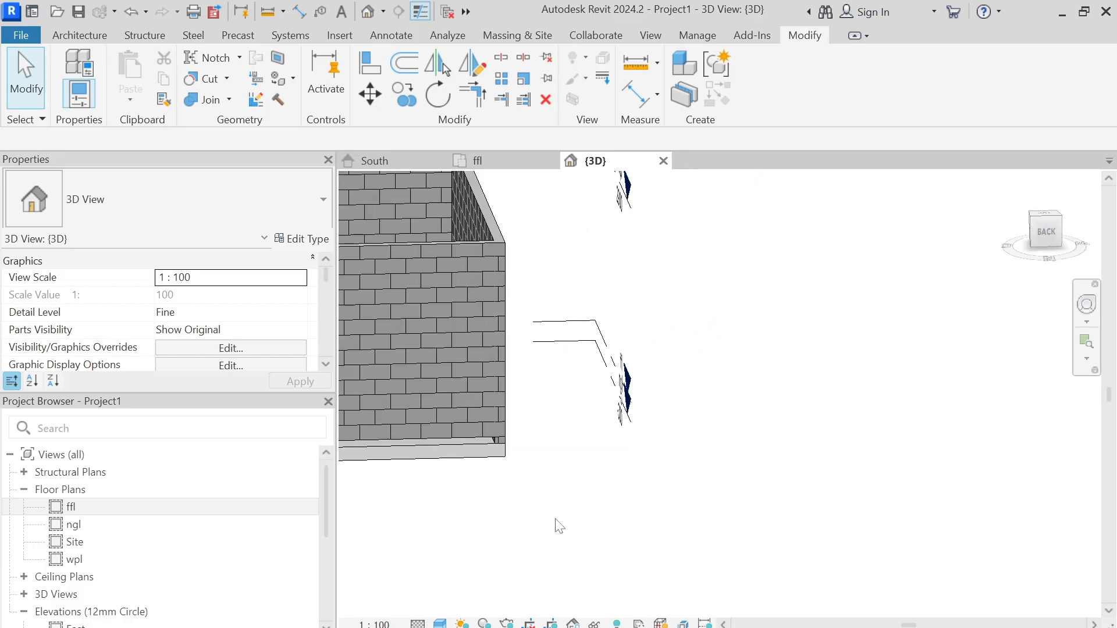
{"action": "mouse_move", "coordinate": [556, 523]}
{"action": "middle_mouse_down", "text": "shift"}
{"action": "mouse_move", "coordinate": [476, 441]}
{"action": "mouse_move", "coordinate": [613, 491]}
{"action": "mouse_move", "coordinate": [599, 486]}
{"action": "mouse_move", "coordinate": [669, 407]}
{"action": "middle_mouse_up", "text": "shift"}
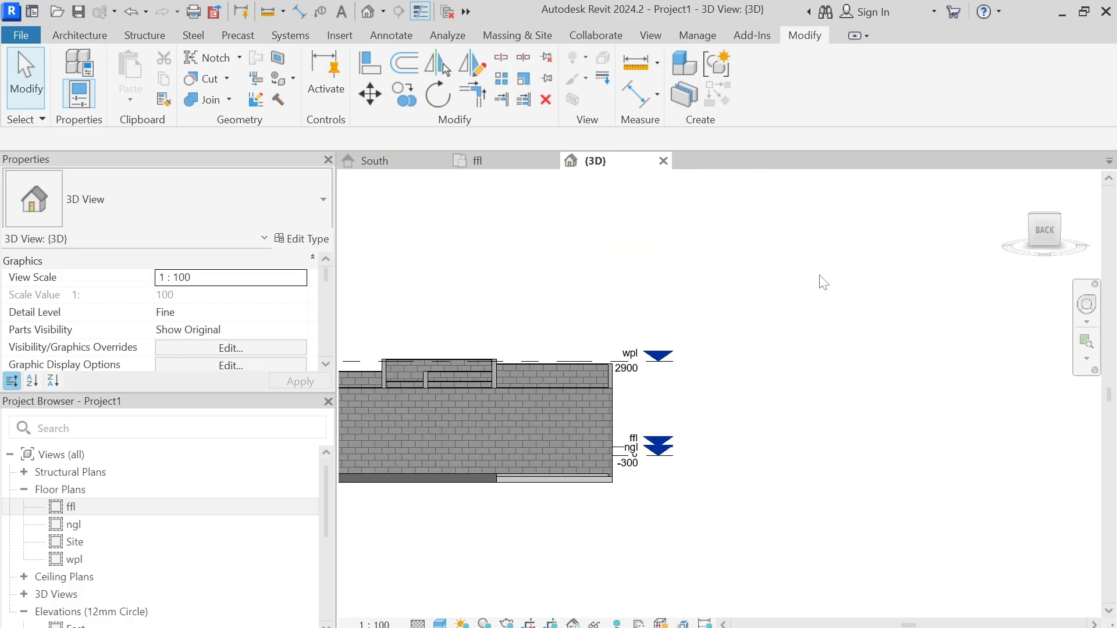
{"action": "left_click", "coordinate": [1045, 231]}
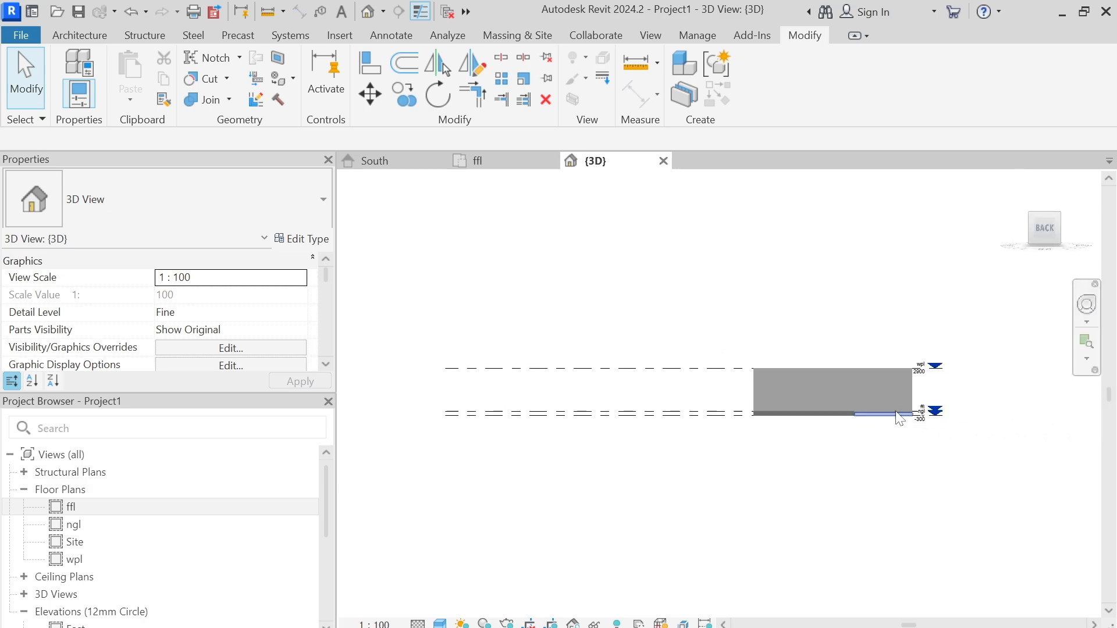
{"action": "scroll", "coordinate": [890, 418], "scroll_direction": "up", "scroll_amount": 6}
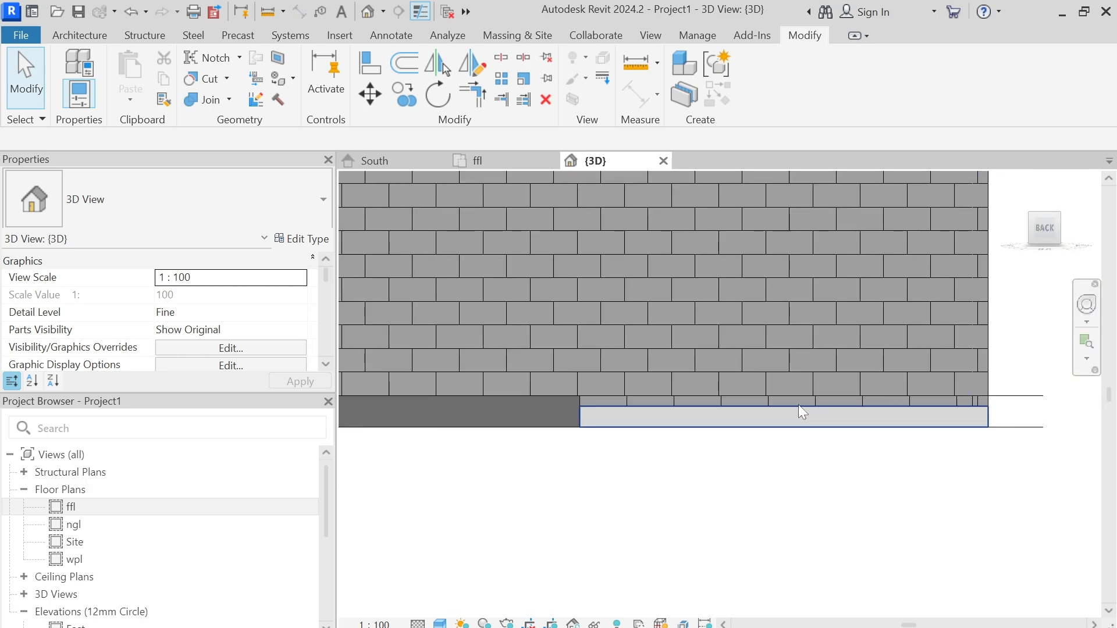
{"action": "left_click", "coordinate": [375, 64]}
{"action": "left_click", "coordinate": [748, 397]}
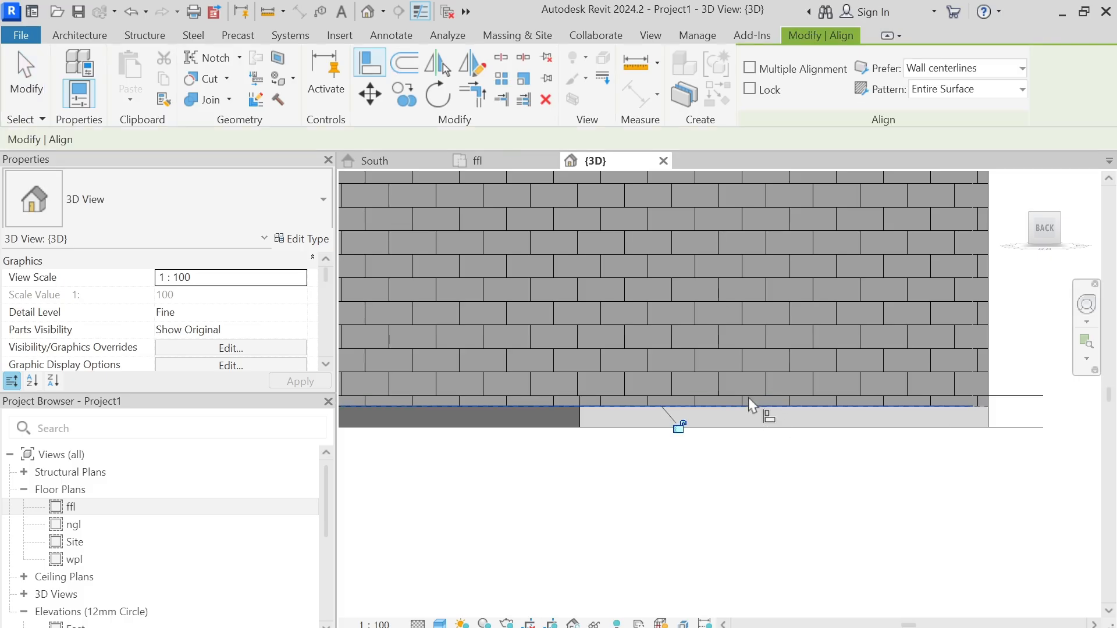
{"action": "left_click", "coordinate": [774, 442]}
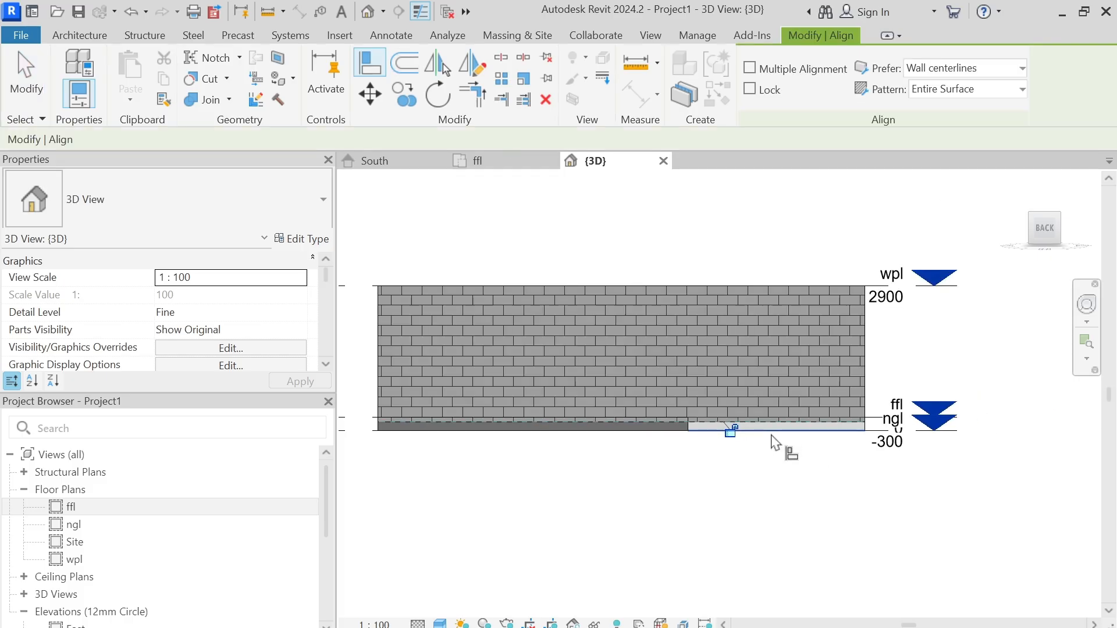
{"action": "key", "text": "Escape"}
{"action": "middle_click_drag", "start_coordinate": [777, 416], "coordinate": [698, 523], "text": "shift"}
{"action": "middle_click_drag", "start_coordinate": [742, 389], "coordinate": [637, 334]}
{"action": "scroll", "coordinate": [804, 324], "scroll_direction": "down", "scroll_amount": 4}
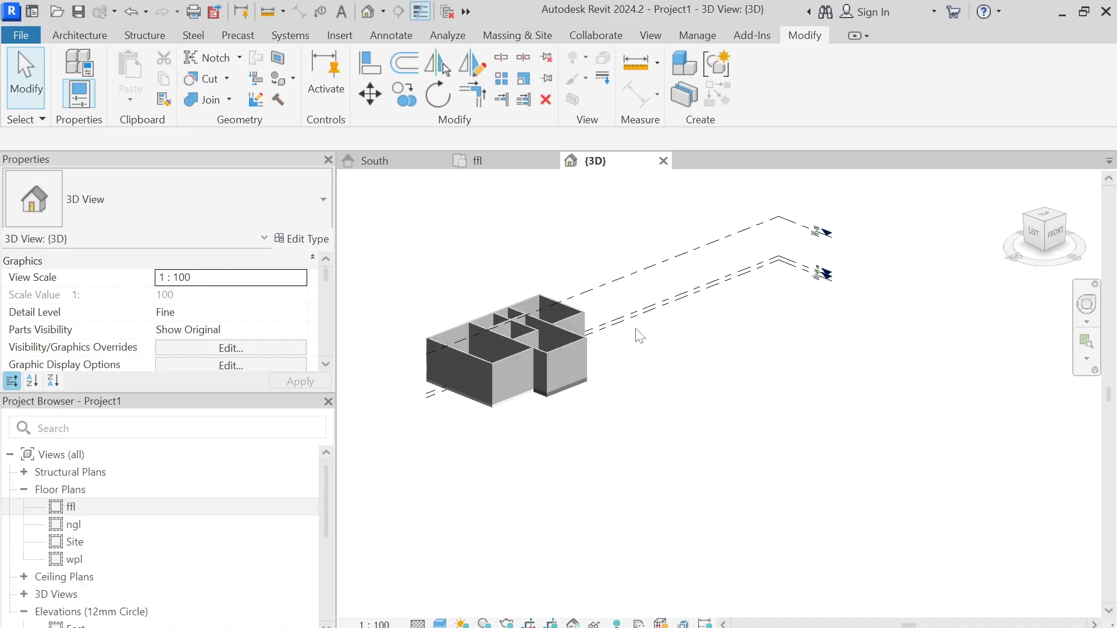
{"action": "scroll", "coordinate": [665, 332], "scroll_direction": "up", "scroll_amount": 3}
{"action": "scroll", "coordinate": [727, 344], "scroll_direction": "down", "scroll_amount": 1}
{"action": "scroll", "coordinate": [774, 358], "scroll_direction": "down", "scroll_amount": 5}
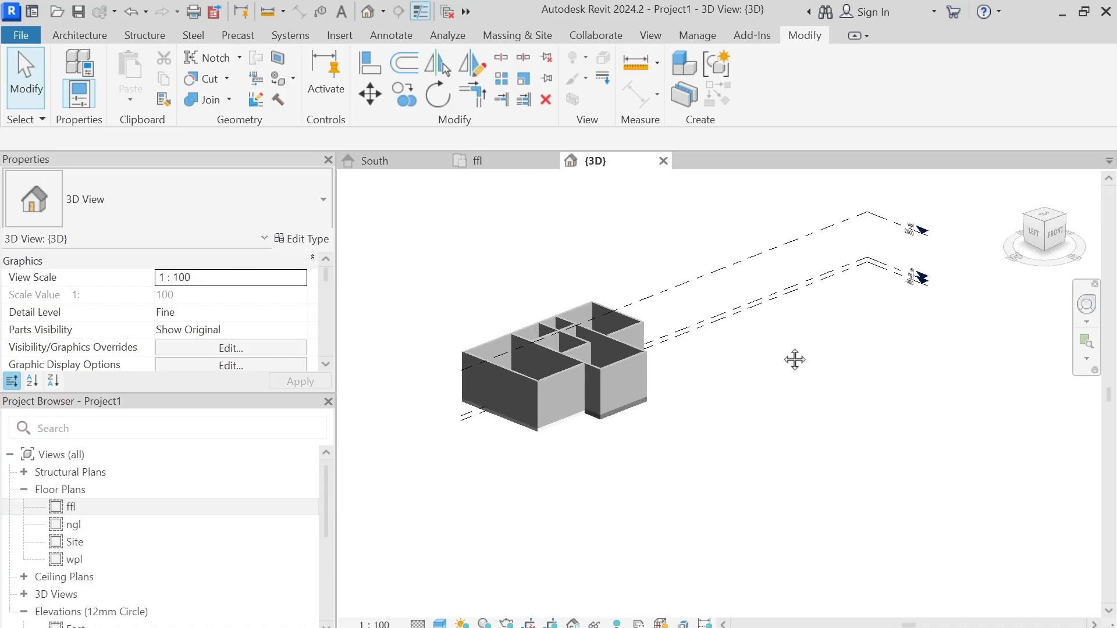
Open the wpl floor plan
{"action": "scroll", "coordinate": [774, 361], "scroll_direction": "down", "scroll_amount": 1}
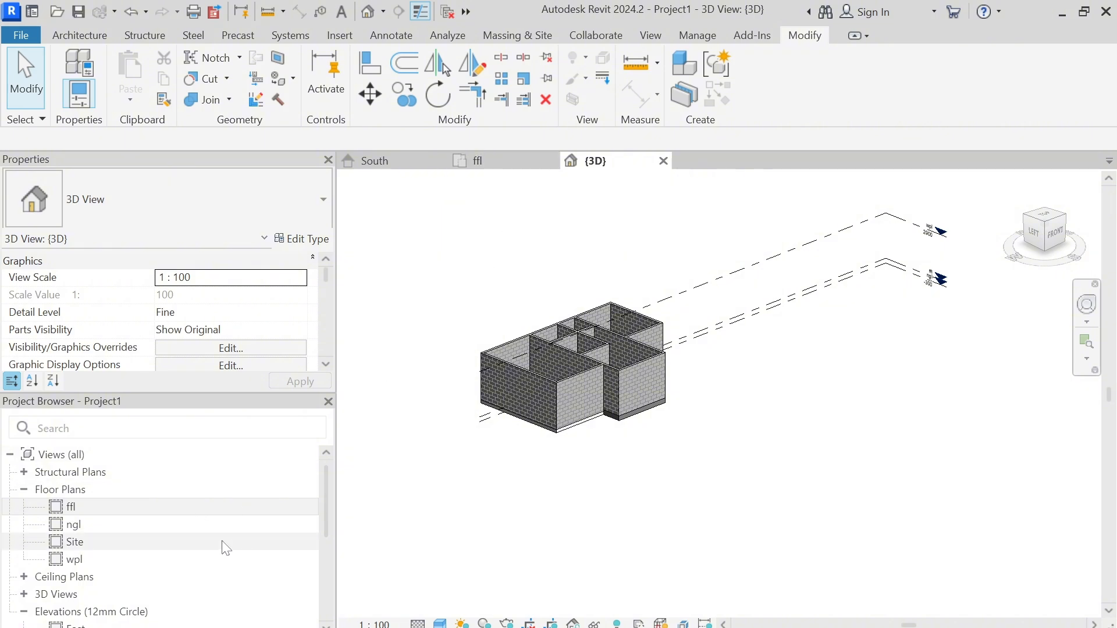
{"action": "double_click", "coordinate": [147, 563]}
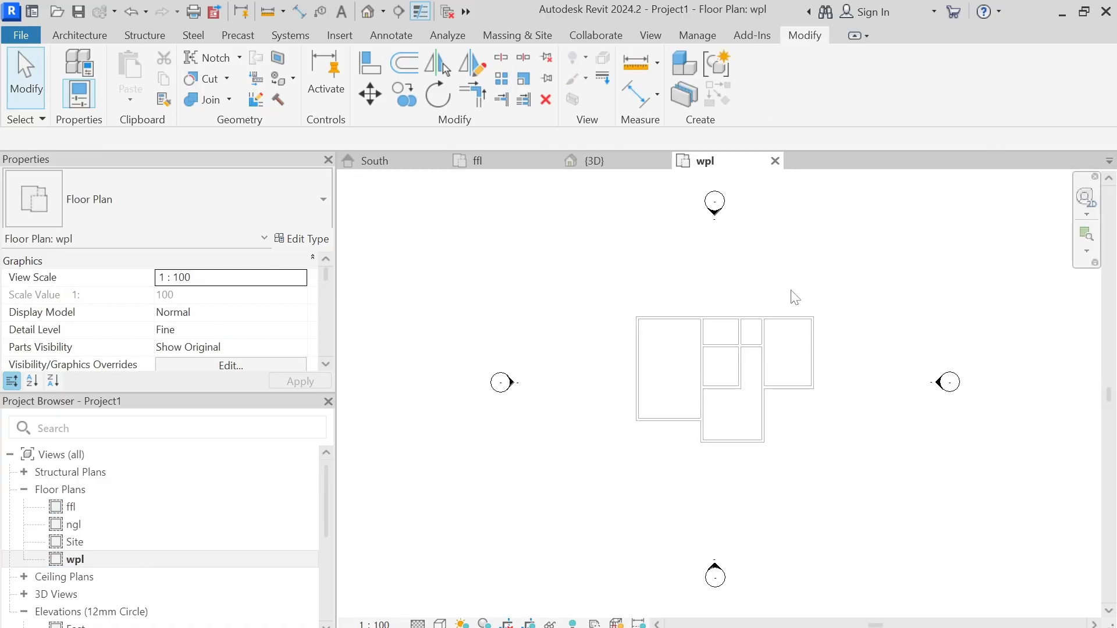
{"action": "scroll", "coordinate": [793, 294], "scroll_direction": "up", "scroll_amount": 2}
{"action": "middle_click_drag", "start_coordinate": [796, 295], "coordinate": [738, 264]}
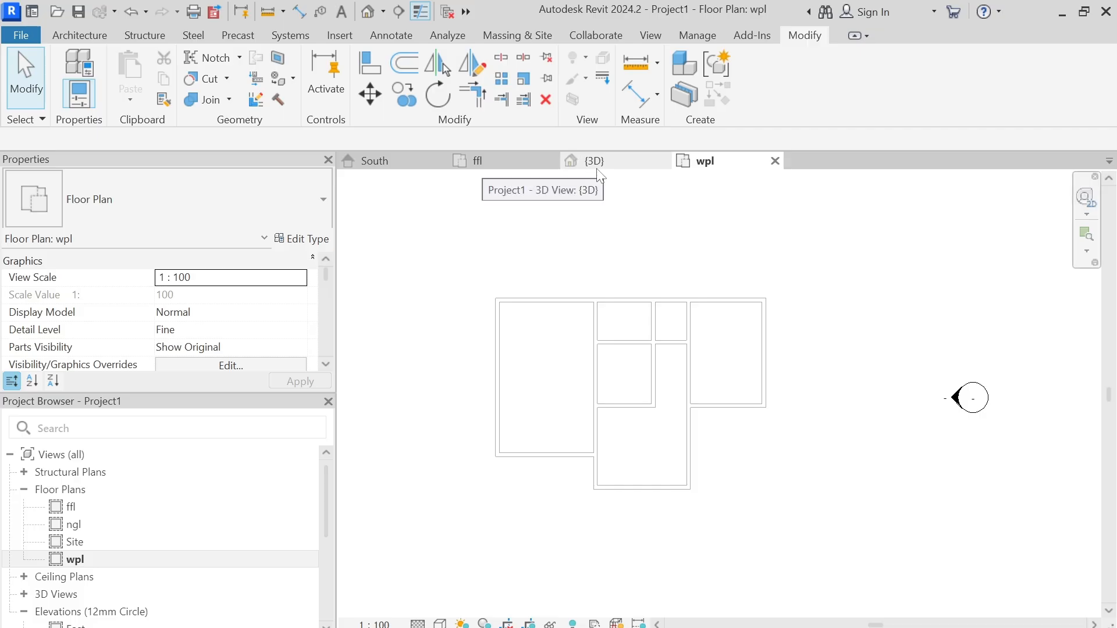
Start a roof by footprint using the type Roof_Pitched_38Tile-25Bat-0Felt-25bat-100Ins-150Truss-12PBd
{"action": "left_click", "coordinate": [98, 36]}
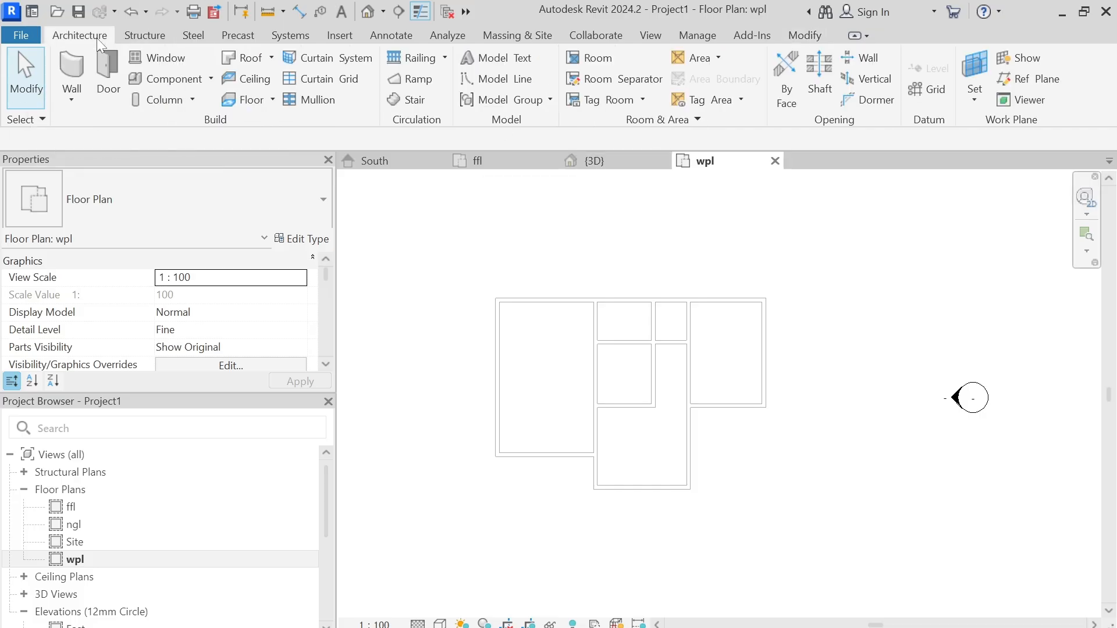
{"action": "left_click", "coordinate": [271, 58]}
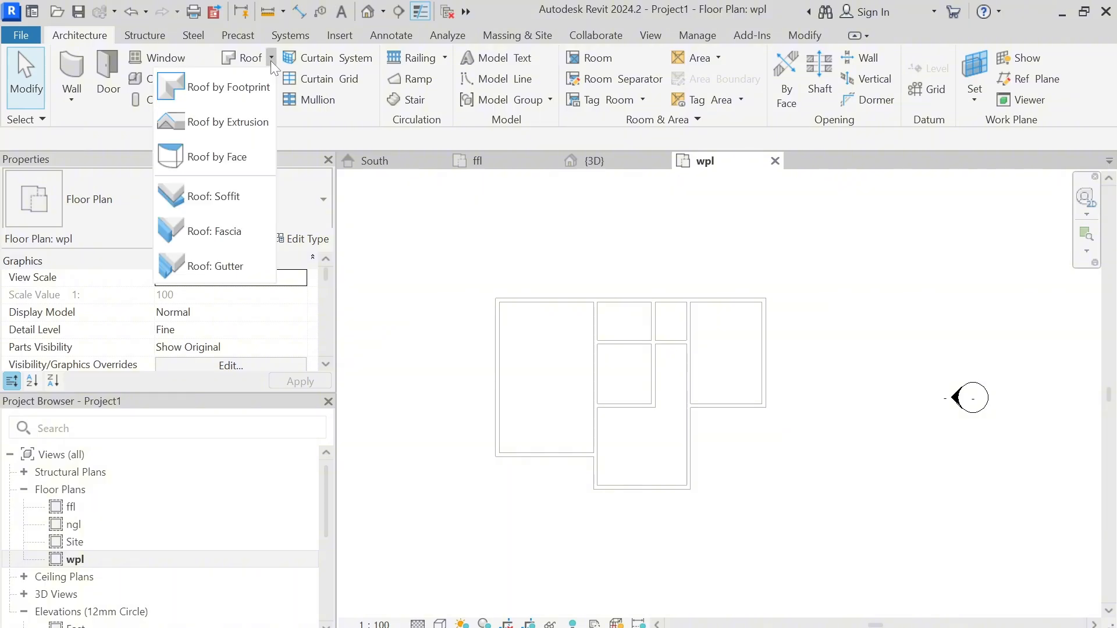
{"action": "left_click", "coordinate": [210, 89]}
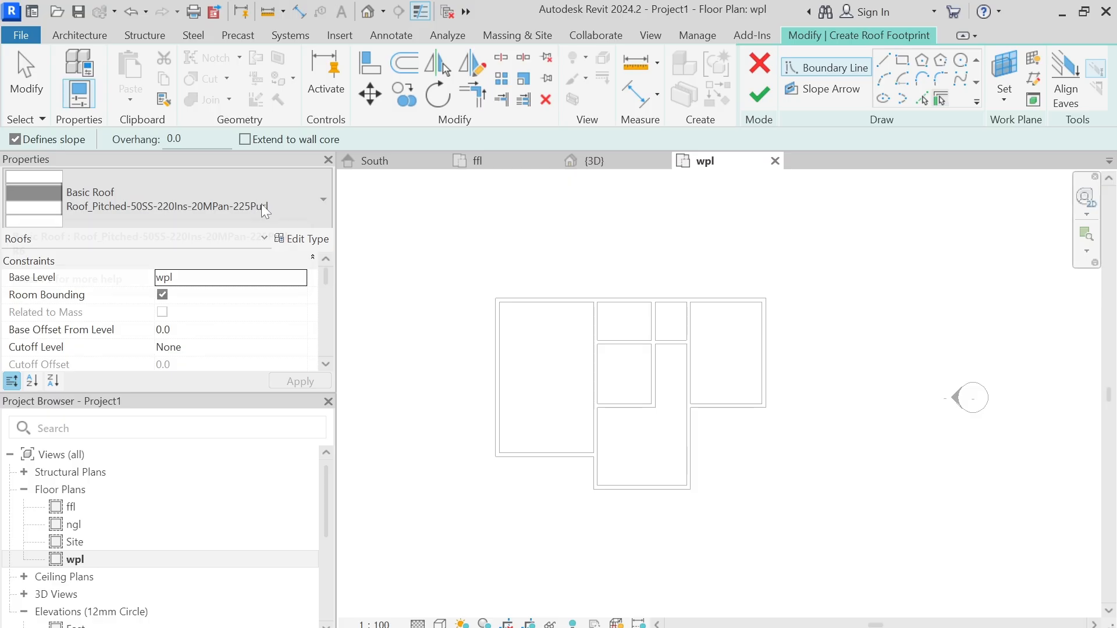
{"action": "left_click", "coordinate": [104, 194]}
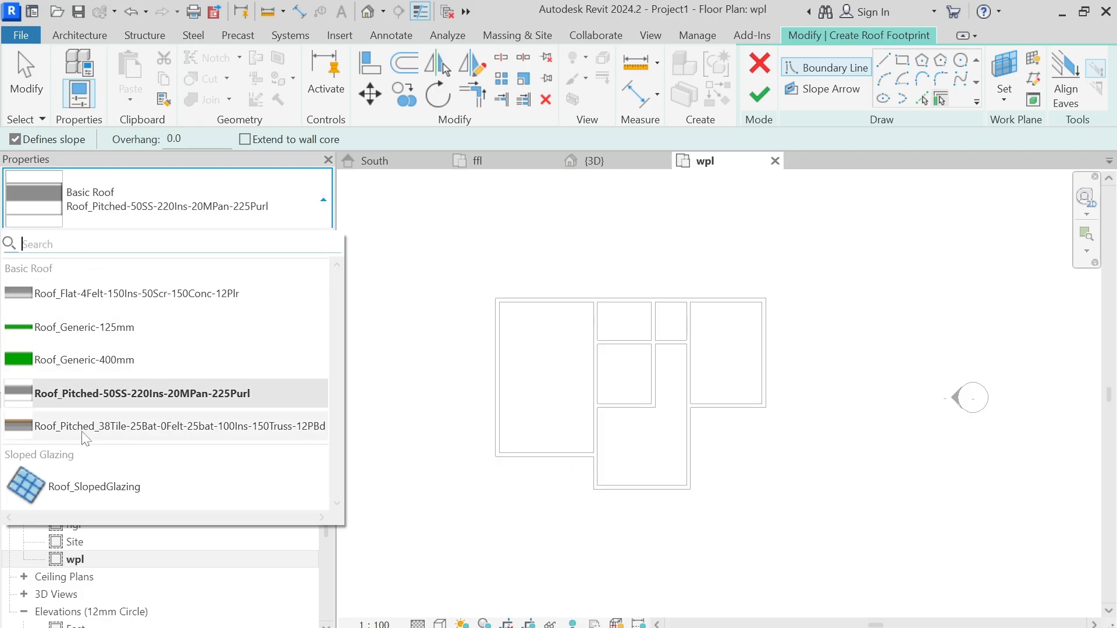
{"action": "mouse_move", "coordinate": [84, 436]}
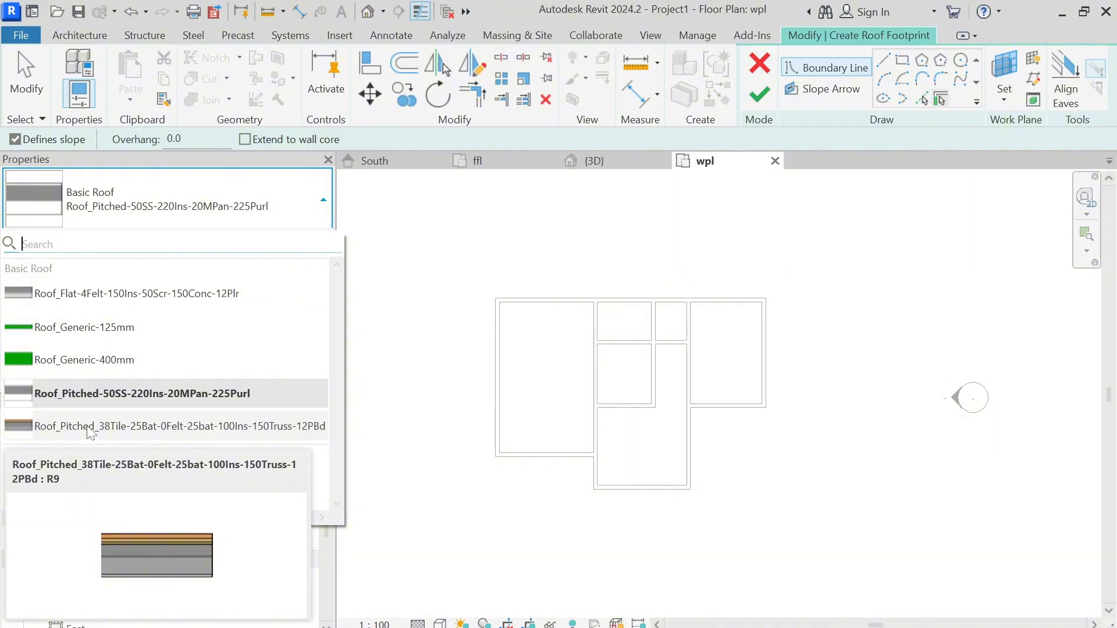
{"action": "left_click", "coordinate": [90, 431]}
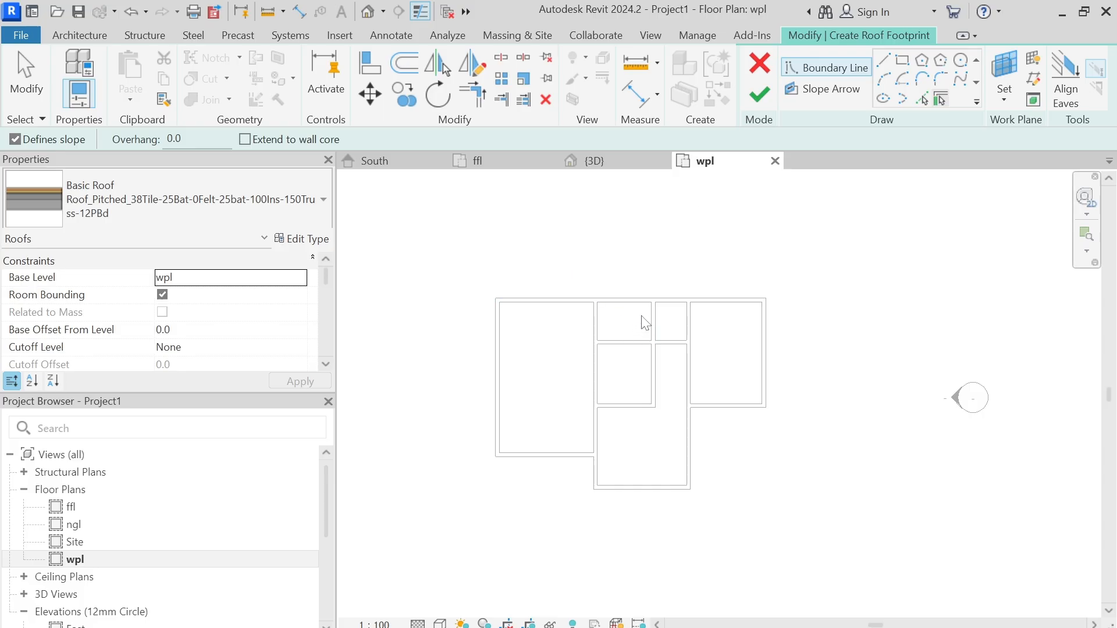
With Pick Lines at a 400 mm offset, add sloped roof boundary lines outside the north and west exterior walls
{"action": "left_click", "coordinate": [921, 100]}
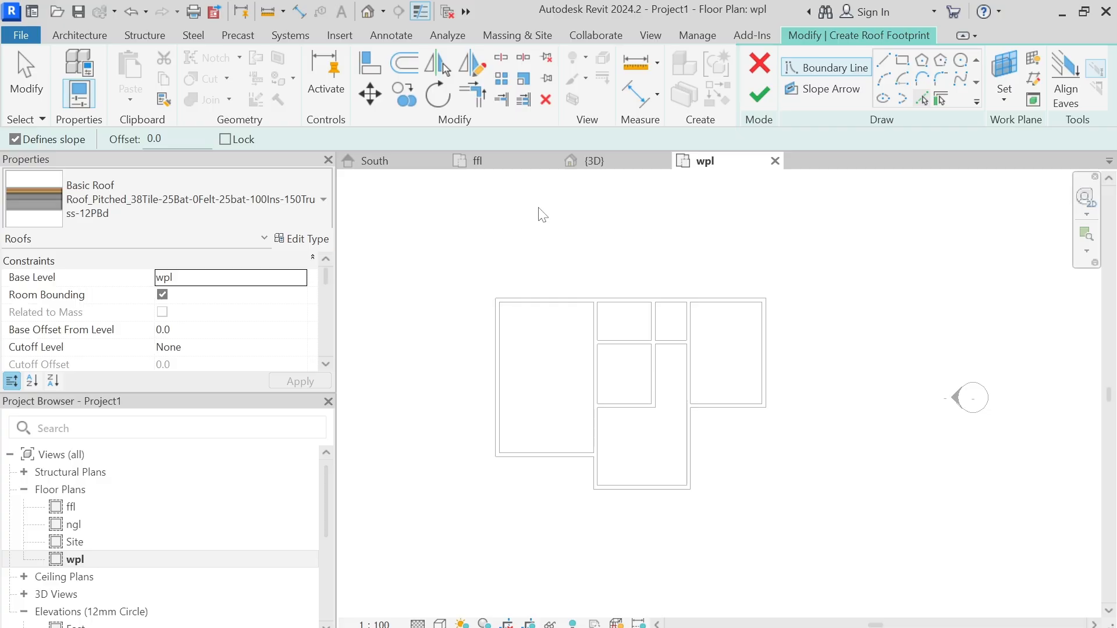
{"action": "left_click", "coordinate": [154, 139]}
{"action": "type", "text": "600"}
{"action": "key", "text": "BackSpace"}
{"action": "key", "text": "BackSpace"}
{"action": "key", "text": "Return"}
{"action": "middle_click_drag", "start_coordinate": [563, 356], "coordinate": [544, 350]}
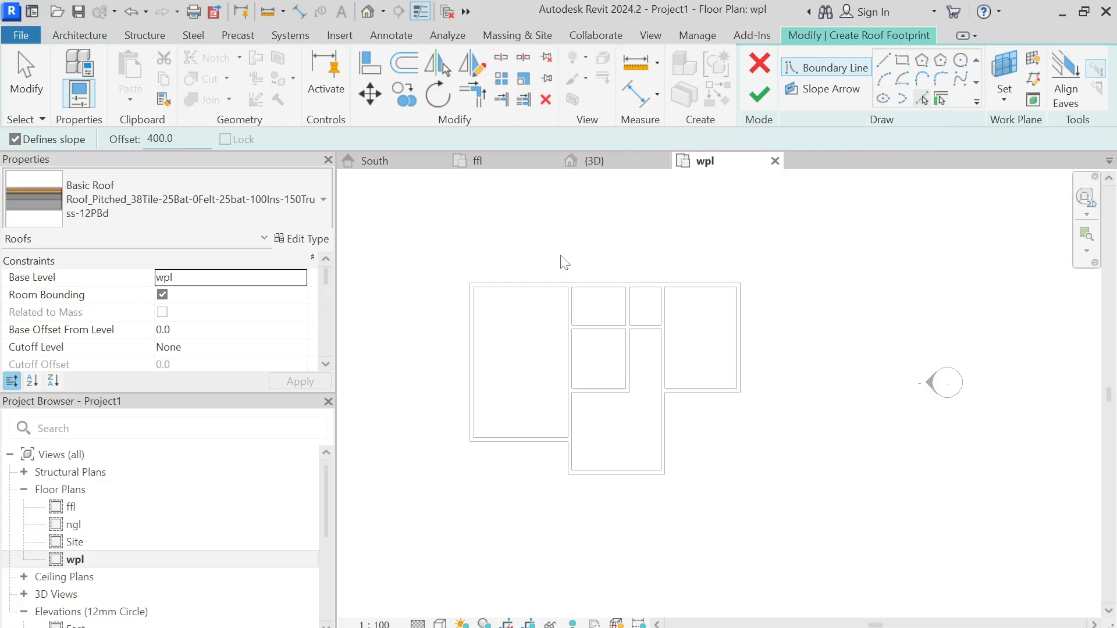
{"action": "scroll", "coordinate": [585, 294], "scroll_direction": "up", "scroll_amount": 3}
{"action": "scroll", "coordinate": [538, 295], "scroll_direction": "up", "scroll_amount": 3}
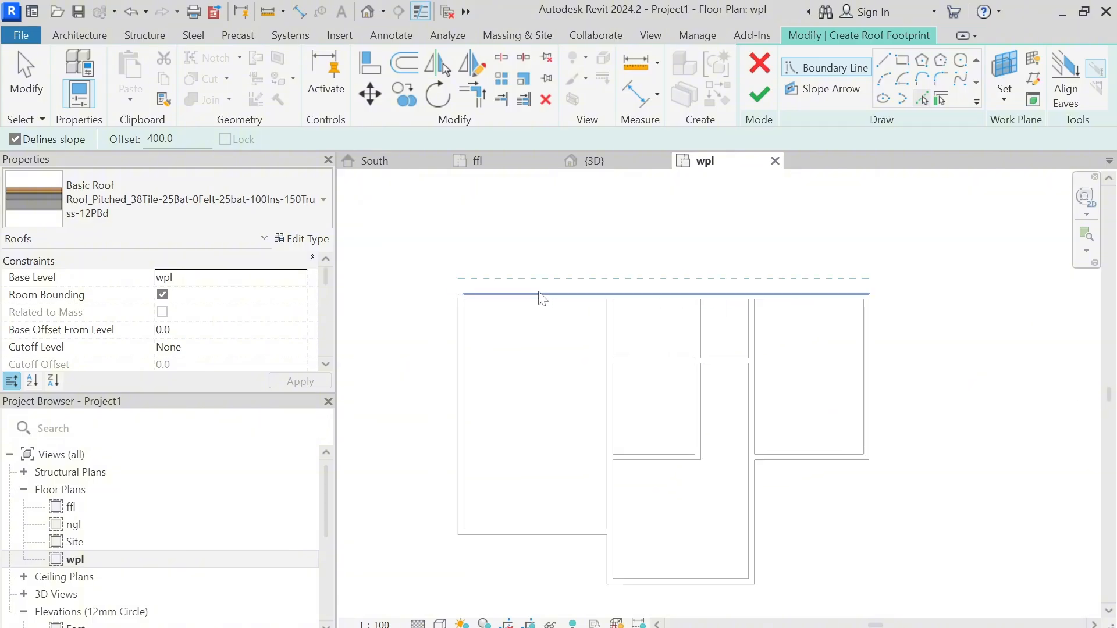
{"action": "left_click", "coordinate": [535, 298]}
{"action": "scroll", "coordinate": [531, 302], "scroll_direction": "down", "scroll_amount": 4}
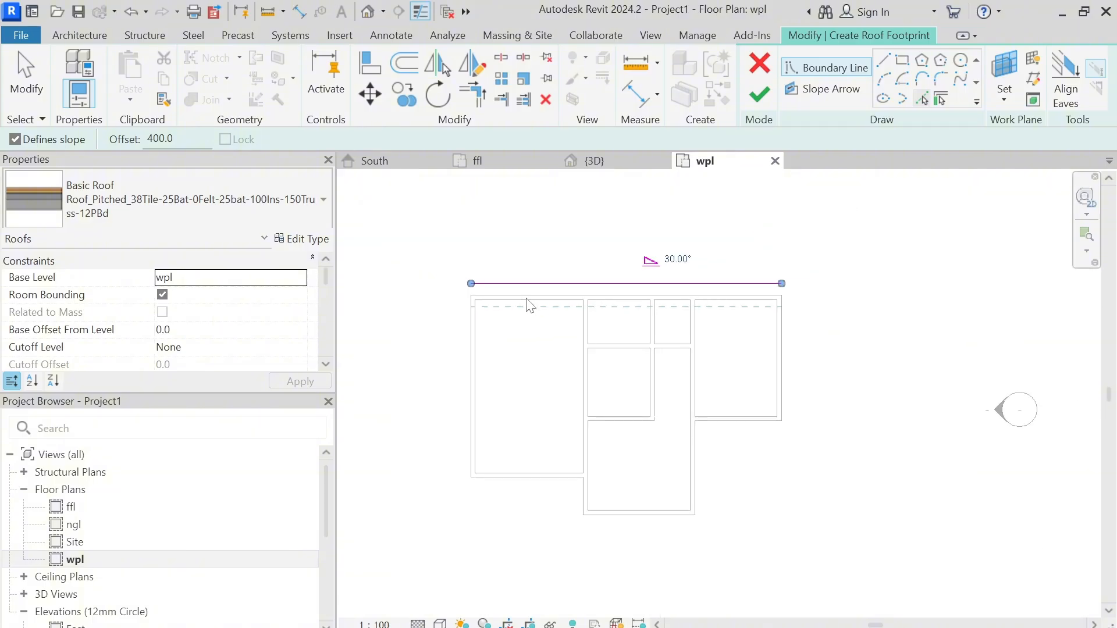
{"action": "left_click", "coordinate": [477, 359]}
{"action": "scroll", "coordinate": [499, 491], "scroll_direction": "up", "scroll_amount": 1}
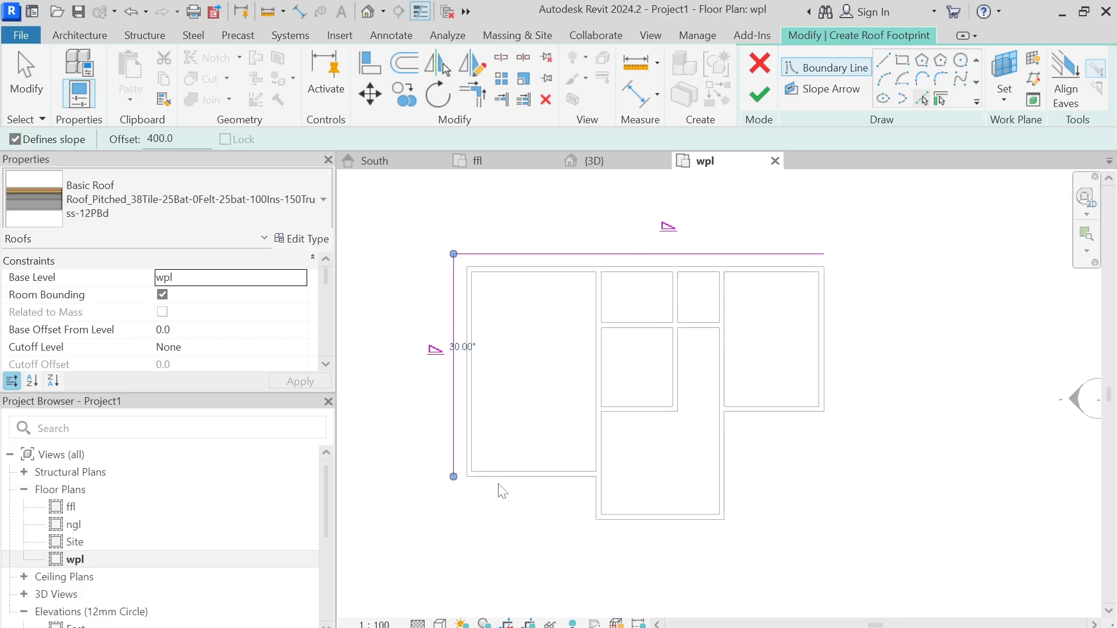
Add roof boundary lines offset 400 mm outside the remaining south and east walls, including the projecting southern room's sides
{"action": "left_click", "coordinate": [498, 491]}
{"action": "left_click", "coordinate": [592, 514]}
{"action": "left_click", "coordinate": [620, 525]}
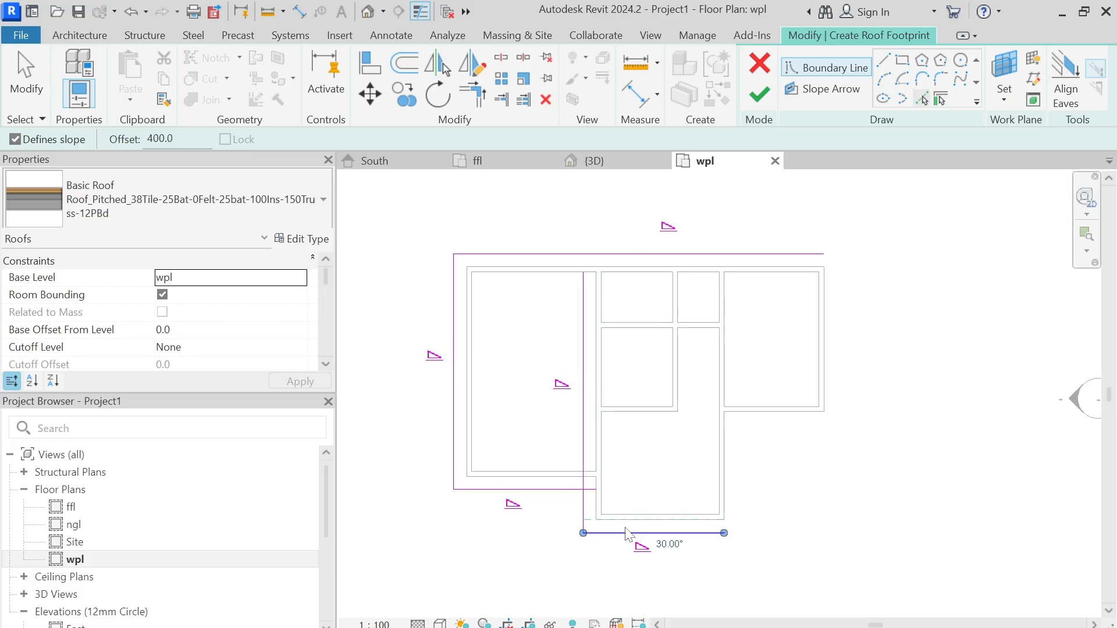
{"action": "left_click", "coordinate": [731, 515]}
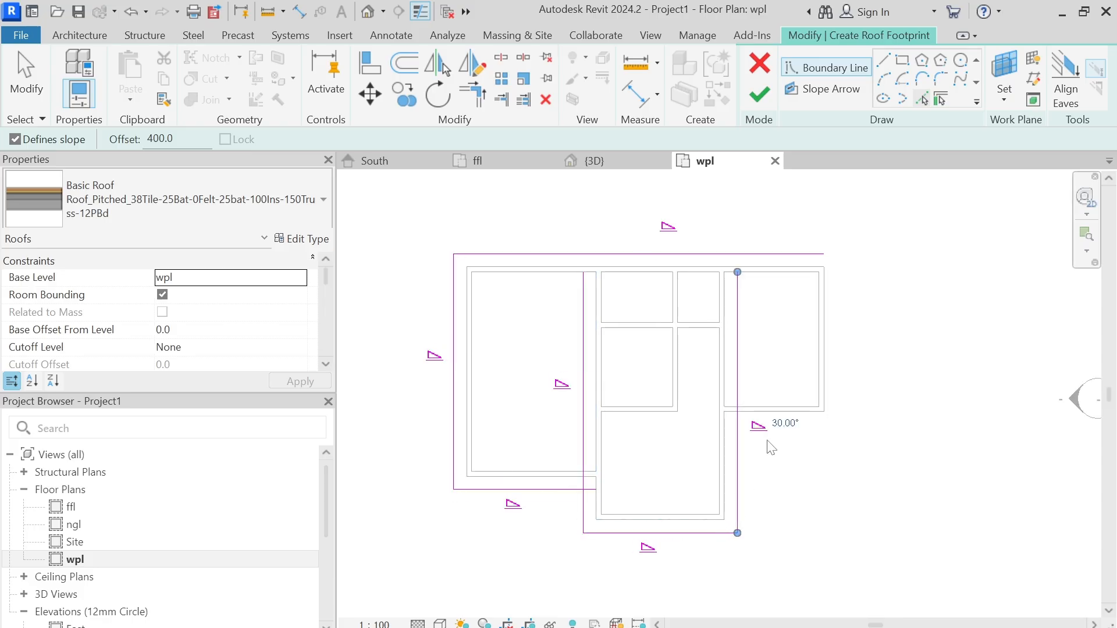
{"action": "left_click", "coordinate": [804, 414]}
{"action": "left_click", "coordinate": [832, 390]}
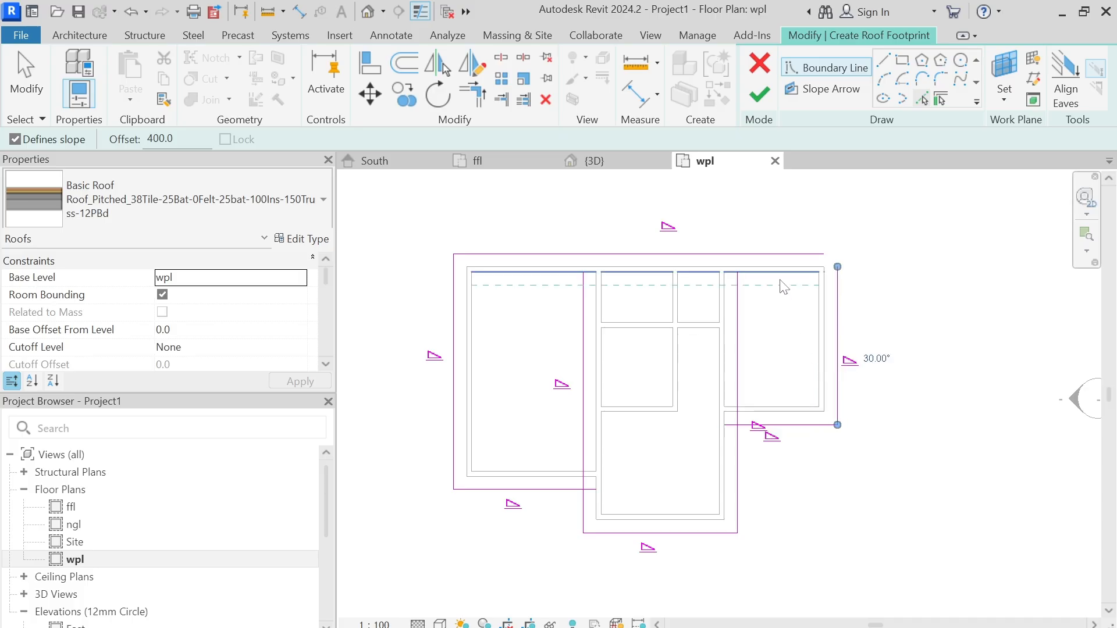
{"action": "key", "text": "Escape"}
{"action": "key", "text": "Escape"}
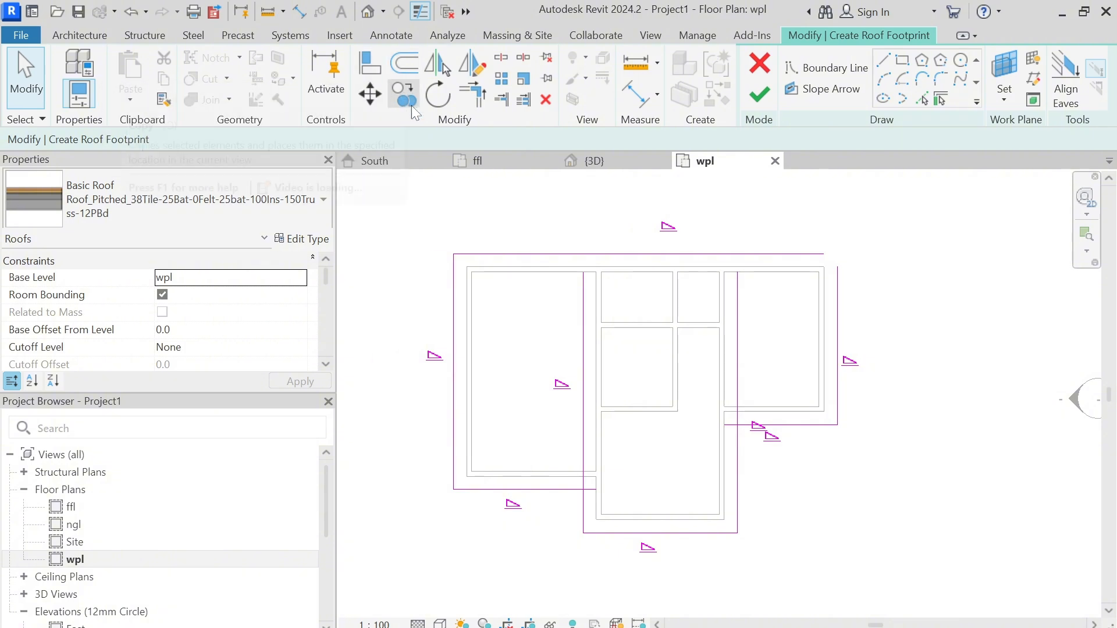
Trim the roof boundary lines at their open and crossing corners to form one closed footprint
{"action": "left_click", "coordinate": [472, 98]}
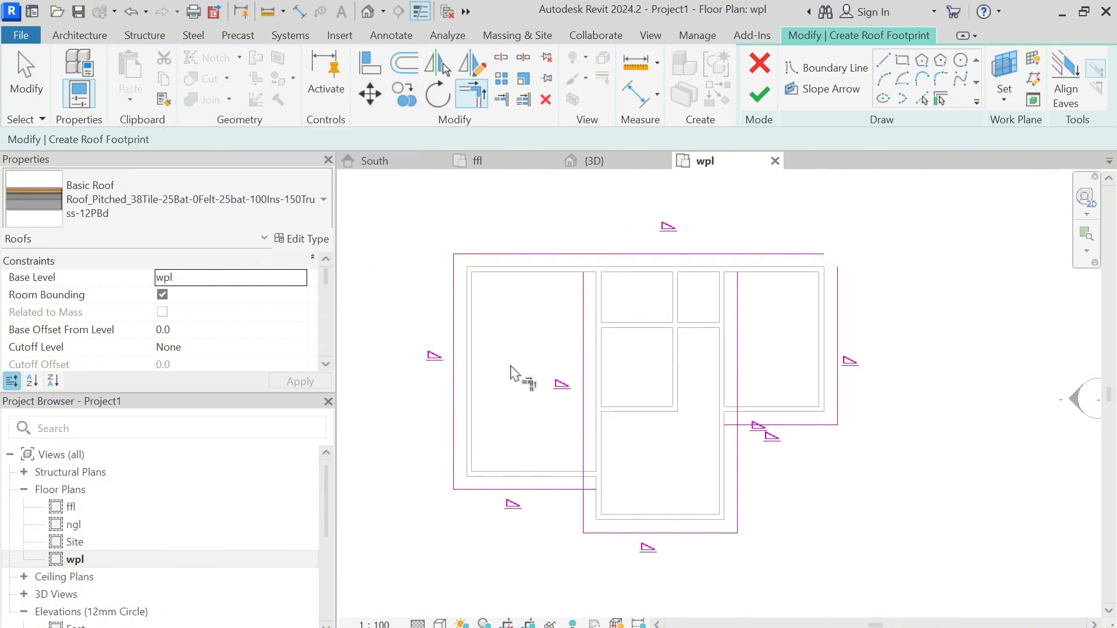
{"action": "left_click", "coordinate": [487, 489]}
{"action": "left_click", "coordinate": [584, 529]}
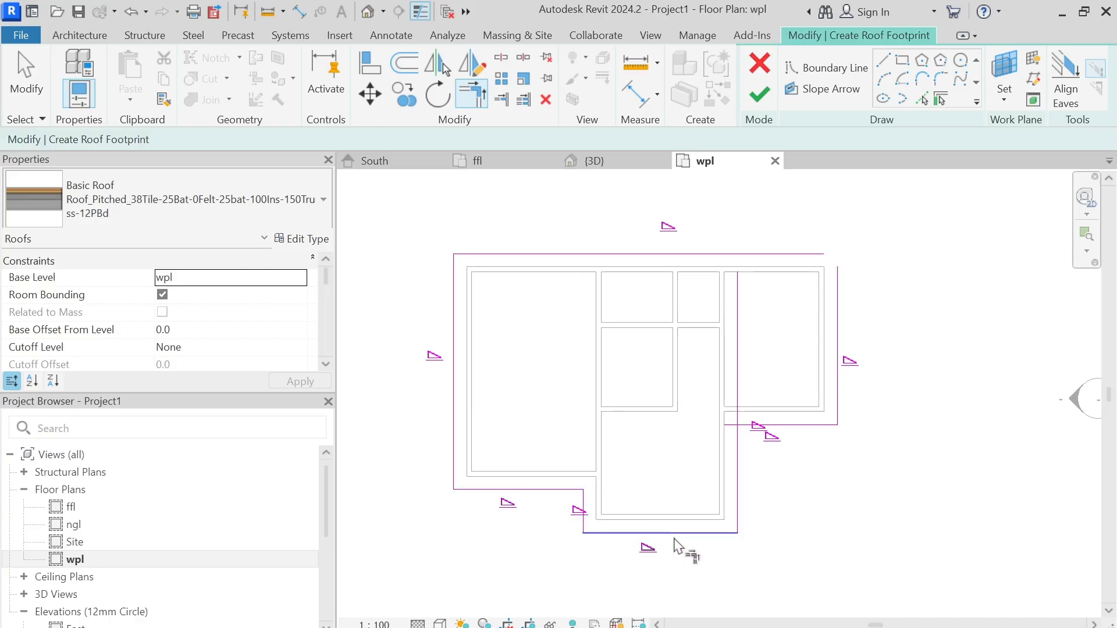
{"action": "left_click", "coordinate": [738, 495]}
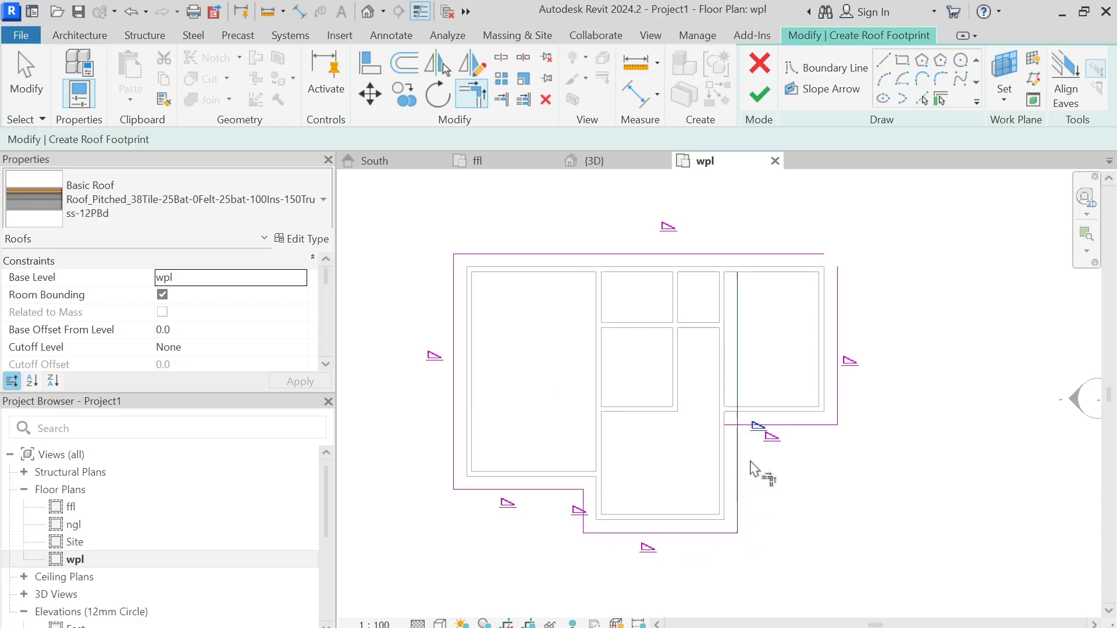
{"action": "left_click", "coordinate": [829, 424]}
{"action": "left_click", "coordinate": [837, 401]}
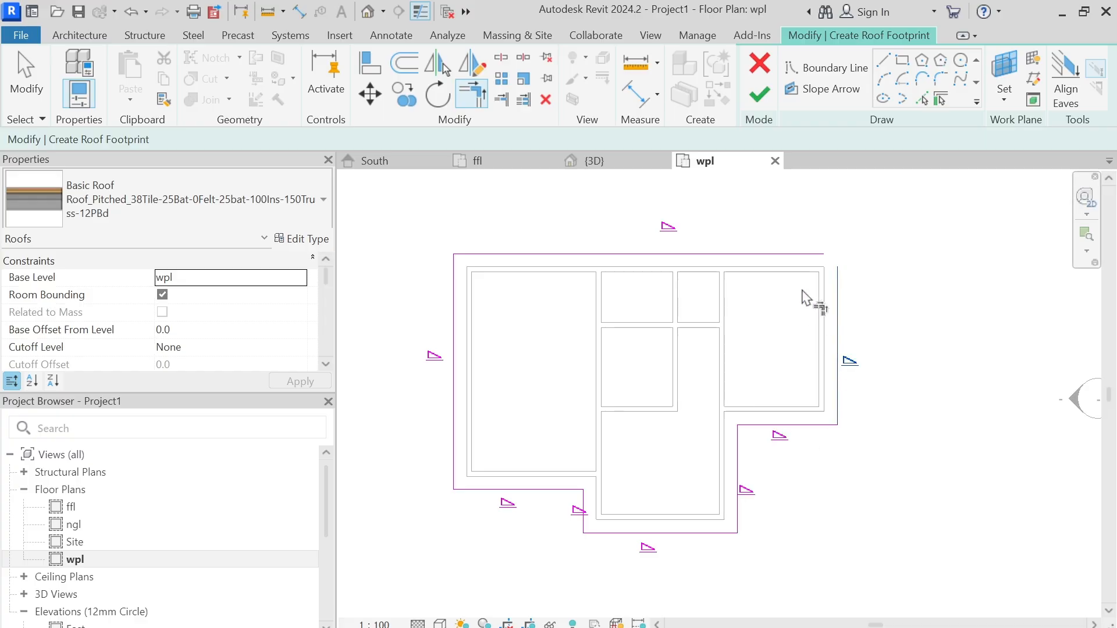
{"action": "left_click", "coordinate": [769, 255]}
{"action": "scroll", "coordinate": [466, 281], "scroll_direction": "down", "scroll_amount": 2}
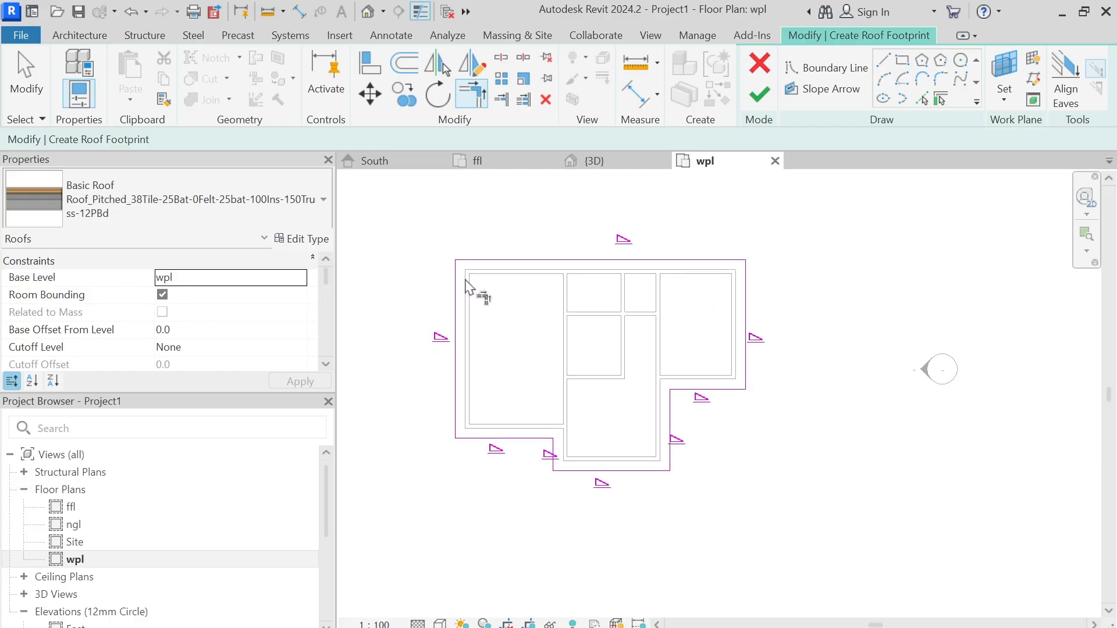
{"action": "key", "text": "Escape"}
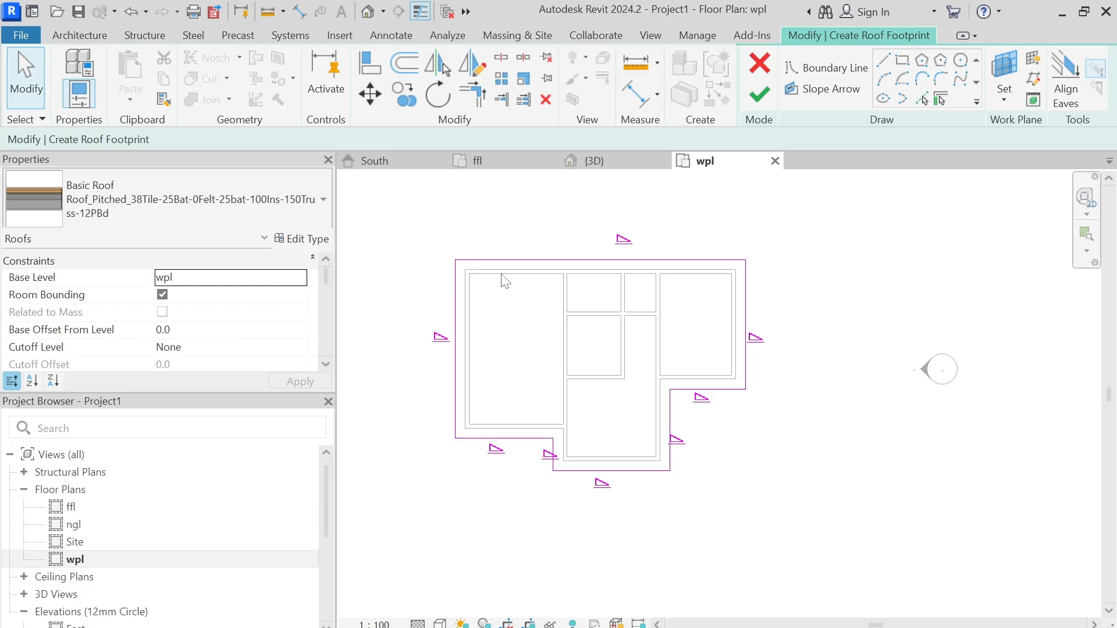
Set the slope of the whole roof to 25° and check it on the north boundary line
{"action": "left_click", "coordinate": [545, 260]}
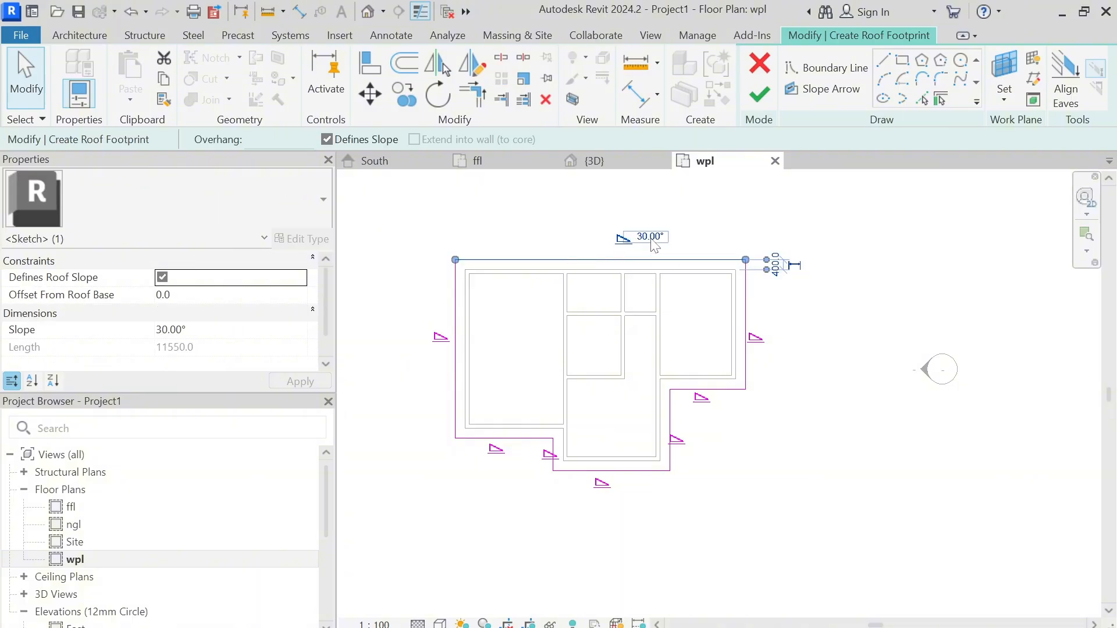
{"action": "left_click", "coordinate": [540, 244]}
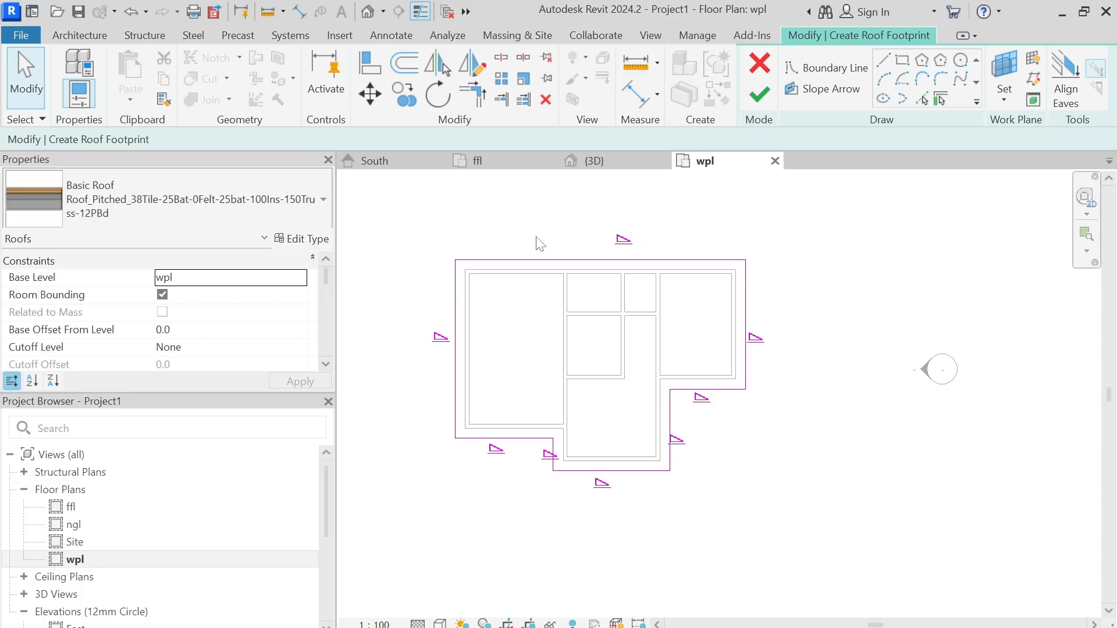
{"action": "scroll", "coordinate": [281, 294], "scroll_direction": "down", "scroll_amount": 5}
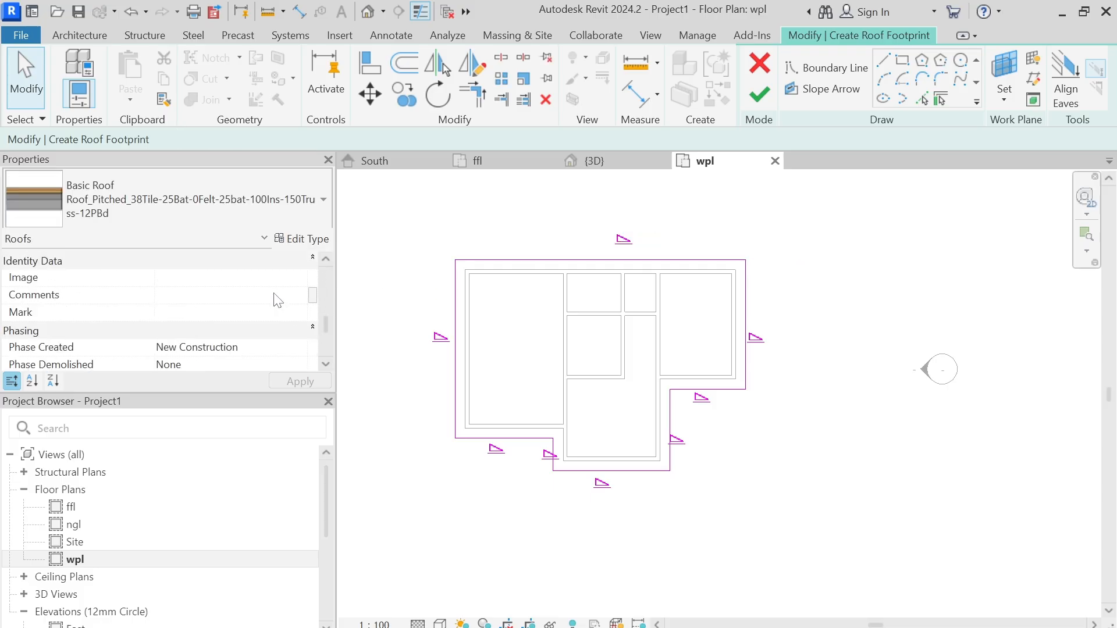
{"action": "scroll", "coordinate": [250, 302], "scroll_direction": "up", "scroll_amount": 3}
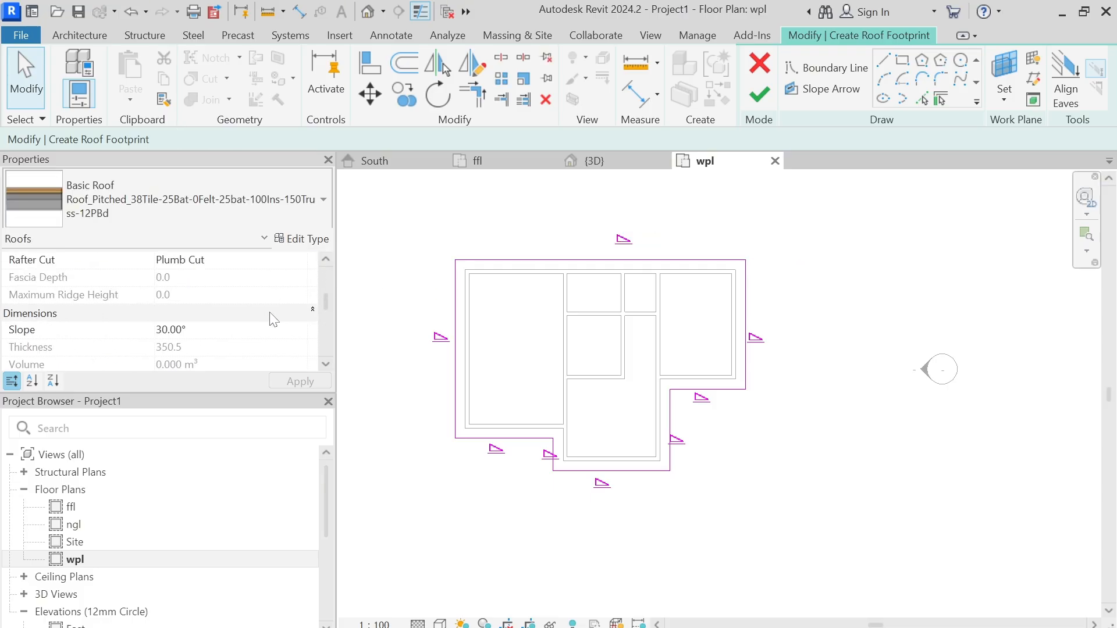
{"action": "double_click", "coordinate": [198, 333]}
{"action": "left_click", "coordinate": [215, 331]}
{"action": "type", "text": "25"}
{"action": "left_click", "coordinate": [298, 382]}
{"action": "left_click", "coordinate": [497, 261]}
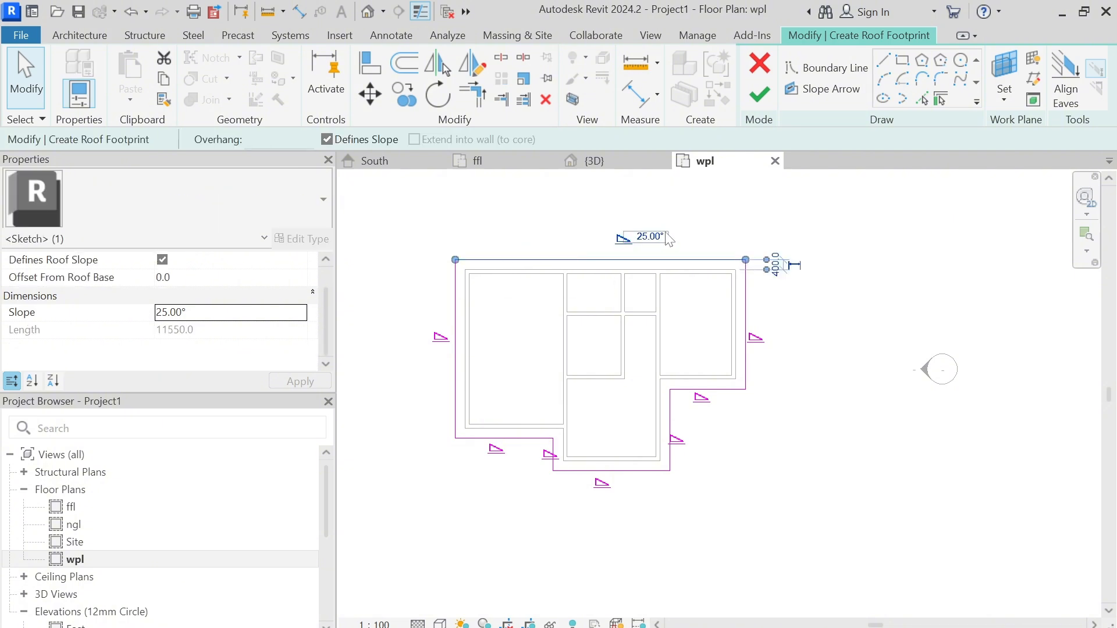
{"action": "left_click", "coordinate": [456, 402]}
{"action": "left_click", "coordinate": [521, 410]}
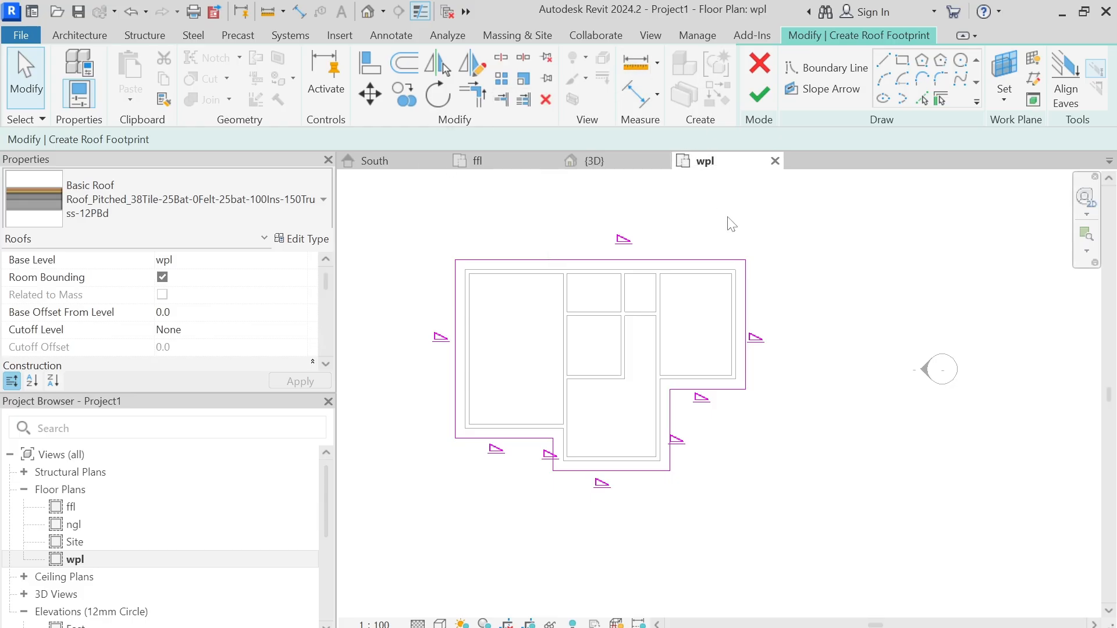
Finish the roof footprint and inspect the roof in the 3D view
{"action": "left_click", "coordinate": [758, 95]}
{"action": "left_click", "coordinate": [640, 194]}
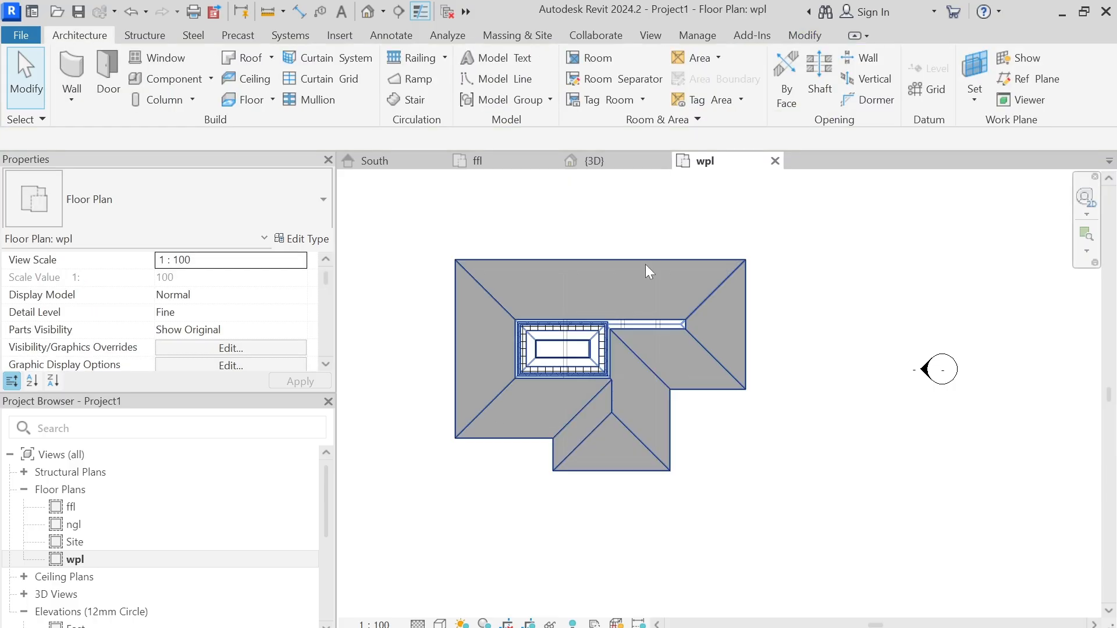
{"action": "scroll", "coordinate": [635, 343], "scroll_direction": "down", "scroll_amount": 4}
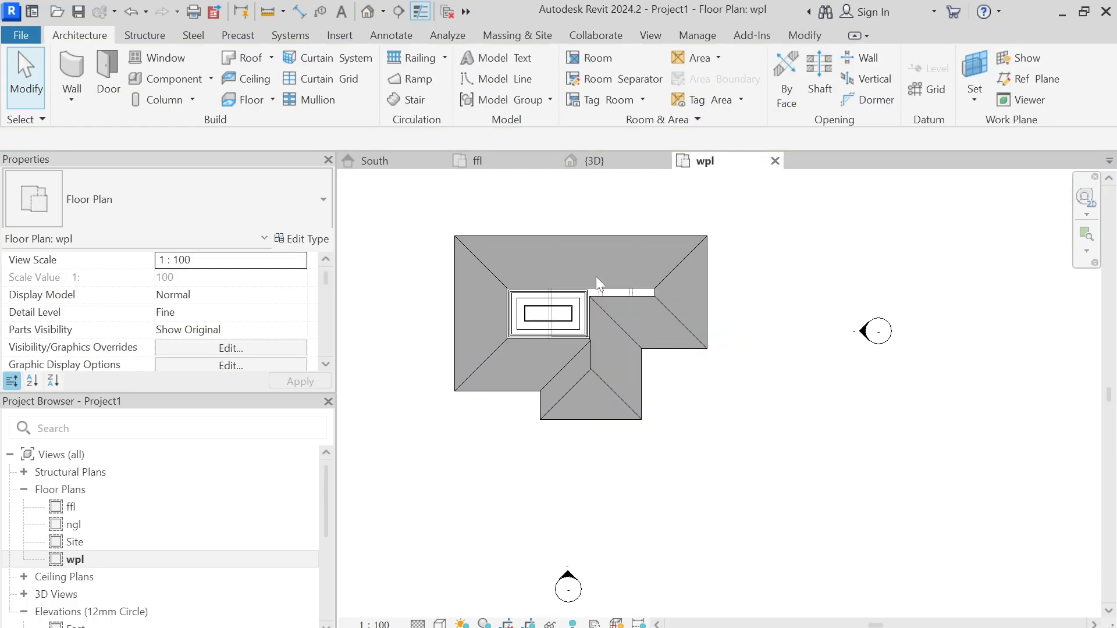
{"action": "left_click", "coordinate": [603, 161]}
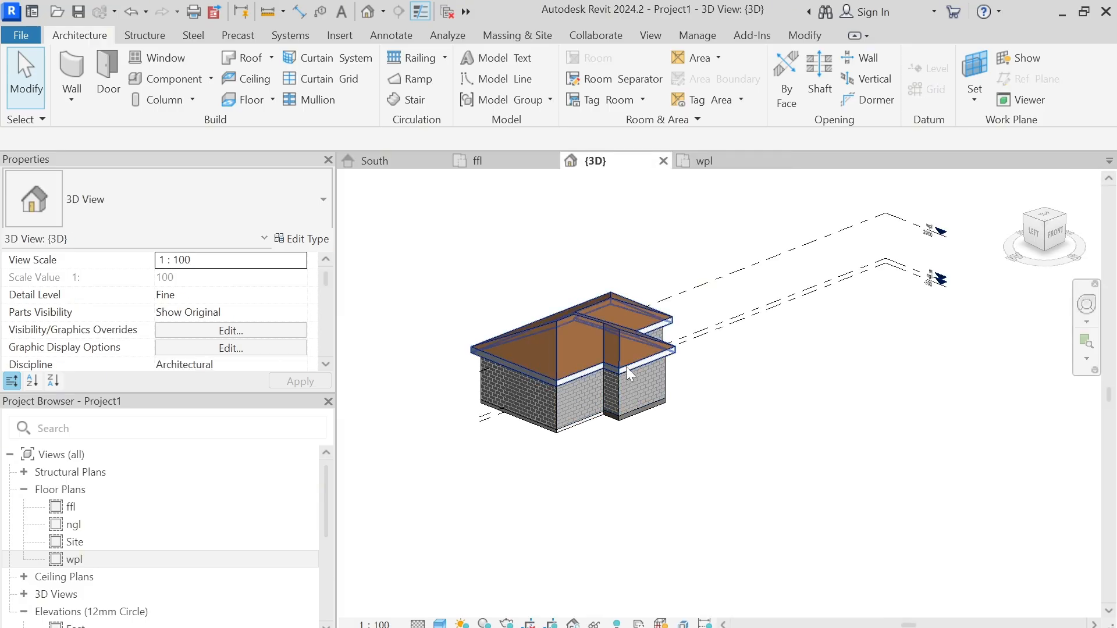
{"action": "scroll", "coordinate": [628, 369], "scroll_direction": "up", "scroll_amount": 4}
{"action": "scroll", "coordinate": [614, 373], "scroll_direction": "down", "scroll_amount": 1}
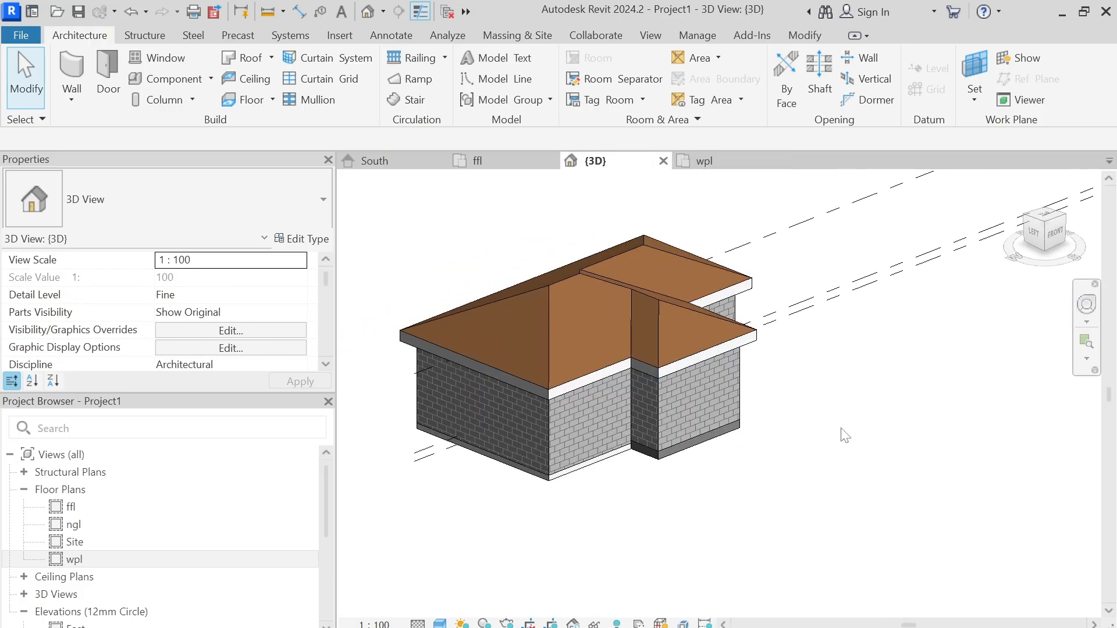
{"action": "scroll", "coordinate": [565, 315], "scroll_direction": "up", "scroll_amount": 6}
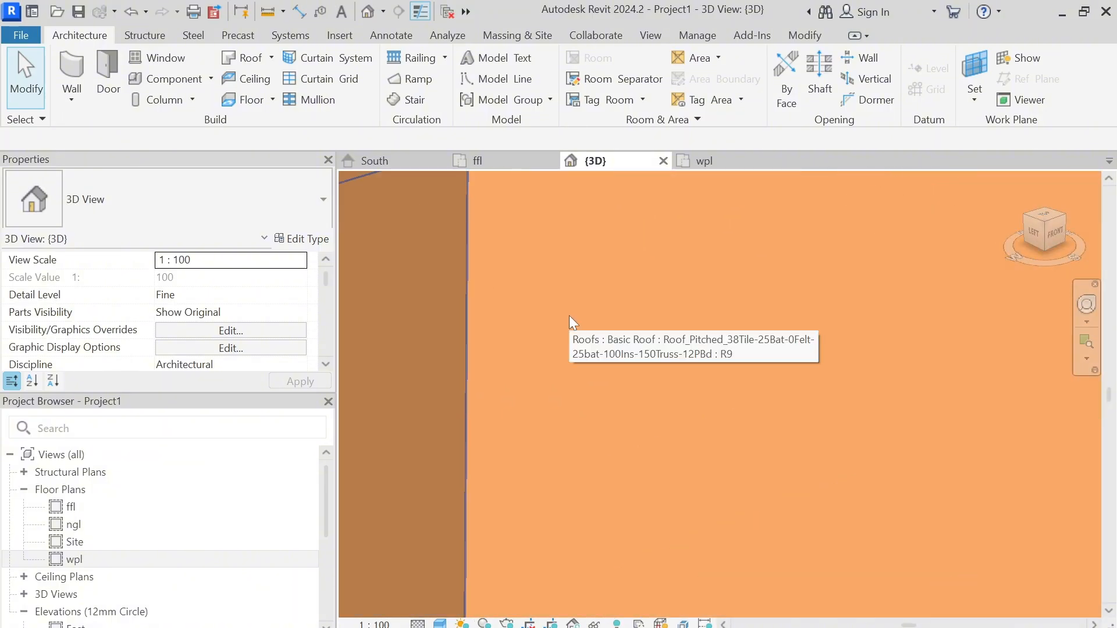
In the South elevation, extend the wpl, ffl and ngl level lines westward so their heads stand clear of the roof overhang
{"action": "scroll", "coordinate": [629, 310], "scroll_direction": "down", "scroll_amount": 3}
{"action": "scroll", "coordinate": [641, 319], "scroll_direction": "up", "scroll_amount": 4}
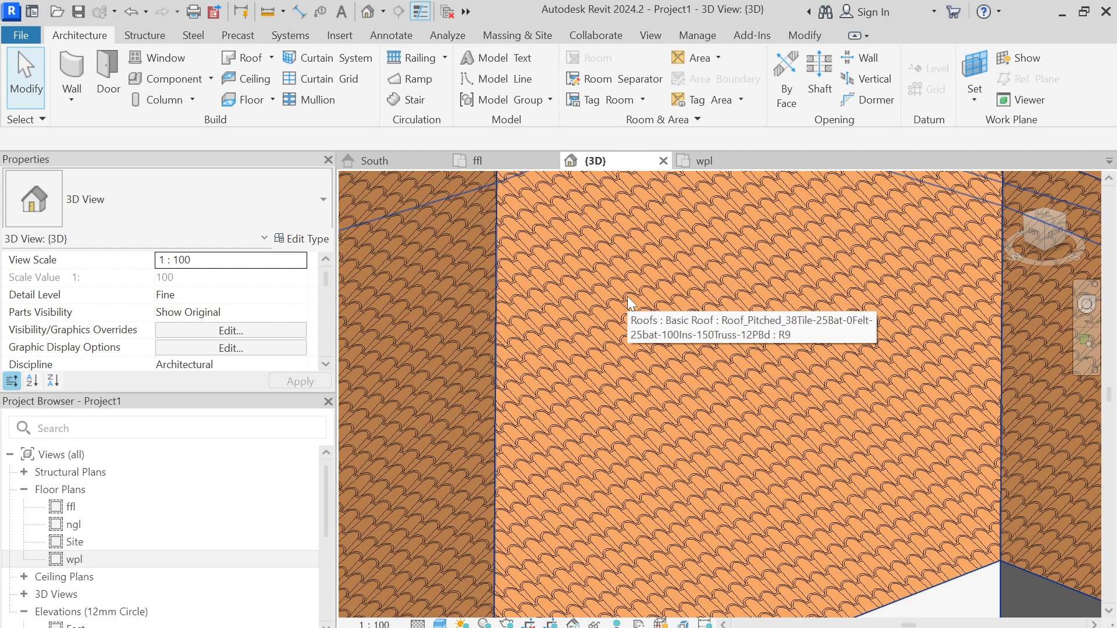
{"action": "left_click", "coordinate": [374, 161]}
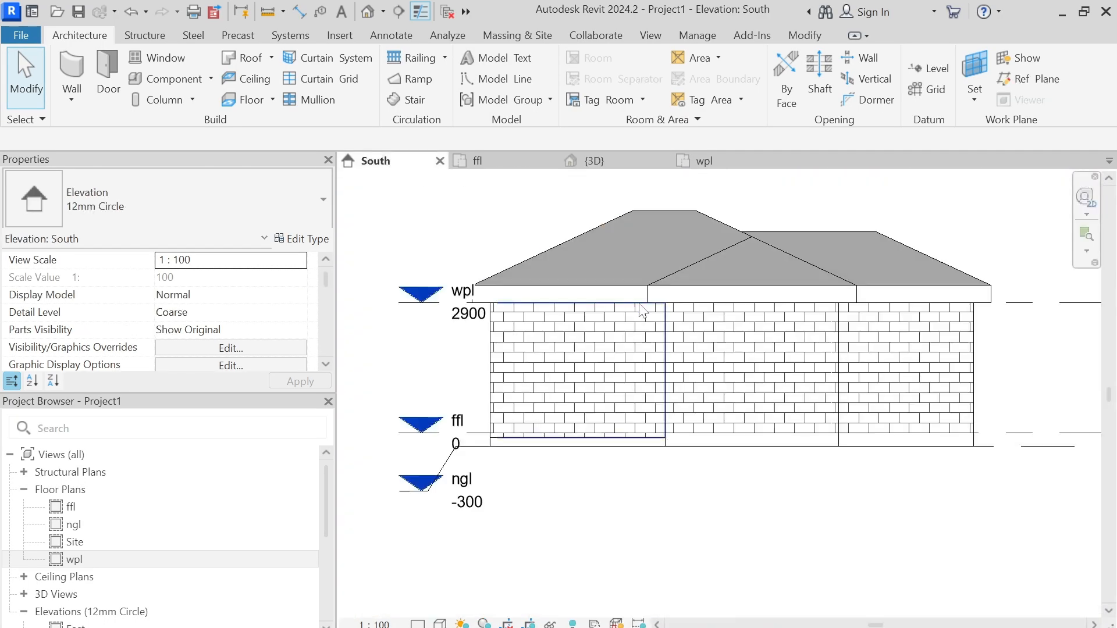
{"action": "scroll", "coordinate": [556, 344], "scroll_direction": "down", "scroll_amount": 3}
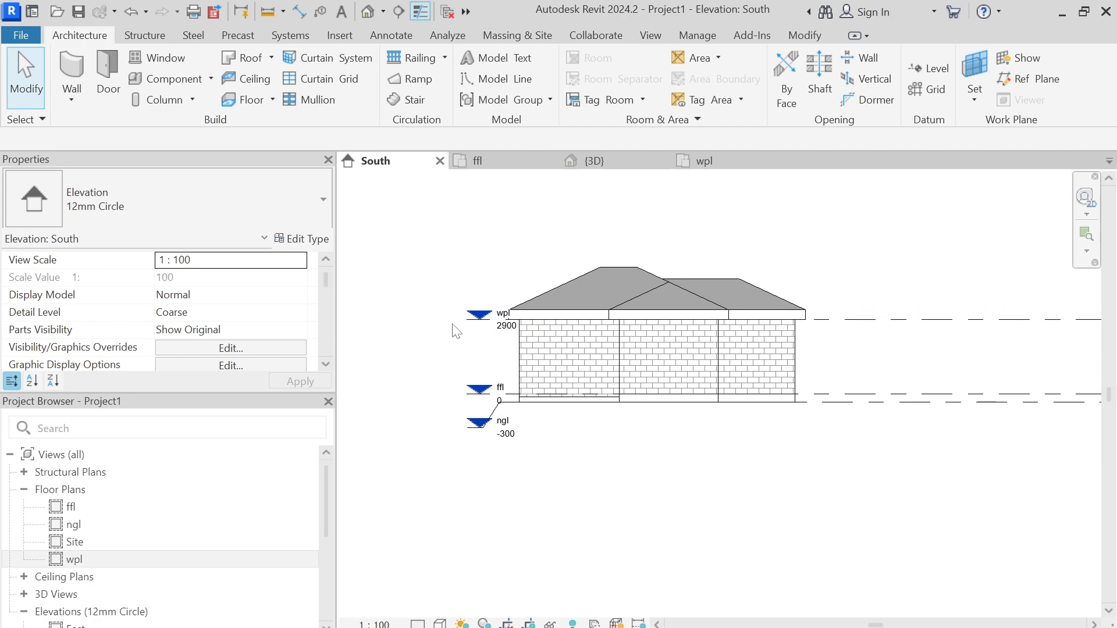
{"action": "left_click", "coordinate": [506, 317]}
{"action": "scroll", "coordinate": [555, 321], "scroll_direction": "down", "scroll_amount": 3}
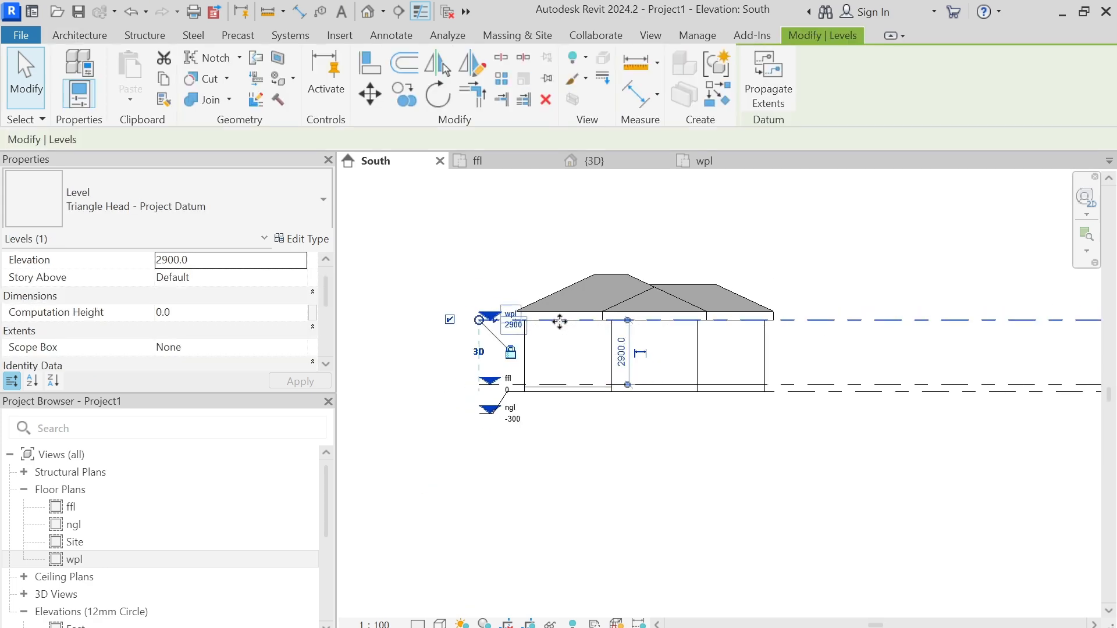
{"action": "left_click_drag", "start_coordinate": [552, 325], "coordinate": [474, 325]}
{"action": "left_click", "coordinate": [525, 282]}
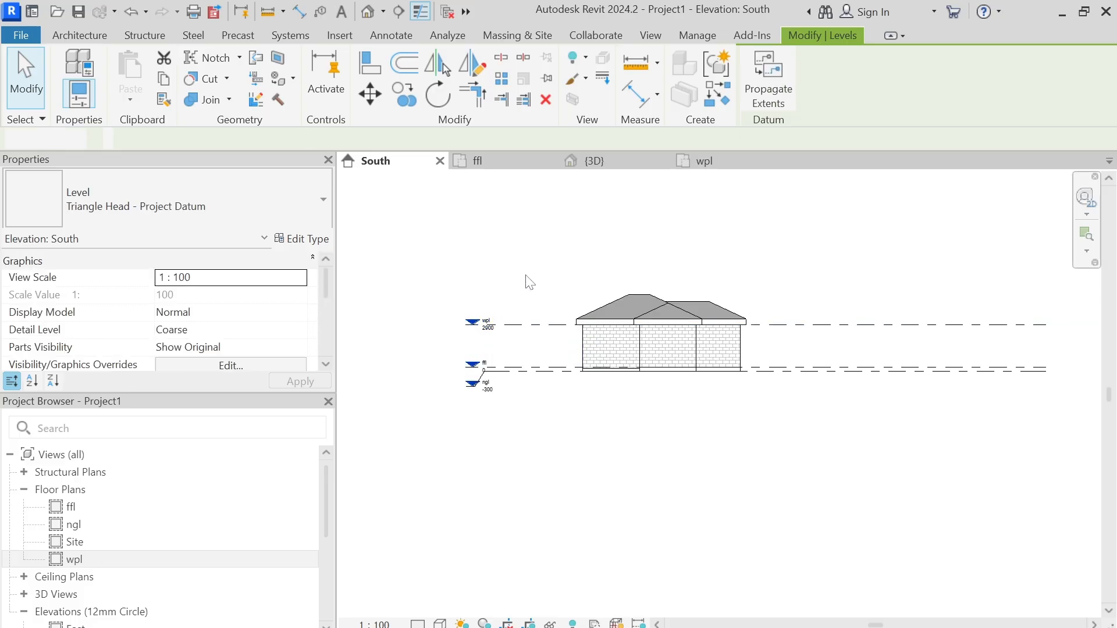
Set the South elevation to Fine detail level and the Shaded visual style
{"action": "scroll", "coordinate": [641, 330], "scroll_direction": "up", "scroll_amount": 3}
{"action": "scroll", "coordinate": [641, 330], "scroll_direction": "up", "scroll_amount": 2}
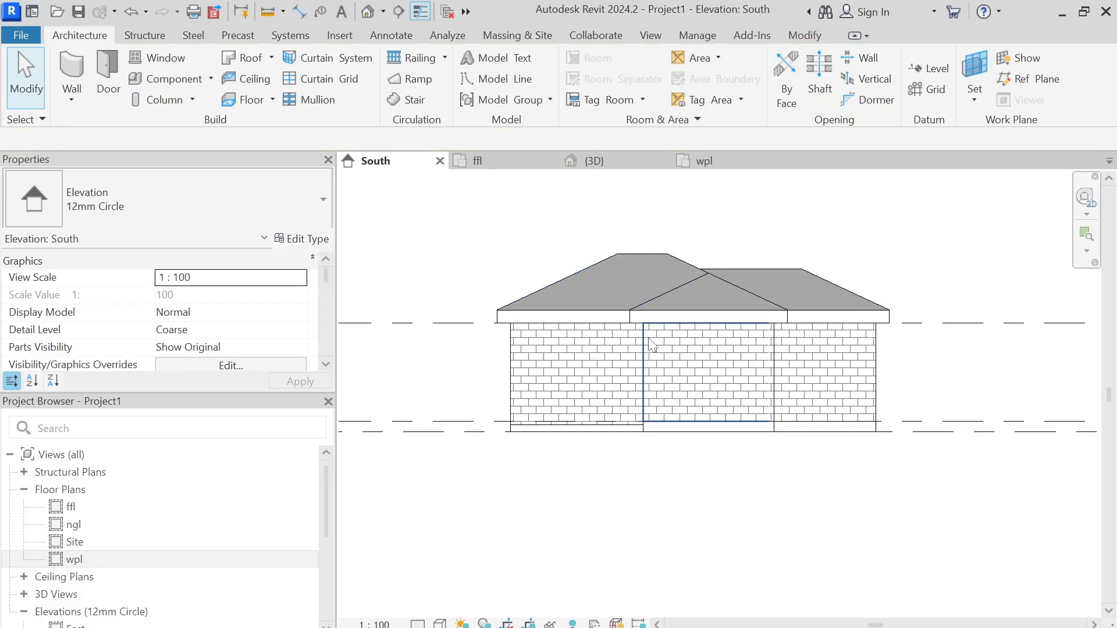
{"action": "scroll", "coordinate": [651, 344], "scroll_direction": "down", "scroll_amount": 3}
{"action": "scroll", "coordinate": [640, 367], "scroll_direction": "up", "scroll_amount": 1}
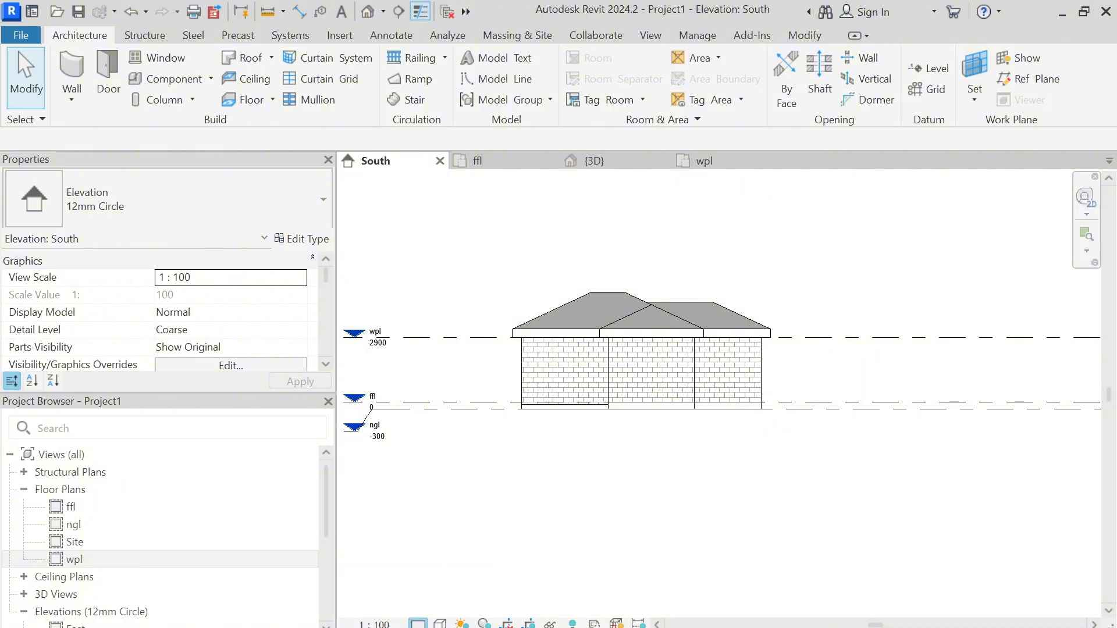
{"action": "left_click", "coordinate": [417, 623]}
{"action": "left_click", "coordinate": [442, 605]}
{"action": "left_click", "coordinate": [439, 623]}
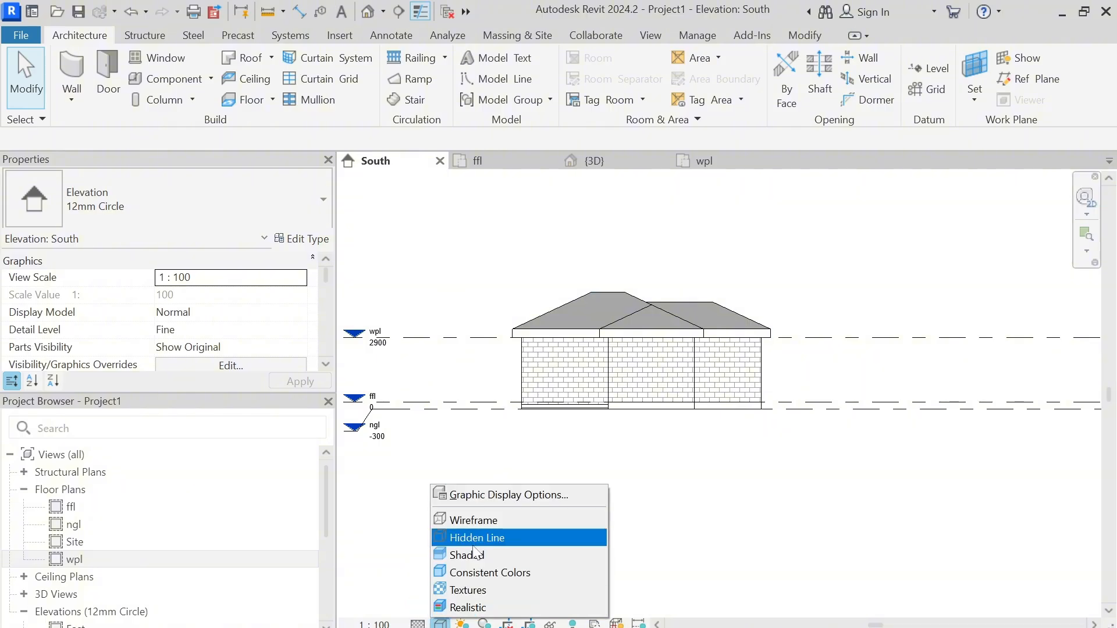
{"action": "left_click", "coordinate": [465, 554]}
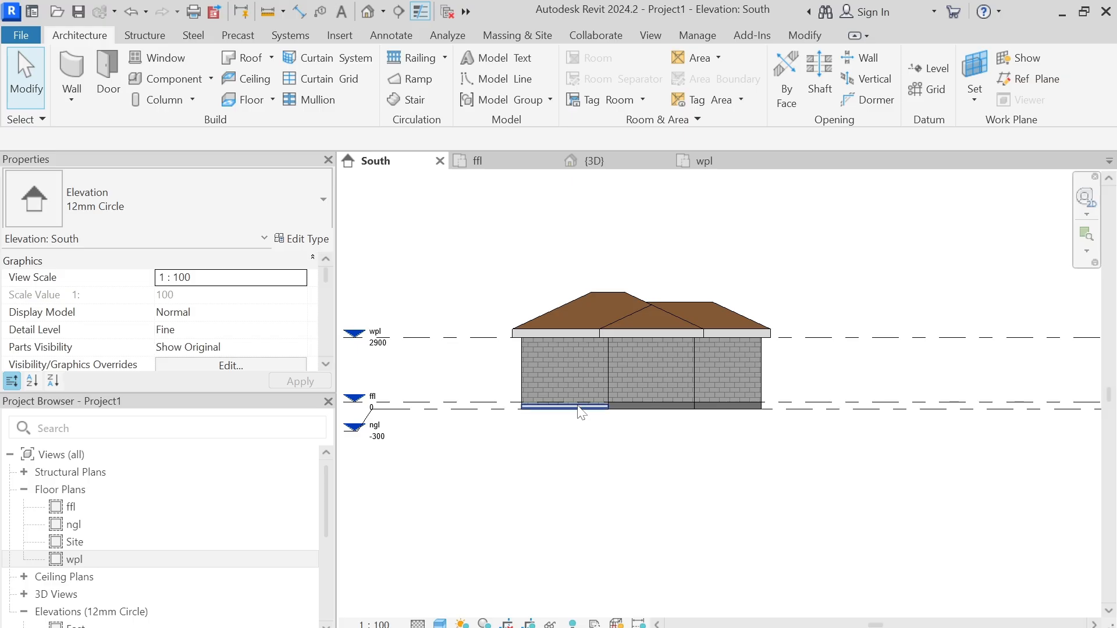
Examine the tiled roof surfaces and eaves in the South elevation and the 3D view
{"action": "scroll", "coordinate": [577, 288], "scroll_direction": "up", "scroll_amount": 5}
{"action": "middle_click_drag", "start_coordinate": [577, 288], "coordinate": [591, 432]}
{"action": "scroll", "coordinate": [577, 343], "scroll_direction": "up", "scroll_amount": 3}
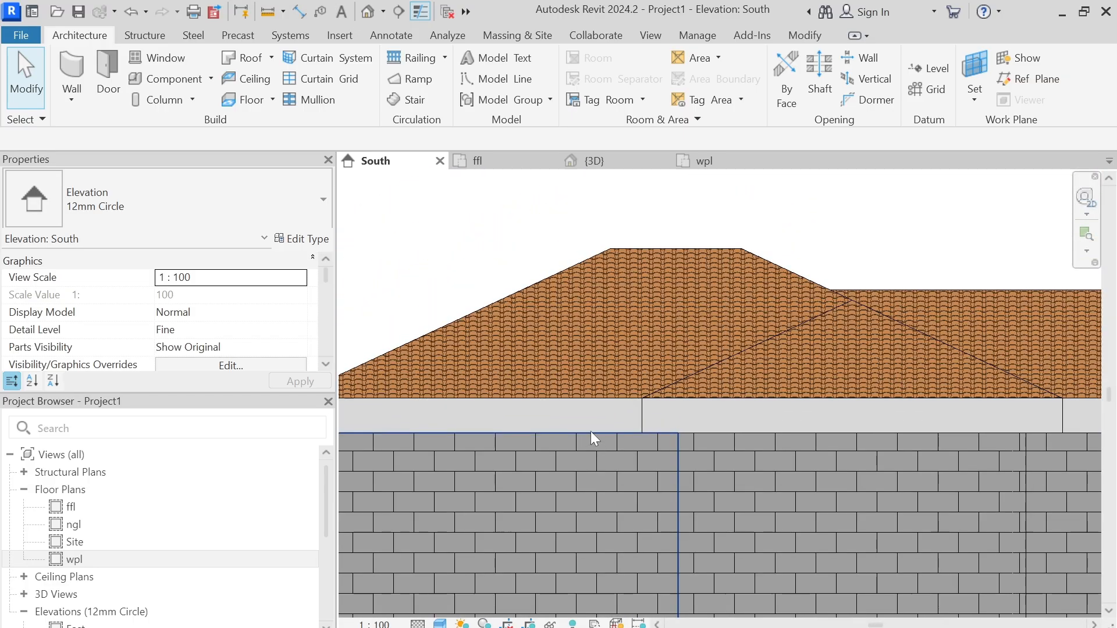
{"action": "scroll", "coordinate": [606, 342], "scroll_direction": "up", "scroll_amount": 4}
{"action": "middle_click_drag", "start_coordinate": [605, 344], "coordinate": [628, 422]}
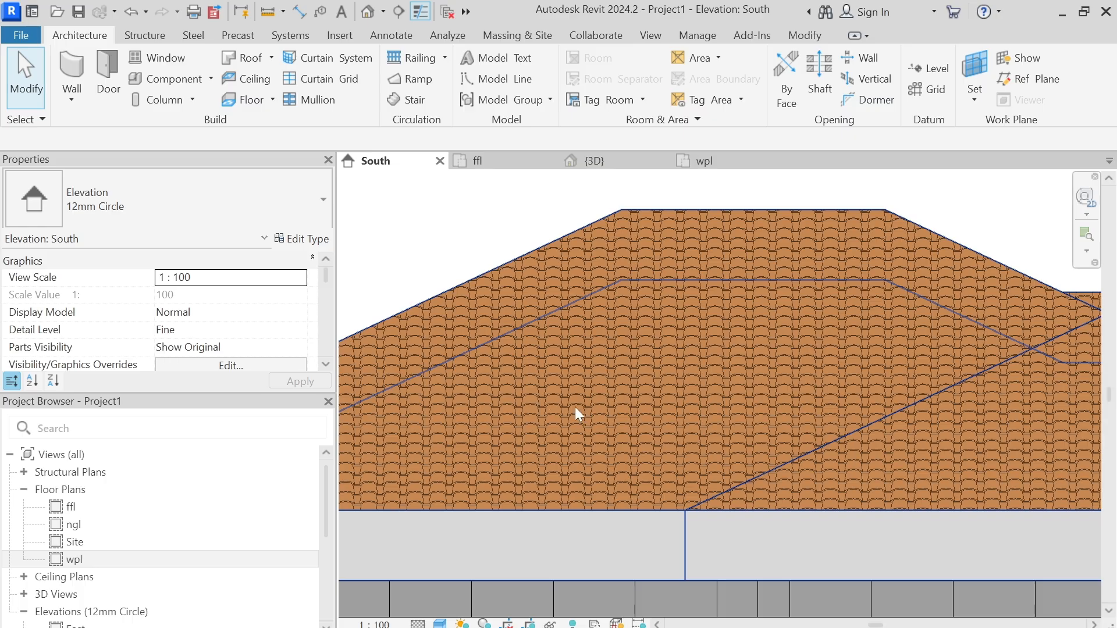
{"action": "scroll", "coordinate": [580, 392], "scroll_direction": "down", "scroll_amount": 3}
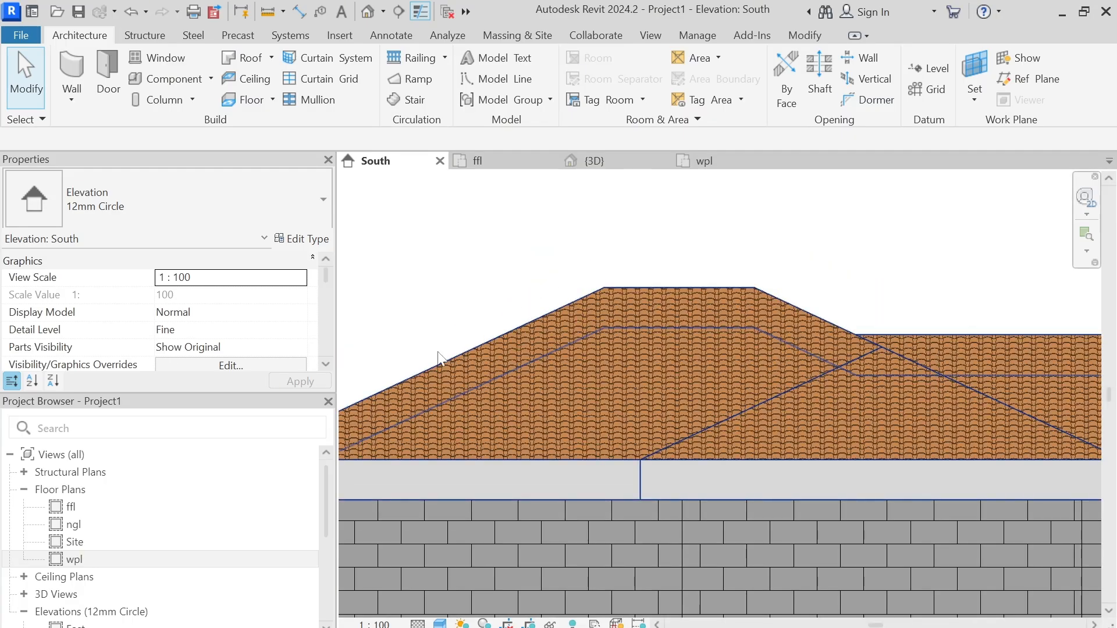
{"action": "scroll", "coordinate": [582, 371], "scroll_direction": "down", "scroll_amount": 4}
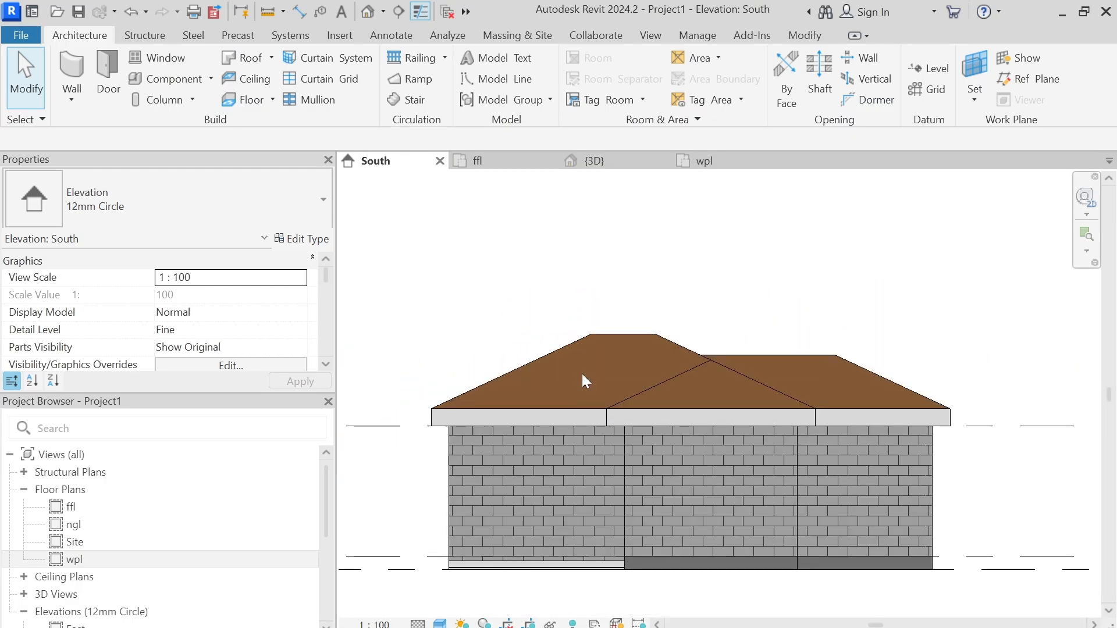
{"action": "scroll", "coordinate": [578, 434], "scroll_direction": "up", "scroll_amount": 2}
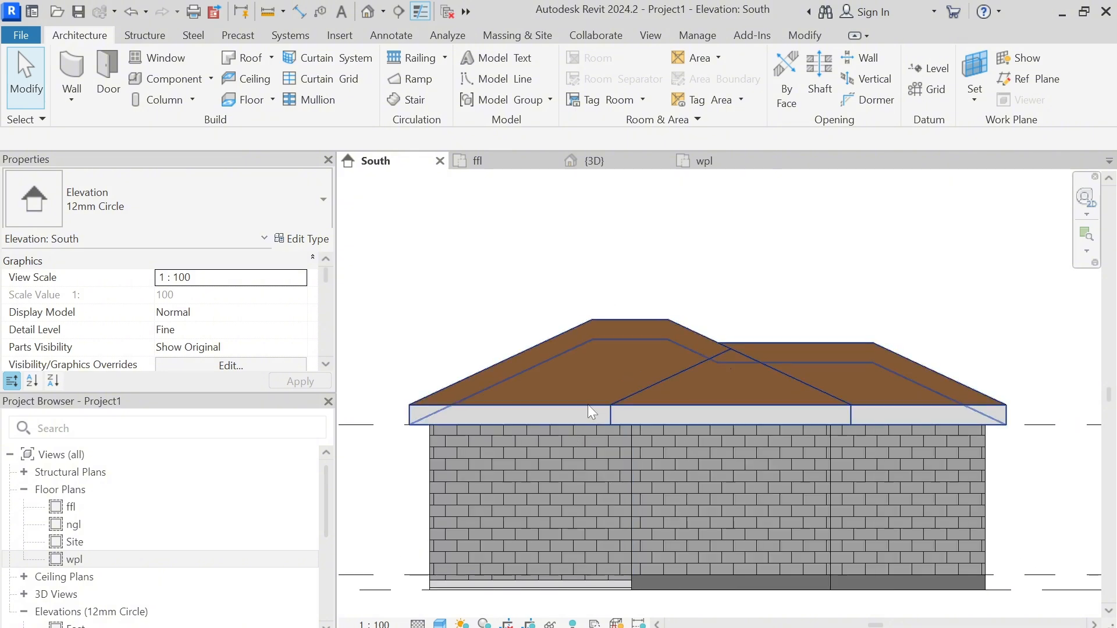
{"action": "scroll", "coordinate": [584, 406], "scroll_direction": "down", "scroll_amount": 3}
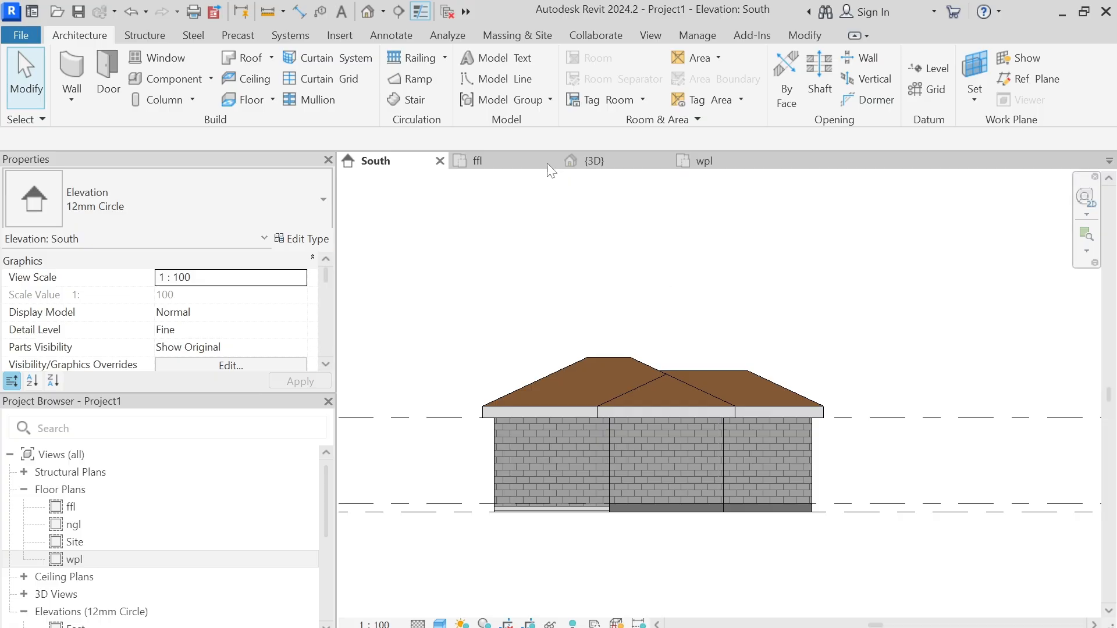
{"action": "left_click", "coordinate": [596, 165]}
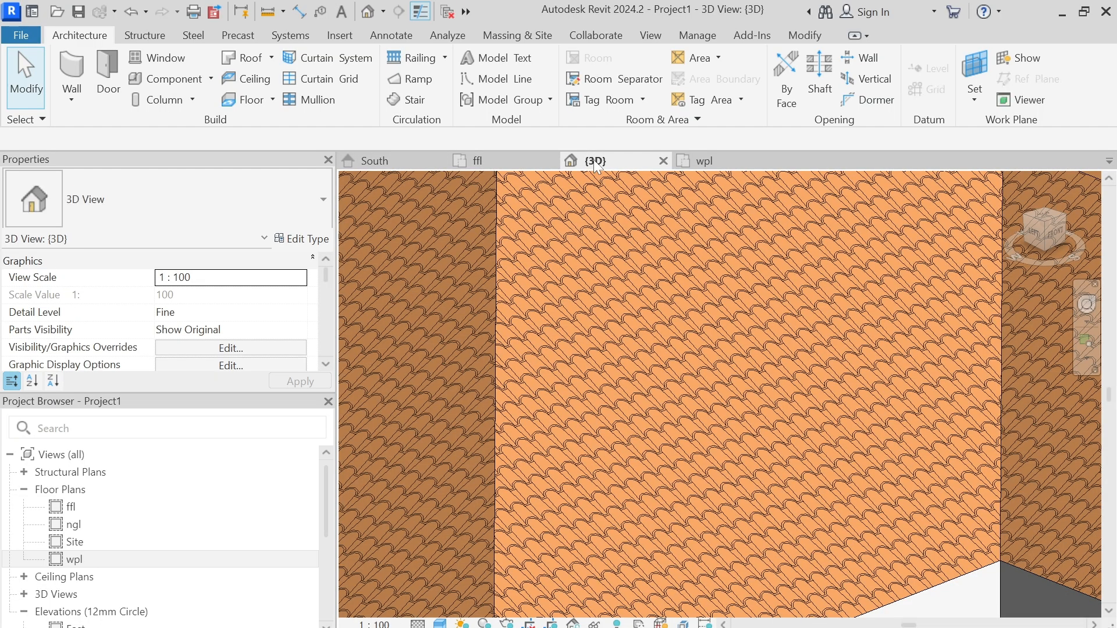
{"action": "scroll", "coordinate": [588, 288], "scroll_direction": "down", "scroll_amount": 5}
{"action": "scroll", "coordinate": [582, 294], "scroll_direction": "up", "scroll_amount": 4}
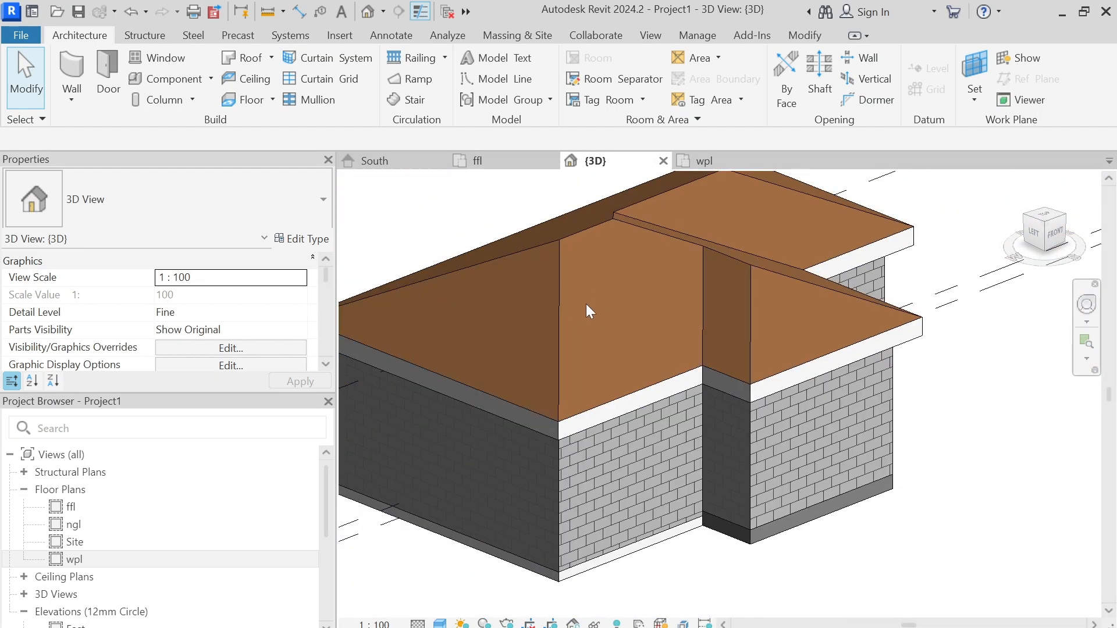
{"action": "scroll", "coordinate": [585, 304], "scroll_direction": "up", "scroll_amount": 2}
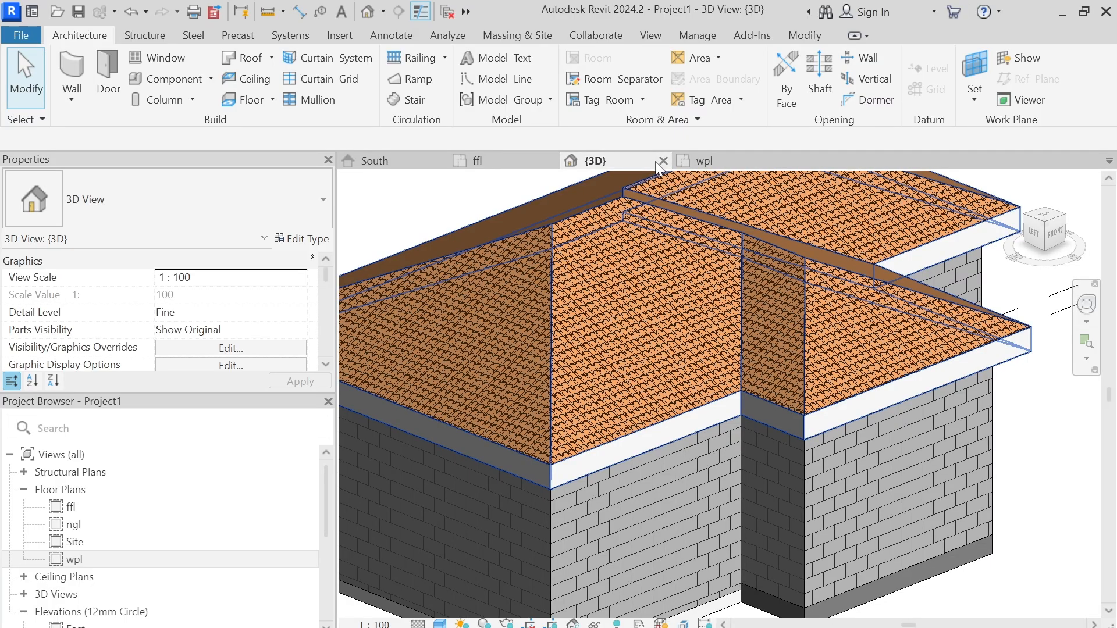
Place a Standard fascia along the north and west roof edges in the wpl floor plan
{"action": "left_click", "coordinate": [699, 168]}
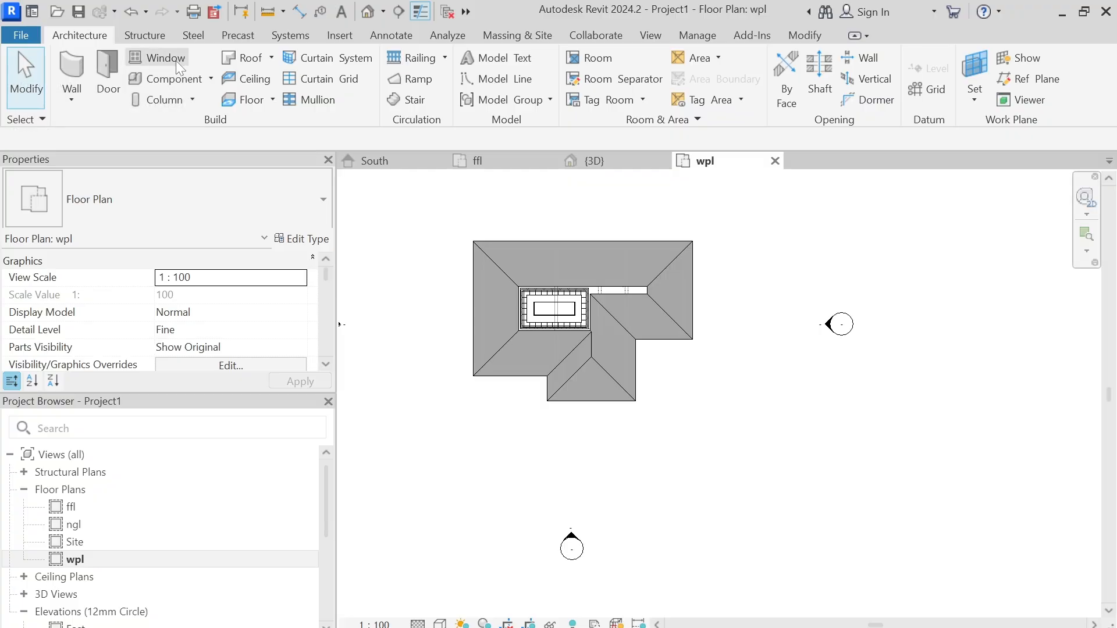
{"action": "left_click", "coordinate": [270, 58]}
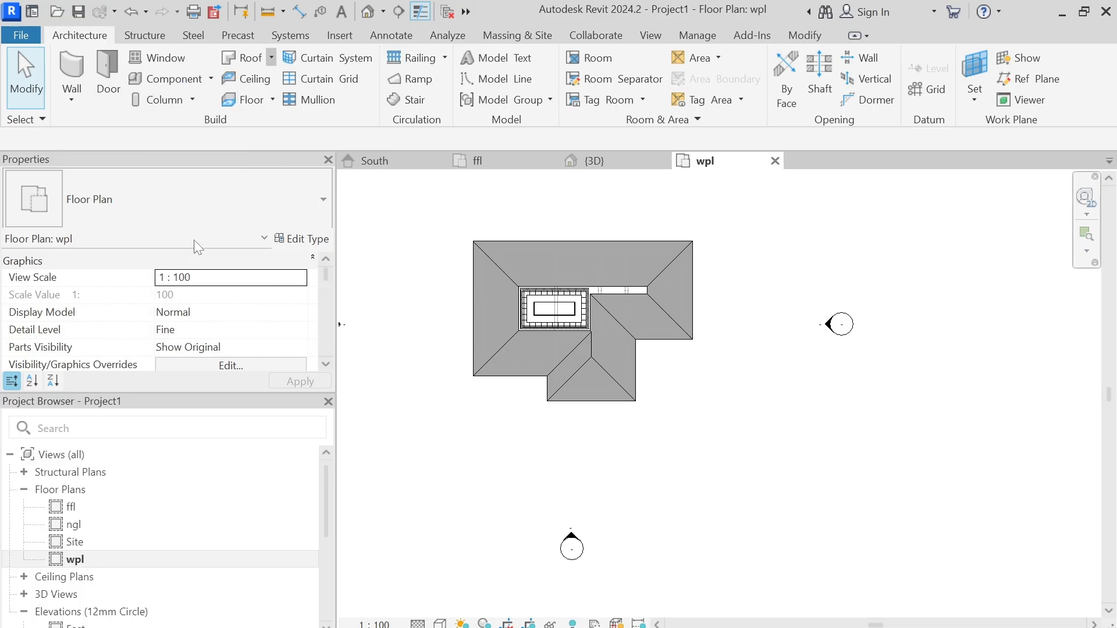
{"action": "scroll", "coordinate": [518, 248], "scroll_direction": "up", "scroll_amount": 5}
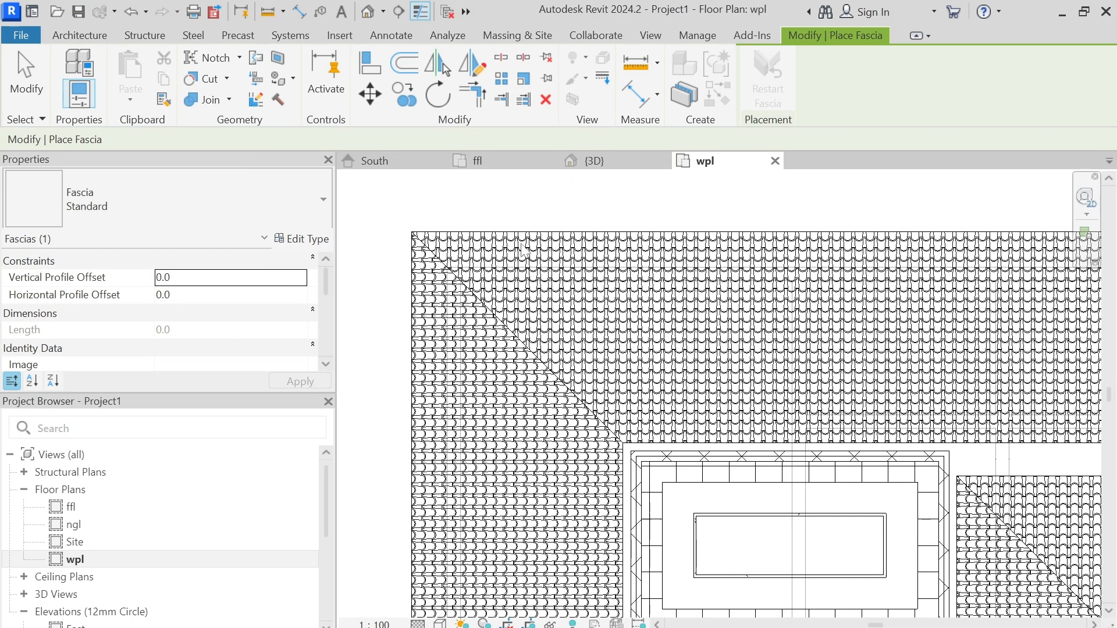
{"action": "scroll", "coordinate": [523, 256], "scroll_direction": "down", "scroll_amount": 3}
{"action": "scroll", "coordinate": [501, 266], "scroll_direction": "up", "scroll_amount": 5}
{"action": "left_click", "coordinate": [487, 252]}
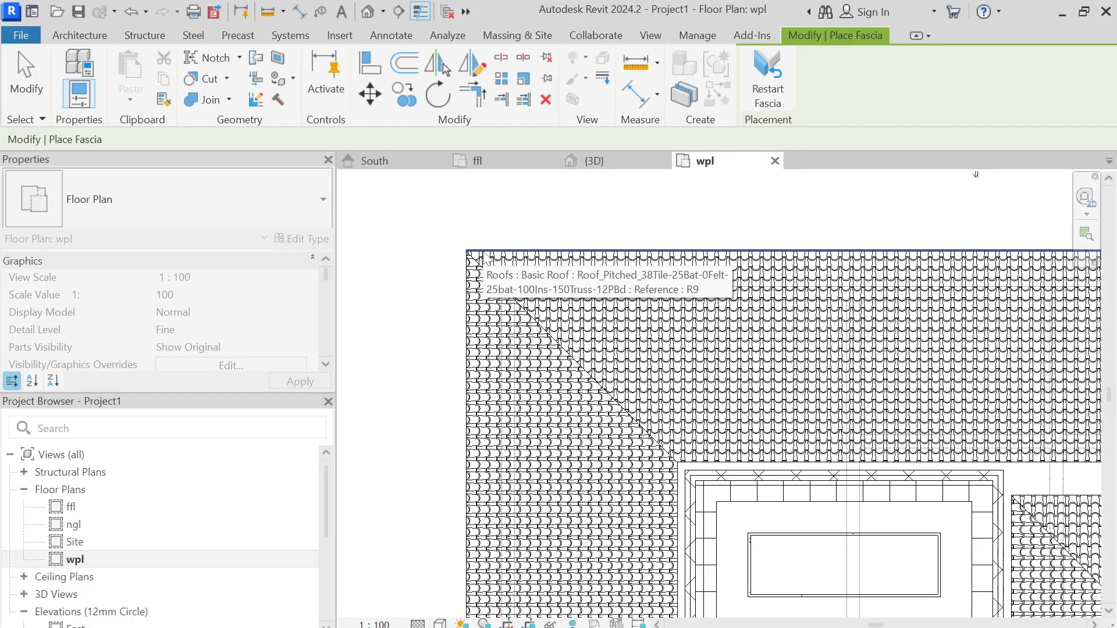
{"action": "left_click", "coordinate": [467, 276]}
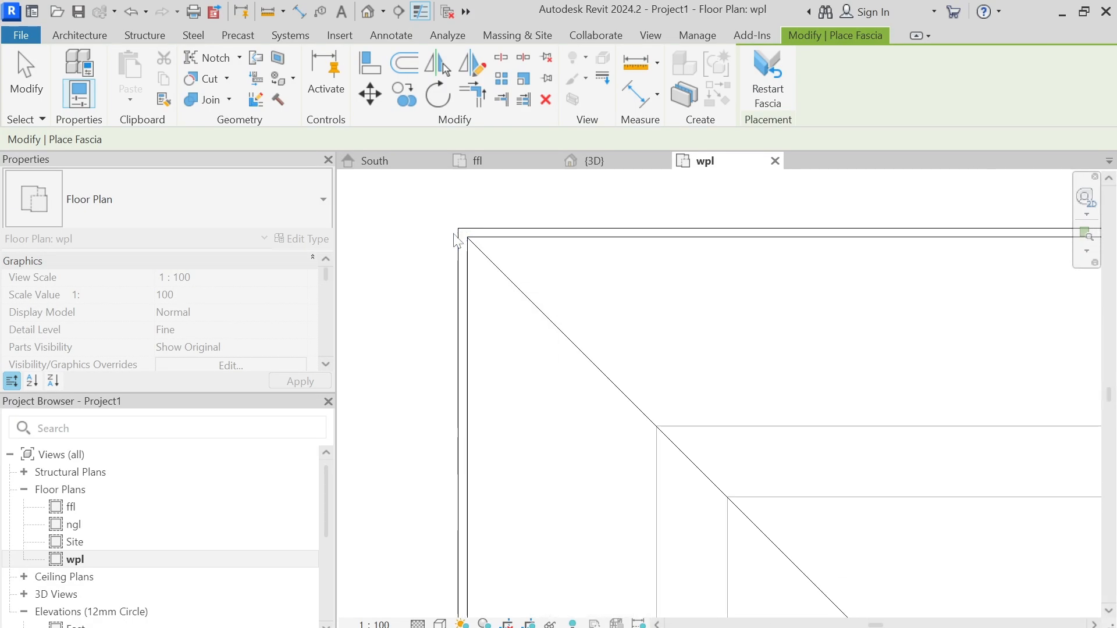
Continue the fascia along the western part's south roof edge and the west and south edges of the projecting southern room
{"action": "scroll", "coordinate": [455, 240], "scroll_direction": "down", "scroll_amount": 6}
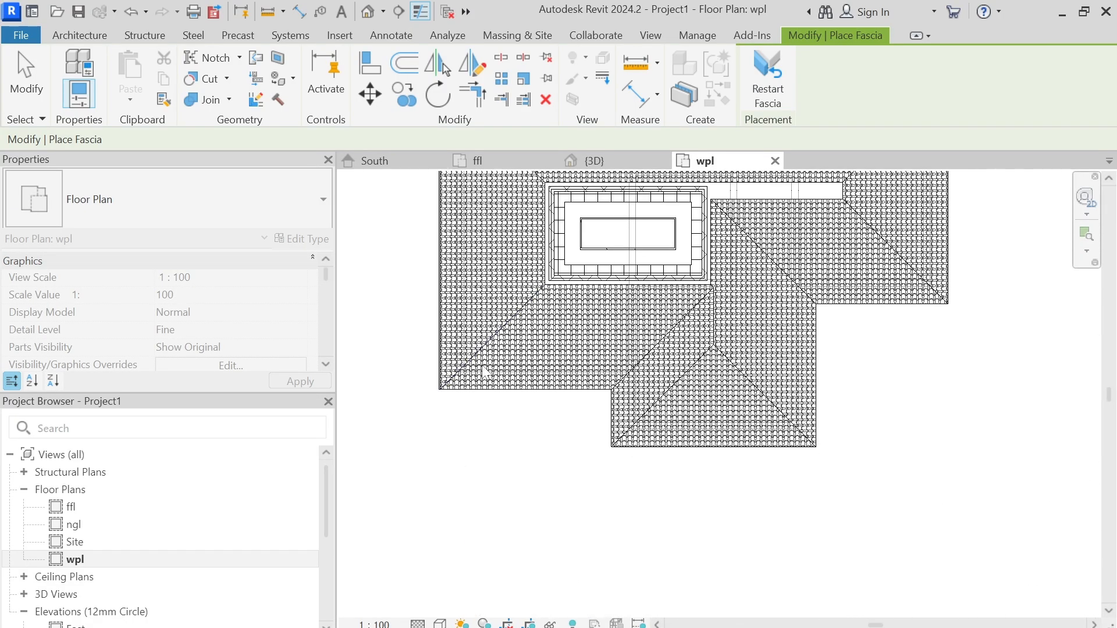
{"action": "scroll", "coordinate": [473, 373], "scroll_direction": "up", "scroll_amount": 5}
{"action": "left_click", "coordinate": [412, 404]}
{"action": "middle_click_drag", "start_coordinate": [861, 419], "coordinate": [602, 362]}
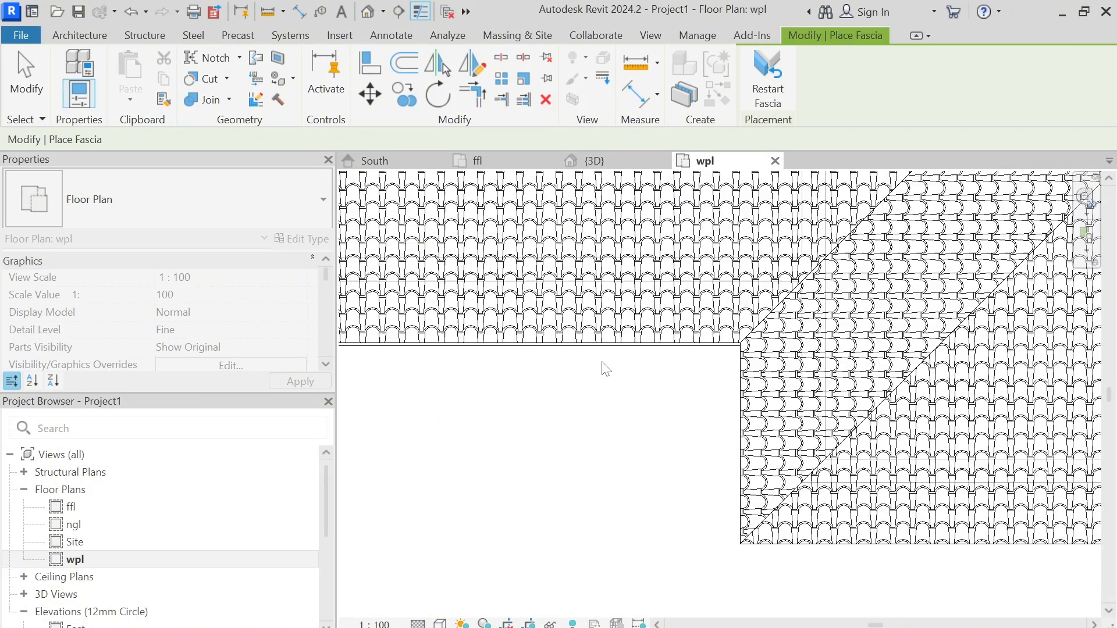
{"action": "left_click", "coordinate": [737, 386]}
{"action": "scroll", "coordinate": [734, 389], "scroll_direction": "down", "scroll_amount": 2}
{"action": "middle_click_drag", "start_coordinate": [734, 386], "coordinate": [654, 330]}
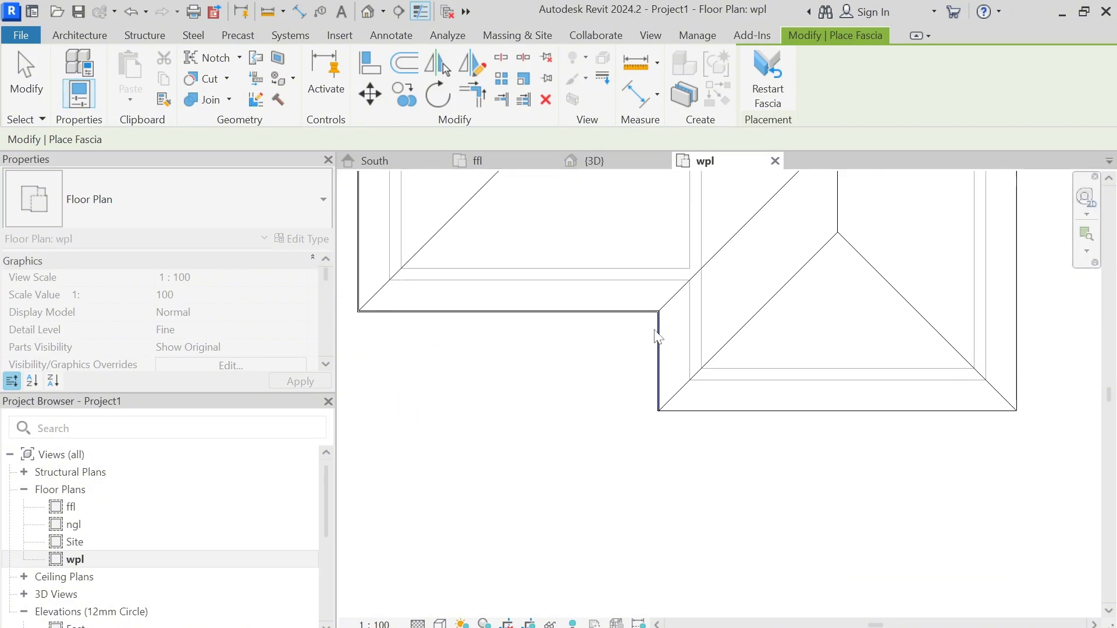
{"action": "left_click", "coordinate": [739, 416]}
Complete the fascia along the projecting room's east edge and the eastern part's south and east roof edges
{"action": "middle_click_drag", "start_coordinate": [950, 413], "coordinate": [797, 421]}
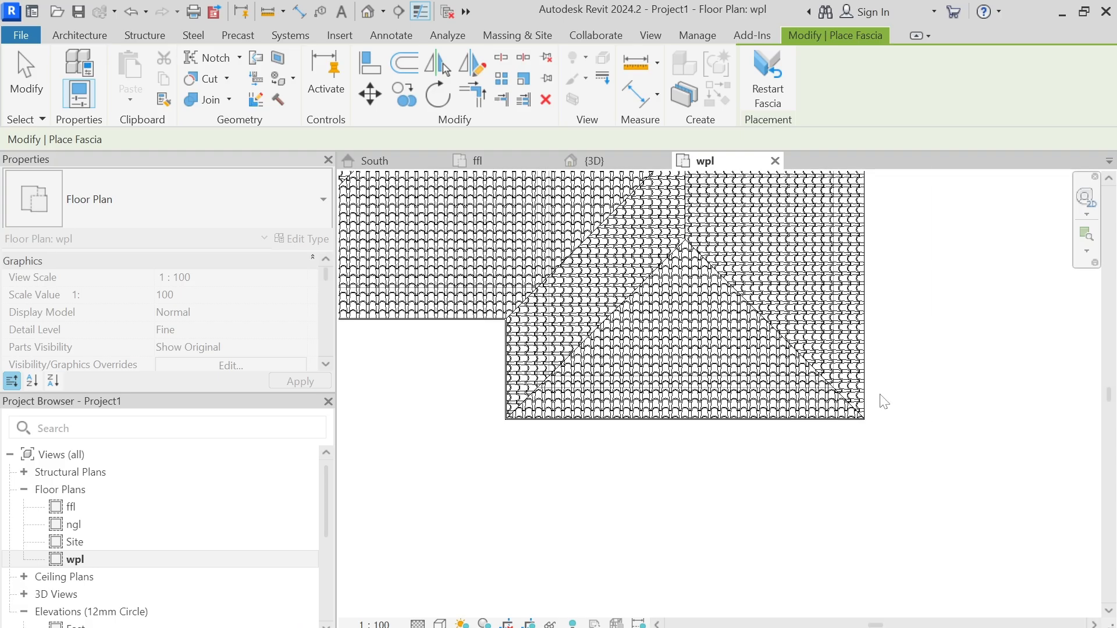
{"action": "scroll", "coordinate": [825, 341], "scroll_direction": "up", "scroll_amount": 4}
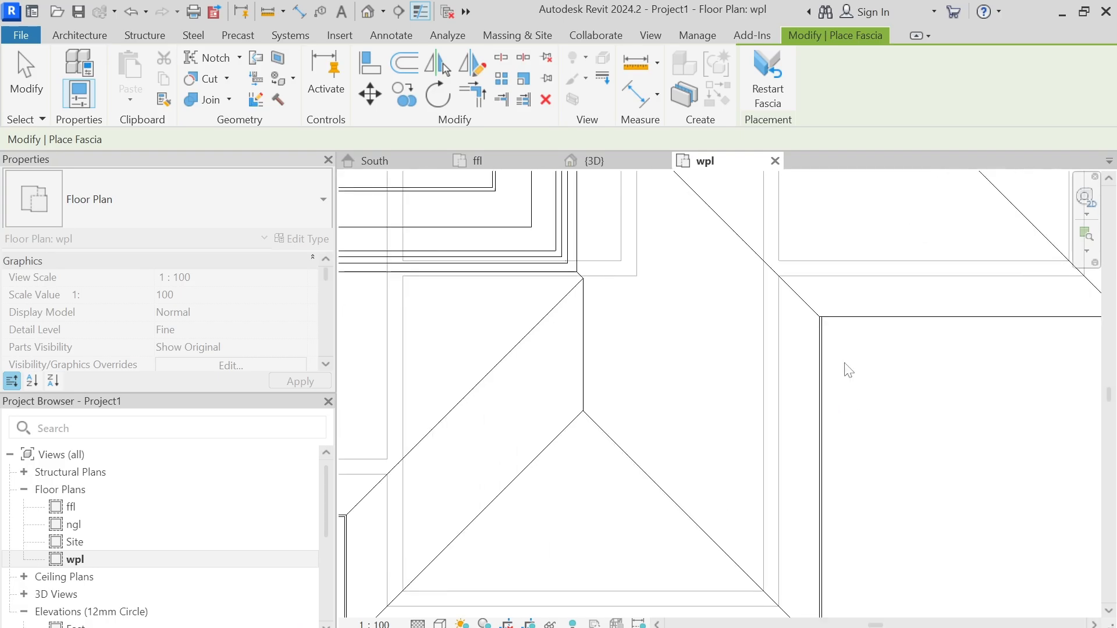
{"action": "scroll", "coordinate": [865, 321], "scroll_direction": "down", "scroll_amount": 3}
{"action": "middle_click_drag", "start_coordinate": [878, 337], "coordinate": [864, 410]}
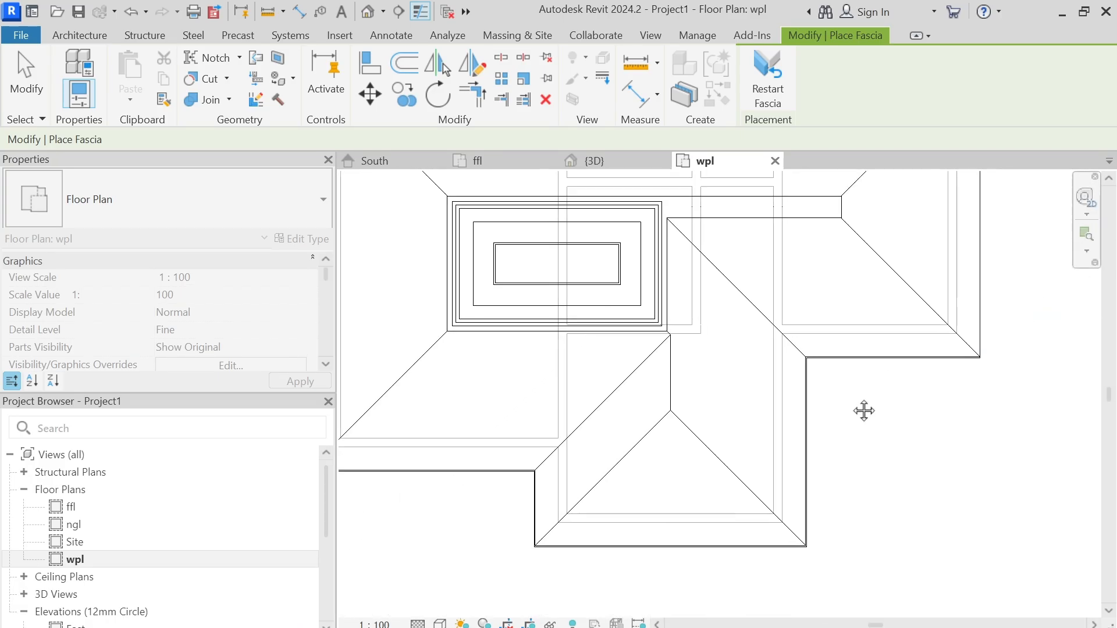
{"action": "middle_click_drag", "start_coordinate": [852, 473], "coordinate": [692, 533]}
{"action": "scroll", "coordinate": [795, 419], "scroll_direction": "up", "scroll_amount": 4}
{"action": "scroll", "coordinate": [784, 403], "scroll_direction": "down", "scroll_amount": 3}
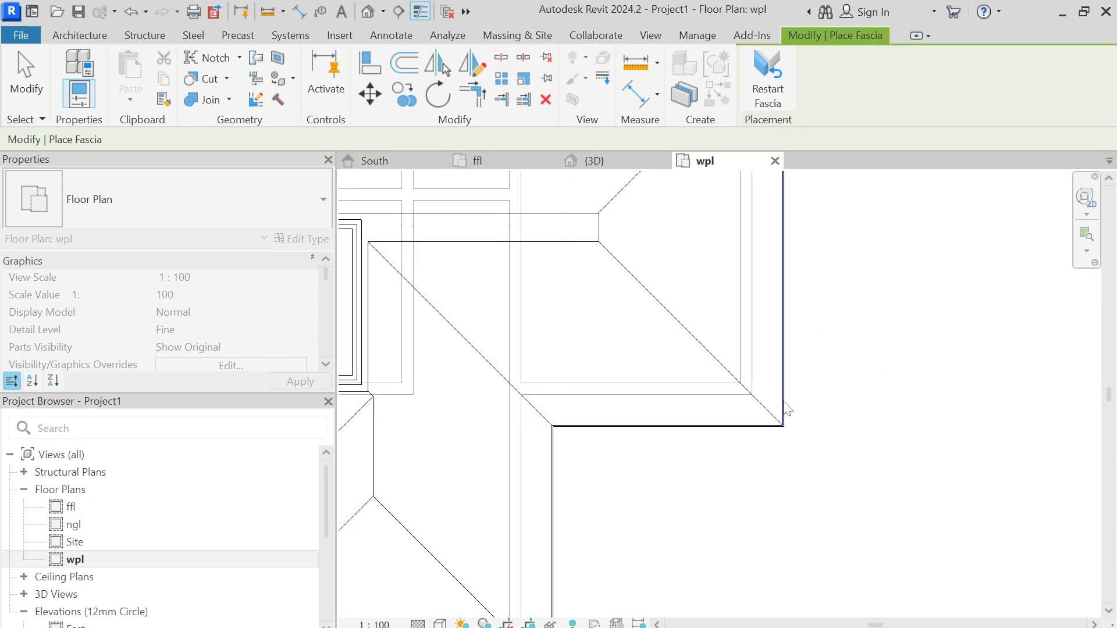
{"action": "scroll", "coordinate": [786, 407], "scroll_direction": "down", "scroll_amount": 4}
{"action": "scroll", "coordinate": [793, 220], "scroll_direction": "up", "scroll_amount": 4}
{"action": "middle_click_drag", "start_coordinate": [792, 219], "coordinate": [832, 241]}
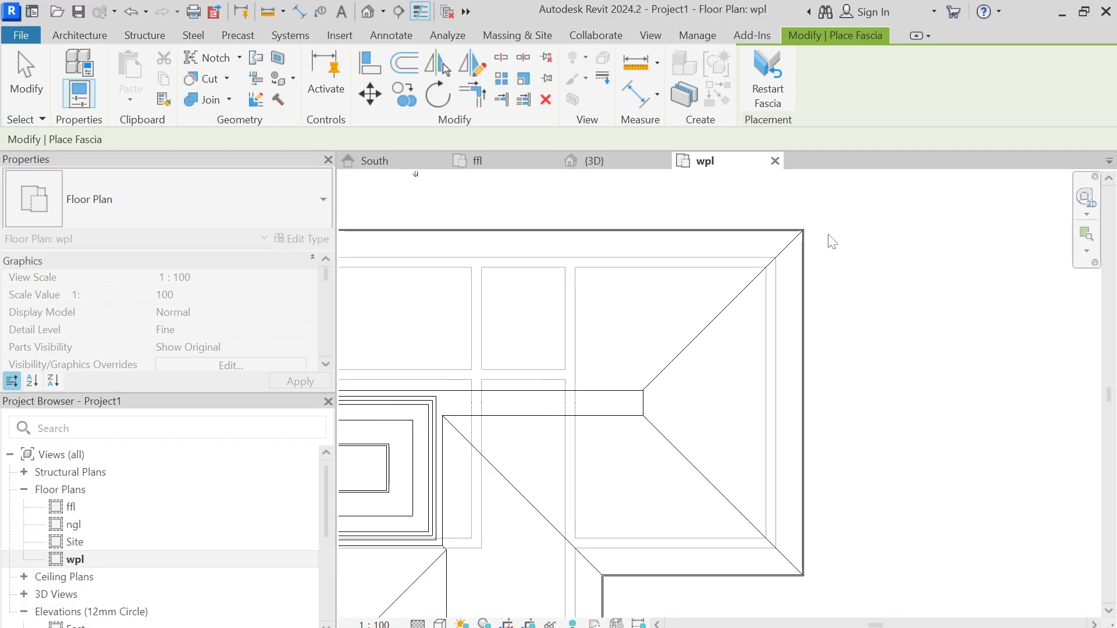
{"action": "key", "text": "Escape"}
{"action": "scroll", "coordinate": [820, 308], "scroll_direction": "down", "scroll_amount": 4}
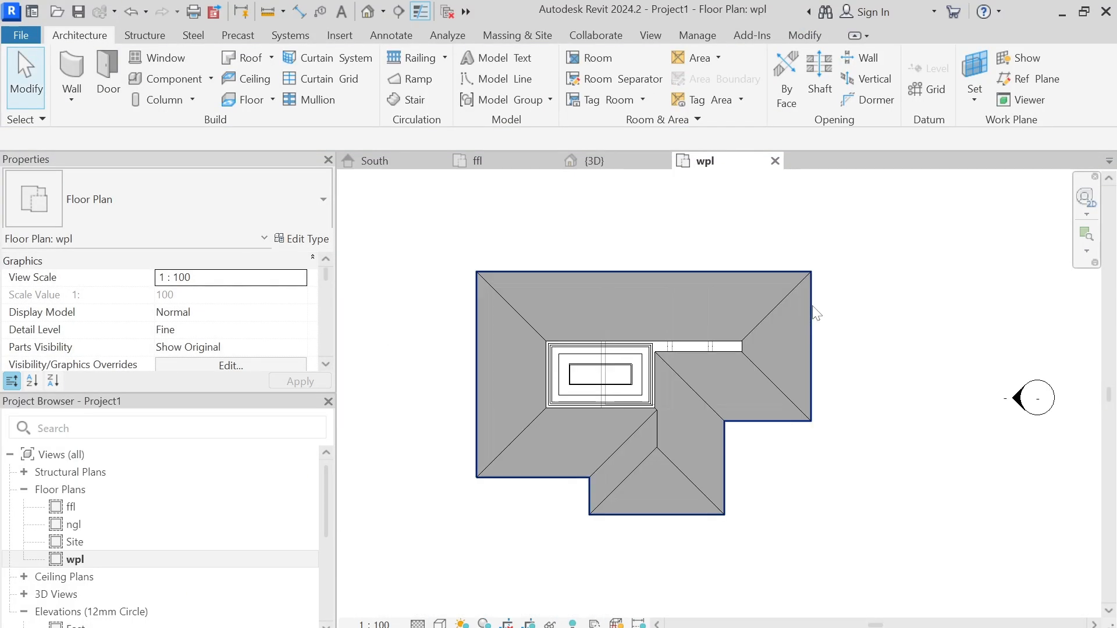
Review the profiles available for the Standard fascia type in its type properties, keeping Profiles_Fascia_Flat : 19x235mm
{"action": "scroll", "coordinate": [480, 296], "scroll_direction": "up", "scroll_amount": 8}
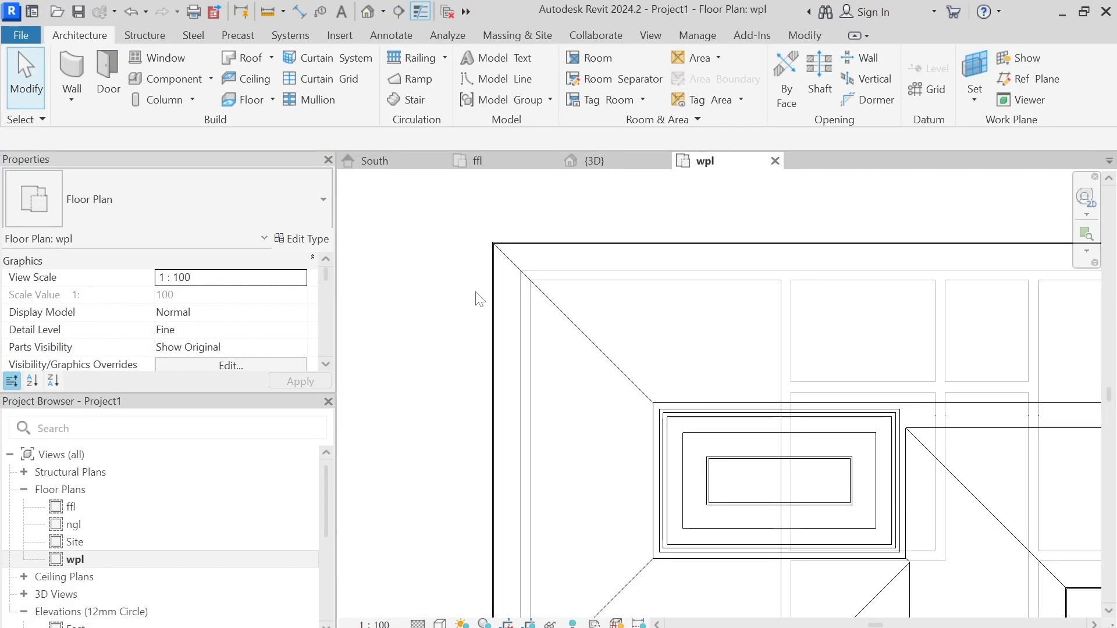
{"action": "left_click", "coordinate": [521, 332]}
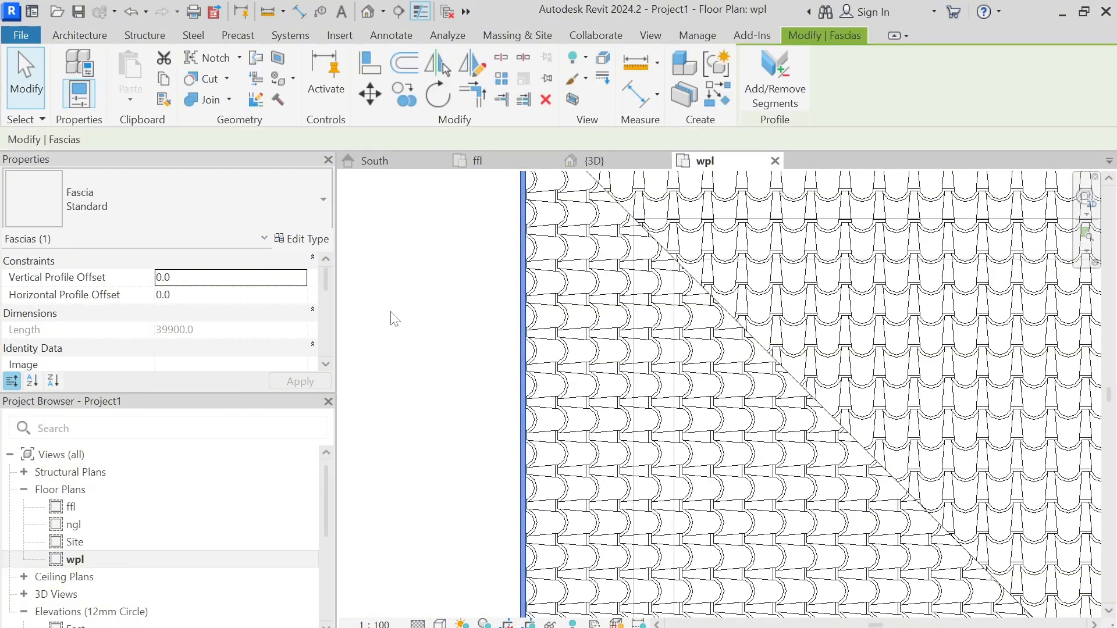
{"action": "left_click", "coordinate": [297, 238]}
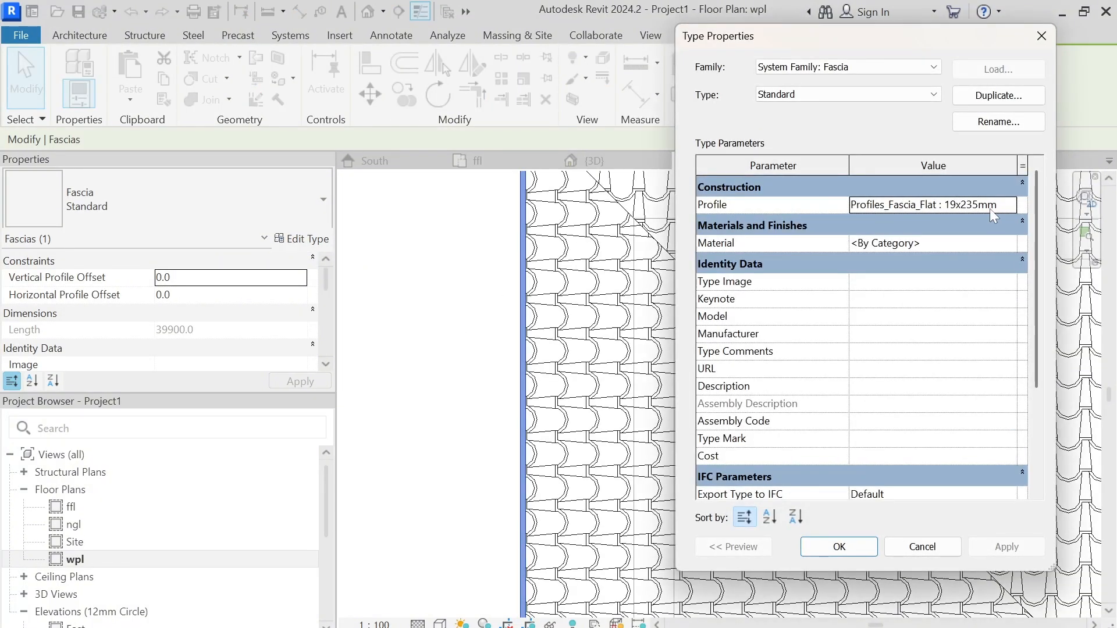
{"action": "left_click", "coordinate": [1004, 208]}
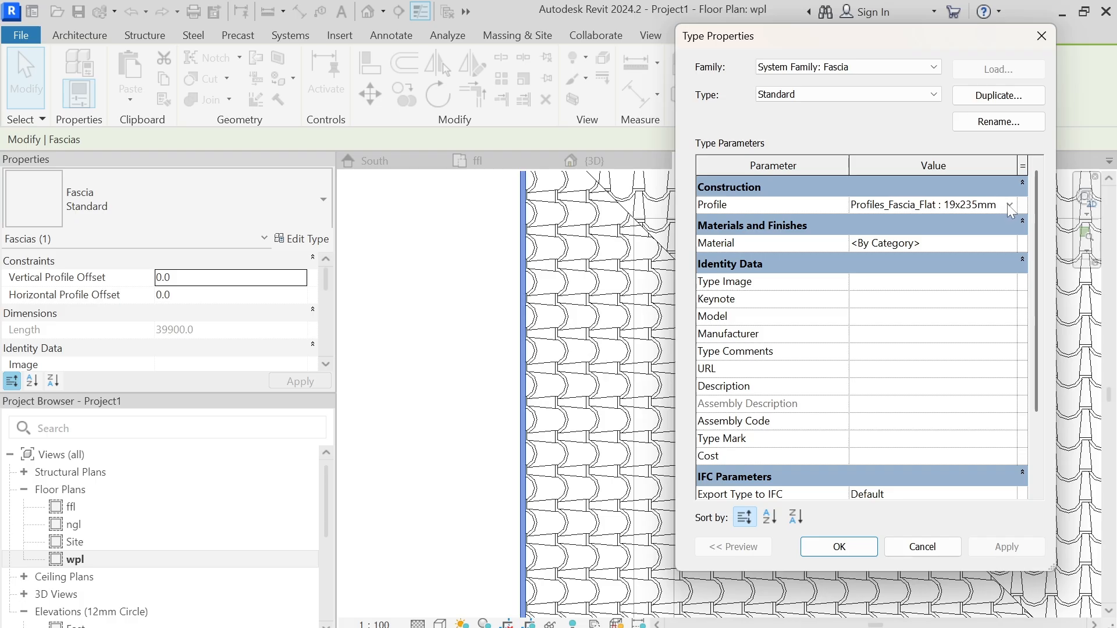
{"action": "left_click", "coordinate": [1010, 206]}
{"action": "scroll", "coordinate": [903, 260], "scroll_direction": "down", "scroll_amount": 3}
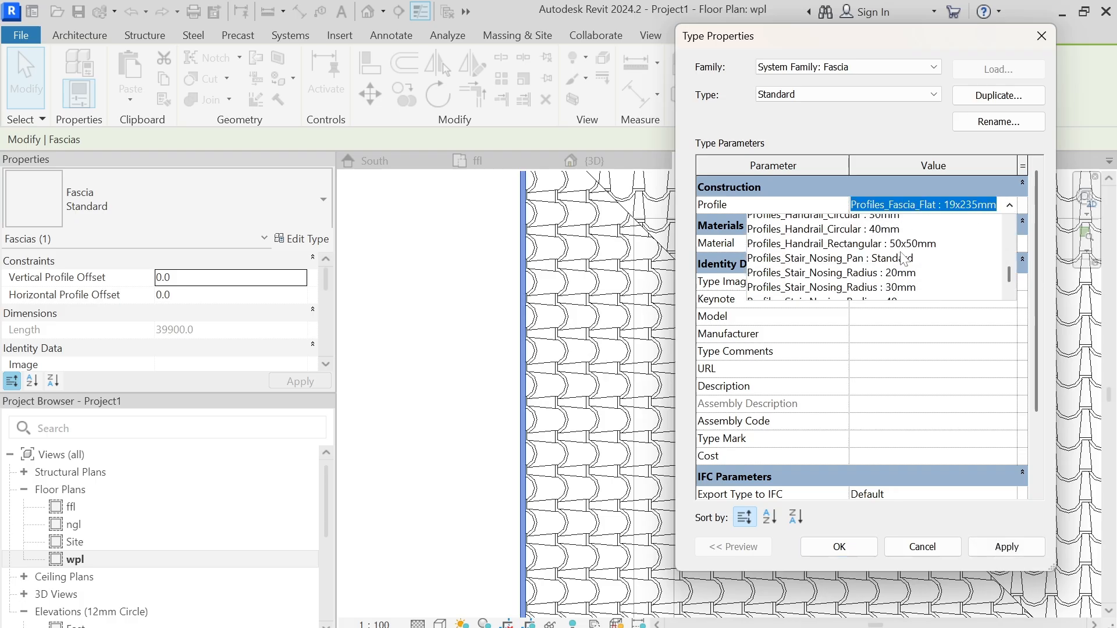
{"action": "scroll", "coordinate": [903, 260], "scroll_direction": "down", "scroll_amount": 1}
{"action": "scroll", "coordinate": [903, 267], "scroll_direction": "up", "scroll_amount": 5}
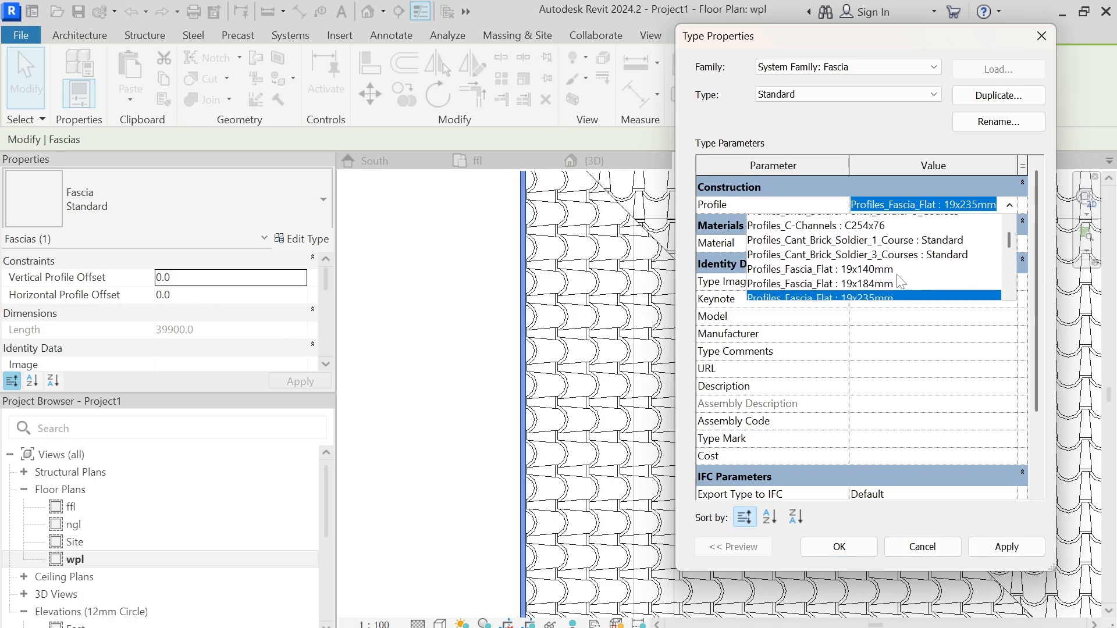
{"action": "scroll", "coordinate": [900, 282], "scroll_direction": "up", "scroll_amount": 2}
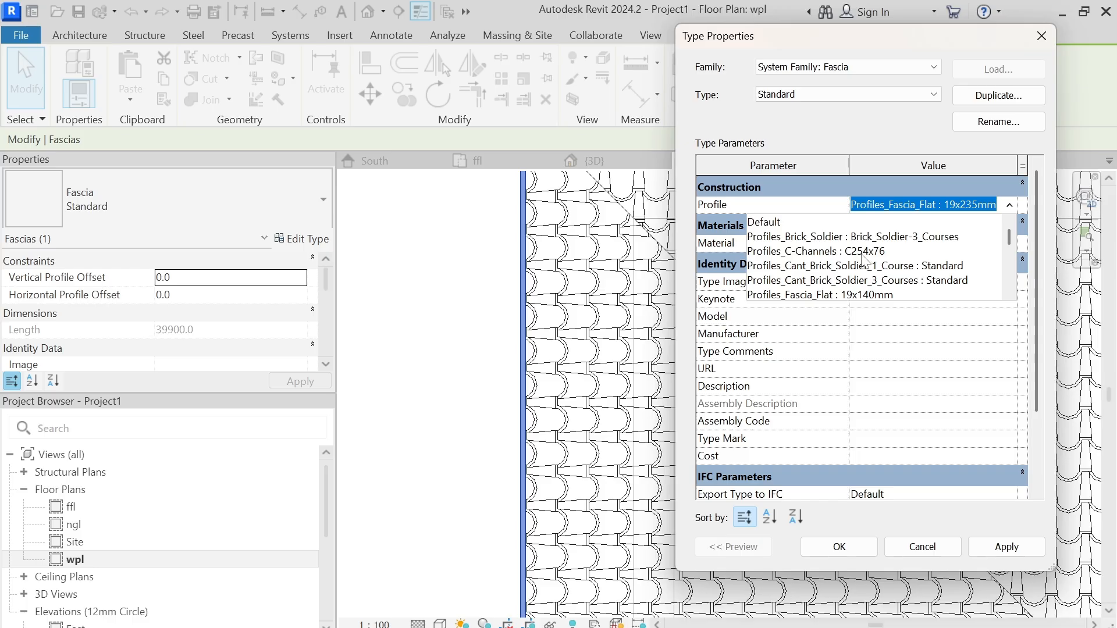
{"action": "scroll", "coordinate": [861, 260], "scroll_direction": "down", "scroll_amount": 2}
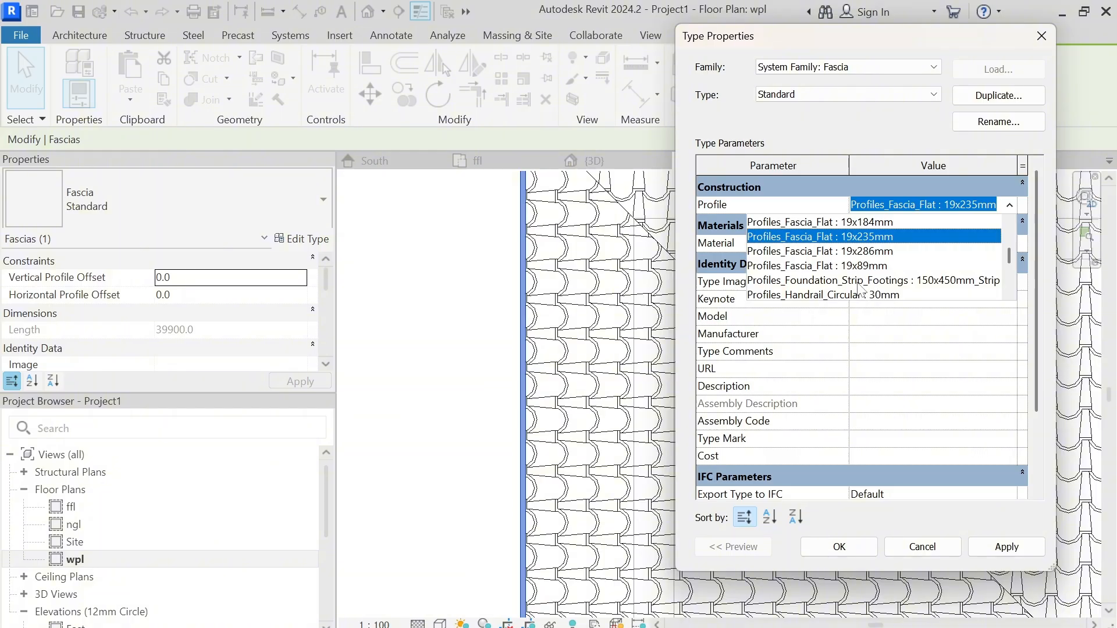
{"action": "scroll", "coordinate": [873, 266], "scroll_direction": "down", "scroll_amount": 3}
{"action": "scroll", "coordinate": [855, 274], "scroll_direction": "up", "scroll_amount": 1}
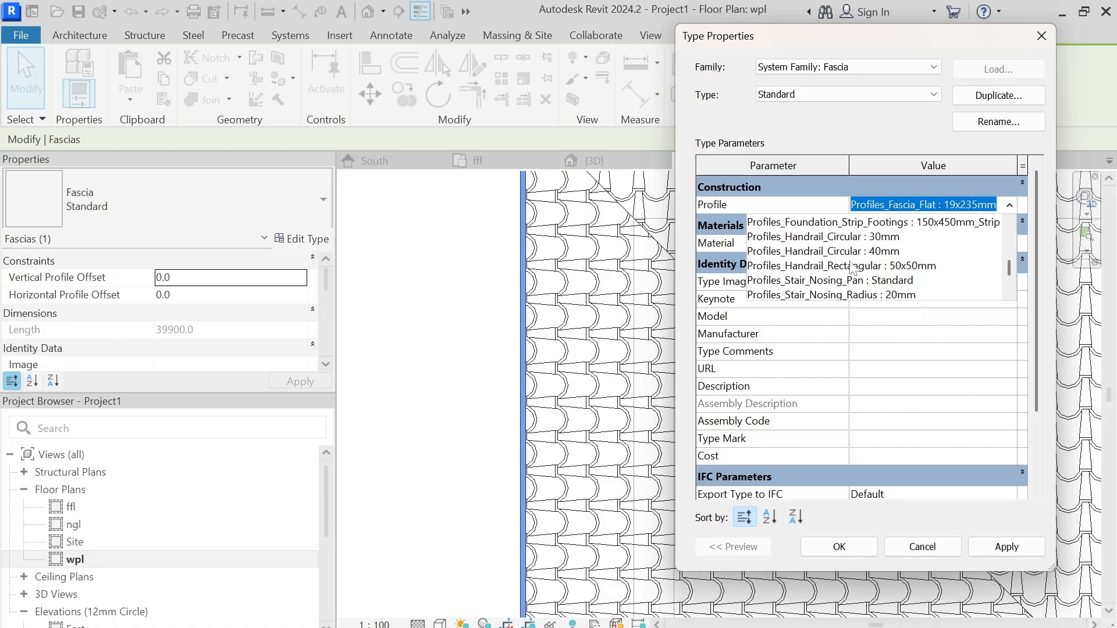
{"action": "left_click", "coordinate": [882, 192]}
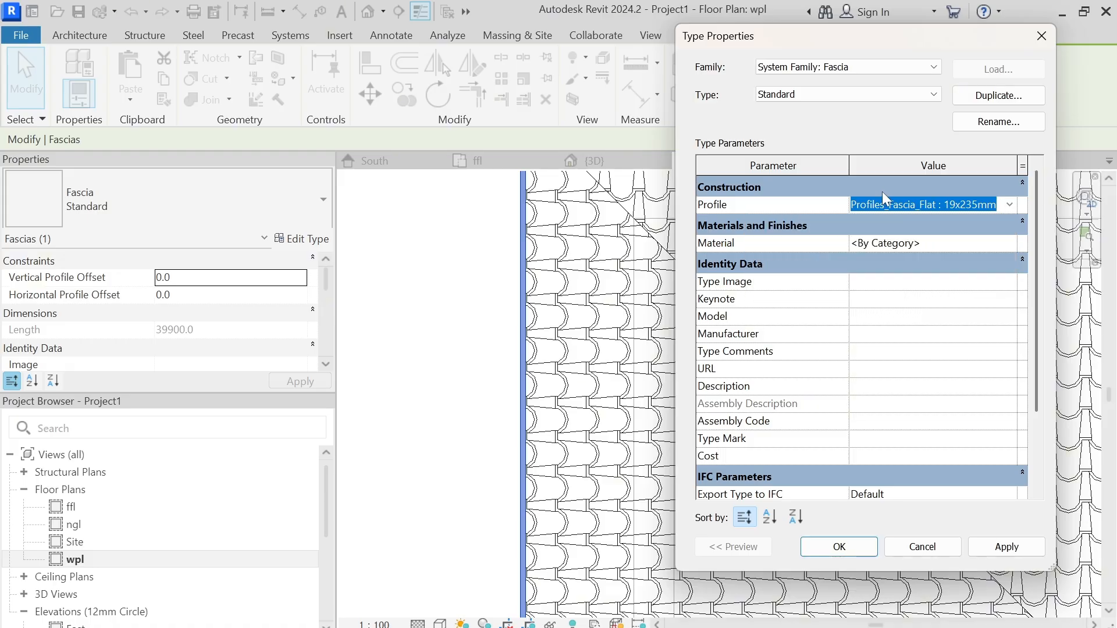
Browse the materials available for the fascia type, cancel without changes and deselect the fascia
{"action": "left_click", "coordinate": [877, 243]}
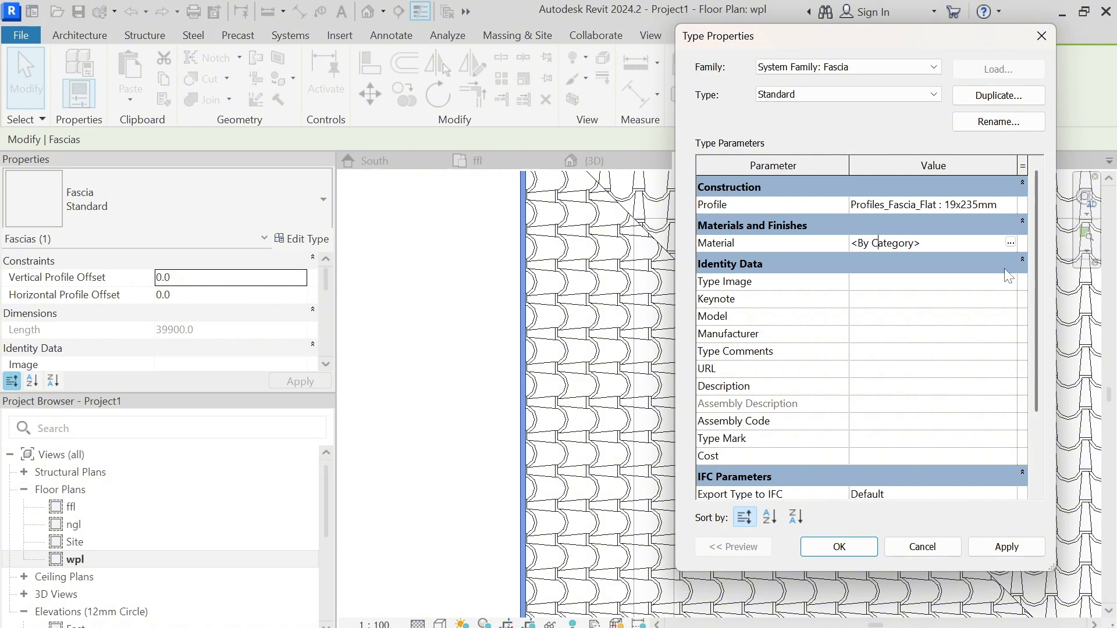
{"action": "left_click", "coordinate": [1010, 244]}
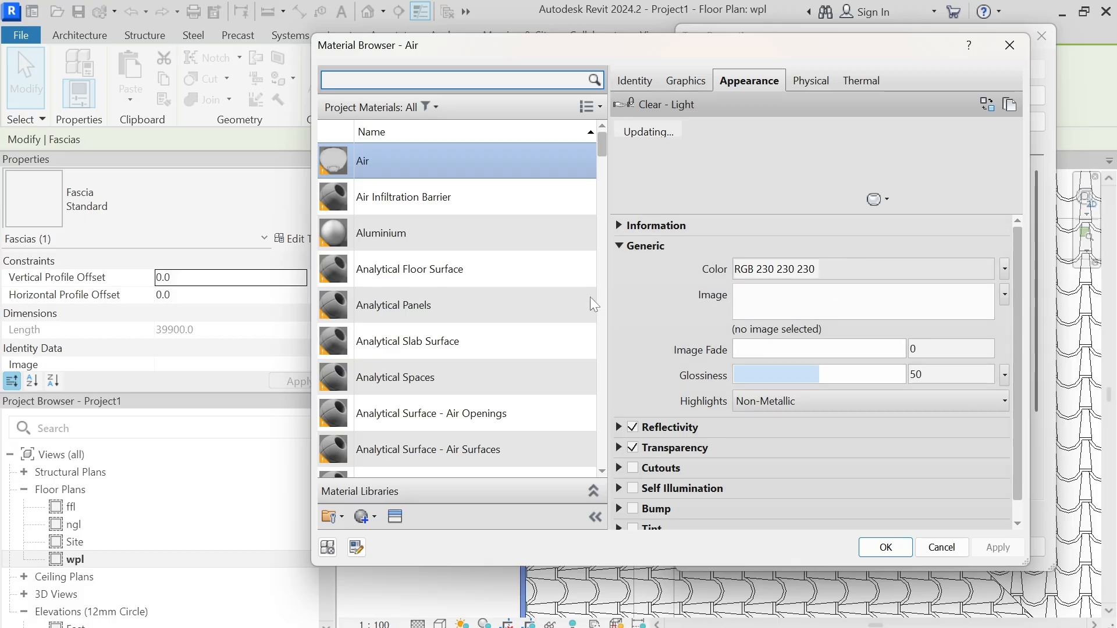
{"action": "scroll", "coordinate": [466, 262], "scroll_direction": "down", "scroll_amount": 3}
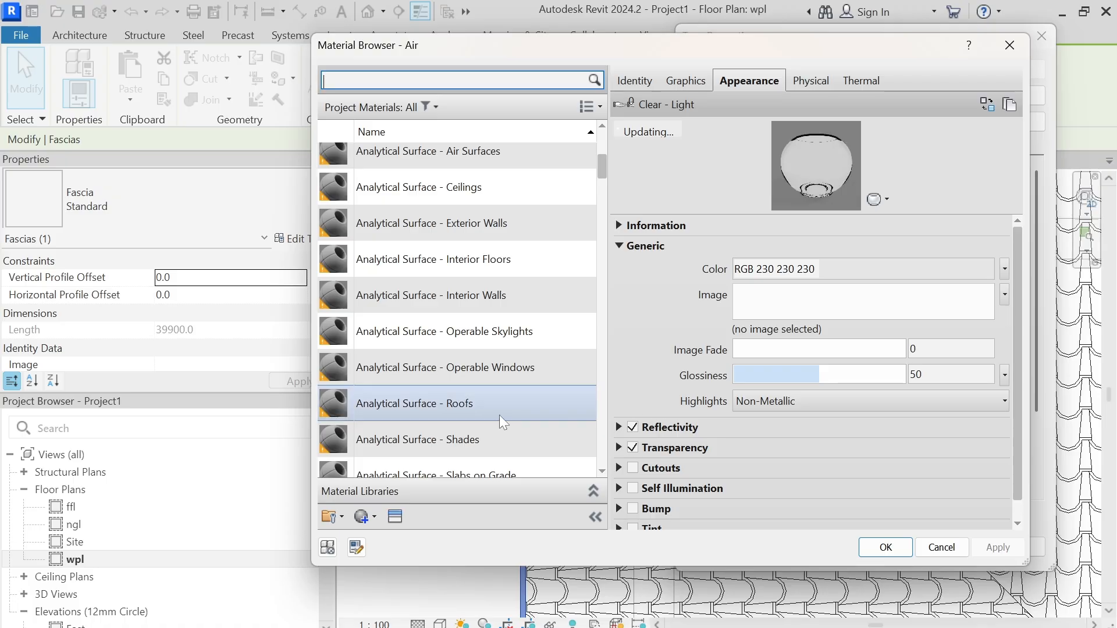
{"action": "scroll", "coordinate": [436, 377], "scroll_direction": "down", "scroll_amount": 3}
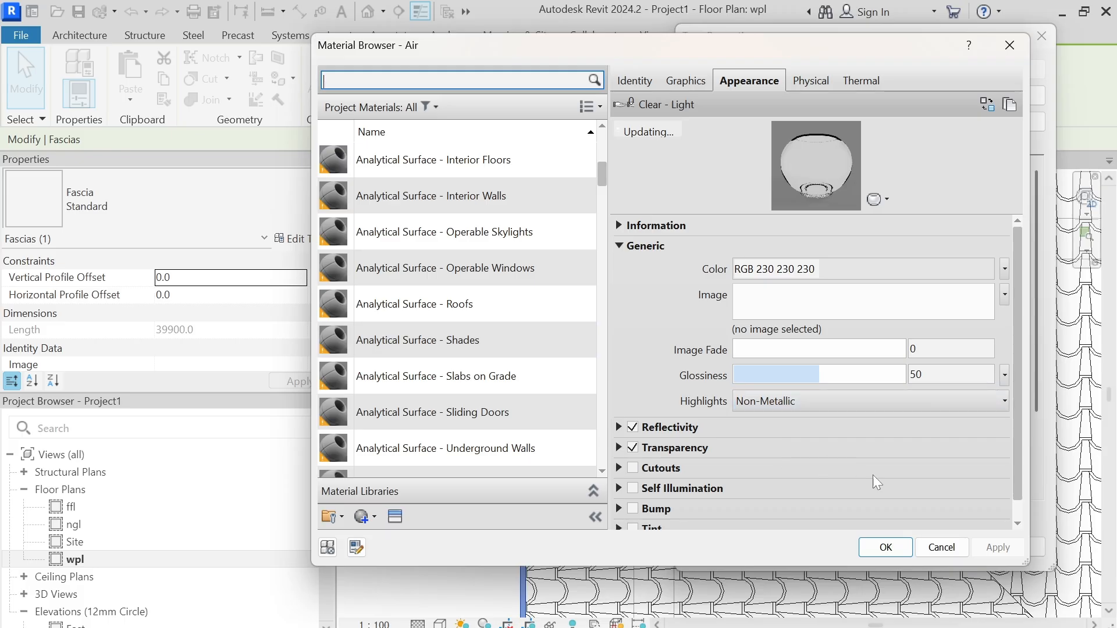
{"action": "left_click", "coordinate": [938, 548]}
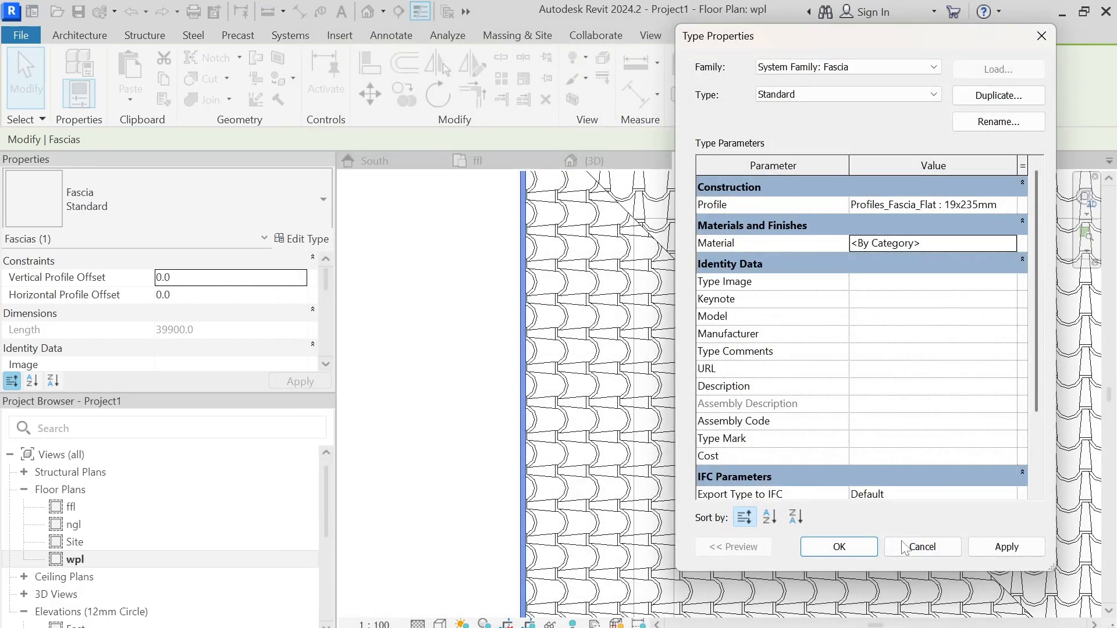
{"action": "left_click", "coordinate": [905, 548]}
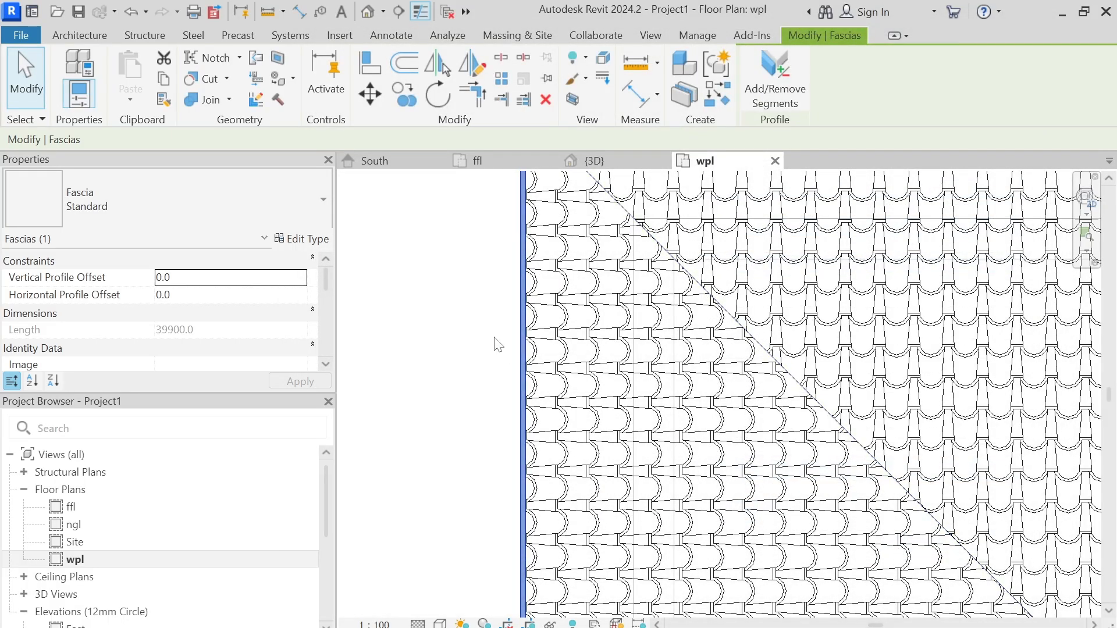
{"action": "left_click", "coordinate": [498, 345]}
Inspect the fascia along the roof edges in the wpl plan and the 3D view
{"action": "scroll", "coordinate": [500, 344], "scroll_direction": "down", "scroll_amount": 8}
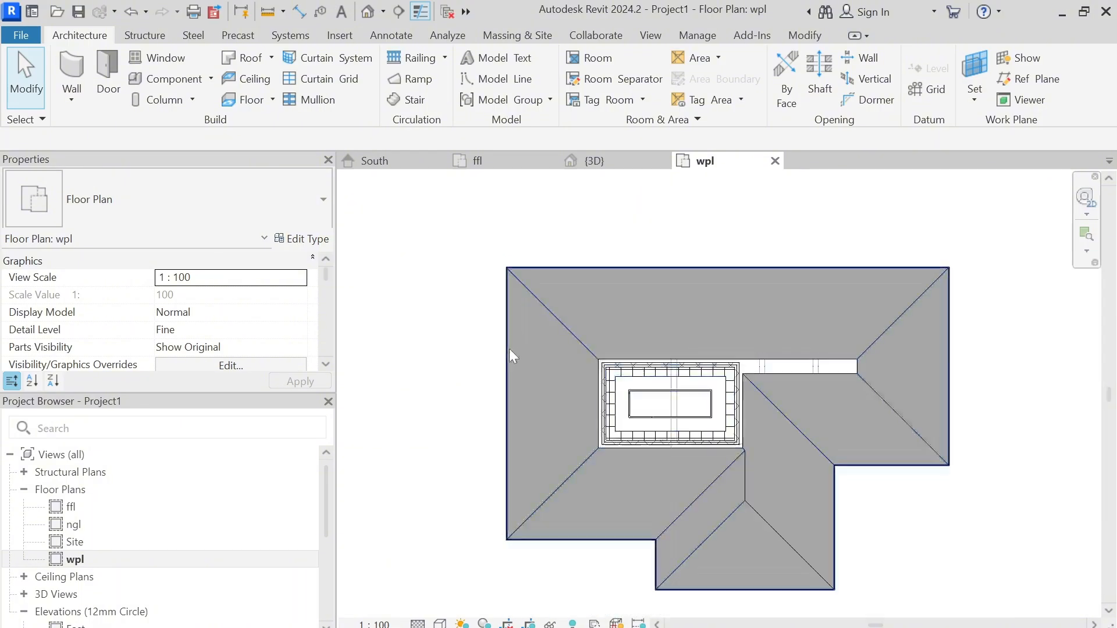
{"action": "scroll", "coordinate": [511, 355], "scroll_direction": "up", "scroll_amount": 5}
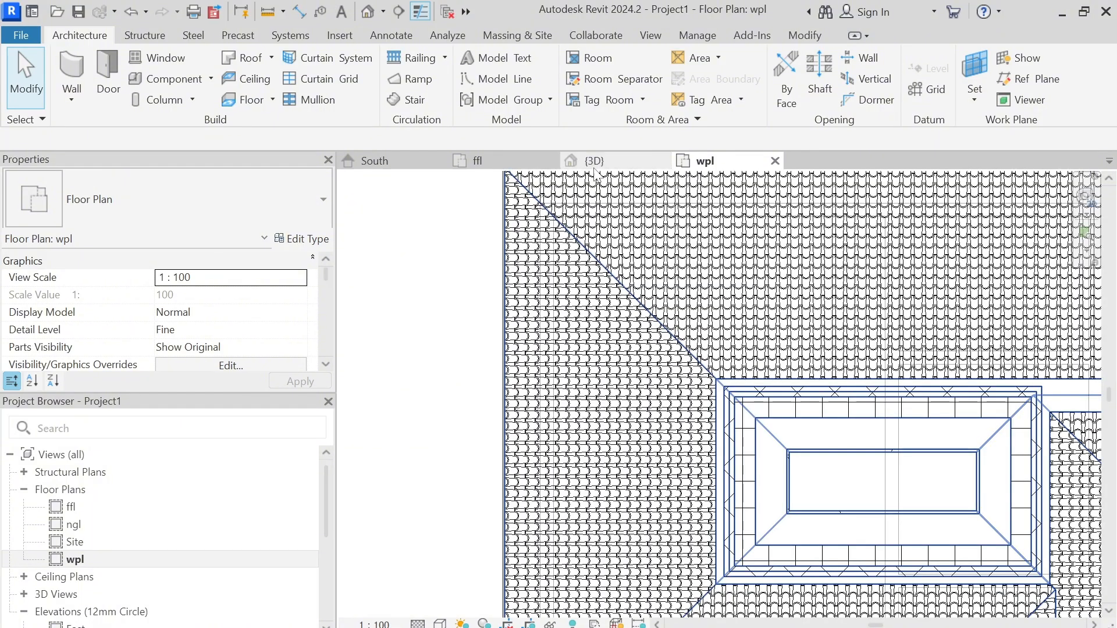
{"action": "left_click", "coordinate": [595, 161]}
{"action": "scroll", "coordinate": [575, 448], "scroll_direction": "up", "scroll_amount": 4}
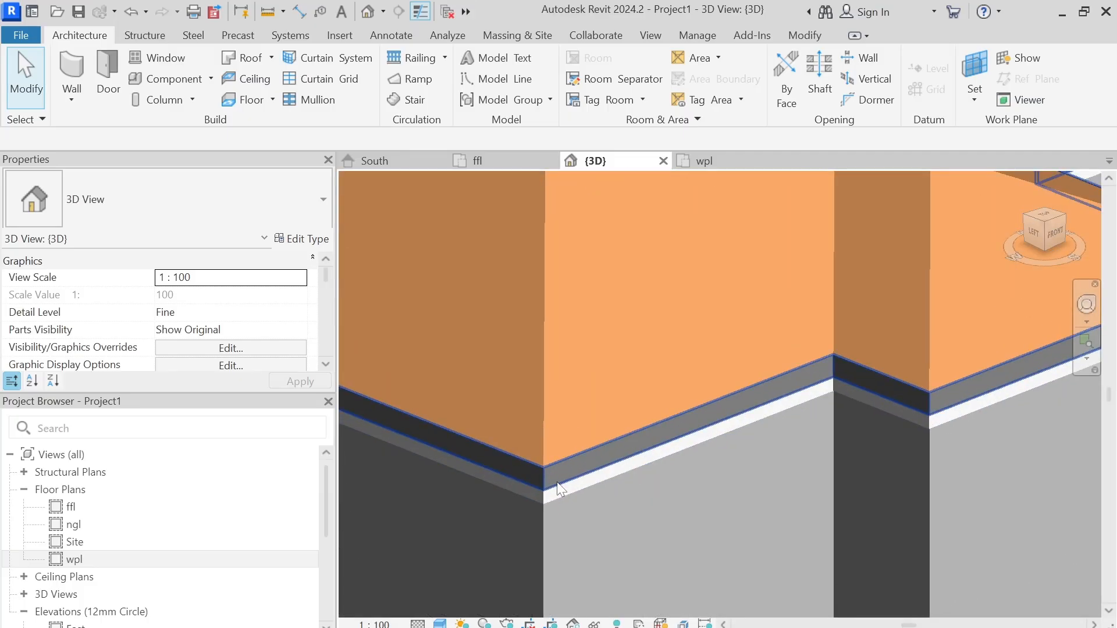
{"action": "left_click", "coordinate": [558, 483]}
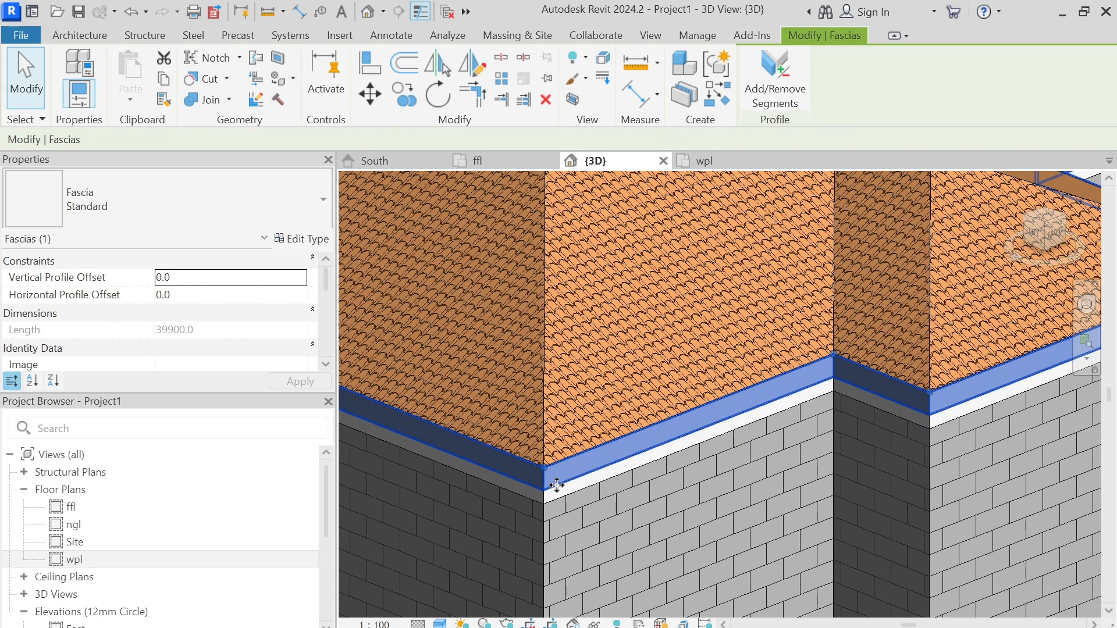
{"action": "scroll", "coordinate": [558, 486], "scroll_direction": "down", "scroll_amount": 5}
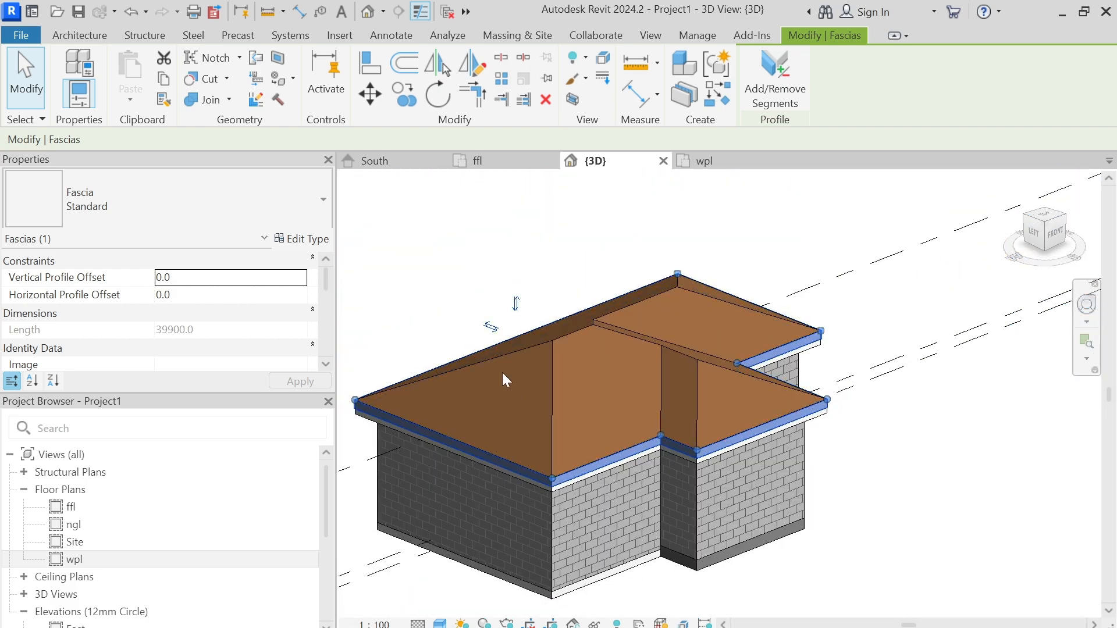
{"action": "left_click", "coordinate": [442, 300]}
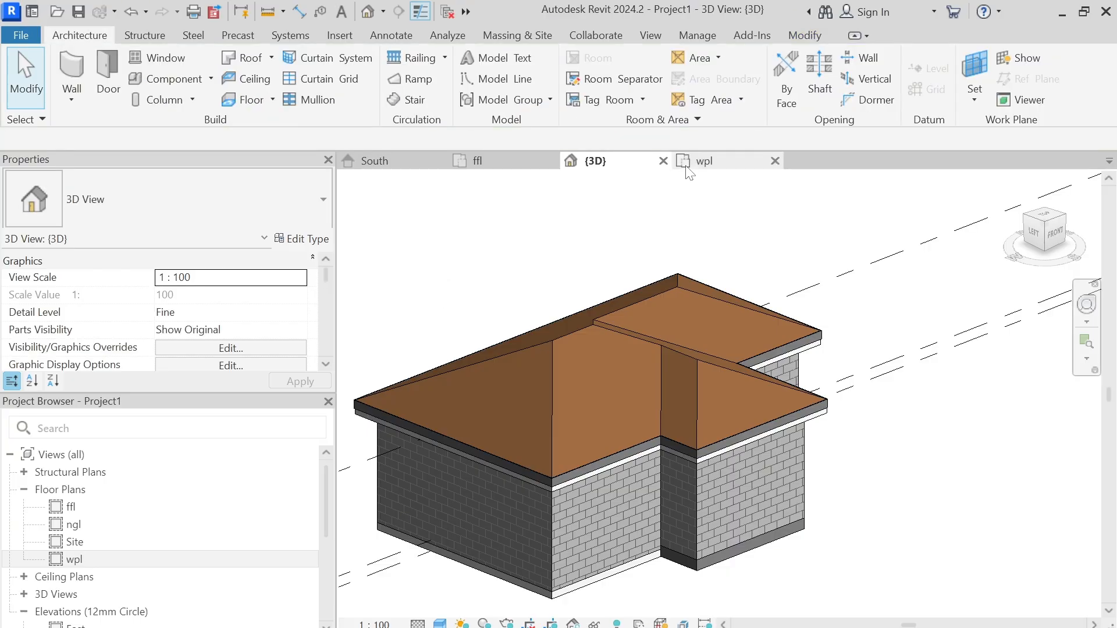
Compare the fascia's depth with the roof edge at the eastern part's south eave in the 3D view
{"action": "scroll", "coordinate": [753, 363], "scroll_direction": "up", "scroll_amount": 3}
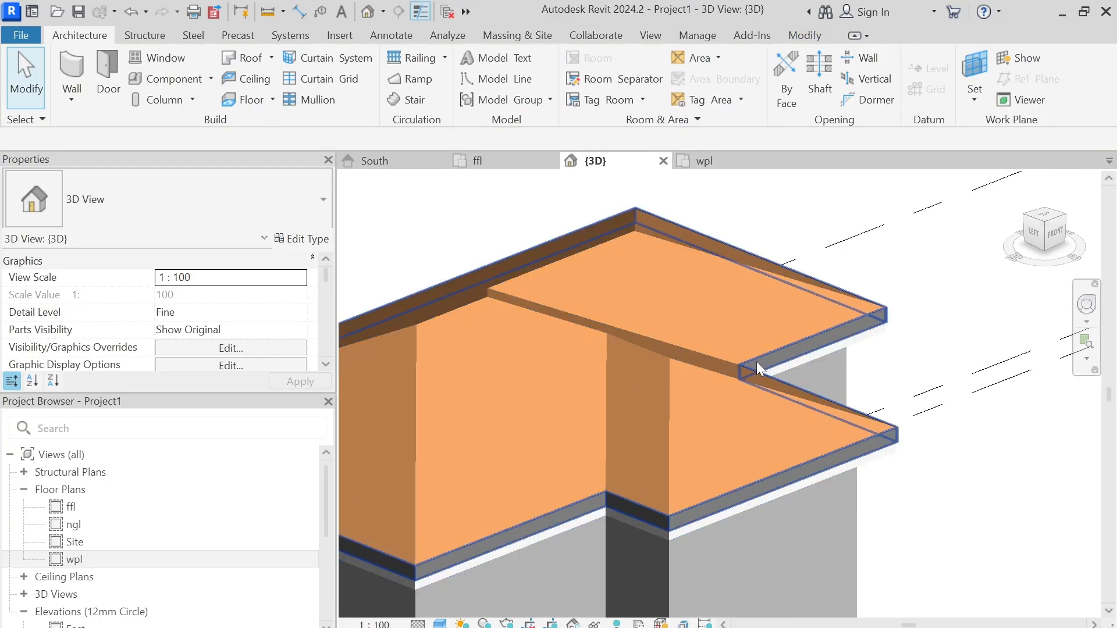
{"action": "scroll", "coordinate": [954, 319], "scroll_direction": "up", "scroll_amount": 3}
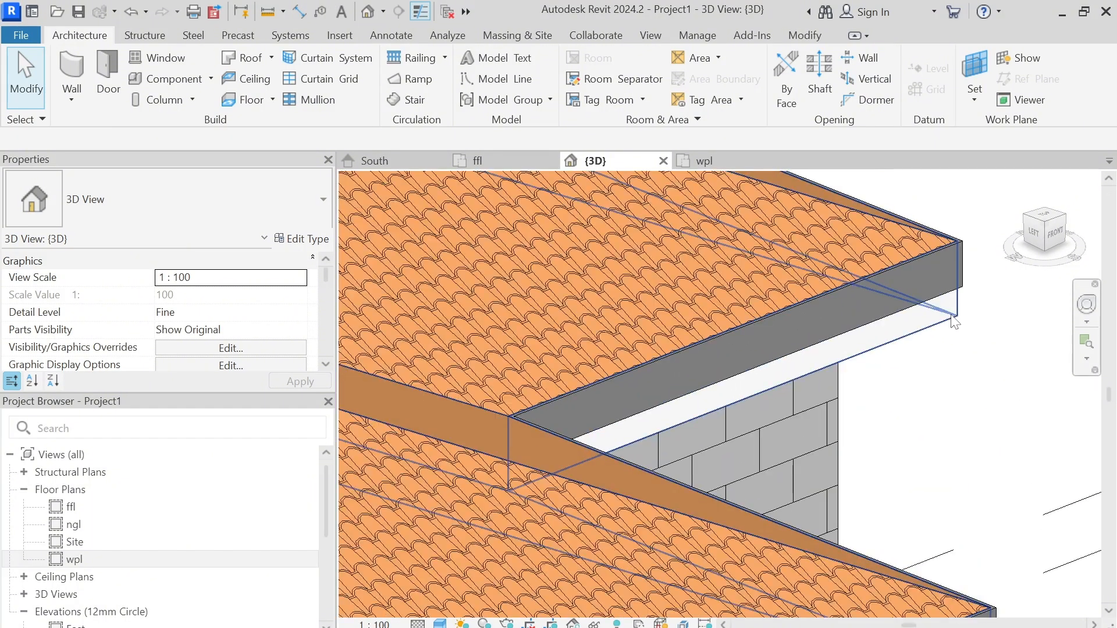
{"action": "left_click", "coordinate": [954, 320]}
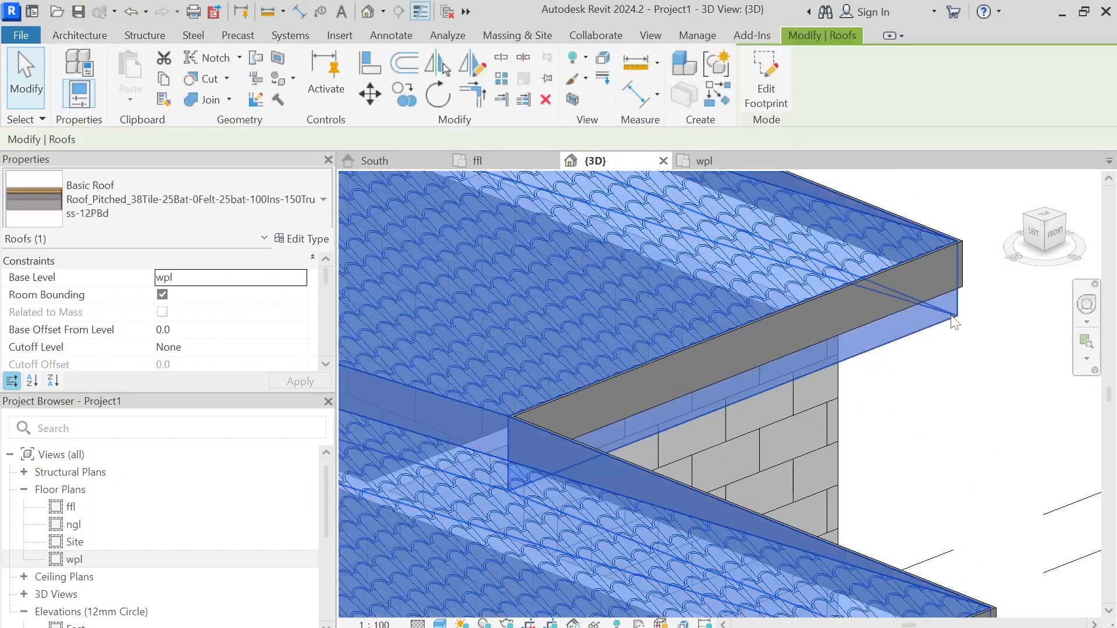
{"action": "left_click", "coordinate": [880, 313]}
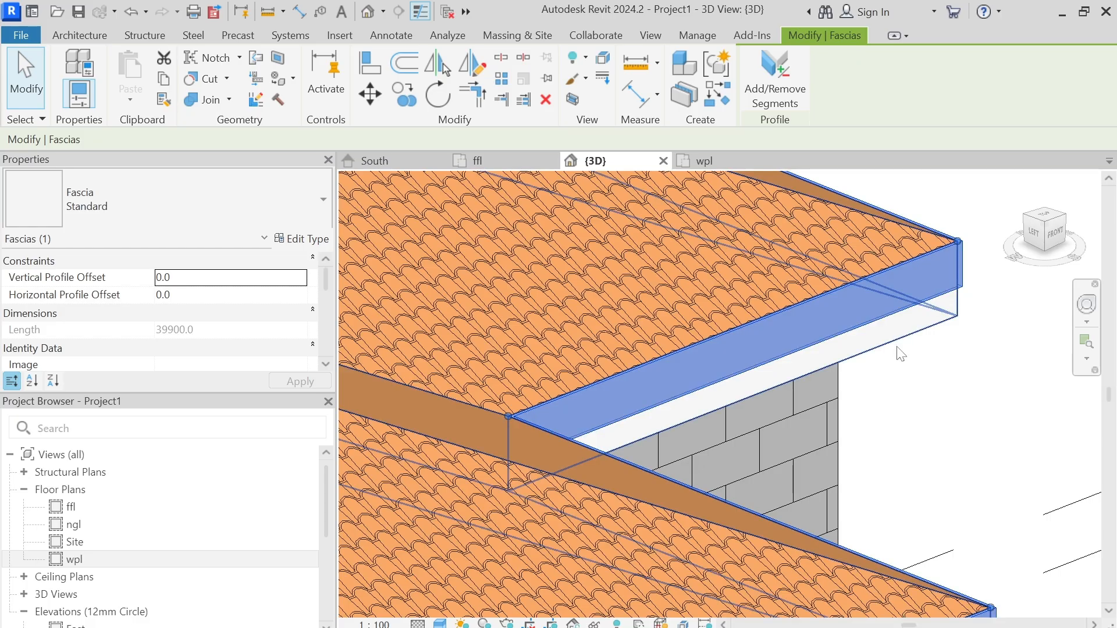
{"action": "scroll", "coordinate": [884, 305], "scroll_direction": "up", "scroll_amount": 4}
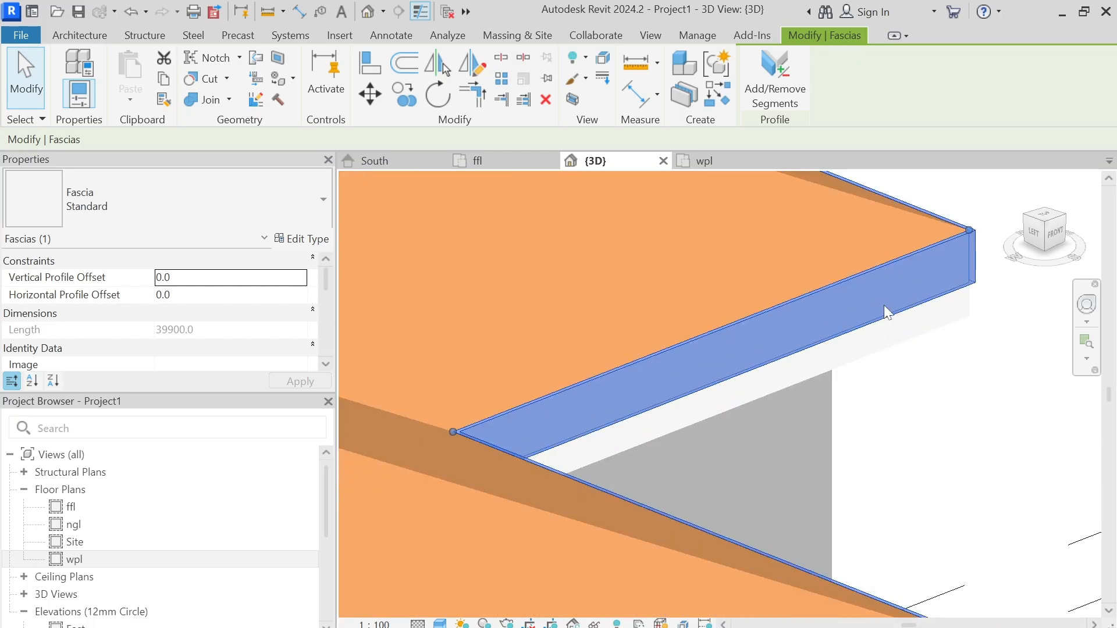
{"action": "scroll", "coordinate": [910, 331], "scroll_direction": "down", "scroll_amount": 2}
{"action": "left_click", "coordinate": [892, 423]}
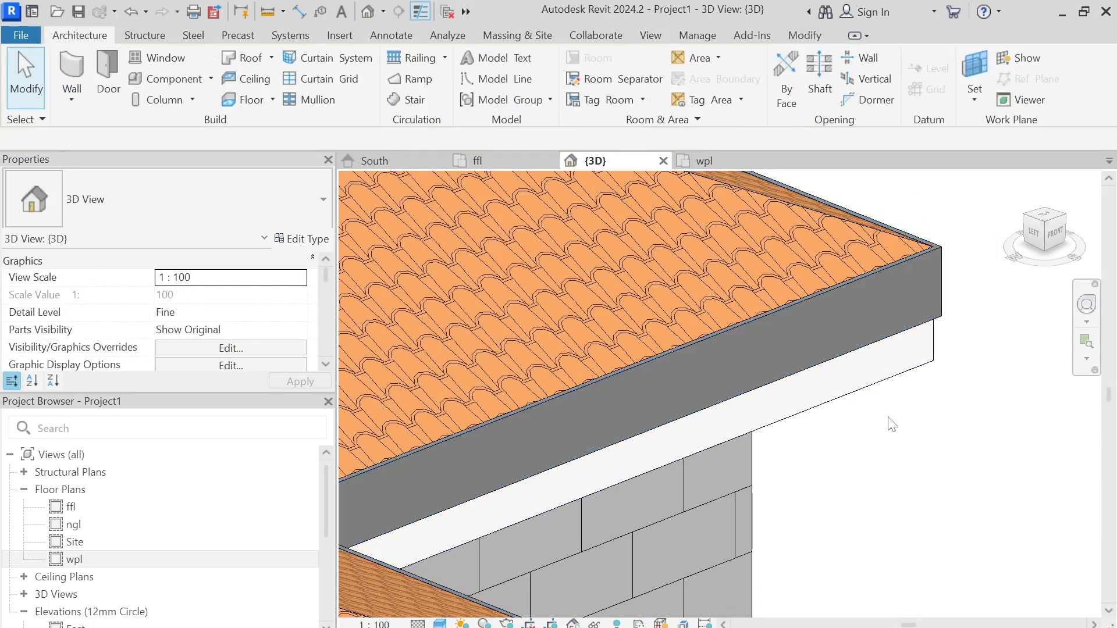
Try a Vertical Profile Offset of 50 for the roof fascia
{"action": "left_click", "coordinate": [925, 318]}
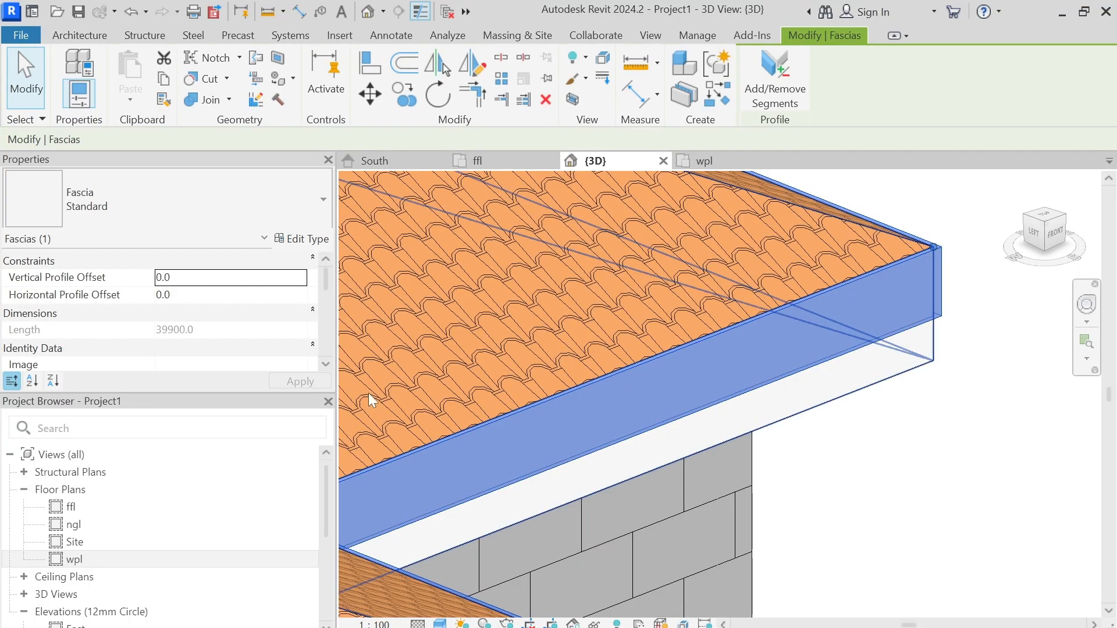
{"action": "left_click", "coordinate": [193, 286]}
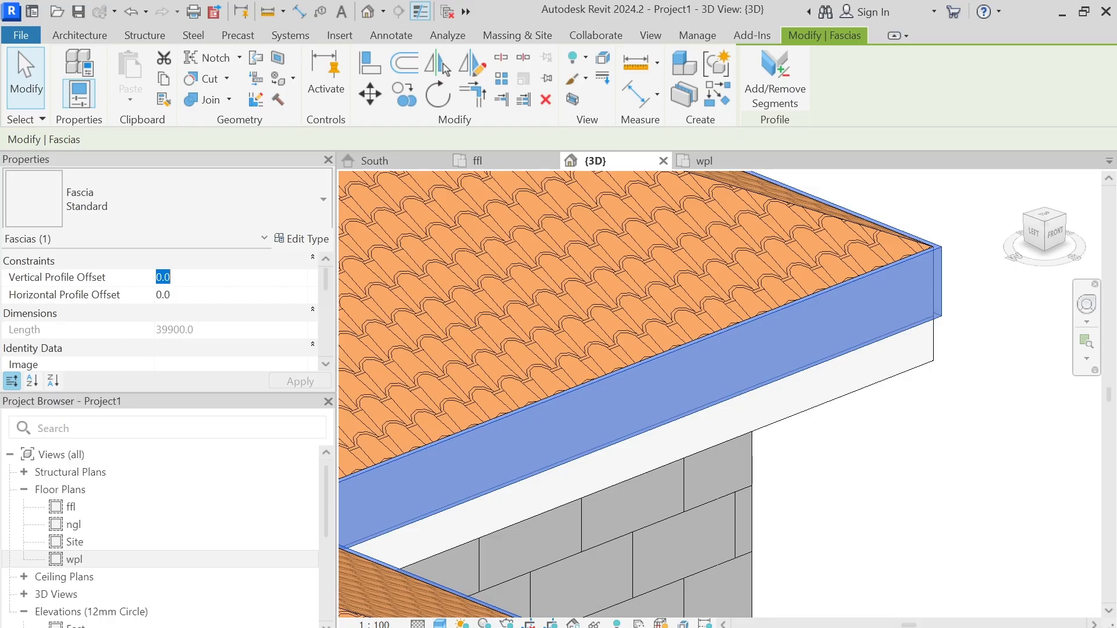
{"action": "type", "text": "0"}
{"action": "key", "text": "Return"}
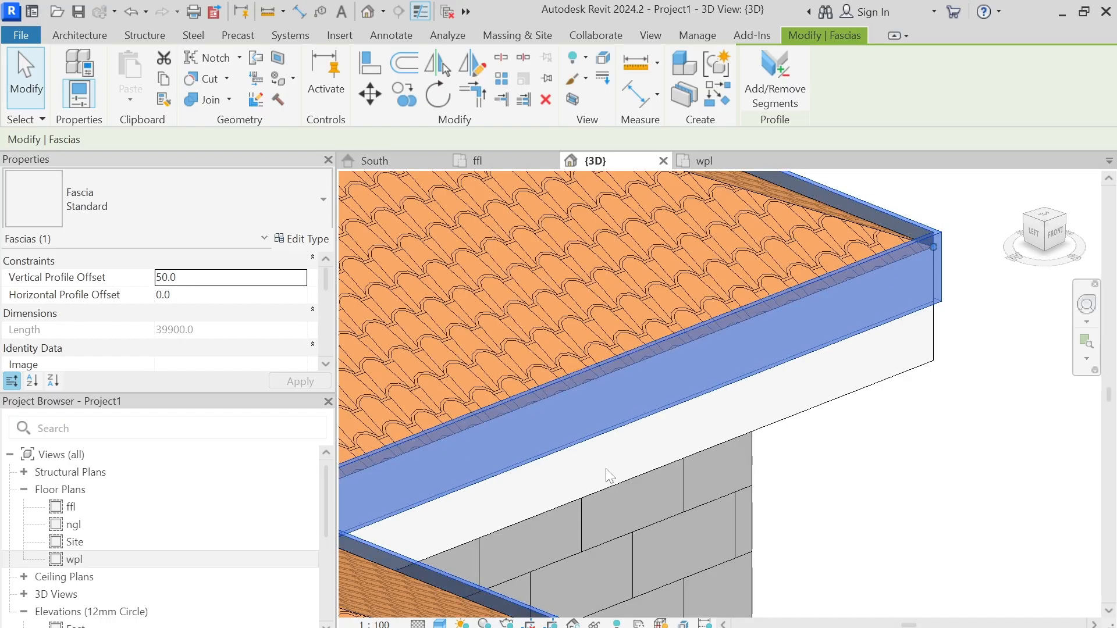
Set the roof fascia's Vertical Profile Offset to -100 and deselect the fascia
{"action": "left_click", "coordinate": [208, 278]}
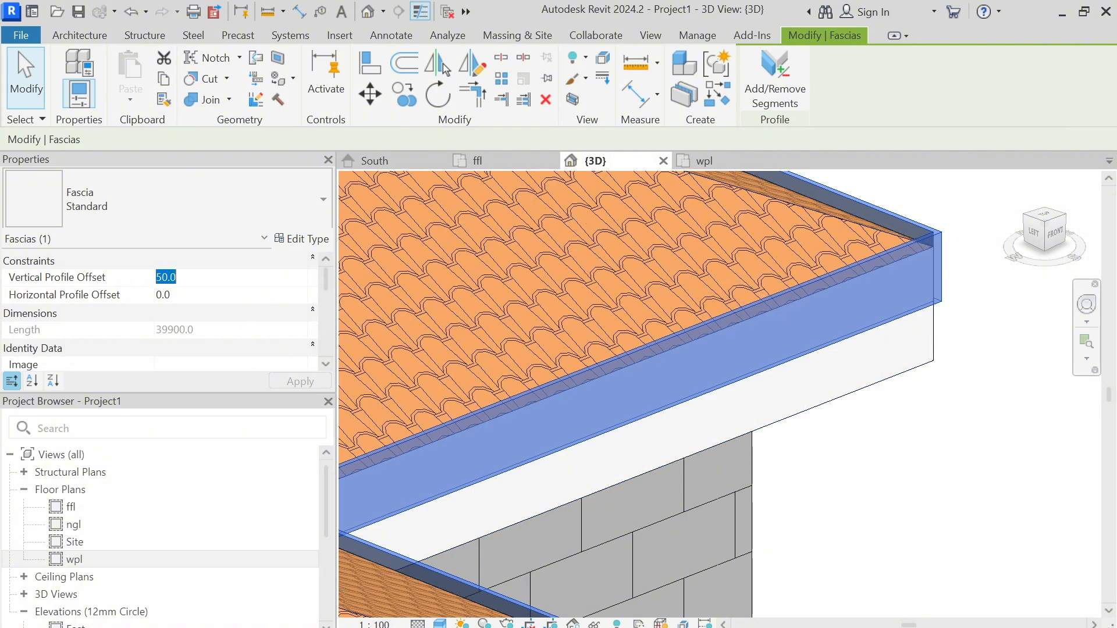
{"action": "type", "text": "-100"}
{"action": "key", "text": "Return"}
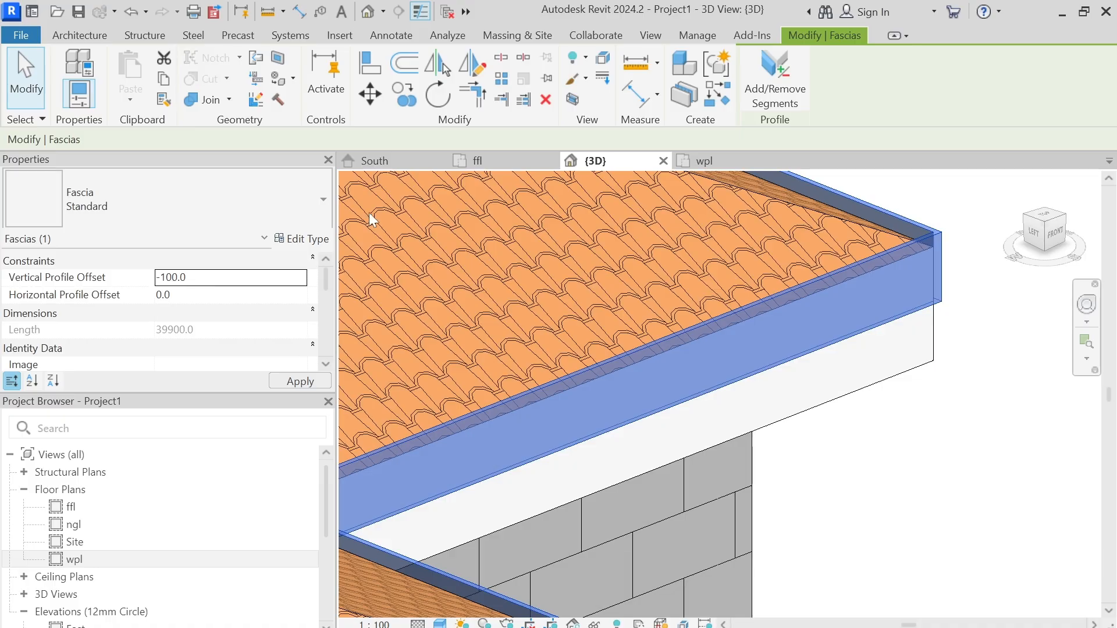
{"action": "scroll", "coordinate": [866, 428], "scroll_direction": "down", "scroll_amount": 2}
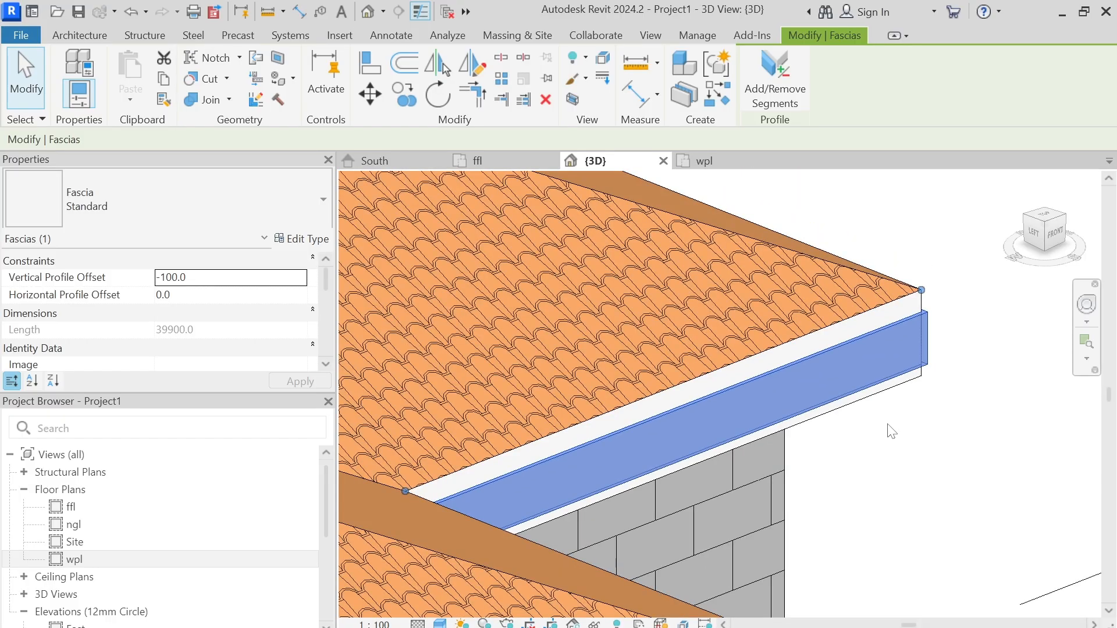
{"action": "scroll", "coordinate": [888, 429], "scroll_direction": "down", "scroll_amount": 4}
{"action": "left_click", "coordinate": [885, 428]}
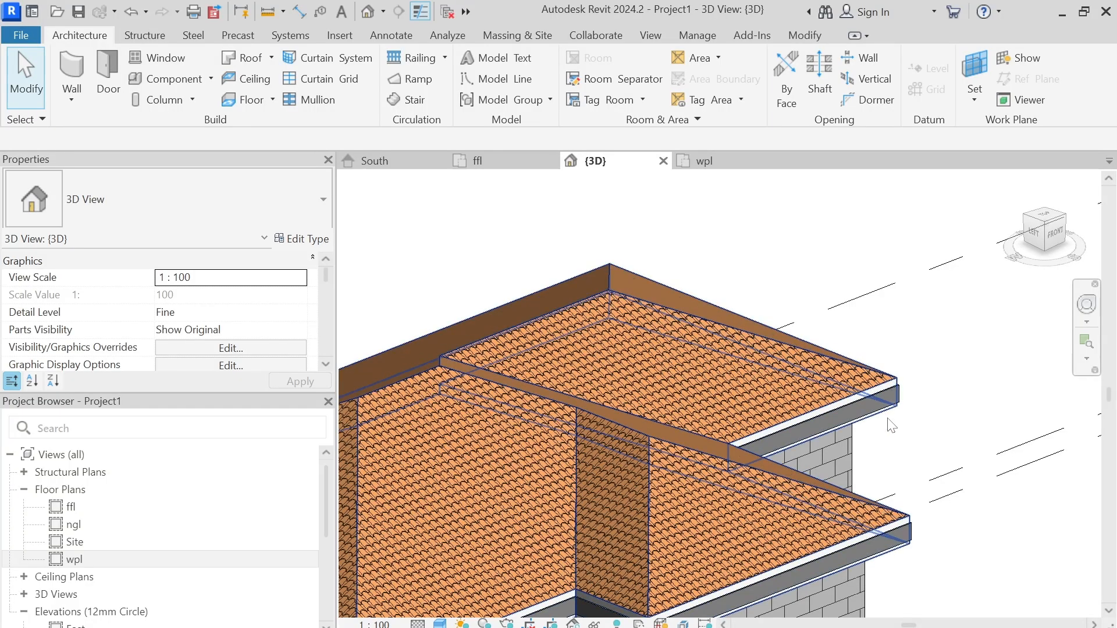
Try a higher Vertical Profile Offset for the roof fascia, and dismiss the save reminder without saving
{"action": "middle_click_drag", "start_coordinate": [886, 429], "coordinate": [898, 371]}
{"action": "scroll", "coordinate": [898, 371], "scroll_direction": "up", "scroll_amount": 2}
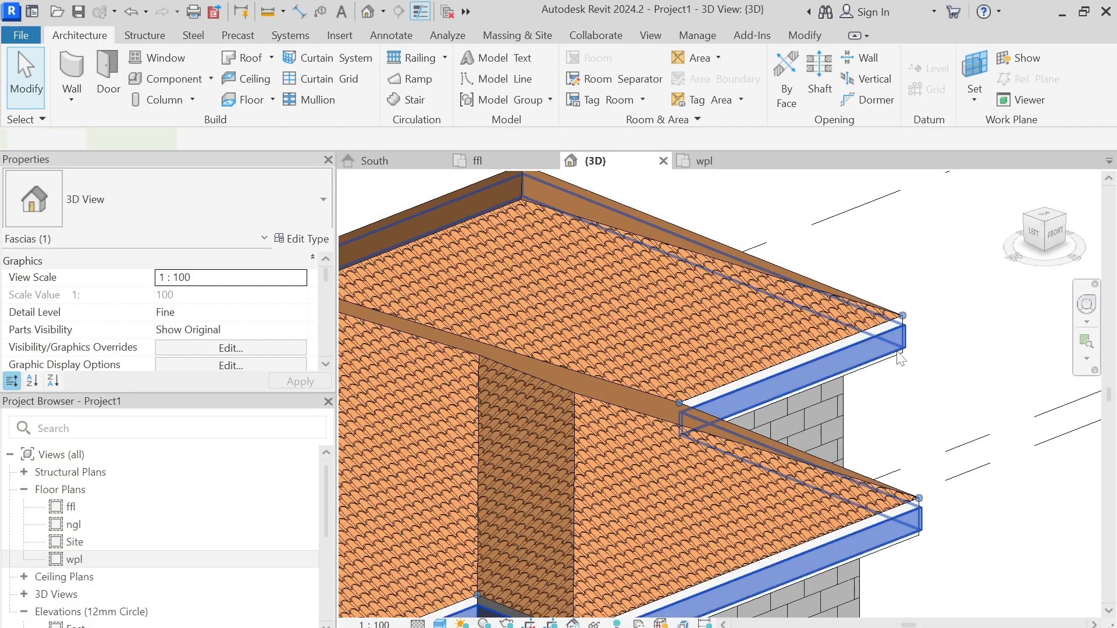
{"action": "left_click", "coordinate": [905, 342]}
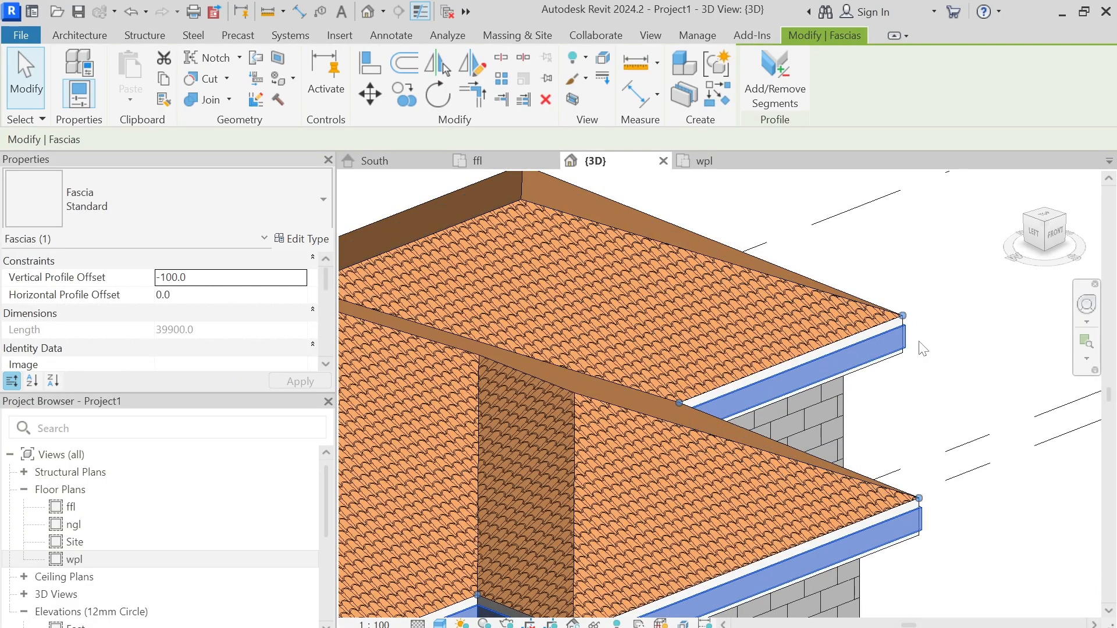
{"action": "left_click", "coordinate": [910, 287]}
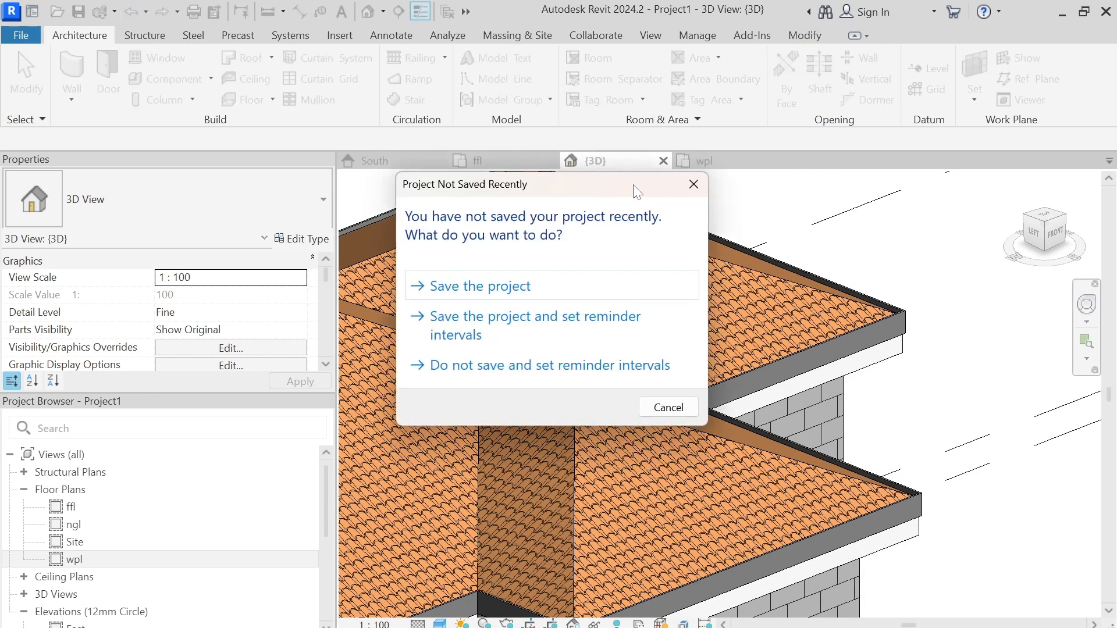
{"action": "left_click", "coordinate": [657, 408]}
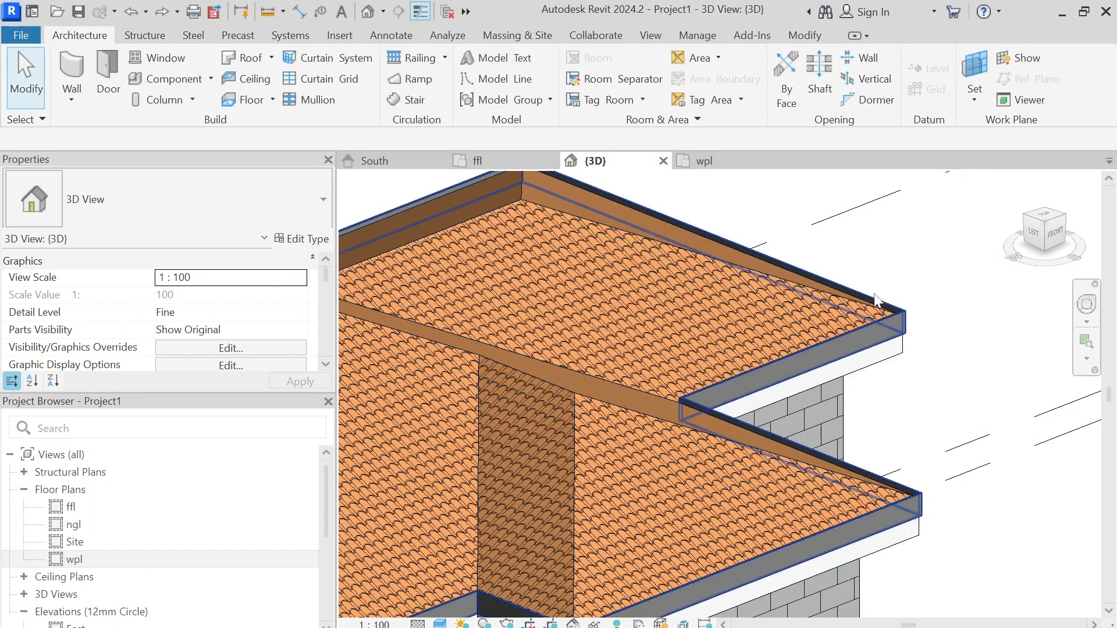
Undo the fascia's raised offset so its upper edge sits flush with the roof edge
{"action": "scroll", "coordinate": [824, 316], "scroll_direction": "up", "scroll_amount": 2}
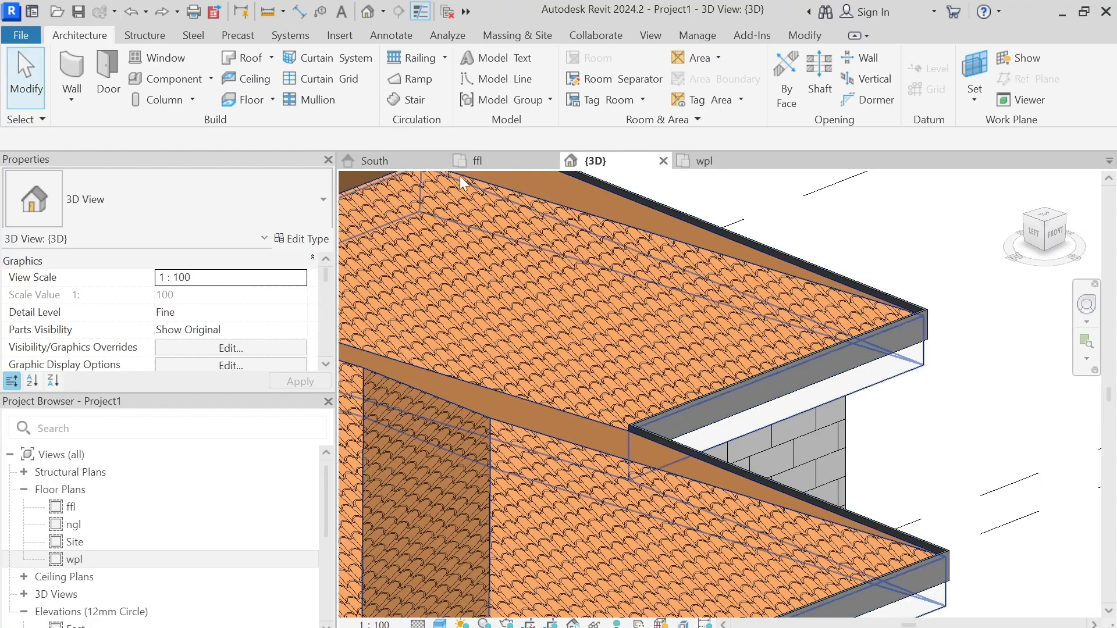
{"action": "left_click", "coordinate": [139, 15]}
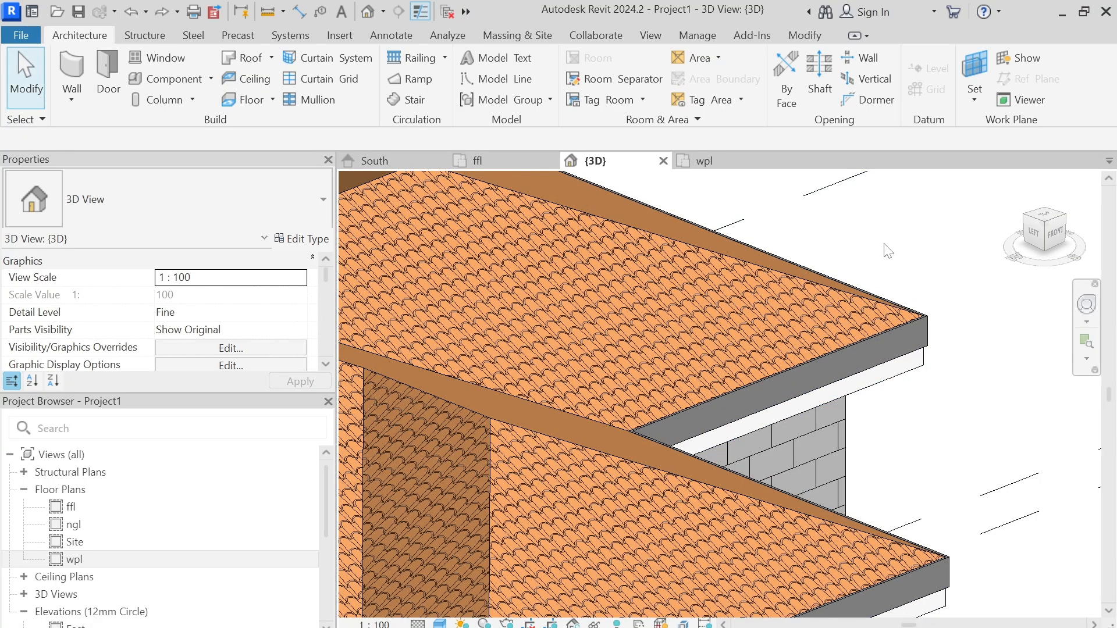
In the wpl floor plan, place a Standard roof gutter along the roof's west fascia edge
{"action": "left_click", "coordinate": [705, 162]}
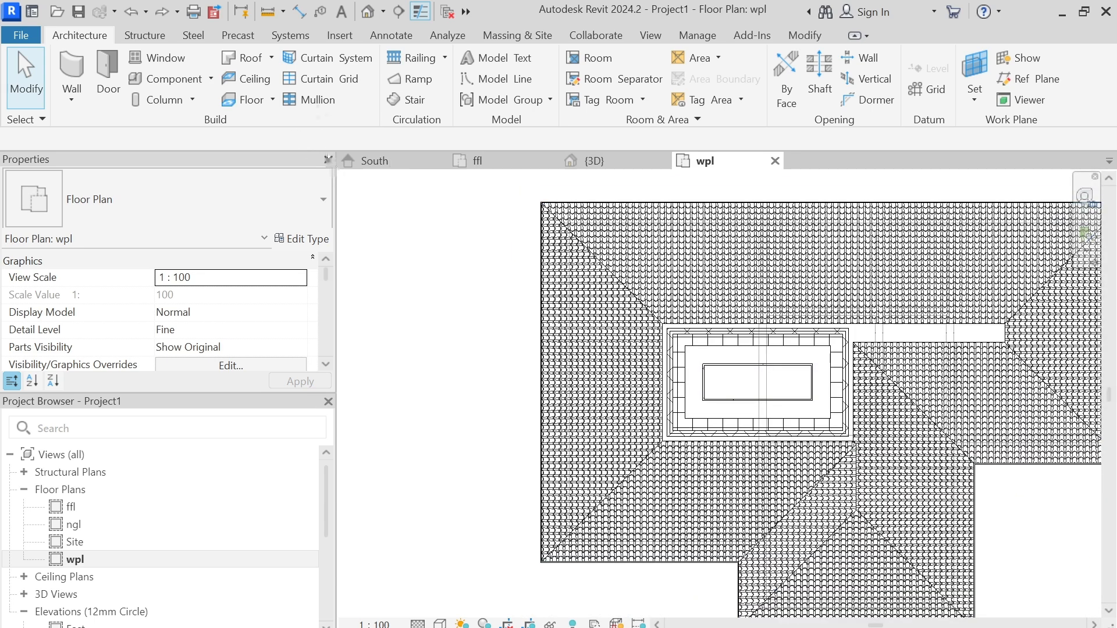
{"action": "left_click", "coordinate": [271, 57]}
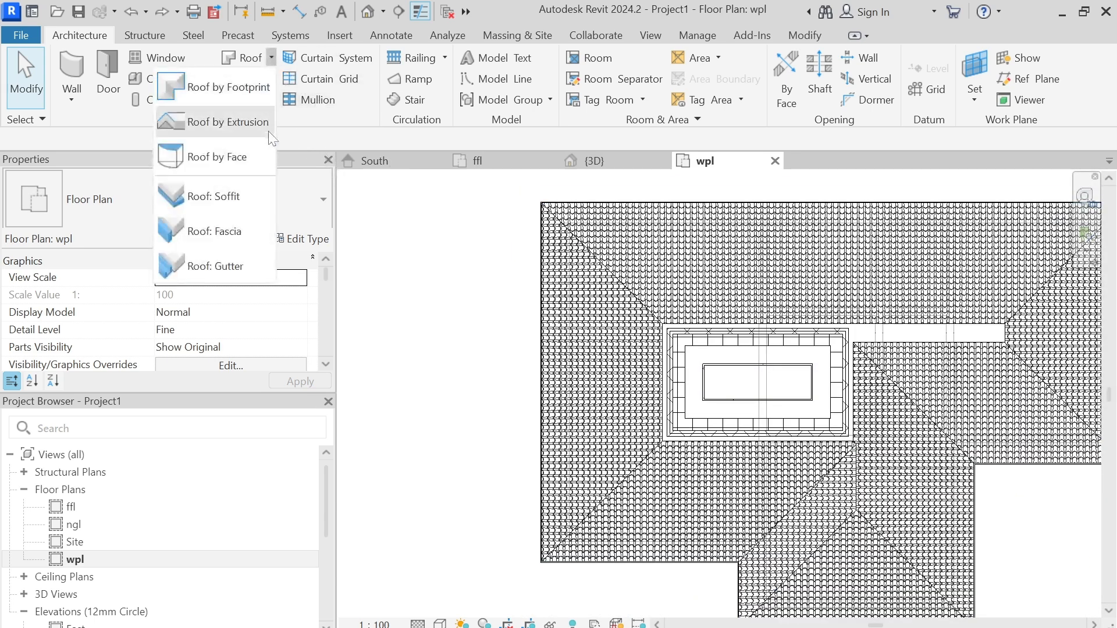
{"action": "left_click", "coordinate": [234, 281]}
{"action": "scroll", "coordinate": [530, 211], "scroll_direction": "up", "scroll_amount": 5}
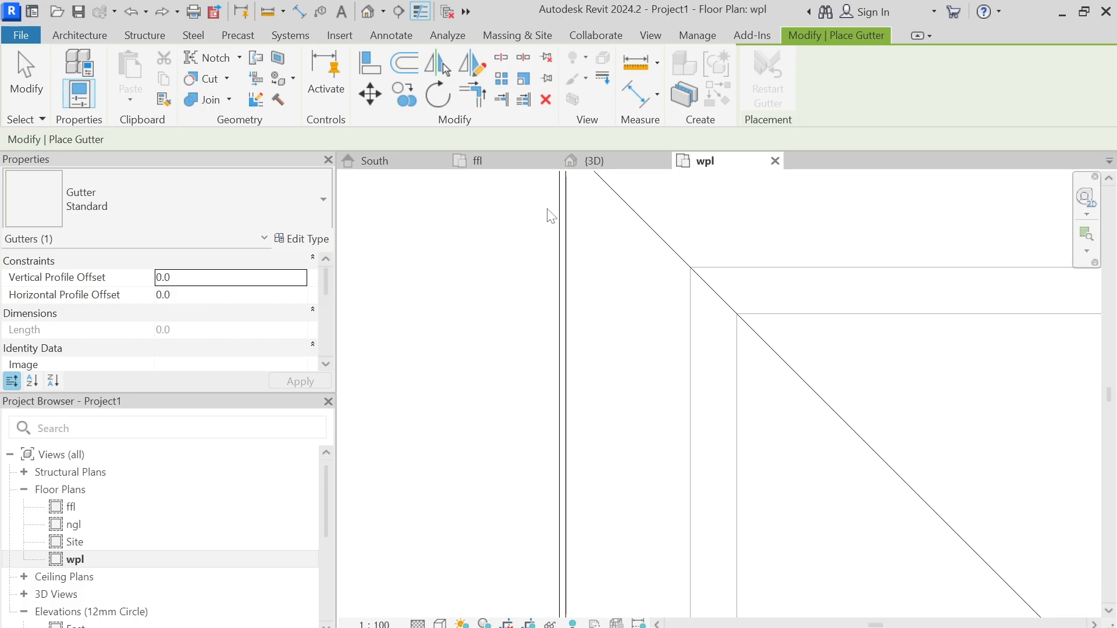
{"action": "scroll", "coordinate": [514, 308], "scroll_direction": "down", "scroll_amount": 2}
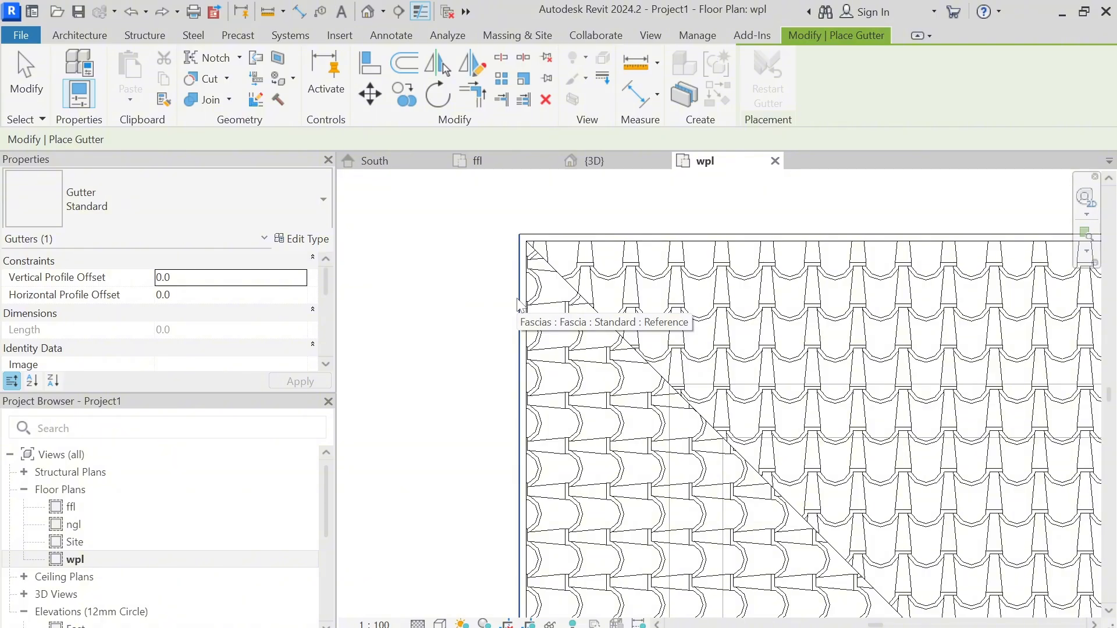
{"action": "left_click", "coordinate": [518, 304]}
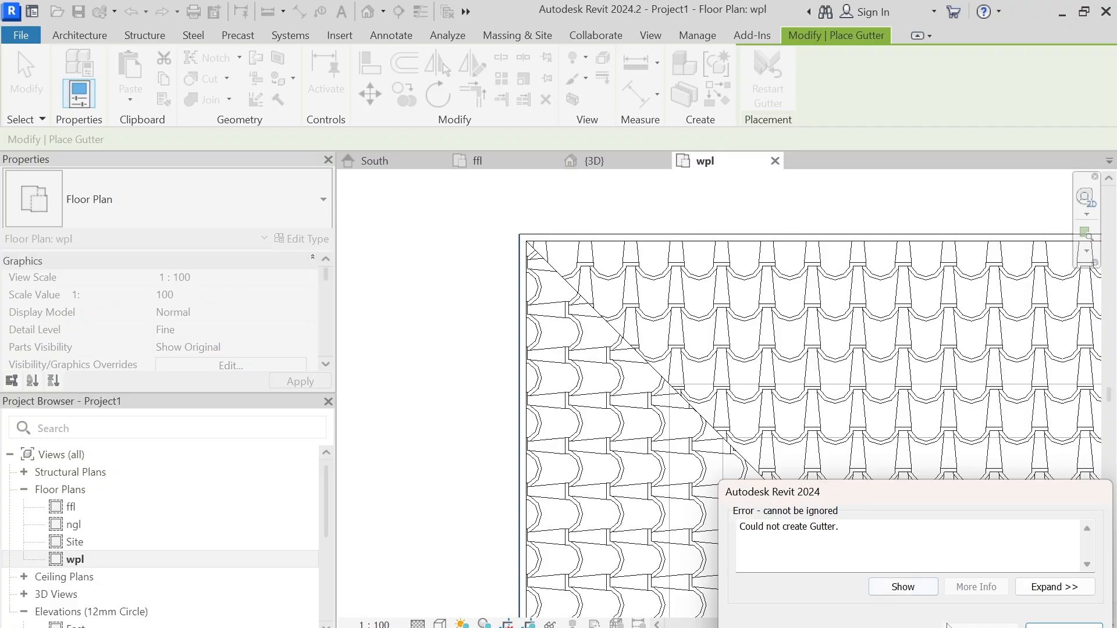
Examine the gutter error's details down to the affected element, and cancel the report
{"action": "left_click", "coordinate": [1030, 588]}
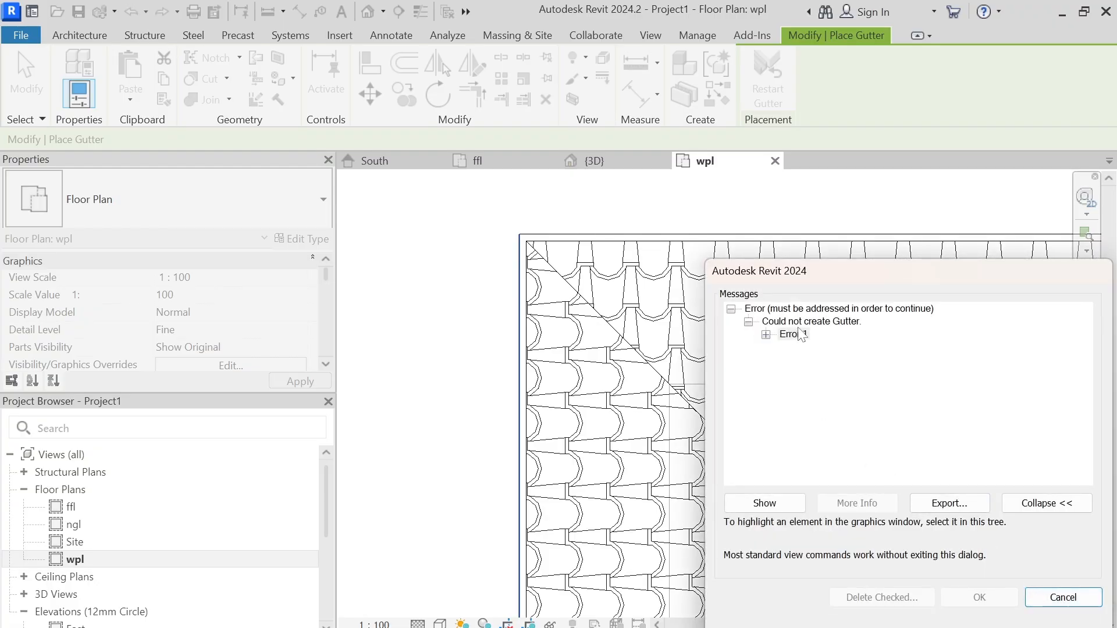
{"action": "left_click", "coordinate": [766, 335]}
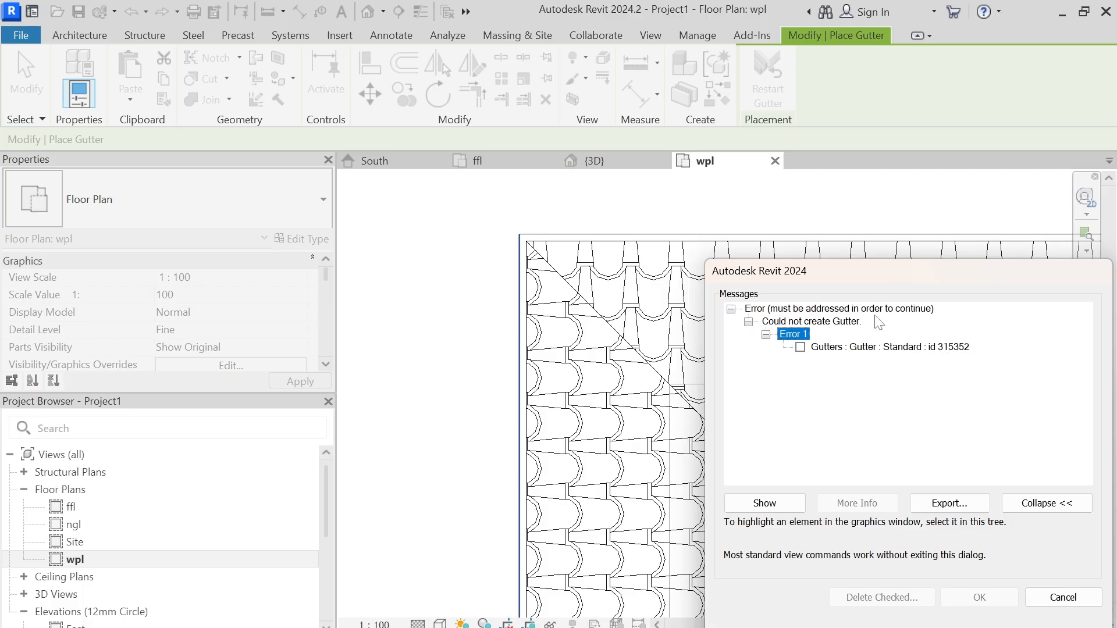
{"action": "left_click", "coordinate": [1058, 599]}
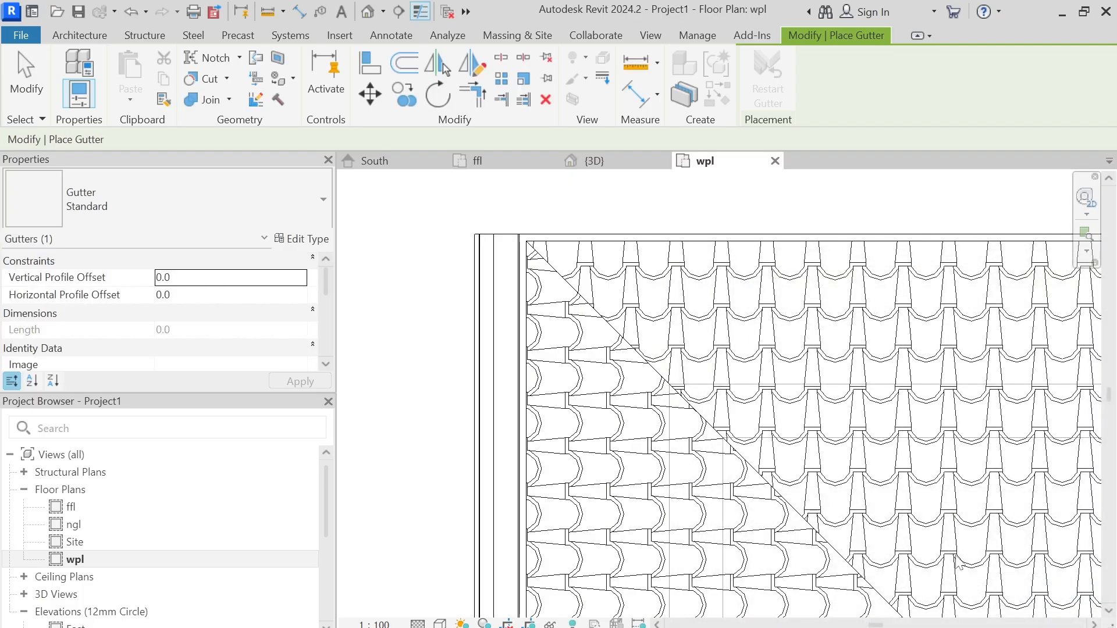
Continue the gutter along the roof's north edge and the western part's south edge
{"action": "scroll", "coordinate": [734, 291], "scroll_direction": "down", "scroll_amount": 2}
{"action": "scroll", "coordinate": [616, 254], "scroll_direction": "up", "scroll_amount": 4}
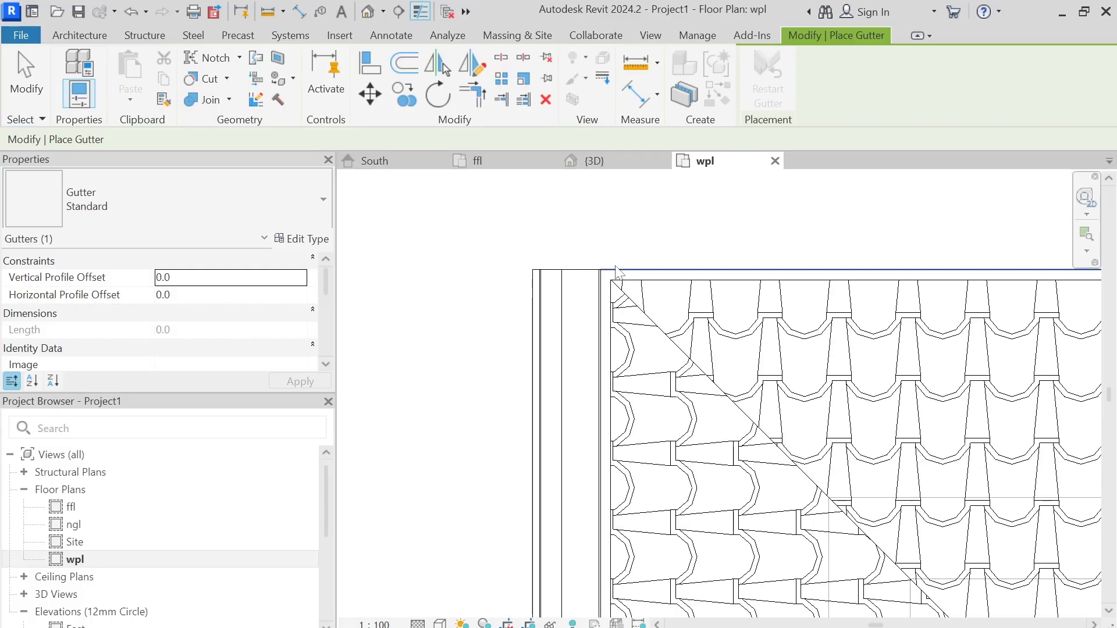
{"action": "left_click", "coordinate": [615, 268]}
{"action": "scroll", "coordinate": [635, 249], "scroll_direction": "down", "scroll_amount": 6}
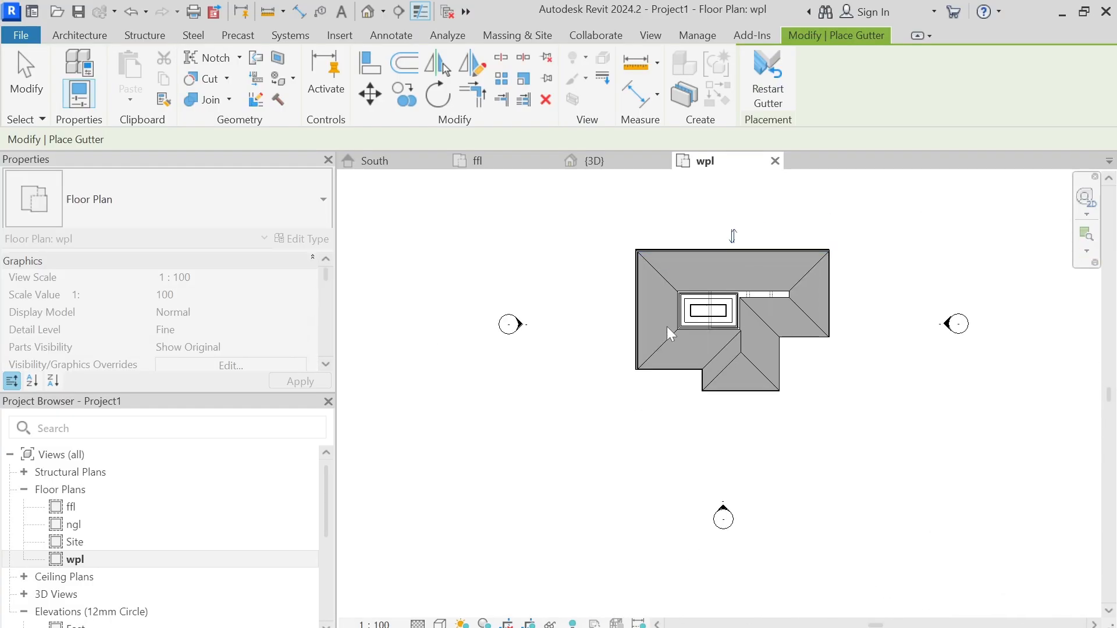
{"action": "scroll", "coordinate": [645, 408], "scroll_direction": "up", "scroll_amount": 4}
{"action": "scroll", "coordinate": [599, 424], "scroll_direction": "up", "scroll_amount": 3}
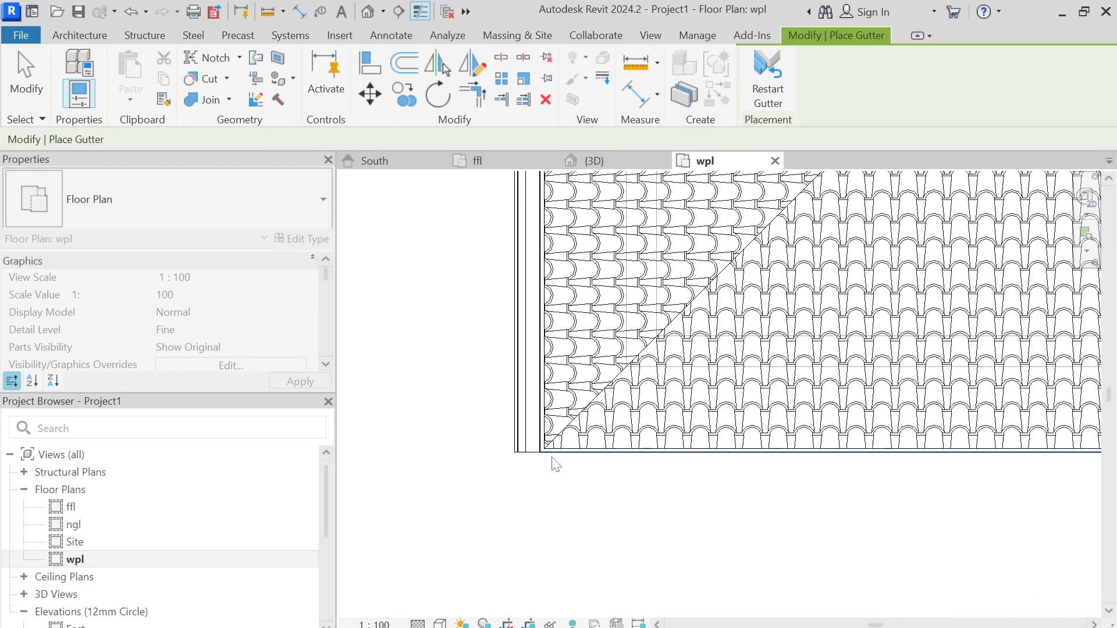
{"action": "scroll", "coordinate": [780, 491], "scroll_direction": "up", "scroll_amount": 3}
{"action": "scroll", "coordinate": [643, 394], "scroll_direction": "down", "scroll_amount": 3}
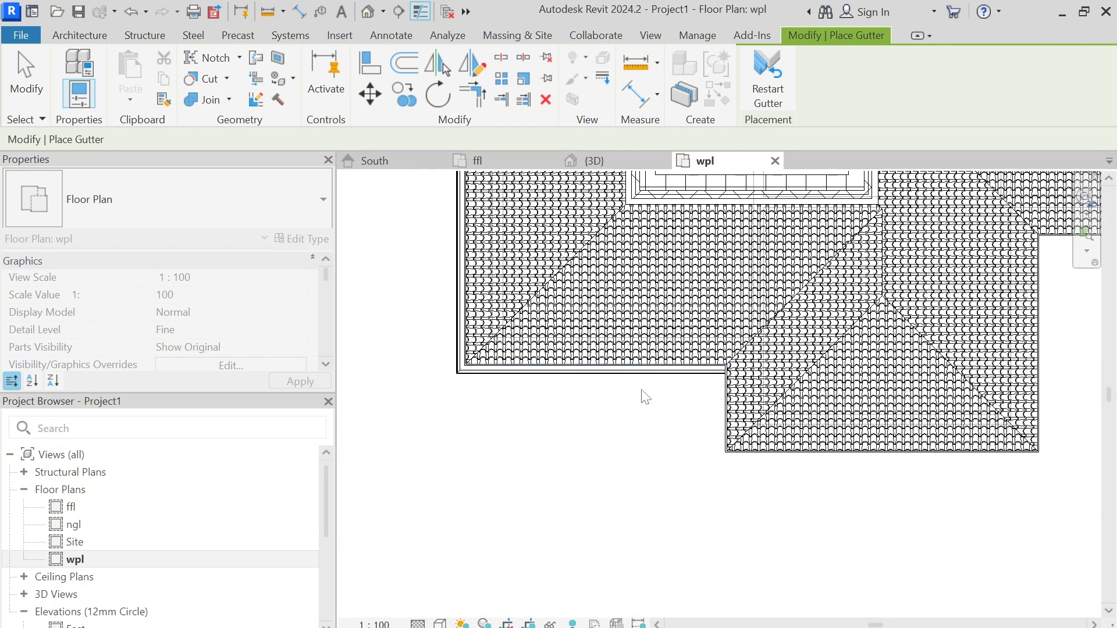
Continue the gutter along the west and south edges of the projecting south wing
{"action": "scroll", "coordinate": [774, 400], "scroll_direction": "up", "scroll_amount": 3}
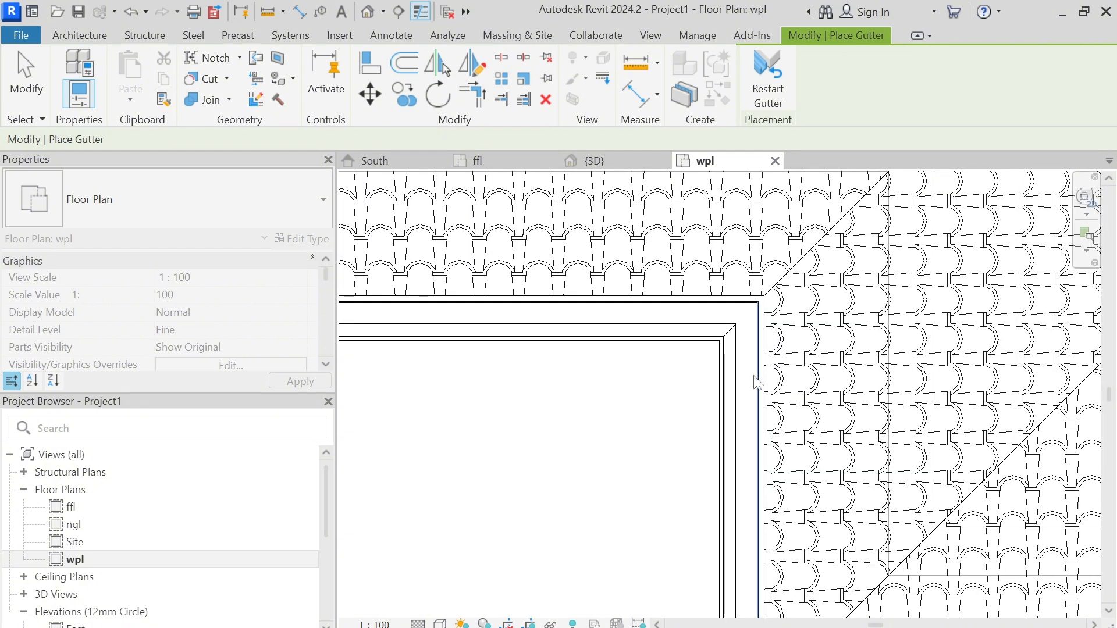
{"action": "scroll", "coordinate": [756, 407], "scroll_direction": "down", "scroll_amount": 2}
{"action": "scroll", "coordinate": [790, 454], "scroll_direction": "up", "scroll_amount": 3}
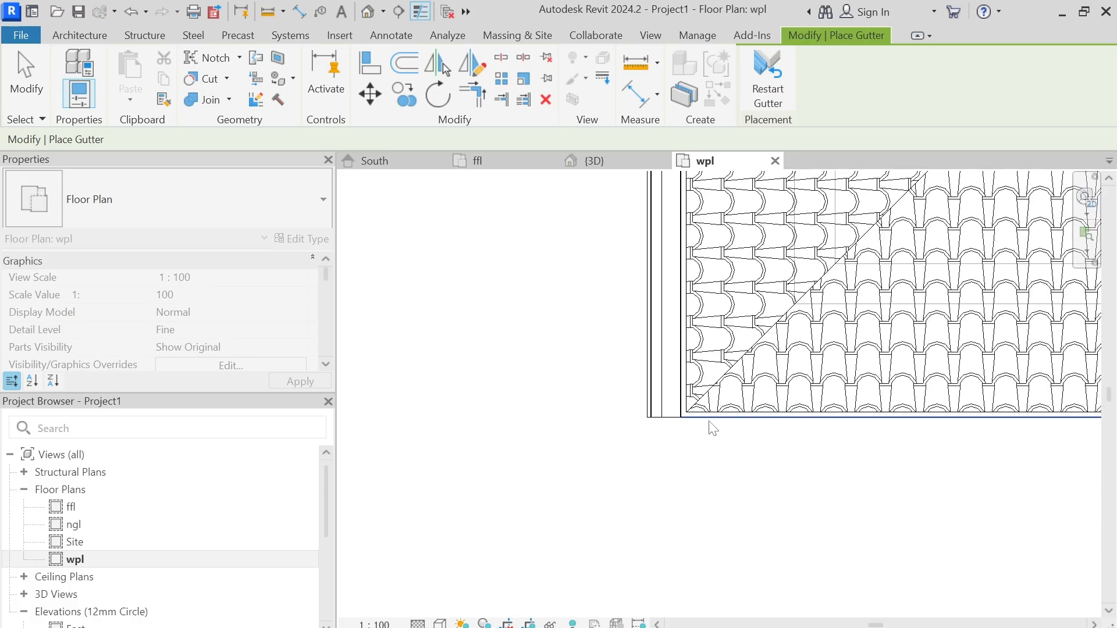
{"action": "scroll", "coordinate": [735, 378], "scroll_direction": "down", "scroll_amount": 3}
{"action": "scroll", "coordinate": [865, 378], "scroll_direction": "up", "scroll_amount": 3}
{"action": "scroll", "coordinate": [885, 399], "scroll_direction": "up", "scroll_amount": 2}
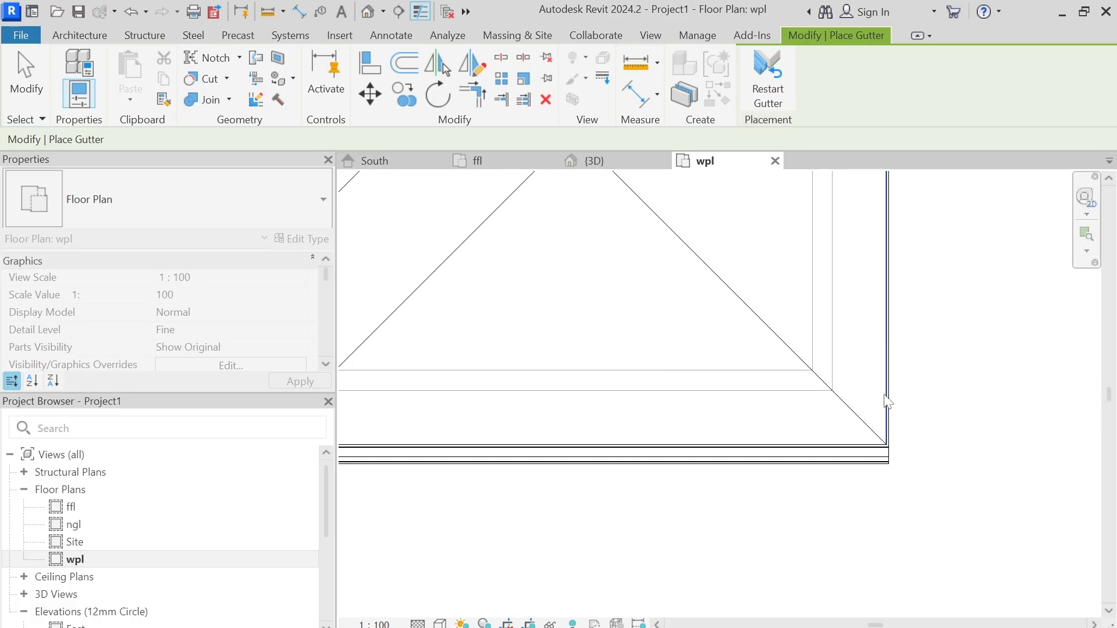
Continue the gutter along the south wing's east edge and the eastern part's south edge
{"action": "scroll", "coordinate": [891, 428], "scroll_direction": "up", "scroll_amount": 2}
{"action": "left_click", "coordinate": [893, 430]}
{"action": "scroll", "coordinate": [899, 344], "scroll_direction": "down", "scroll_amount": 3}
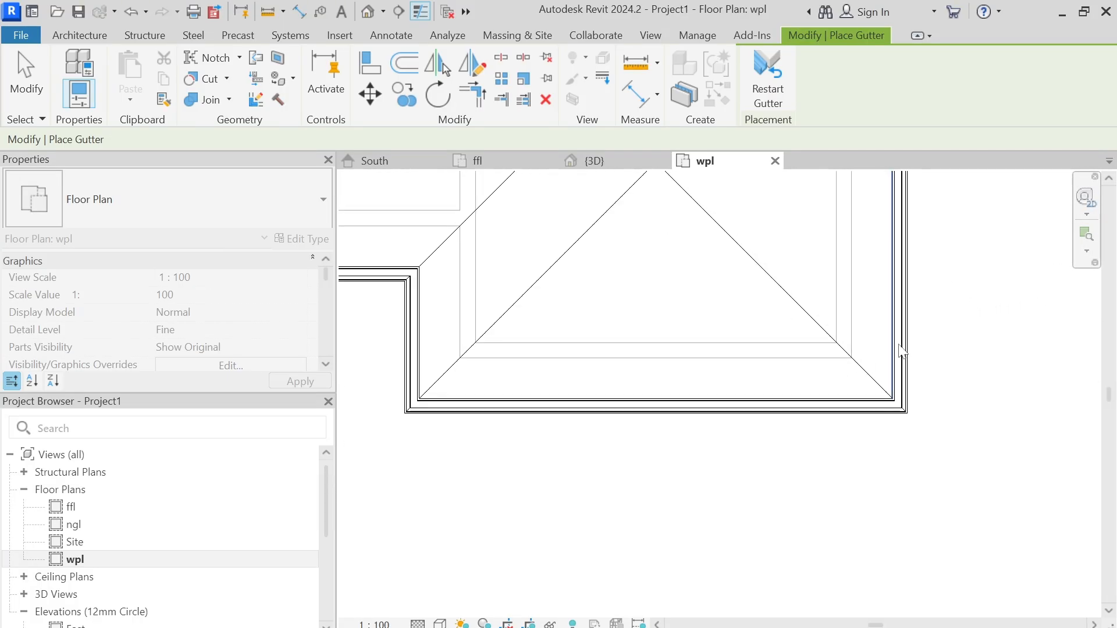
{"action": "middle_click_drag", "start_coordinate": [881, 374], "coordinate": [809, 491]}
{"action": "middle_click_drag", "start_coordinate": [776, 415], "coordinate": [748, 451]}
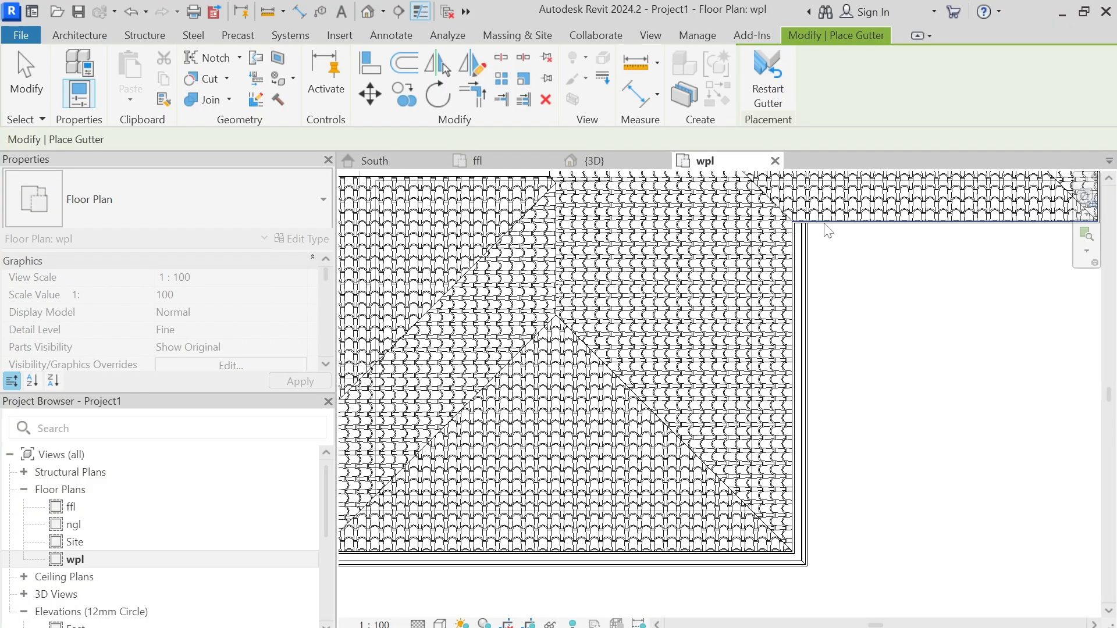
{"action": "scroll", "coordinate": [830, 225], "scroll_direction": "up", "scroll_amount": 3}
{"action": "scroll", "coordinate": [824, 224], "scroll_direction": "up", "scroll_amount": 1}
{"action": "left_click", "coordinate": [821, 225]}
{"action": "scroll", "coordinate": [859, 307], "scroll_direction": "down", "scroll_amount": 3}
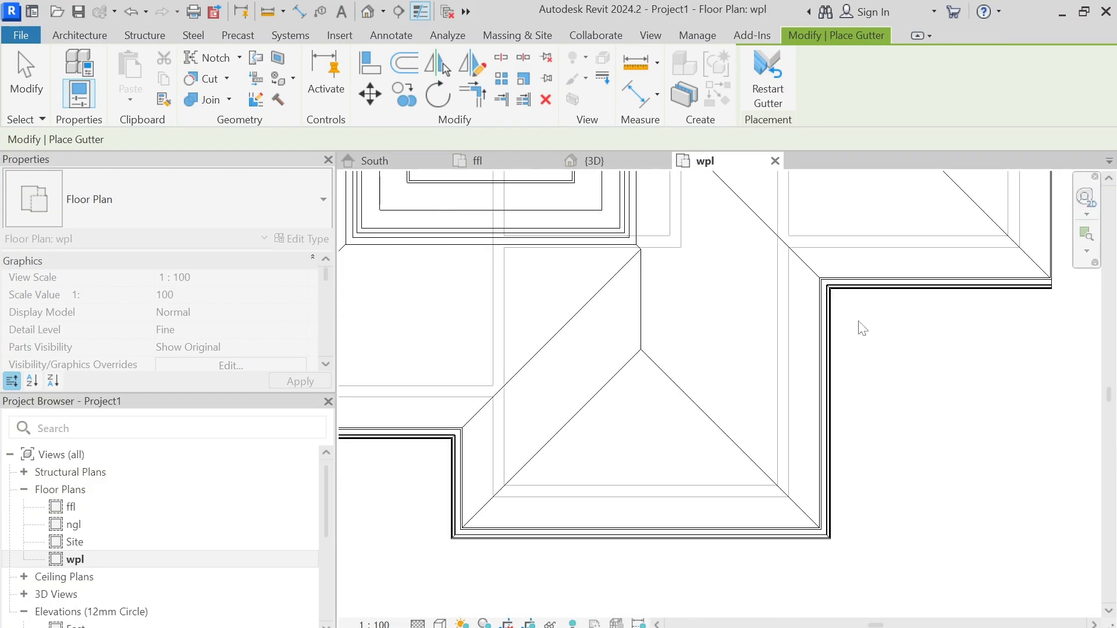
{"action": "middle_click_drag", "start_coordinate": [858, 324], "coordinate": [678, 454]}
Complete the gutter along the roof's east edge and finish gutter placement
{"action": "scroll", "coordinate": [794, 412], "scroll_direction": "up", "scroll_amount": 4}
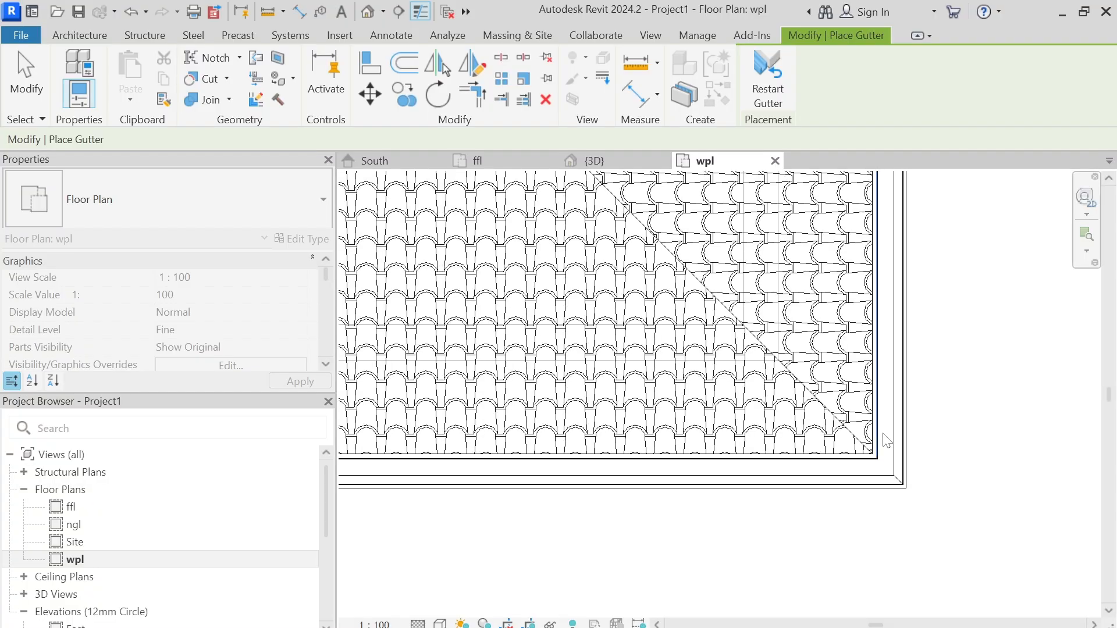
{"action": "scroll", "coordinate": [866, 343], "scroll_direction": "down", "scroll_amount": 6}
{"action": "middle_click_drag", "start_coordinate": [871, 325], "coordinate": [861, 517]}
{"action": "scroll", "coordinate": [819, 362], "scroll_direction": "up", "scroll_amount": 4}
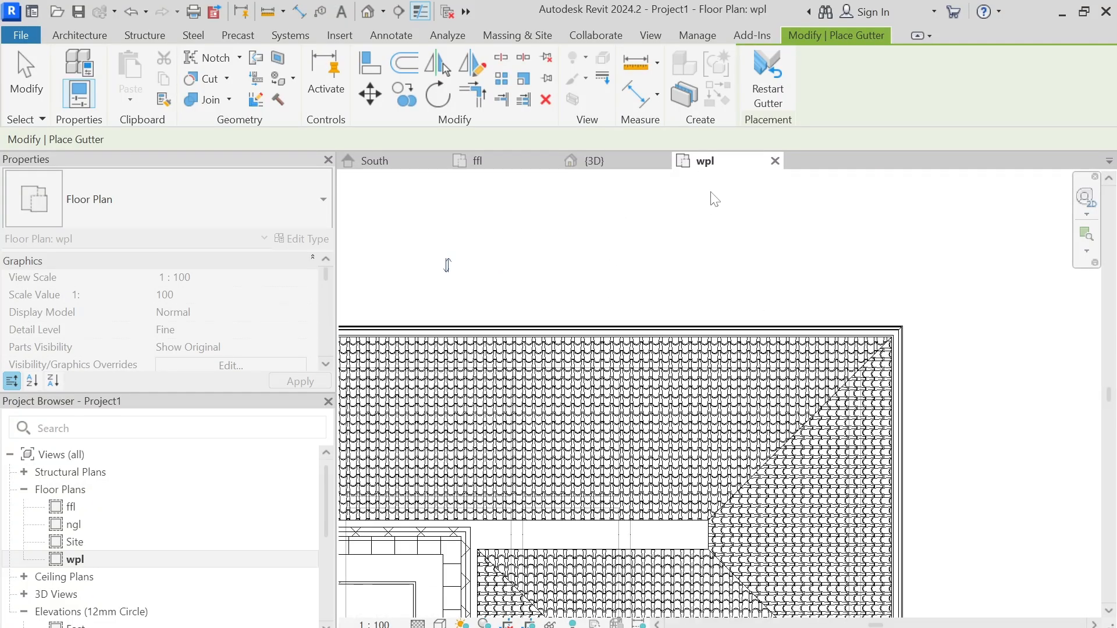
{"action": "key", "text": "Escape"}
{"action": "key", "text": "Escape"}
{"action": "scroll", "coordinate": [729, 236], "scroll_direction": "down", "scroll_amount": 6}
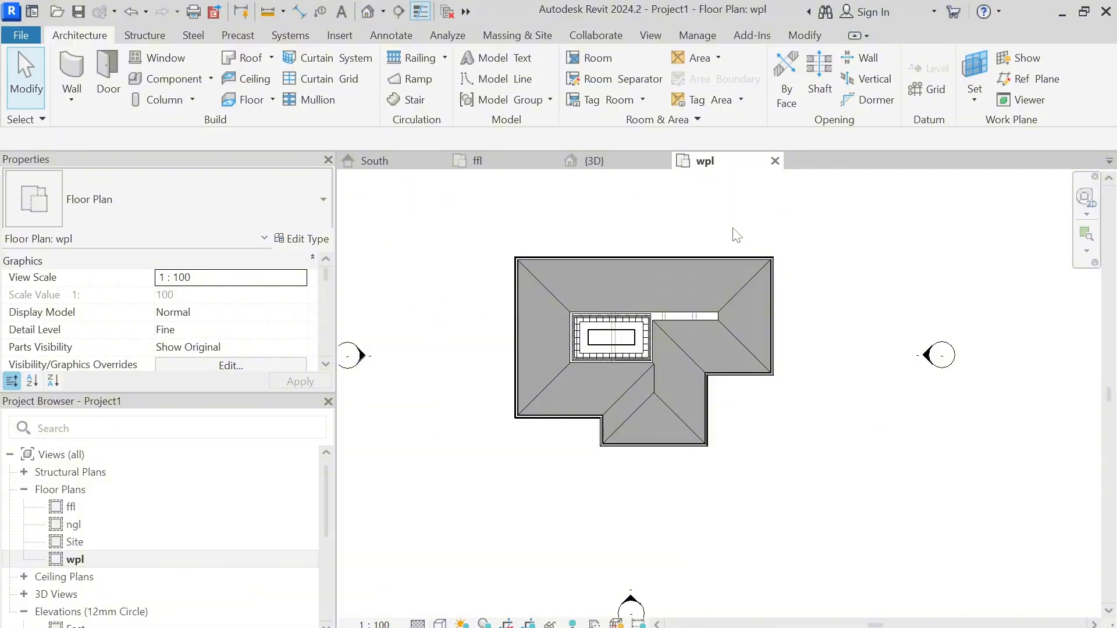
{"action": "scroll", "coordinate": [736, 234], "scroll_direction": "down", "scroll_amount": 1}
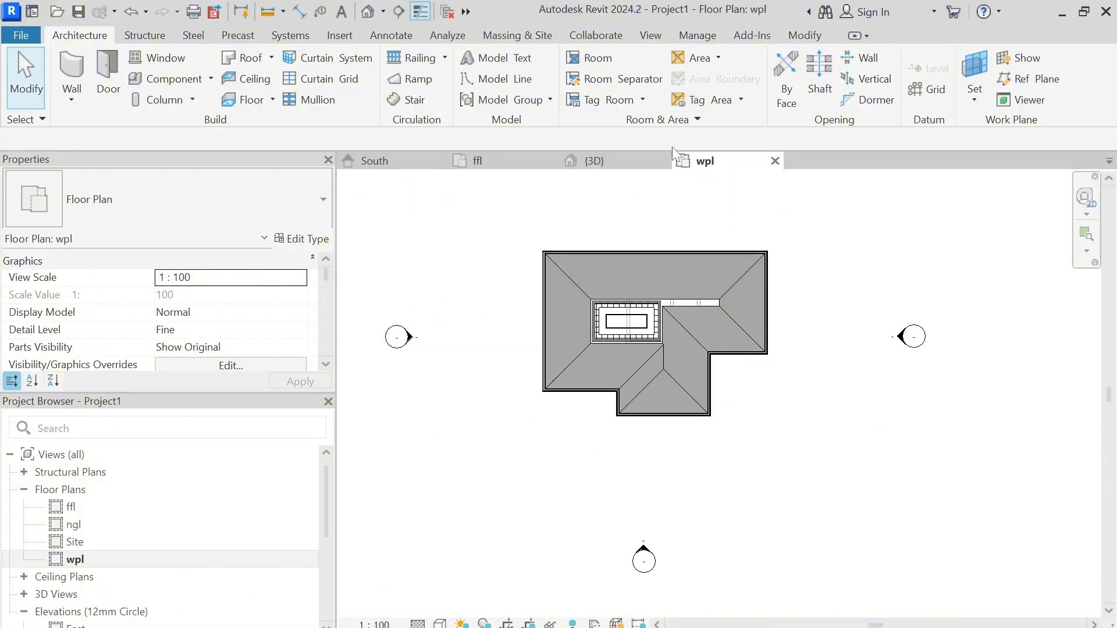
{"action": "scroll", "coordinate": [706, 217], "scroll_direction": "down", "scroll_amount": 2}
{"action": "scroll", "coordinate": [707, 221], "scroll_direction": "up", "scroll_amount": 3}
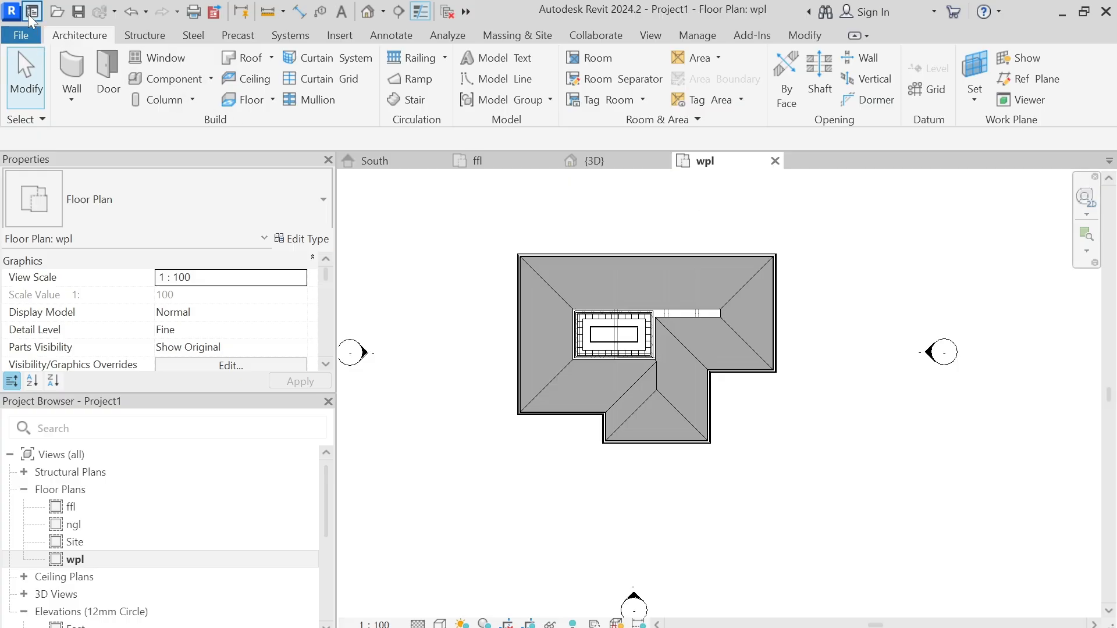
Set the UI active theme to Dark in the color options and apply it
{"action": "left_click", "coordinate": [23, 35]}
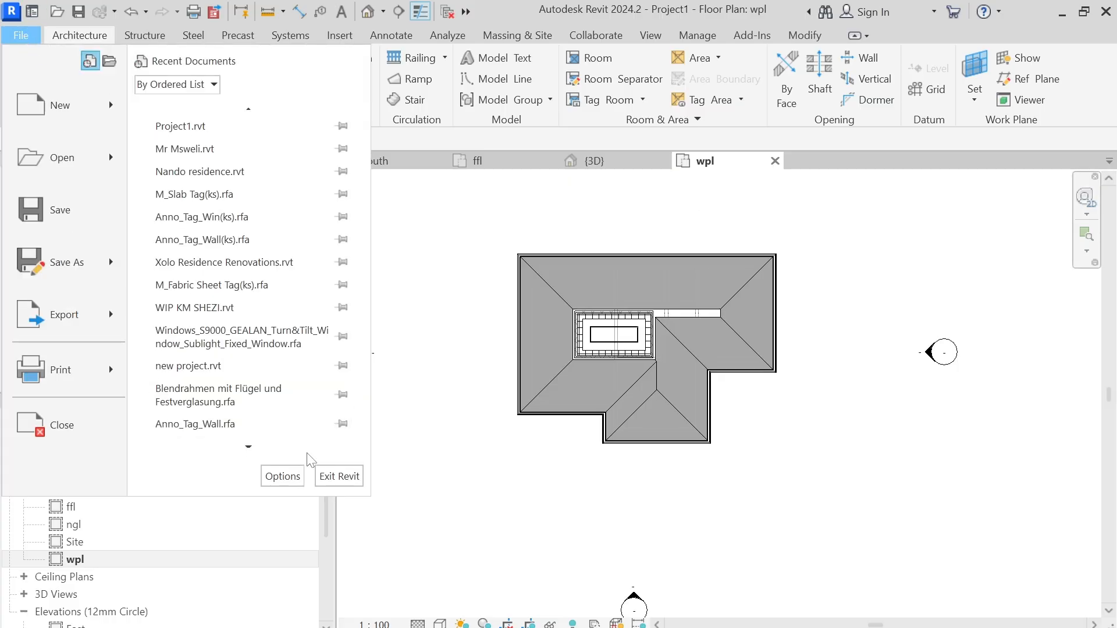
{"action": "left_click", "coordinate": [290, 474]}
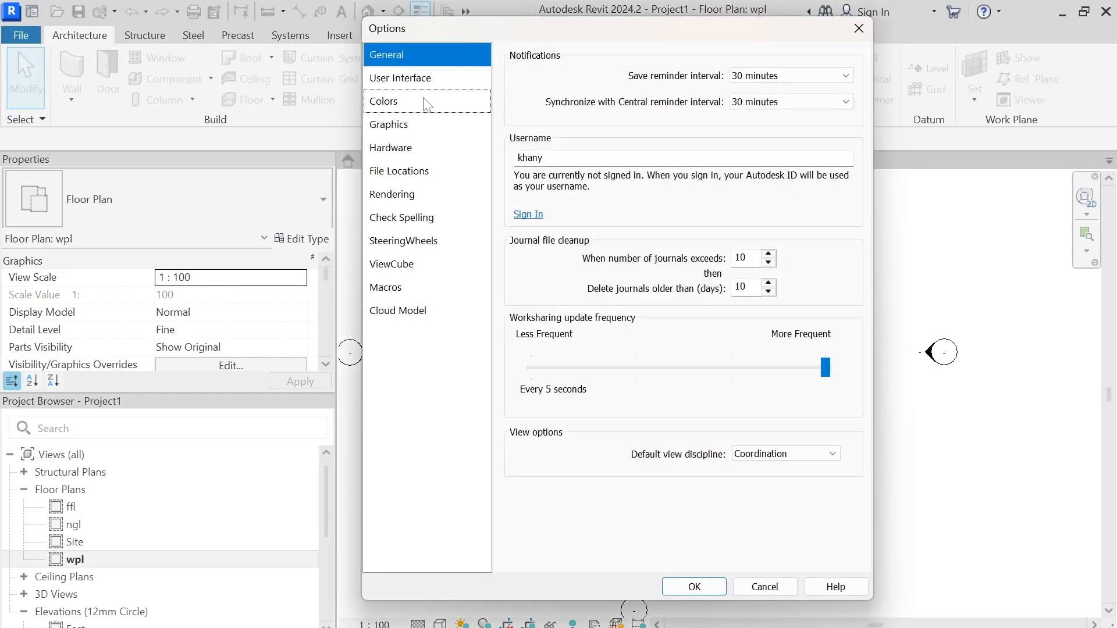
{"action": "left_click", "coordinate": [389, 101]}
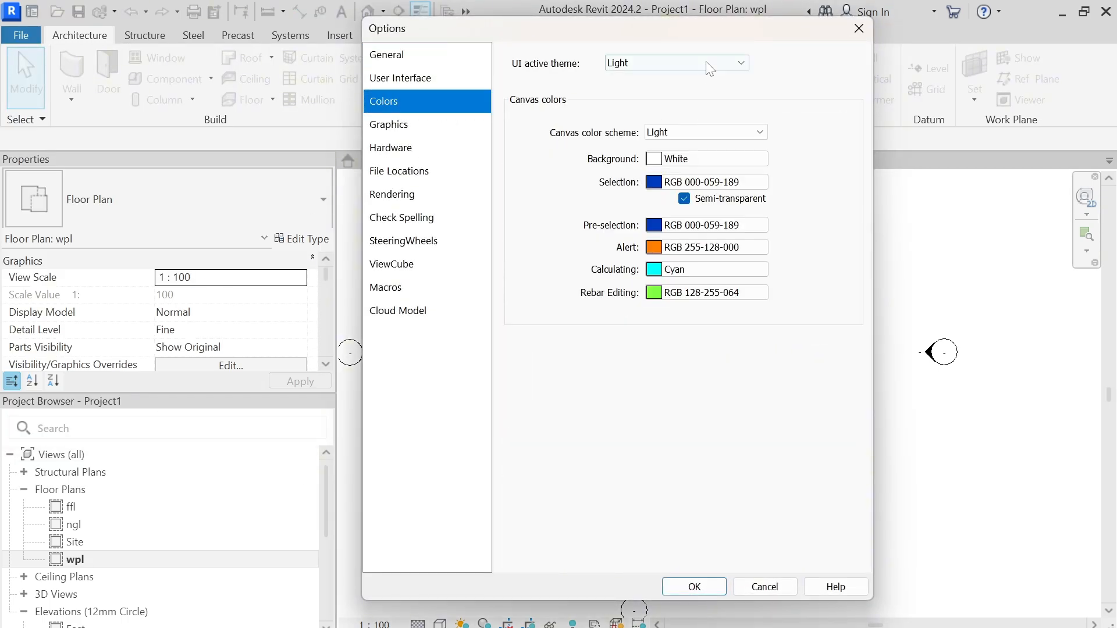
{"action": "left_click", "coordinate": [677, 62]}
{"action": "left_click", "coordinate": [628, 87]}
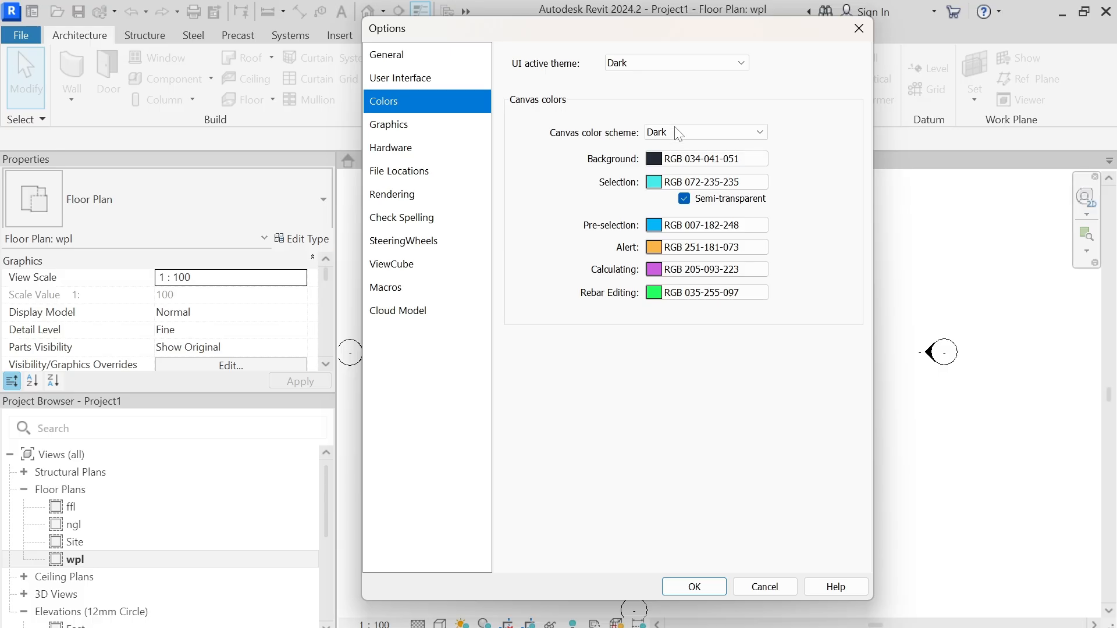
{"action": "left_click", "coordinate": [694, 586]}
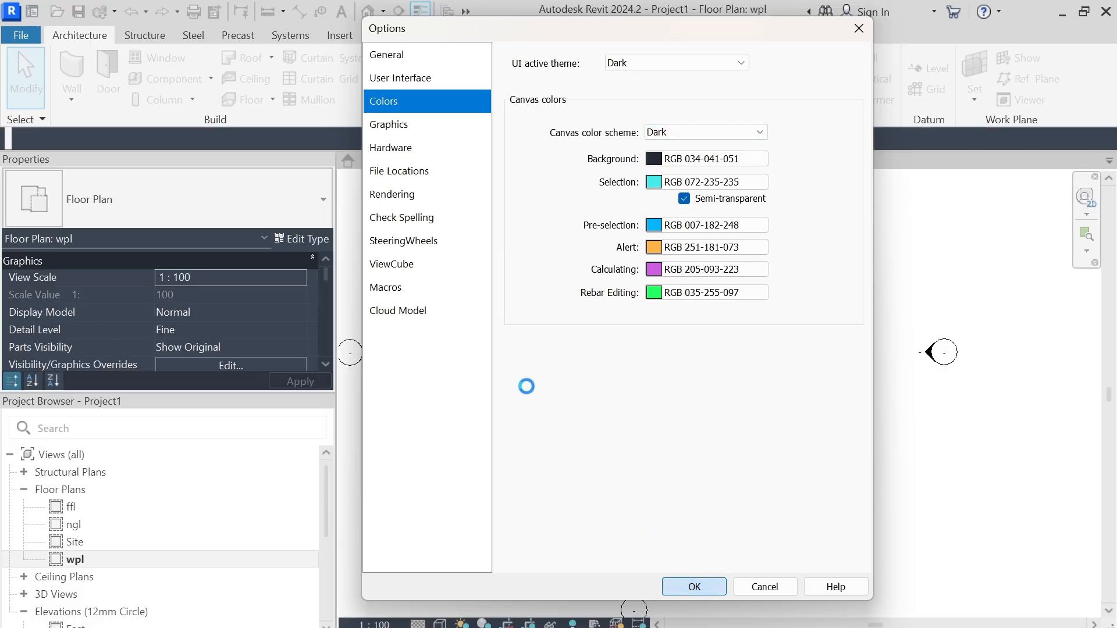
{"action": "scroll", "coordinate": [685, 363], "scroll_direction": "up", "scroll_amount": 3}
{"action": "scroll", "coordinate": [704, 381], "scroll_direction": "down", "scroll_amount": 3}
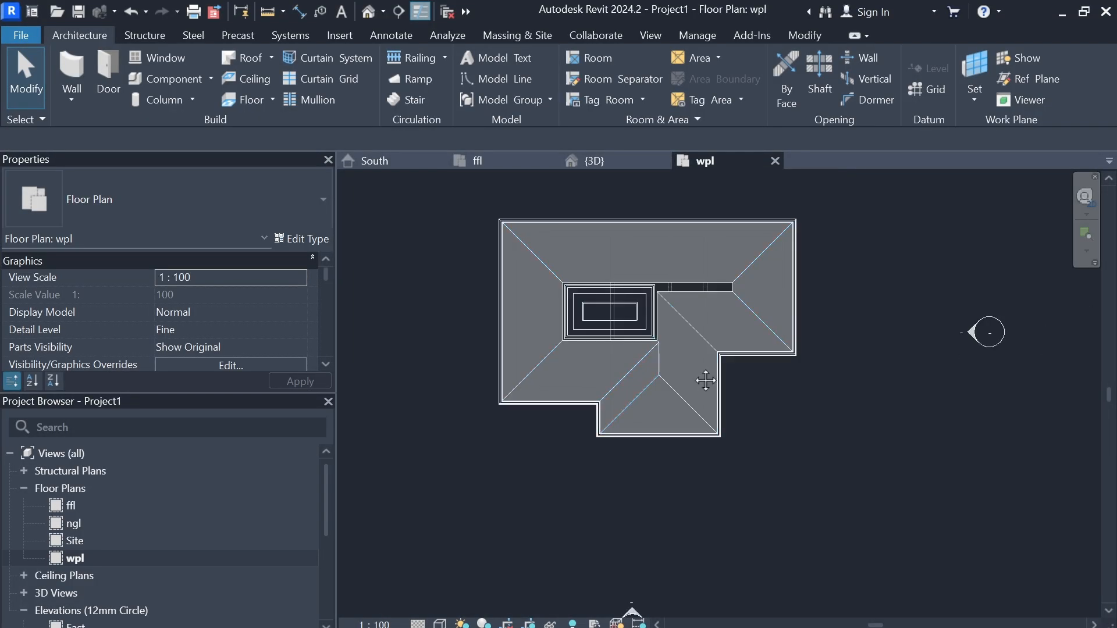
Narrow the Properties and Project Browser palettes to give the wpl plan more drawing space
{"action": "scroll", "coordinate": [562, 299], "scroll_direction": "up", "scroll_amount": 2}
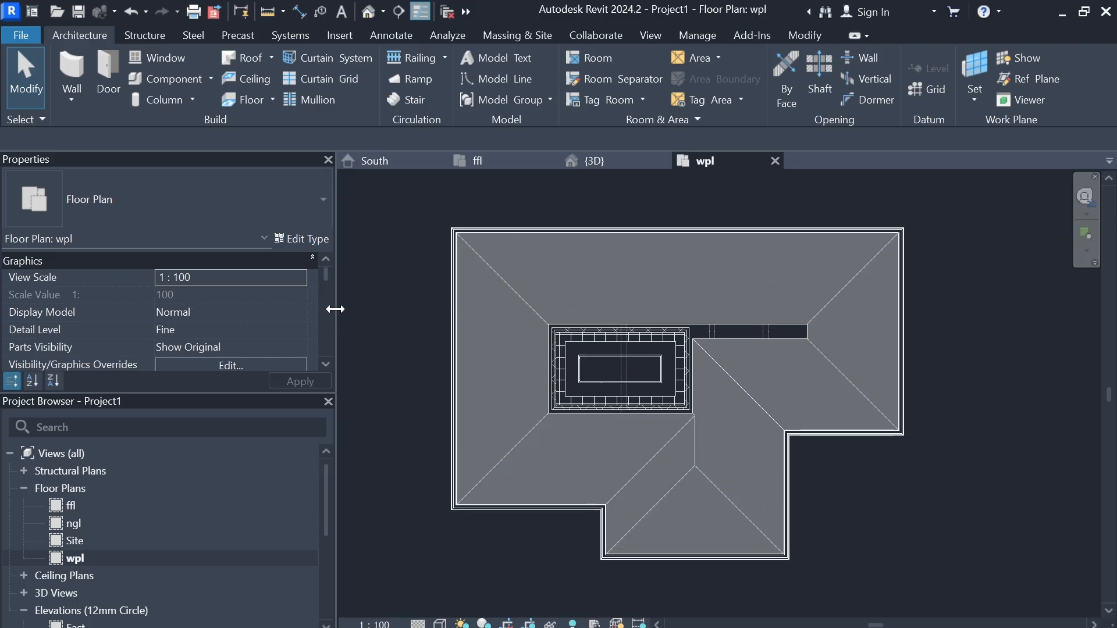
{"action": "left_click_drag", "start_coordinate": [336, 314], "coordinate": [284, 314]}
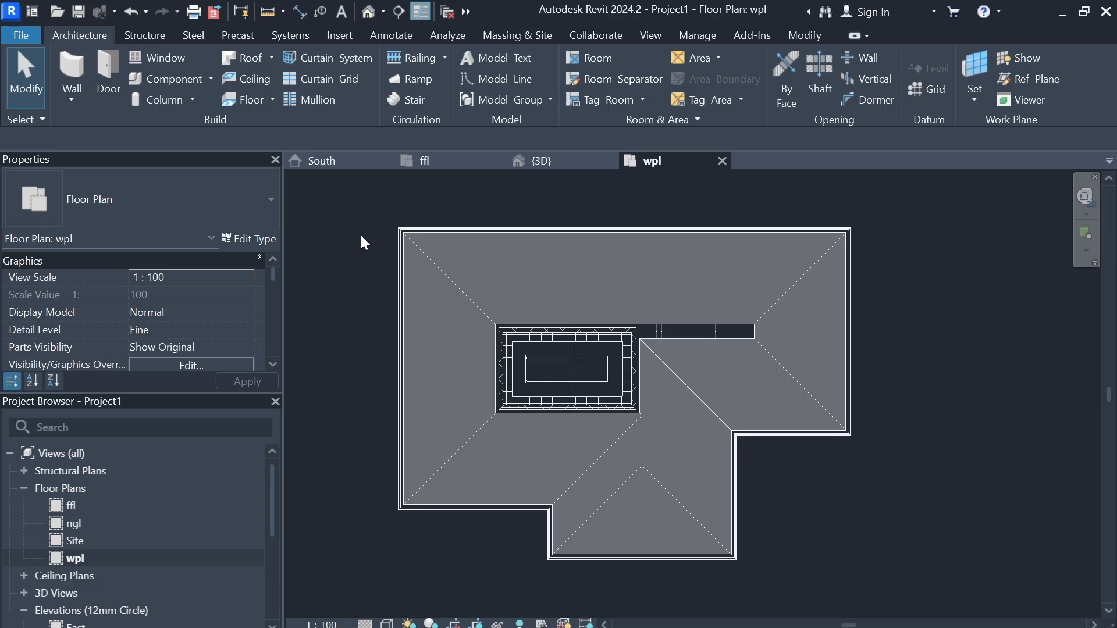
{"action": "scroll", "coordinate": [360, 242], "scroll_direction": "down", "scroll_amount": 2}
Open the South elevation and set its detail level to Coarse
{"action": "left_click", "coordinate": [349, 161]}
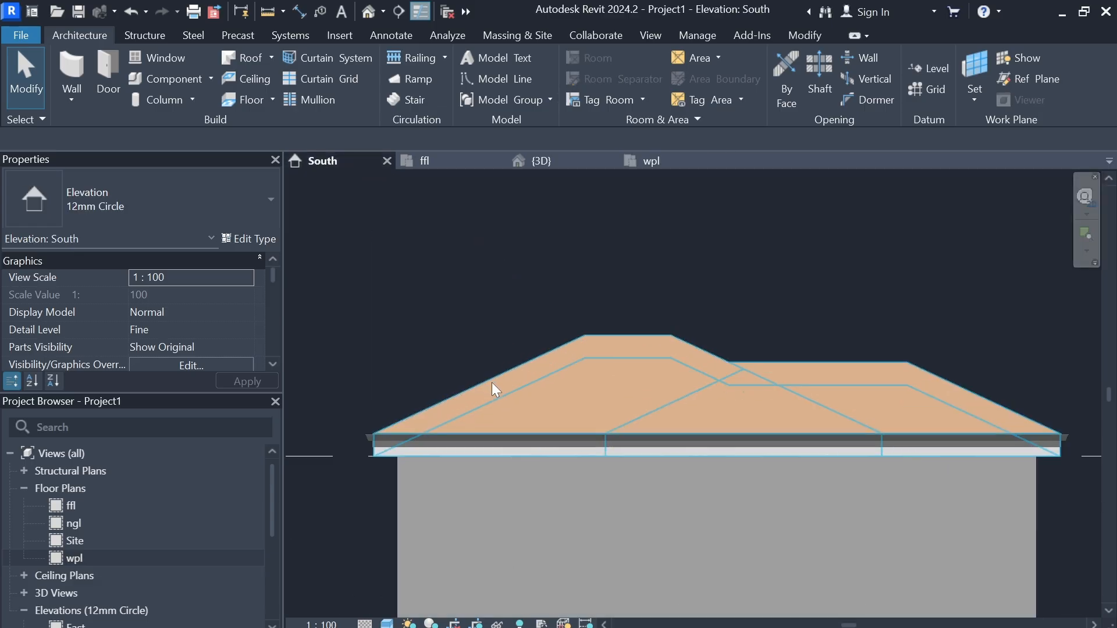
{"action": "scroll", "coordinate": [488, 294], "scroll_direction": "up", "scroll_amount": 4}
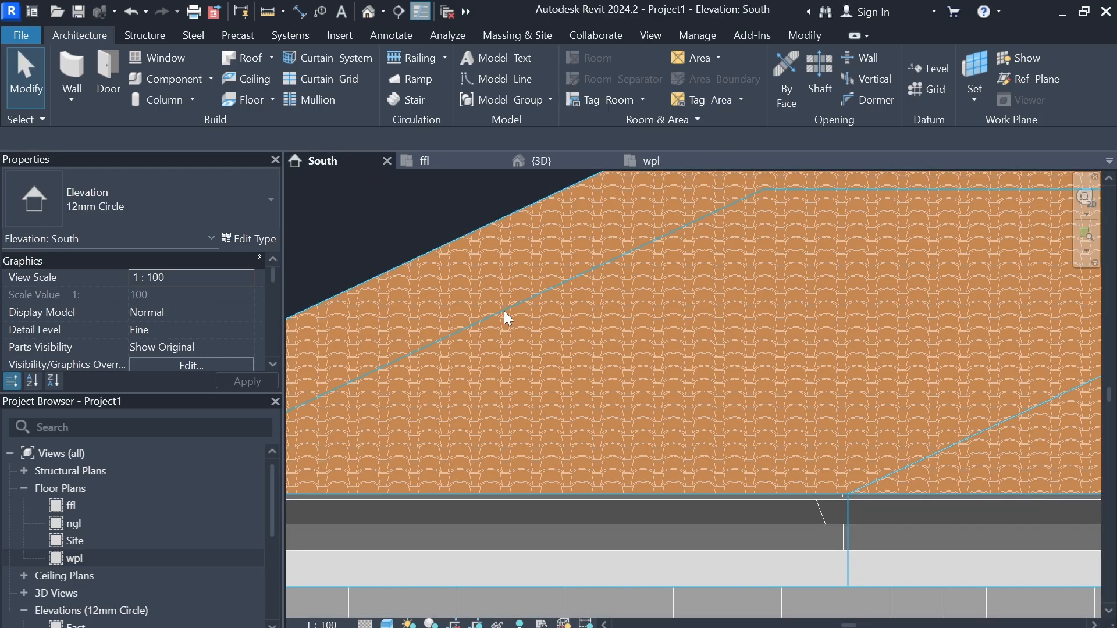
{"action": "scroll", "coordinate": [503, 311], "scroll_direction": "down", "scroll_amount": 5}
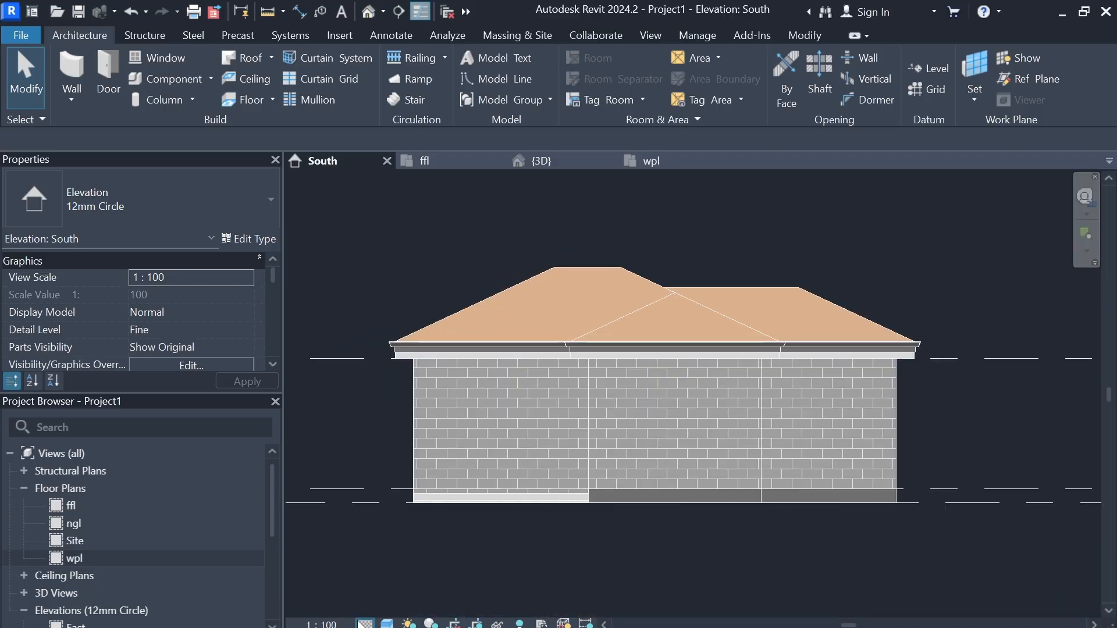
{"action": "left_click", "coordinate": [365, 623]}
{"action": "left_click", "coordinate": [372, 574]}
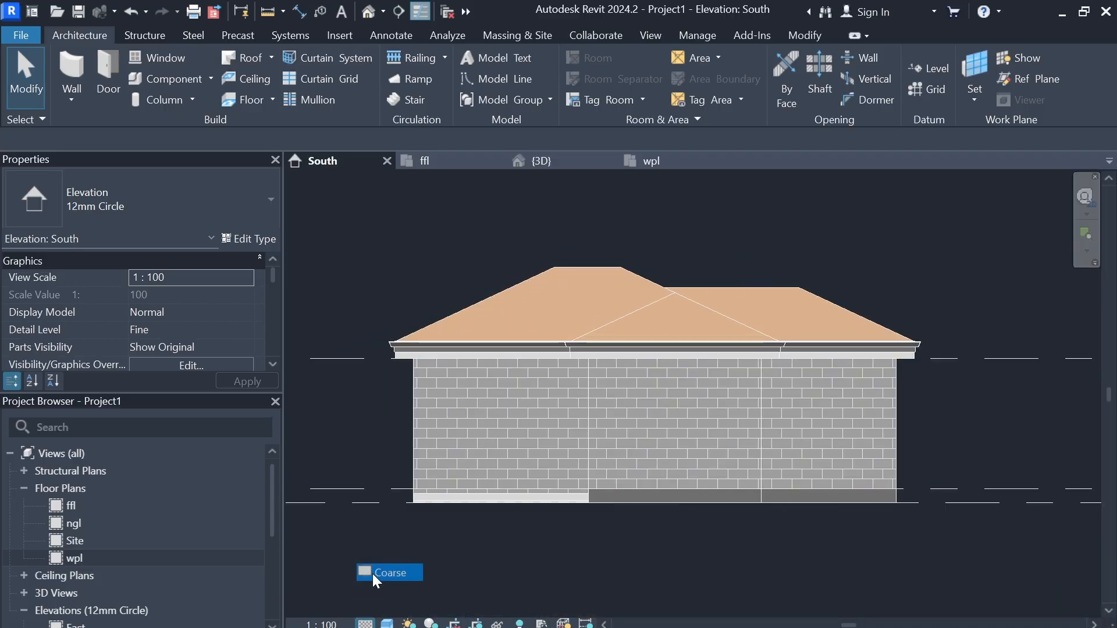
Try the Hidden Line visual style on the South elevation and settle on Wireframe
{"action": "left_click", "coordinate": [386, 624]}
{"action": "left_click", "coordinate": [412, 534]}
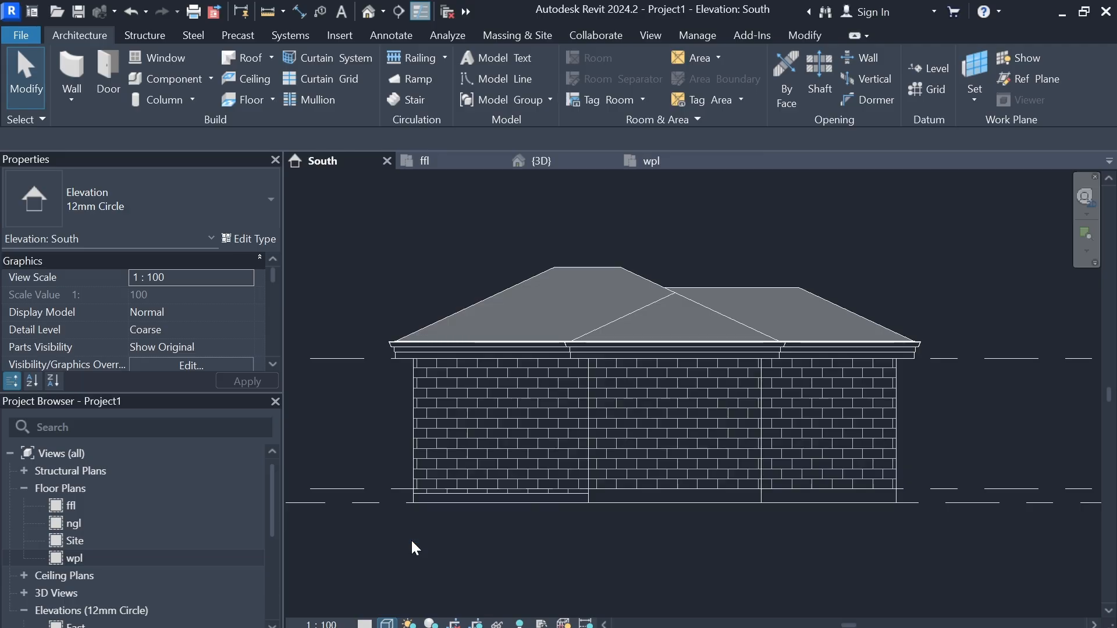
{"action": "left_click", "coordinate": [386, 624]}
{"action": "left_click", "coordinate": [425, 539]}
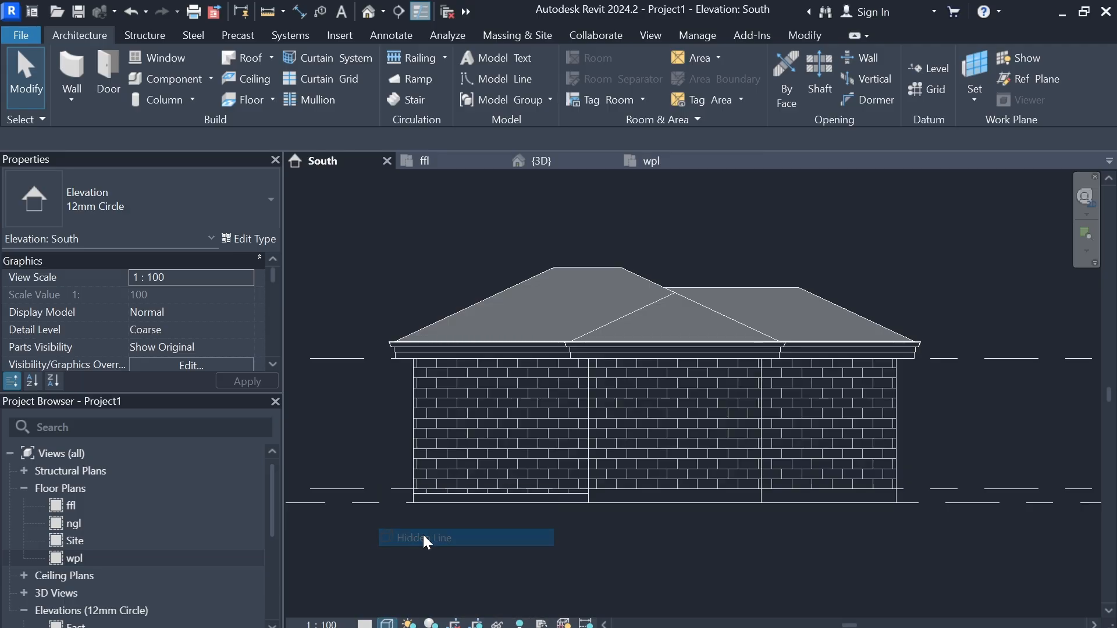
{"action": "left_click", "coordinate": [386, 623]}
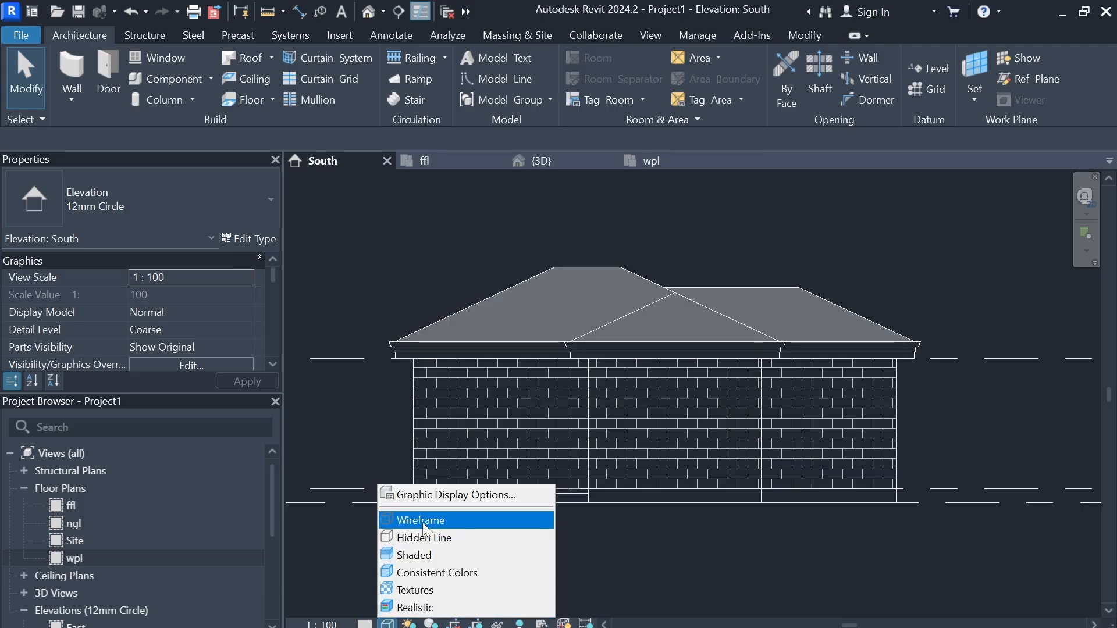
{"action": "left_click", "coordinate": [421, 520]}
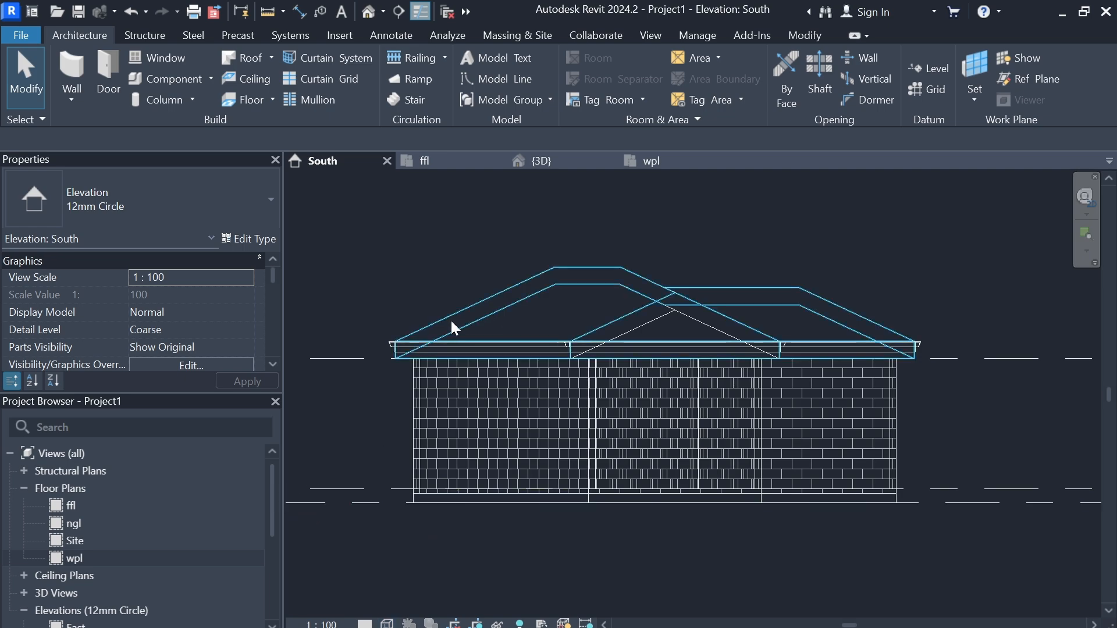
Examine the gutter and fascia profiles at the roof's west eave in the South elevation
{"action": "scroll", "coordinate": [442, 331], "scroll_direction": "up", "scroll_amount": 5}
{"action": "scroll", "coordinate": [387, 352], "scroll_direction": "down", "scroll_amount": 3}
{"action": "left_click", "coordinate": [378, 344]}
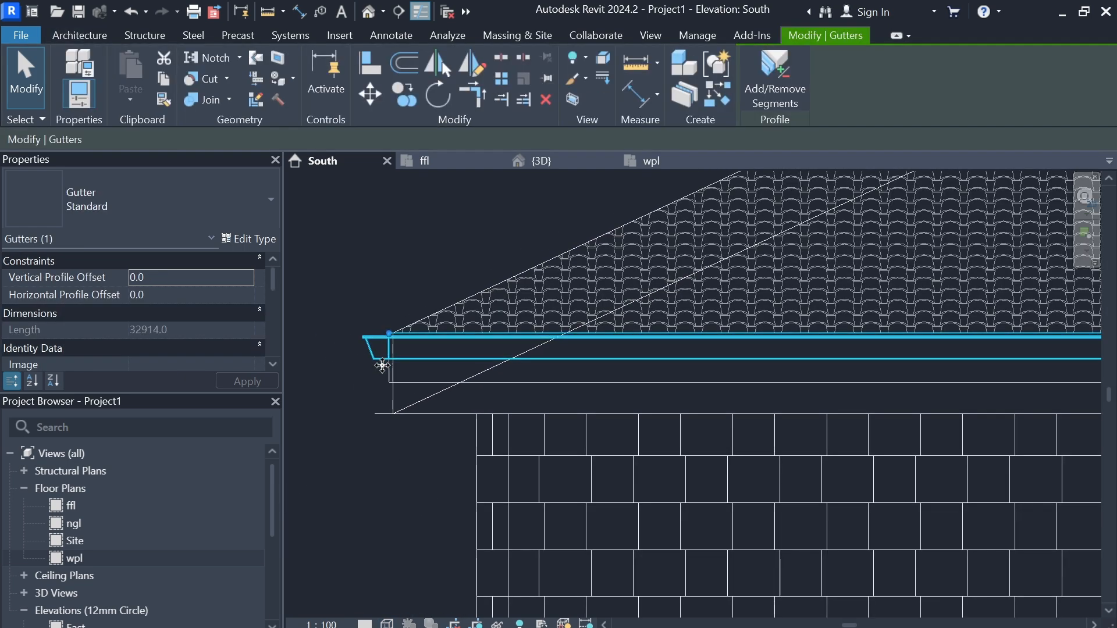
{"action": "scroll", "coordinate": [384, 366], "scroll_direction": "up", "scroll_amount": 3}
{"action": "scroll", "coordinate": [393, 370], "scroll_direction": "down", "scroll_amount": 3}
{"action": "scroll", "coordinate": [396, 364], "scroll_direction": "up", "scroll_amount": 2}
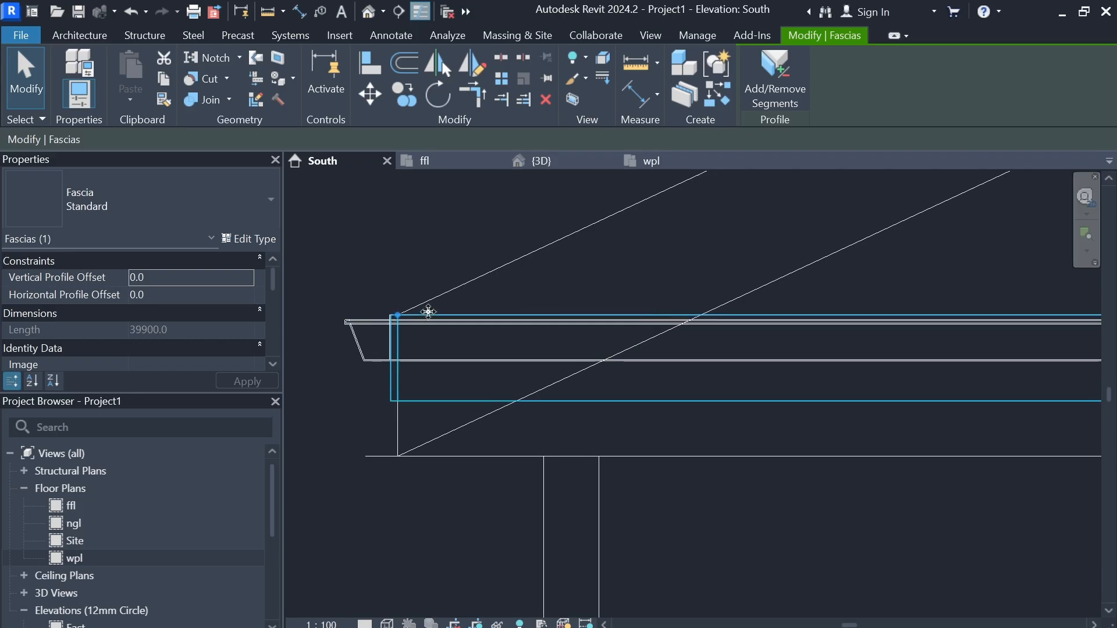
{"action": "left_click", "coordinate": [429, 309]}
{"action": "scroll", "coordinate": [426, 317], "scroll_direction": "down", "scroll_amount": 6}
{"action": "scroll", "coordinate": [404, 334], "scroll_direction": "down", "scroll_amount": 3}
{"action": "left_click", "coordinate": [400, 414]}
{"action": "scroll", "coordinate": [437, 402], "scroll_direction": "down", "scroll_amount": 3}
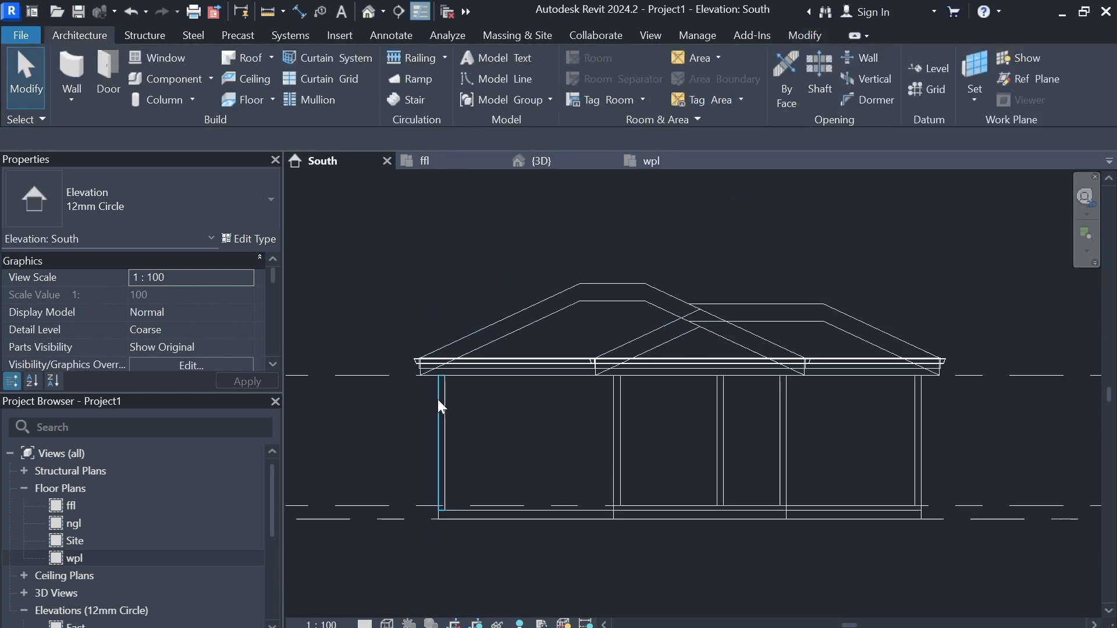
Examine the west wall and the floor slab in the wireframe South elevation, leaving nothing selected
{"action": "left_click", "coordinate": [438, 399]}
{"action": "scroll", "coordinate": [386, 423], "scroll_direction": "down", "scroll_amount": 3}
{"action": "left_click", "coordinate": [386, 424]}
{"action": "scroll", "coordinate": [407, 465], "scroll_direction": "up", "scroll_amount": 3}
{"action": "left_click", "coordinate": [380, 442]}
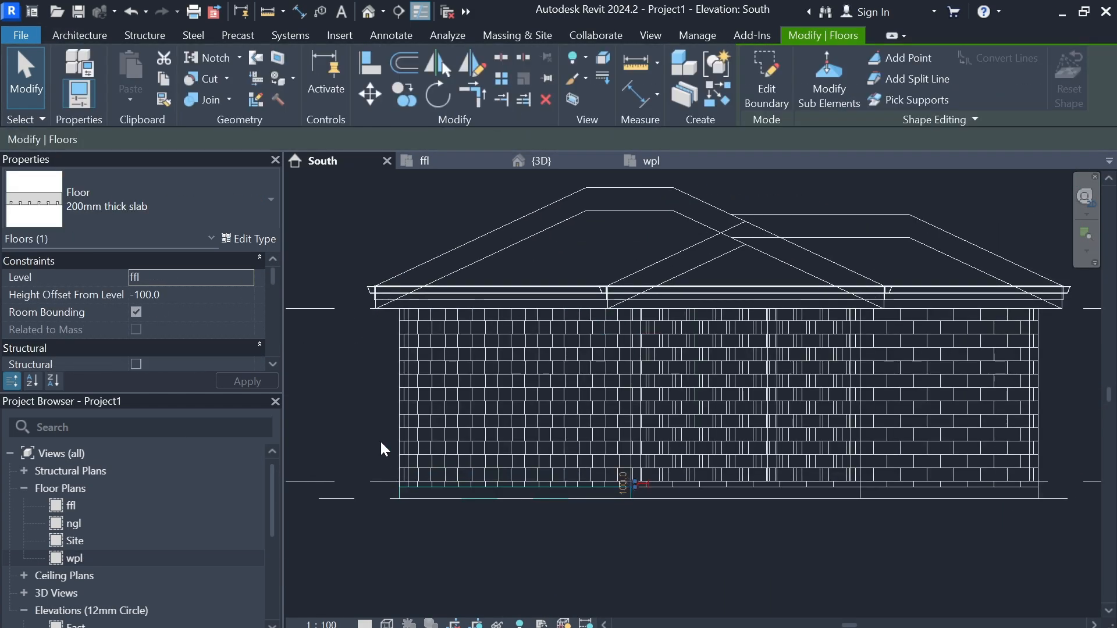
{"action": "left_click", "coordinate": [381, 430]}
{"action": "scroll", "coordinate": [382, 422], "scroll_direction": "down", "scroll_amount": 4}
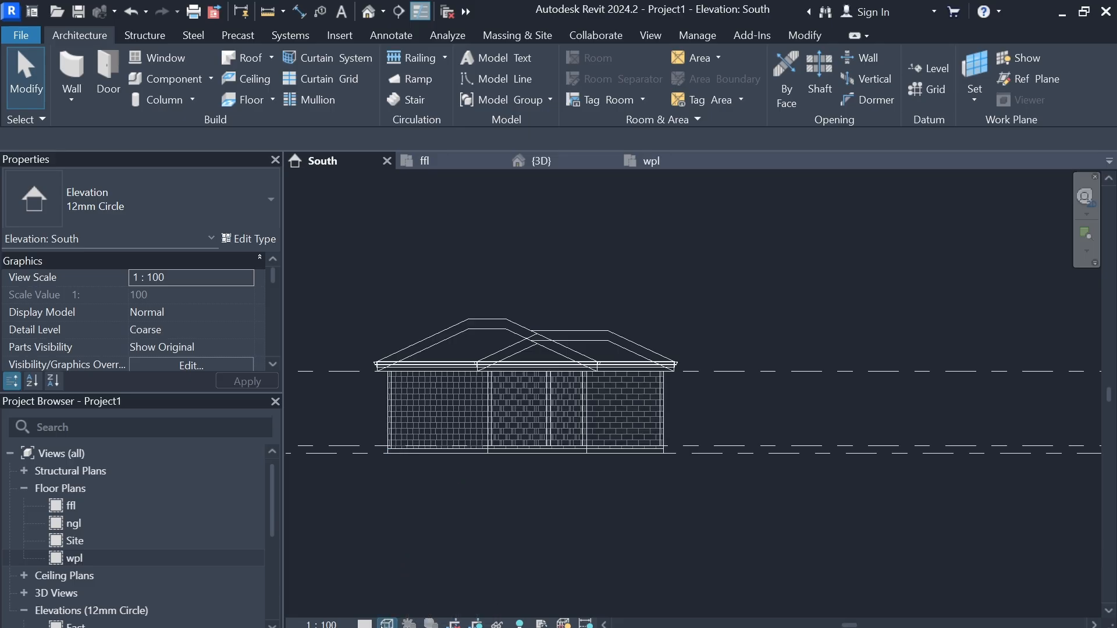
{"action": "left_click", "coordinate": [387, 623]}
{"action": "left_click", "coordinate": [342, 505]}
Open the 3D view and examine the roof with its fascia and gutters against the whole house
{"action": "left_click", "coordinate": [547, 167]}
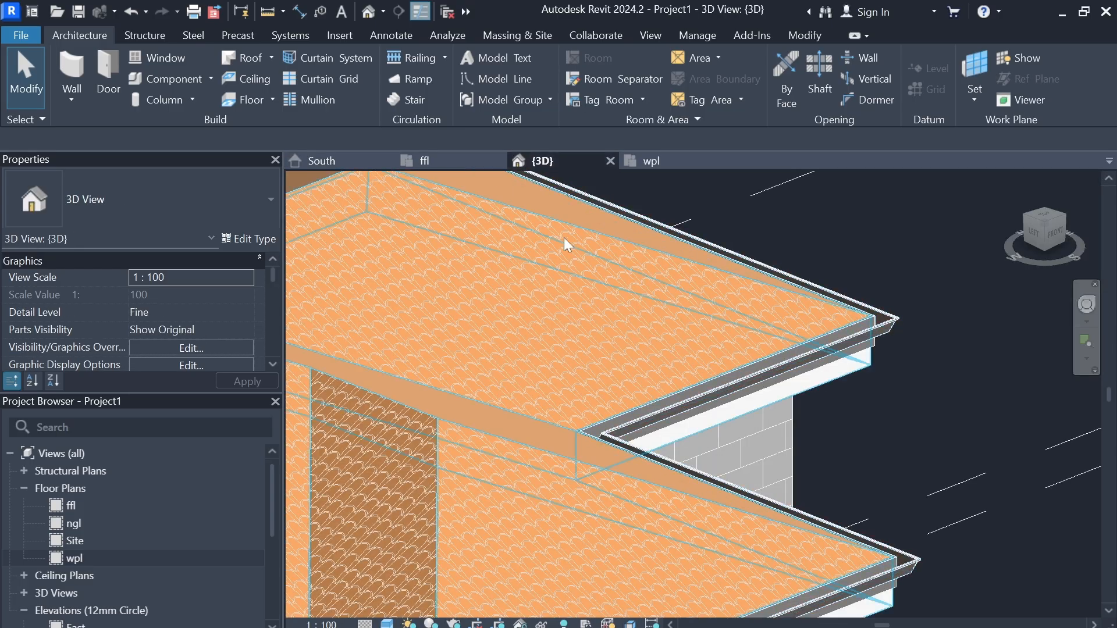
{"action": "scroll", "coordinate": [570, 250], "scroll_direction": "down", "scroll_amount": 2}
{"action": "scroll", "coordinate": [639, 372], "scroll_direction": "down", "scroll_amount": 1}
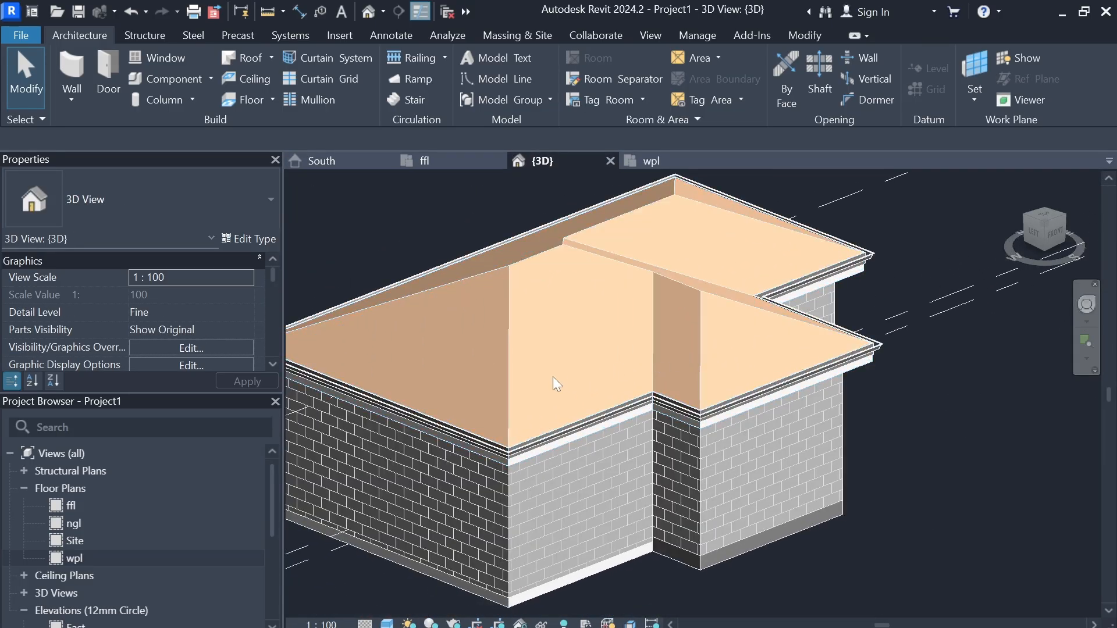
{"action": "scroll", "coordinate": [554, 367], "scroll_direction": "up", "scroll_amount": 4}
{"action": "scroll", "coordinate": [564, 344], "scroll_direction": "down", "scroll_amount": 6}
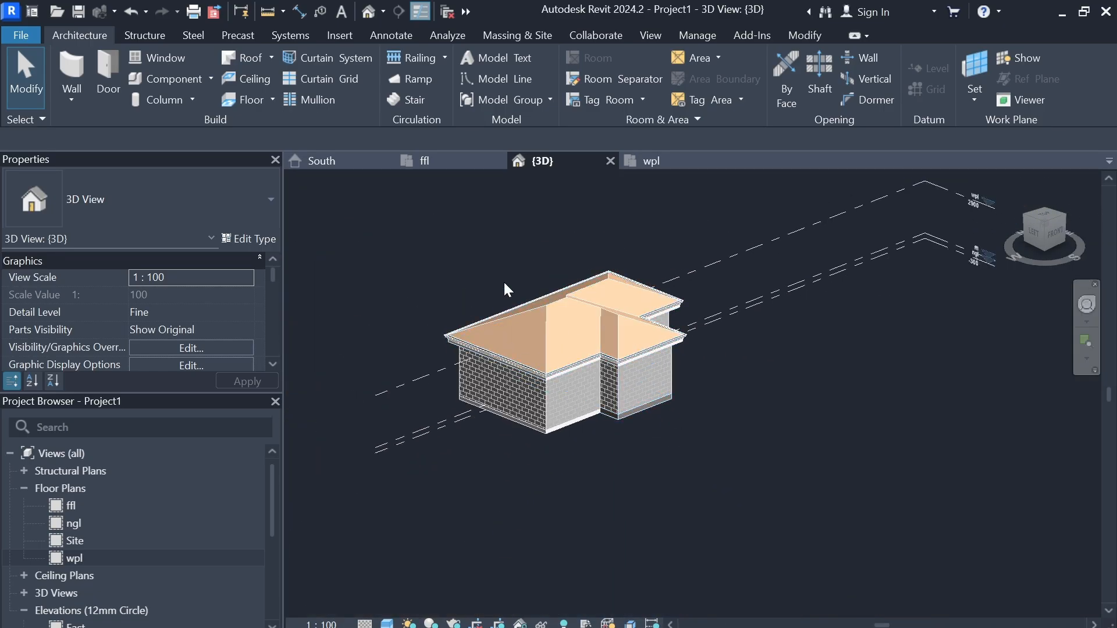
Return to the wpl floor plan and examine the roof layout
{"action": "left_click", "coordinate": [641, 163]}
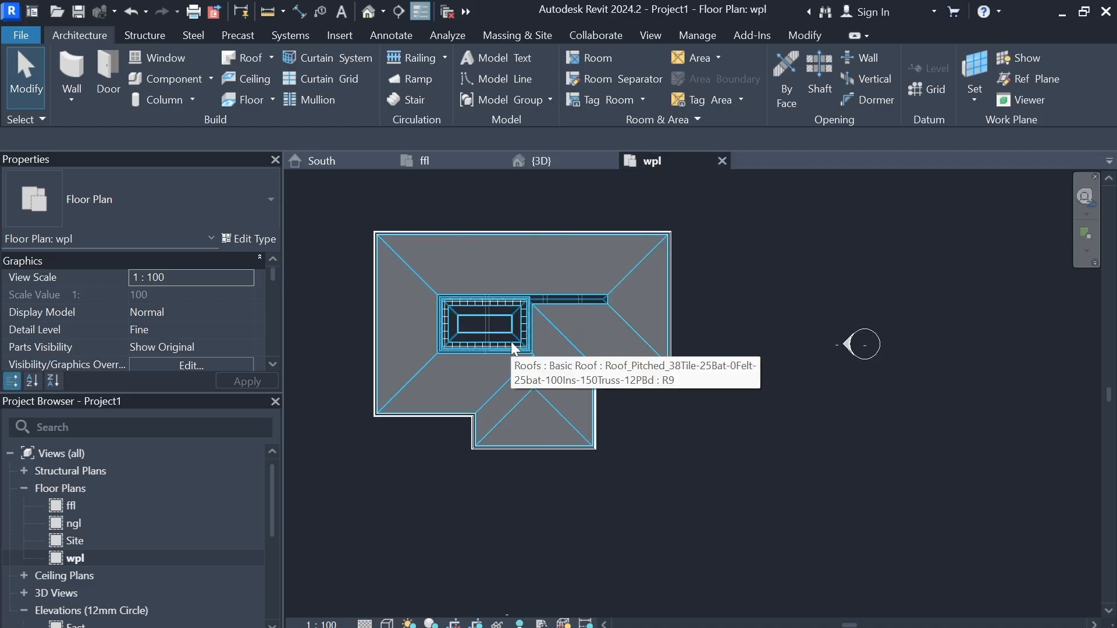
{"action": "scroll", "coordinate": [511, 340], "scroll_direction": "down", "scroll_amount": 2}
{"action": "scroll", "coordinate": [510, 339], "scroll_direction": "up", "scroll_amount": 2}
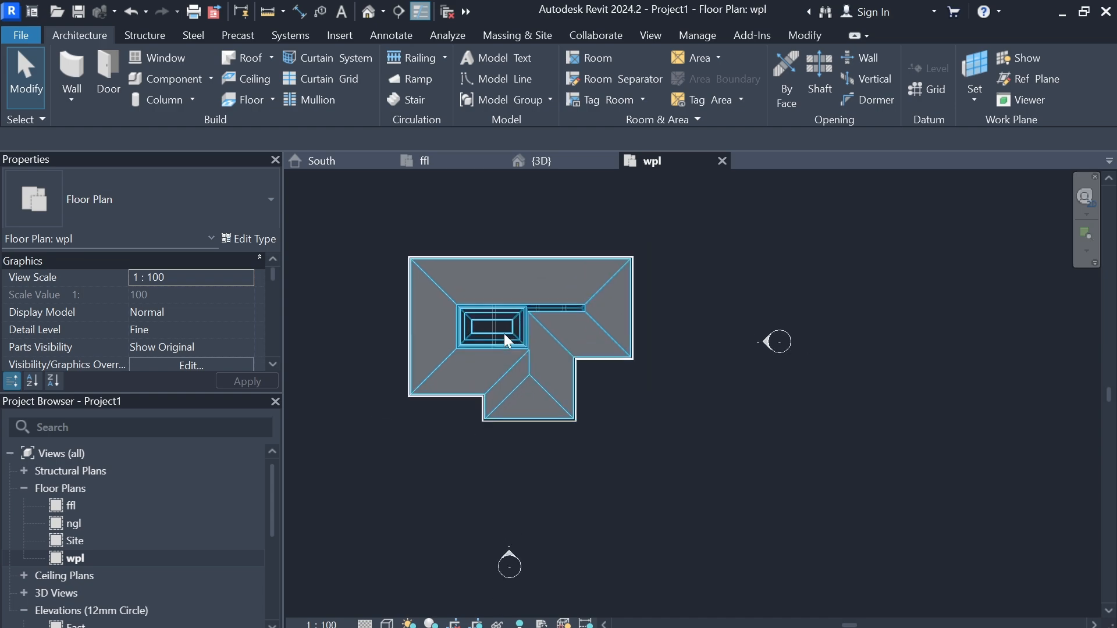